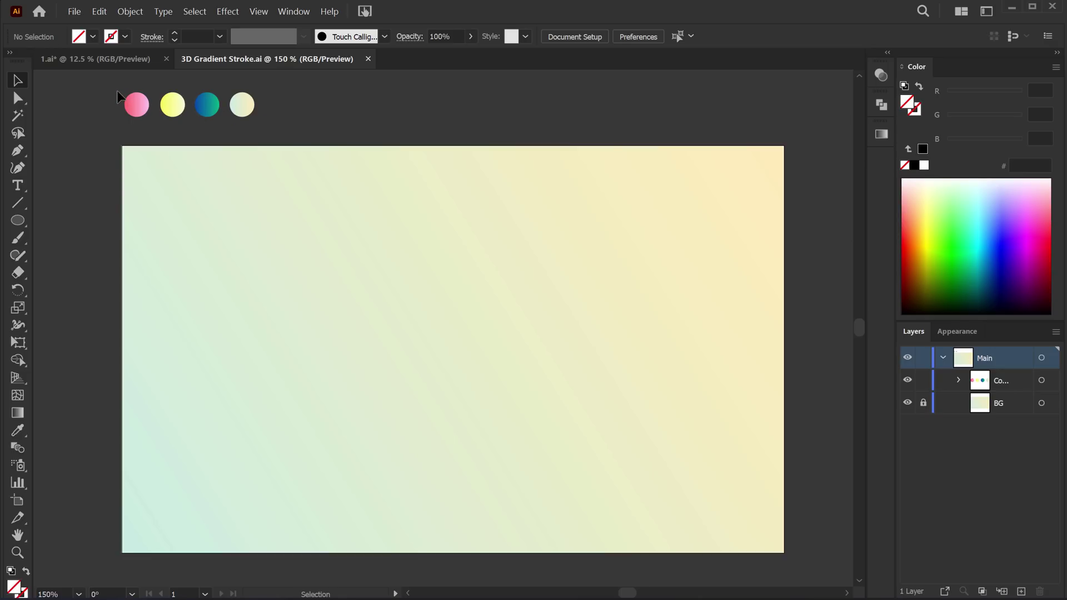
Select and then deselect the group of swatch circles at the top
drag(117, 92, 294, 114)
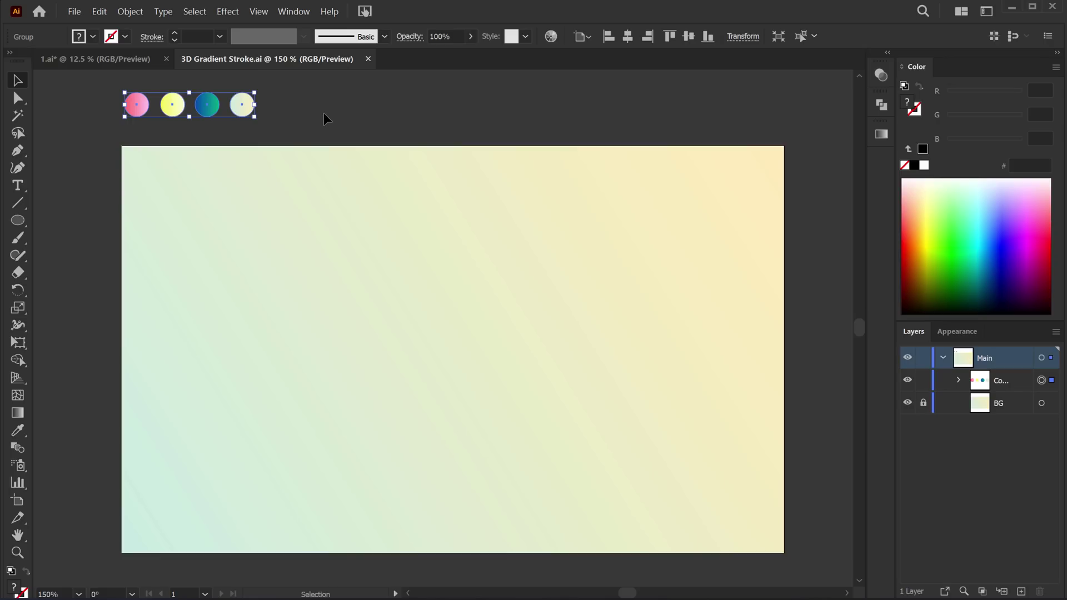
click(324, 112)
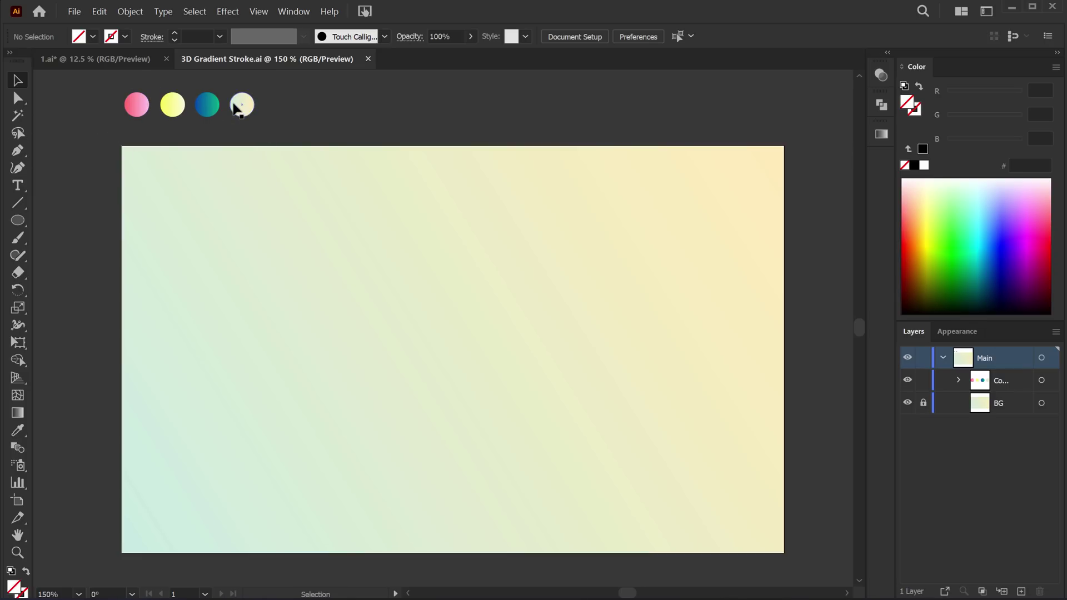
click(211, 106)
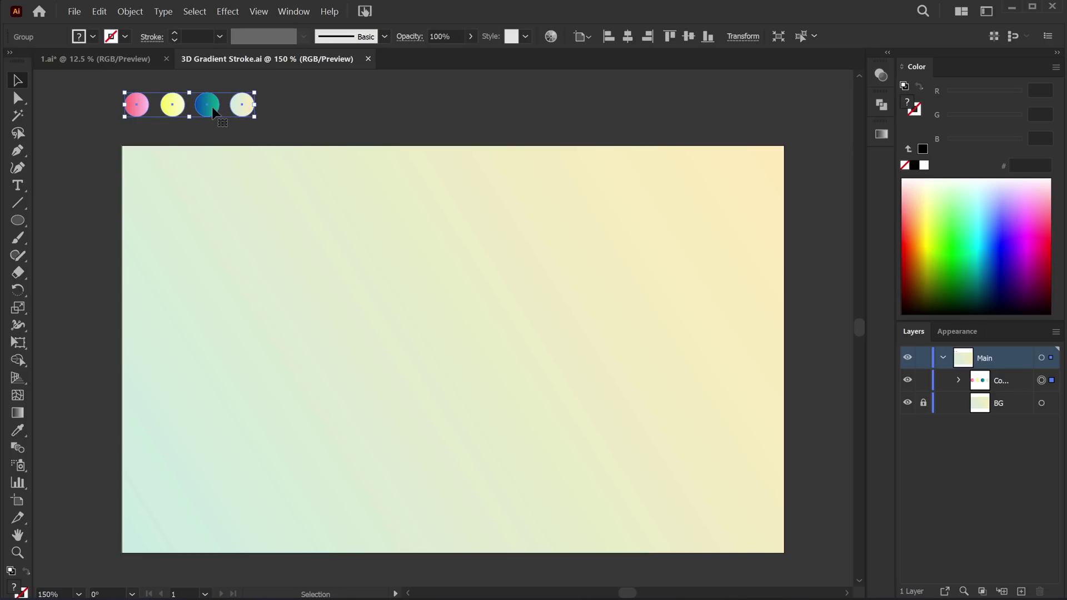
click(391, 99)
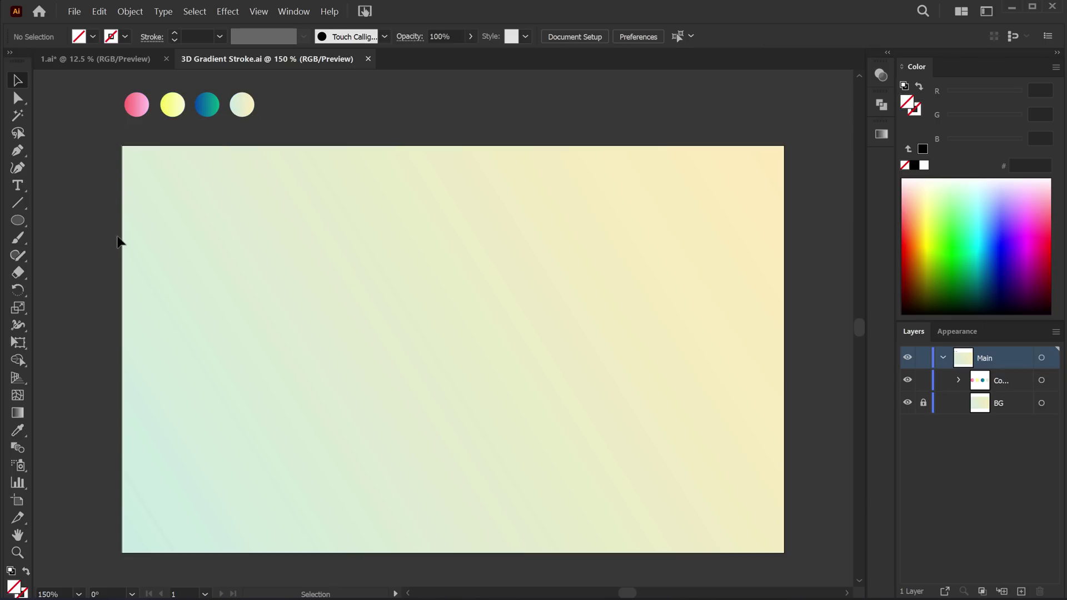
Draw a circle on the left of the artboard and give it the teal swatch gradient
click(23, 223)
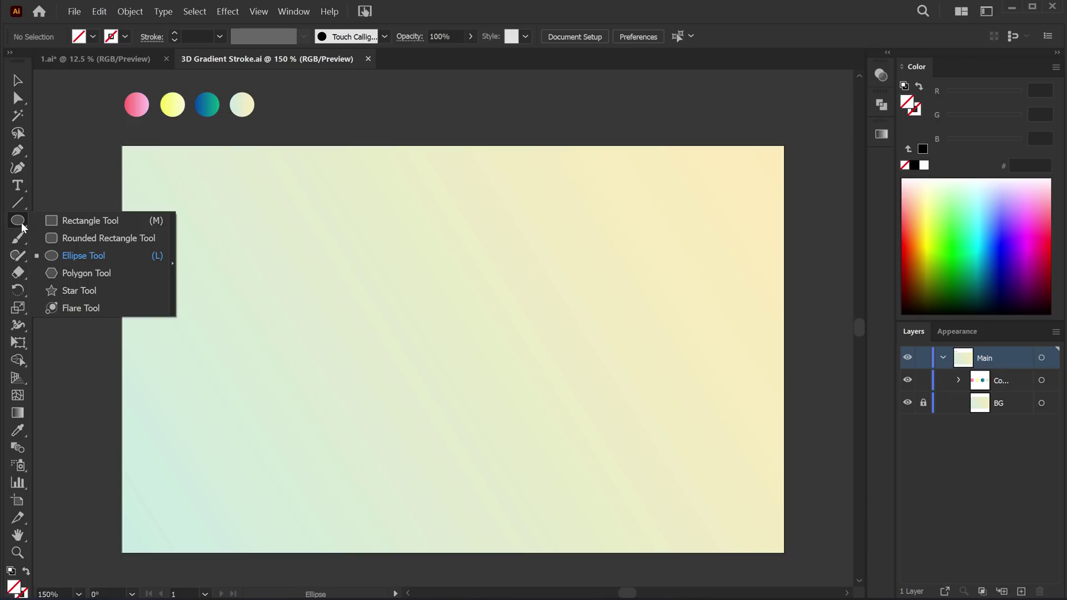
click(80, 255)
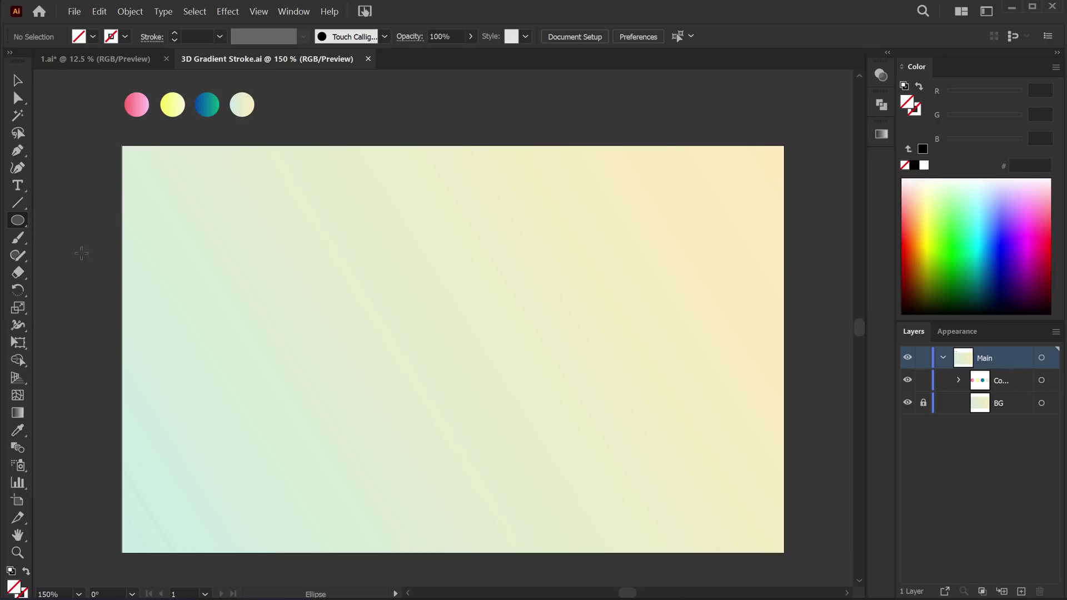
drag(238, 393, 318, 445)
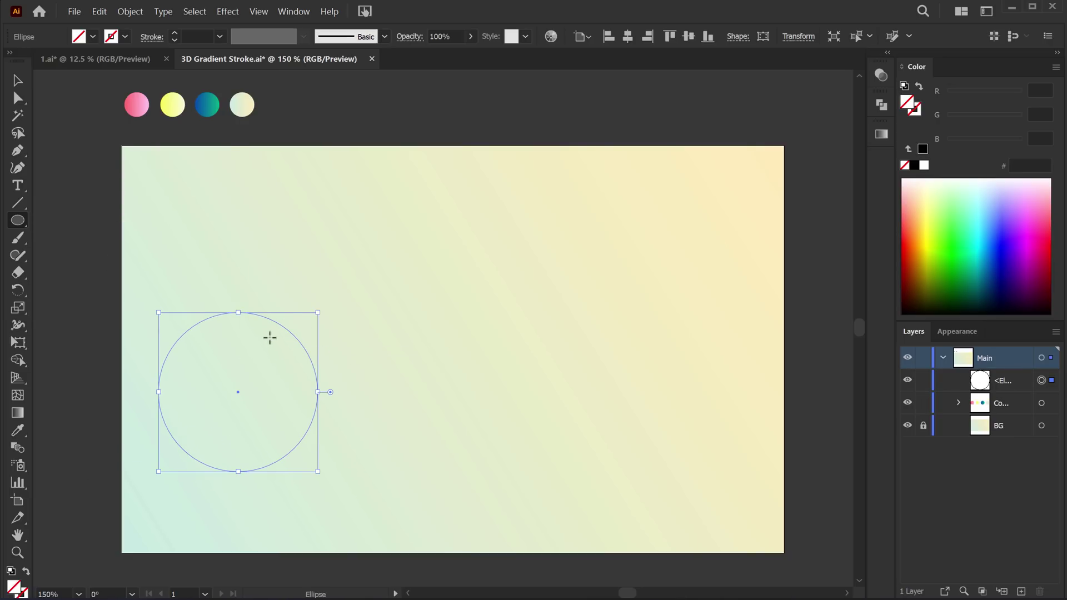
key(i)
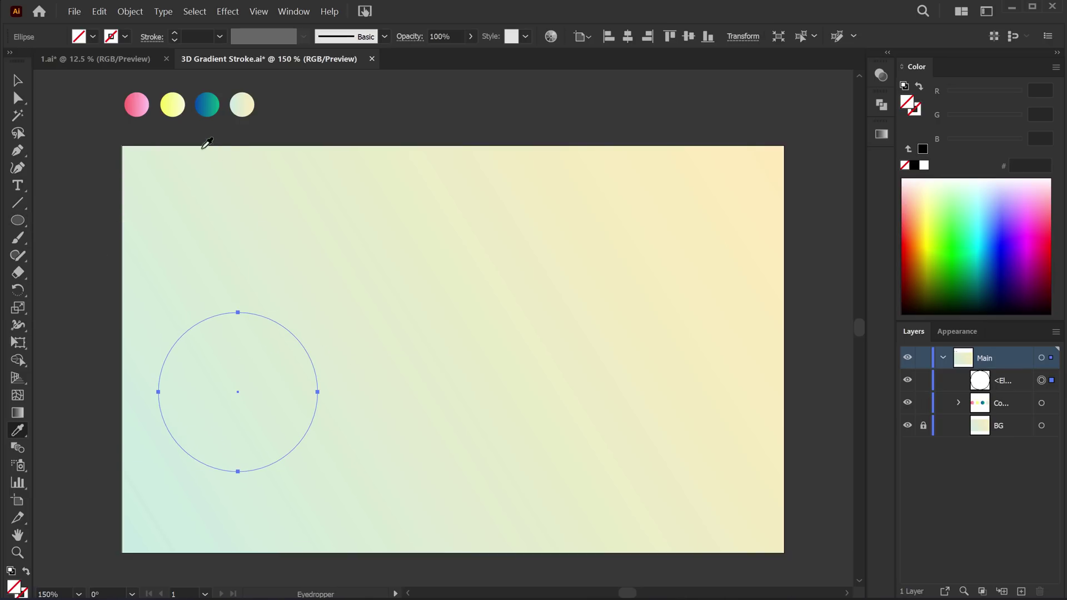
click(211, 104)
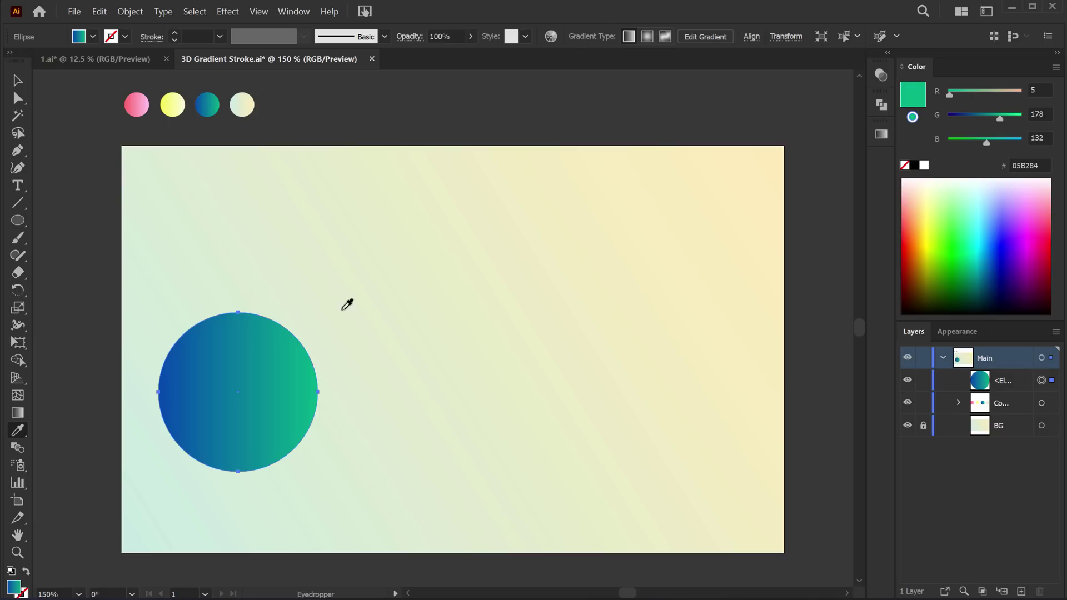
Shrink the gradient circle to 0.48 in across
click(17, 81)
click(85, 186)
click(264, 422)
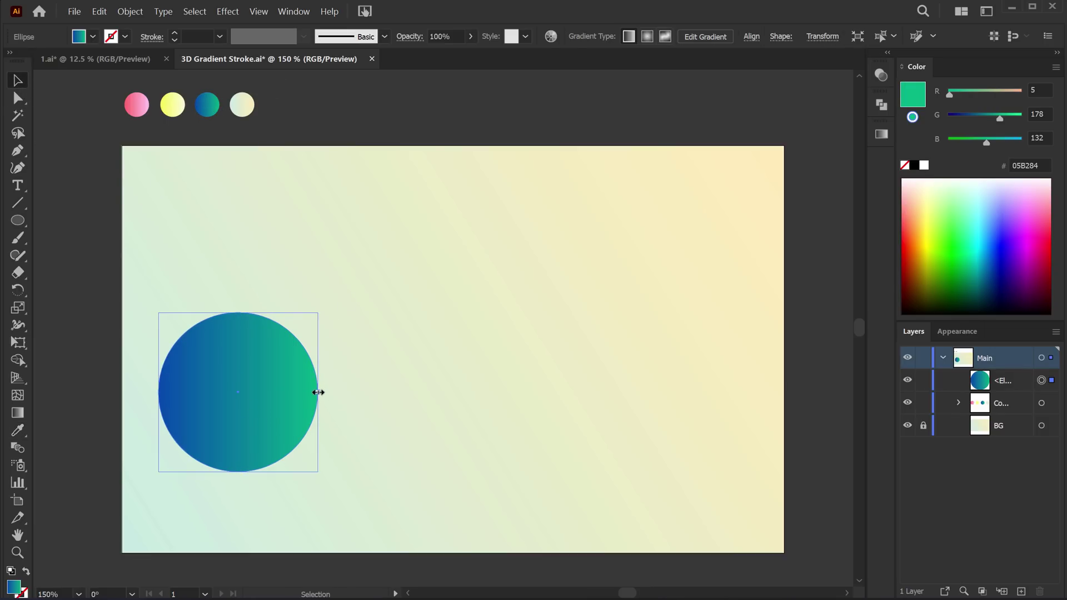
mouse_move(317, 392)
mouse_down()
mouse_move(165, 376)
mouse_move(437, 377)
mouse_up()
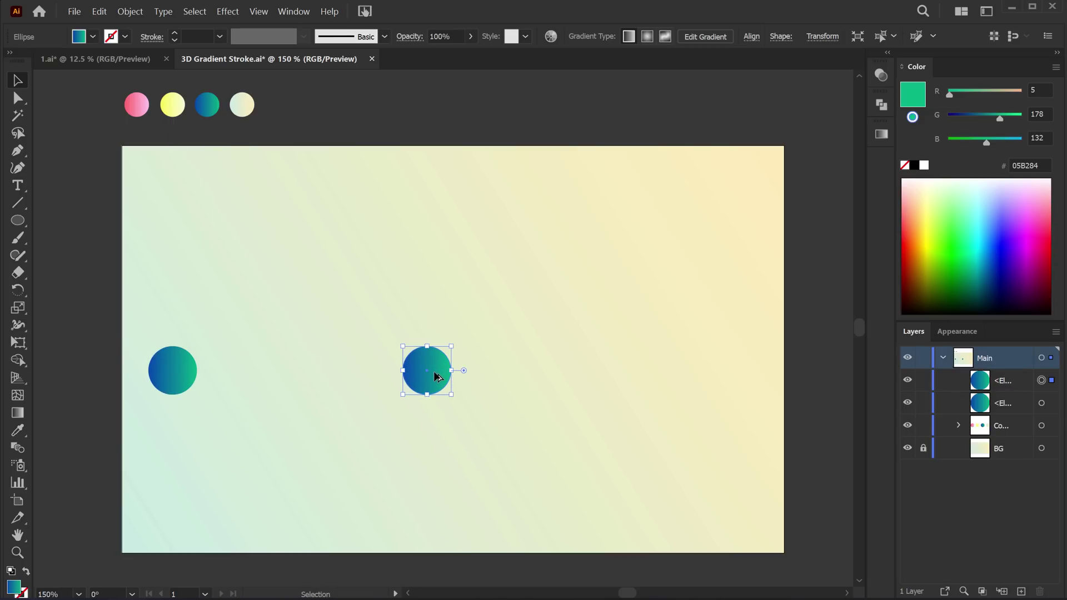
Give the middle circle the yellow swatch gradient and copy it to the right
key(i)
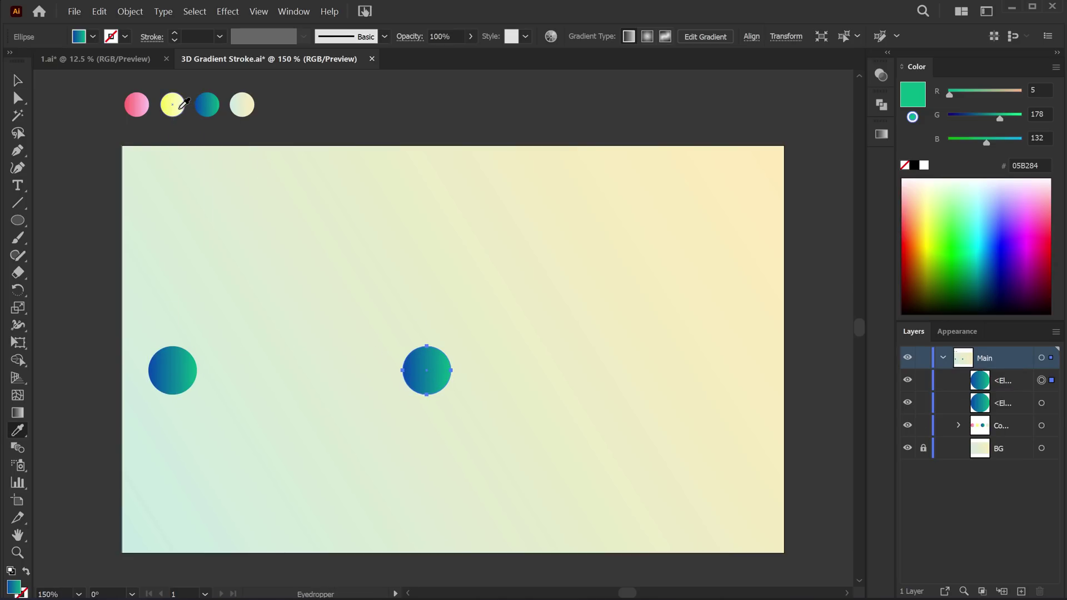
click(180, 106)
key(v)
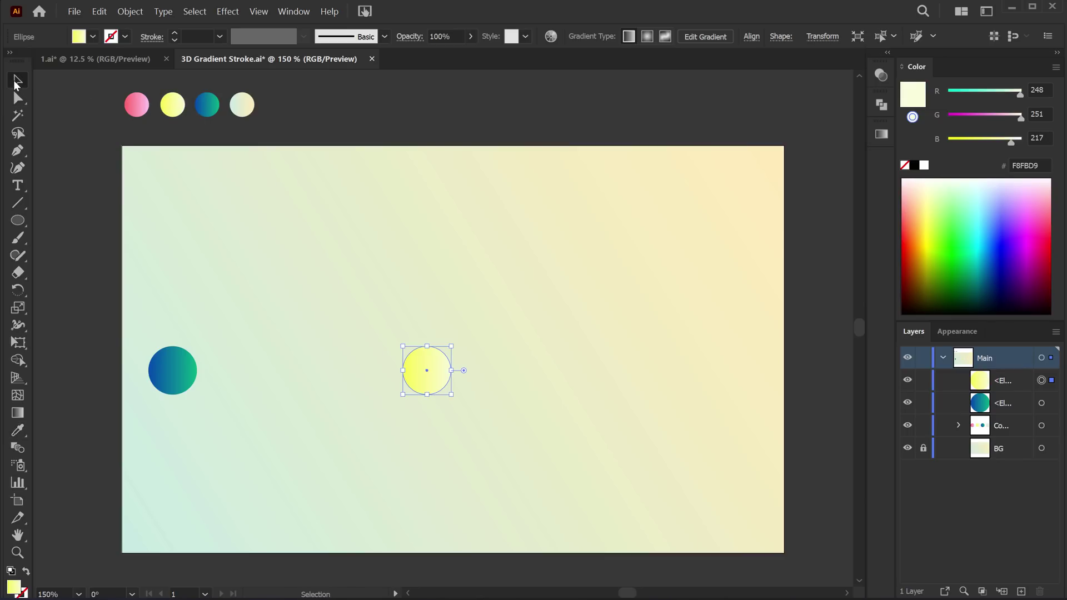
drag(427, 377, 532, 382)
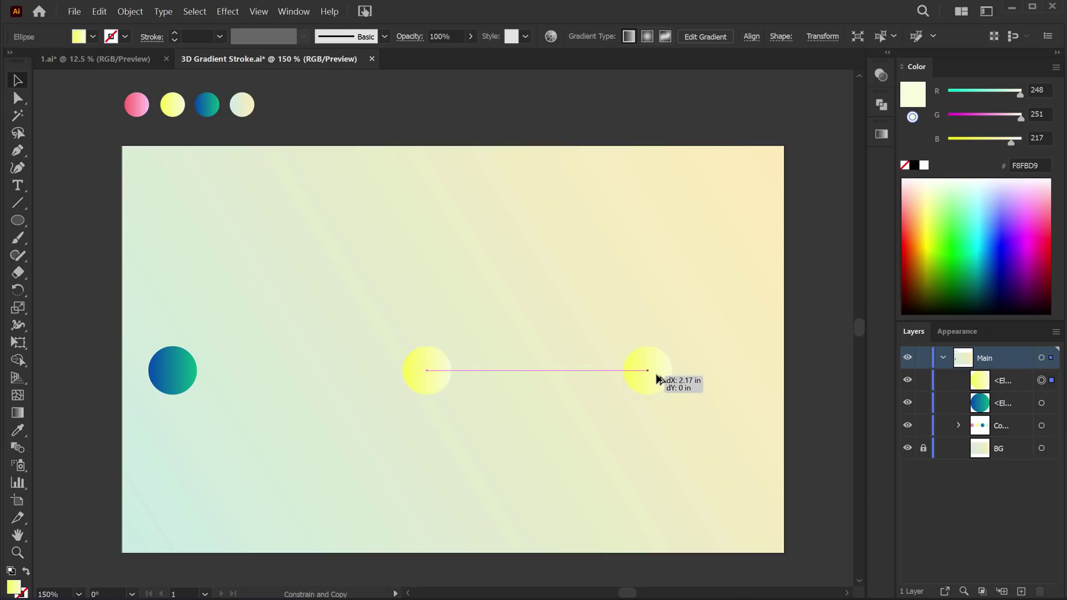
drag(530, 376, 670, 370)
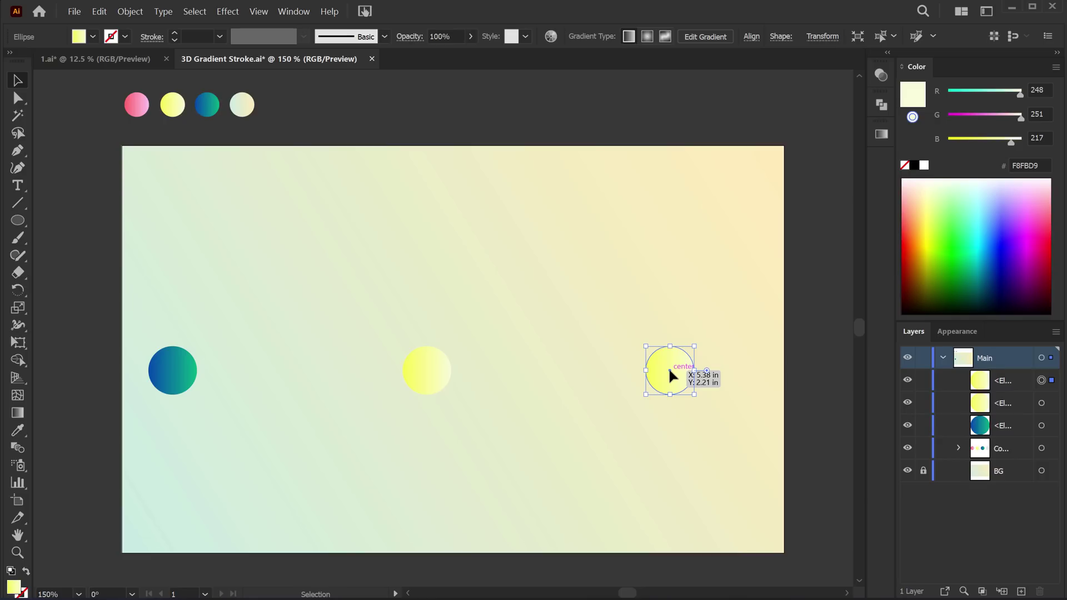
Give the right-hand copy the pink swatch gradient and nudge it slightly right
key(i)
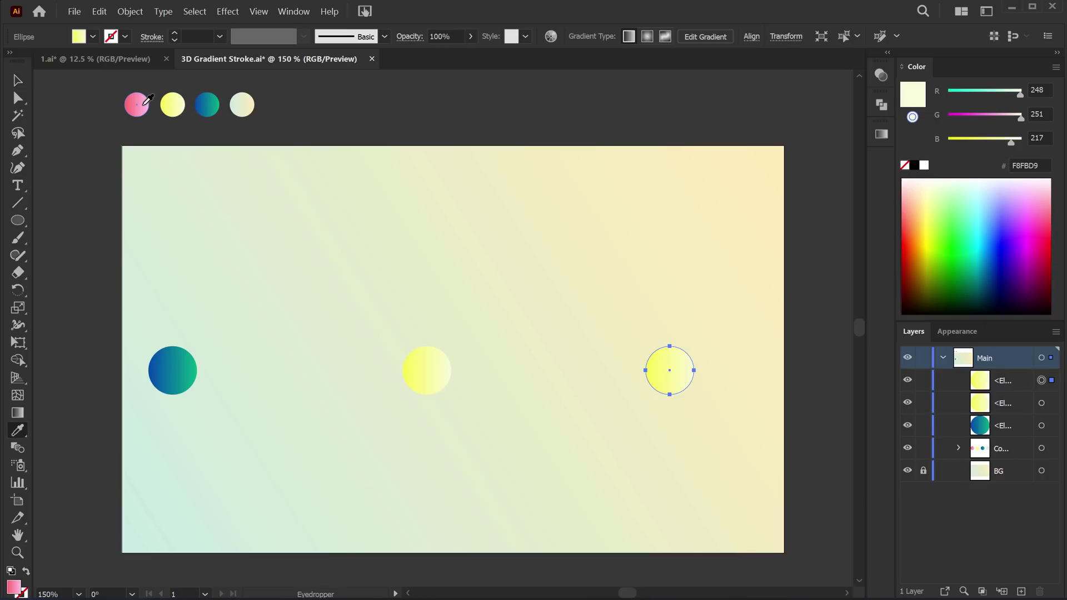
click(144, 104)
click(18, 80)
click(397, 115)
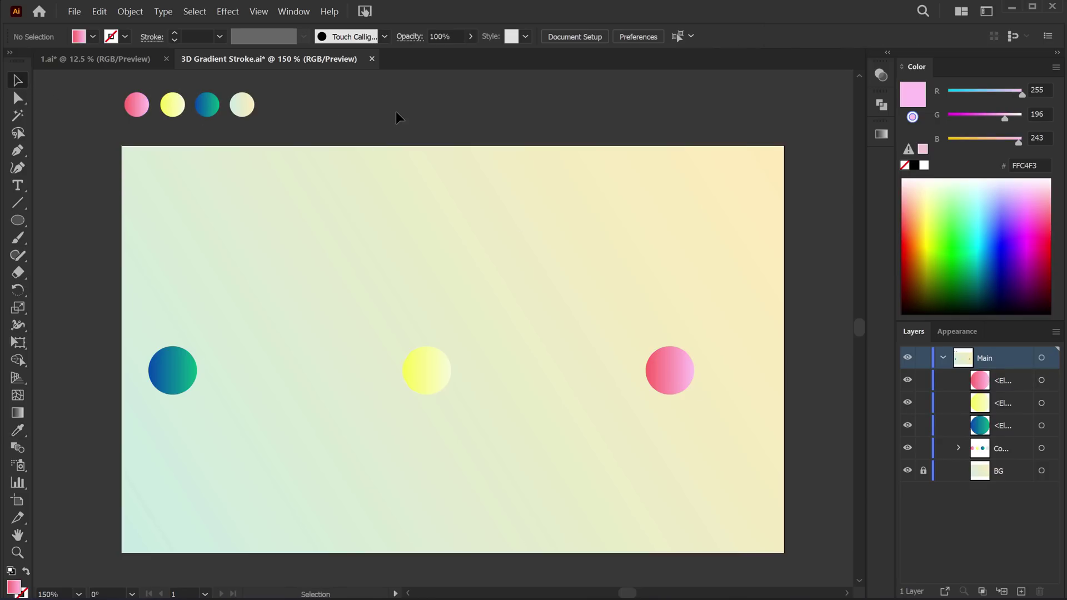
drag(678, 374, 689, 374)
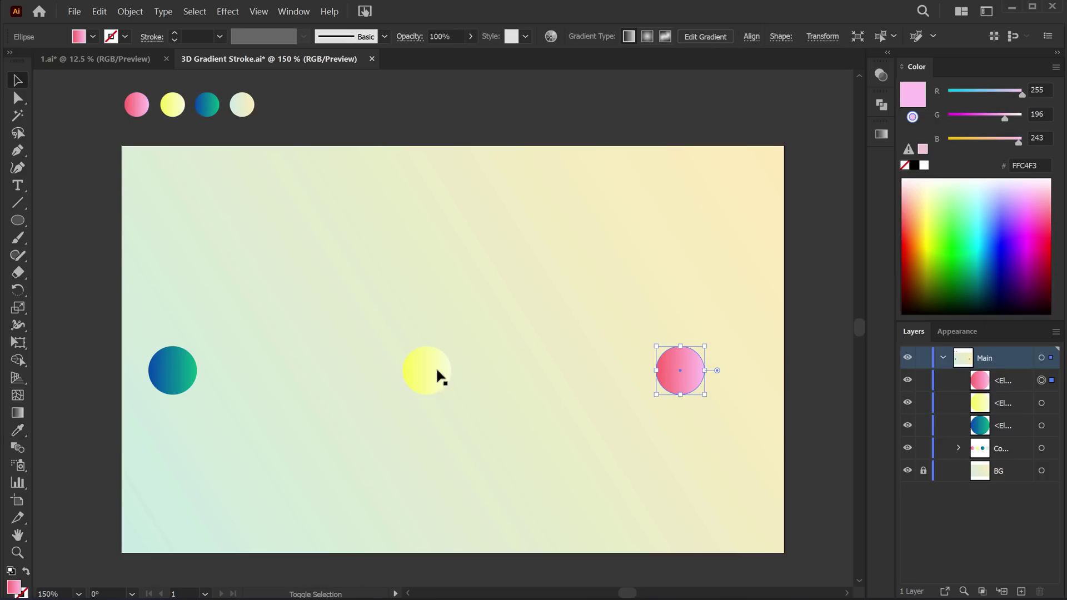
Enlarge the yellow circle, and enlarge the pink circle to 1.18 in wide
click(413, 374)
drag(451, 370, 475, 370)
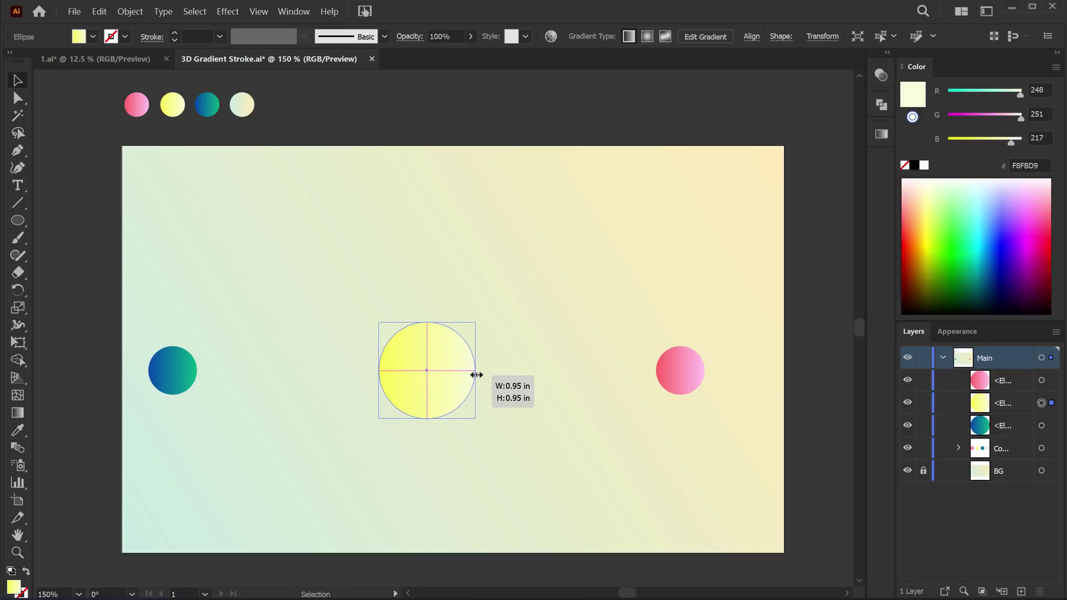
click(676, 371)
drag(703, 371, 741, 374)
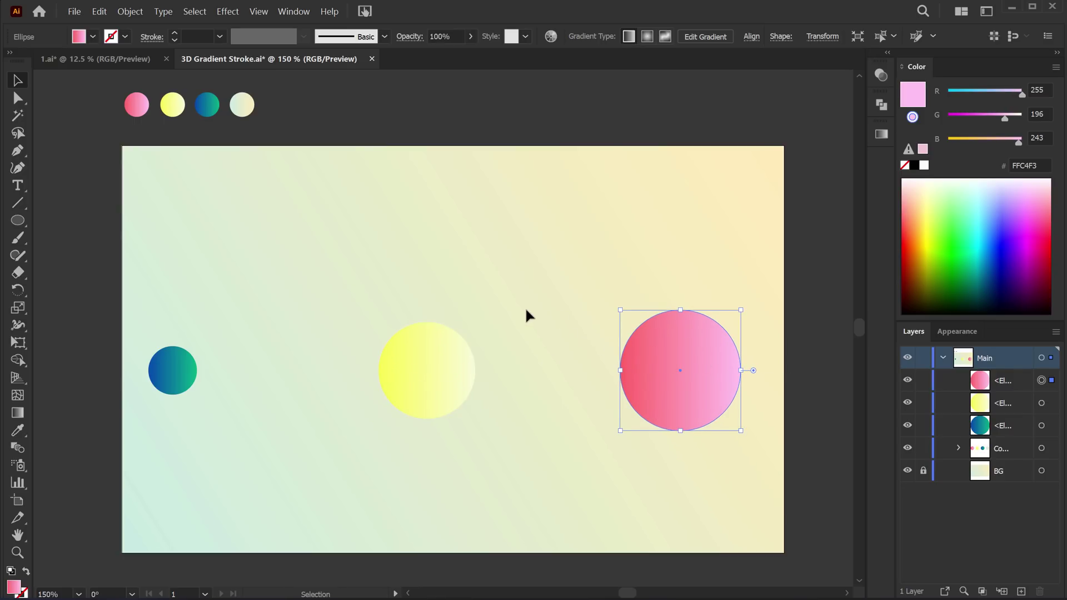
Move the teal, yellow and pink circles together up near the artboard top
click(186, 369)
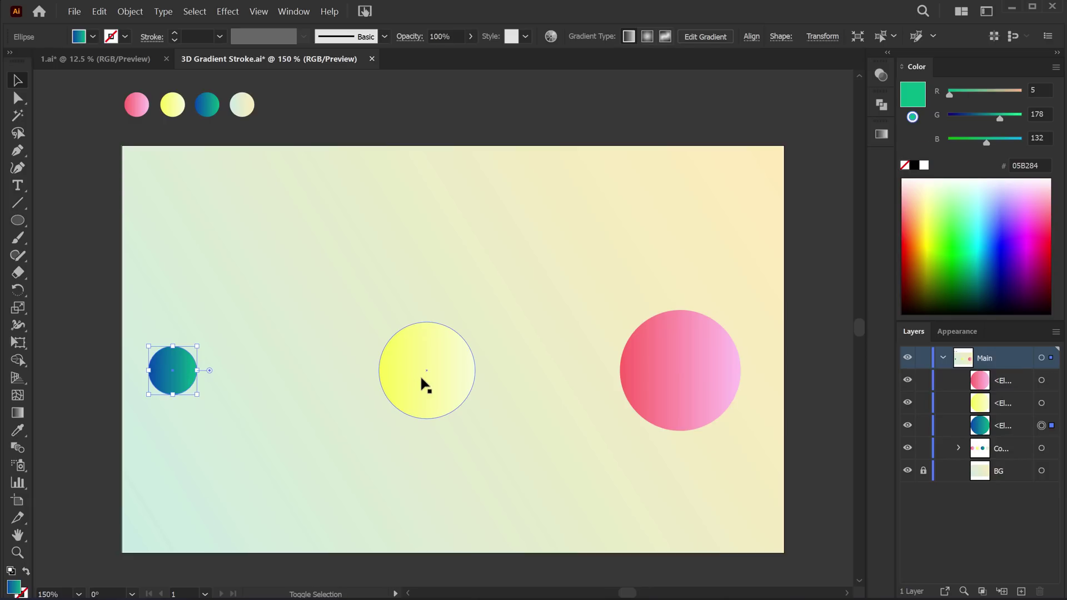
shift+click(420, 375)
shift+click(666, 376)
drag(667, 376, 669, 218)
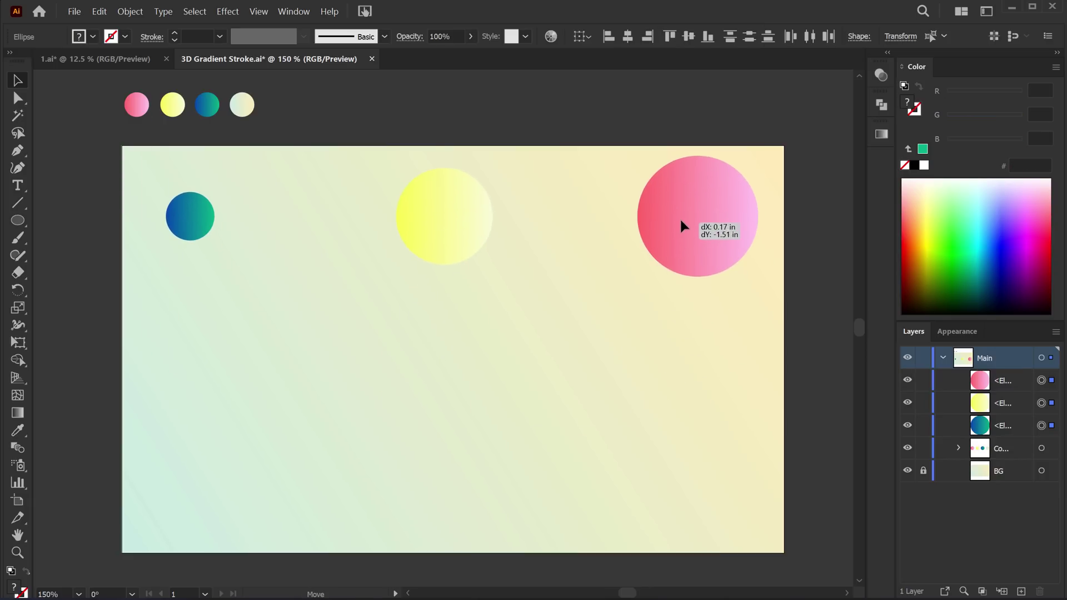
Deselect the three circles and switch to the Curvature Tool
click(465, 121)
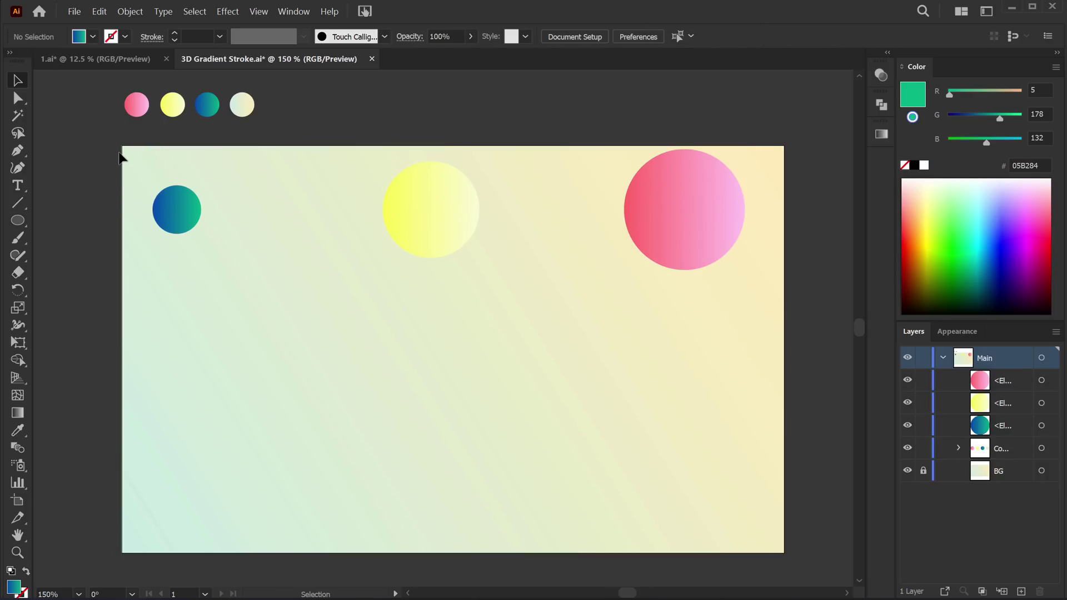
click(19, 169)
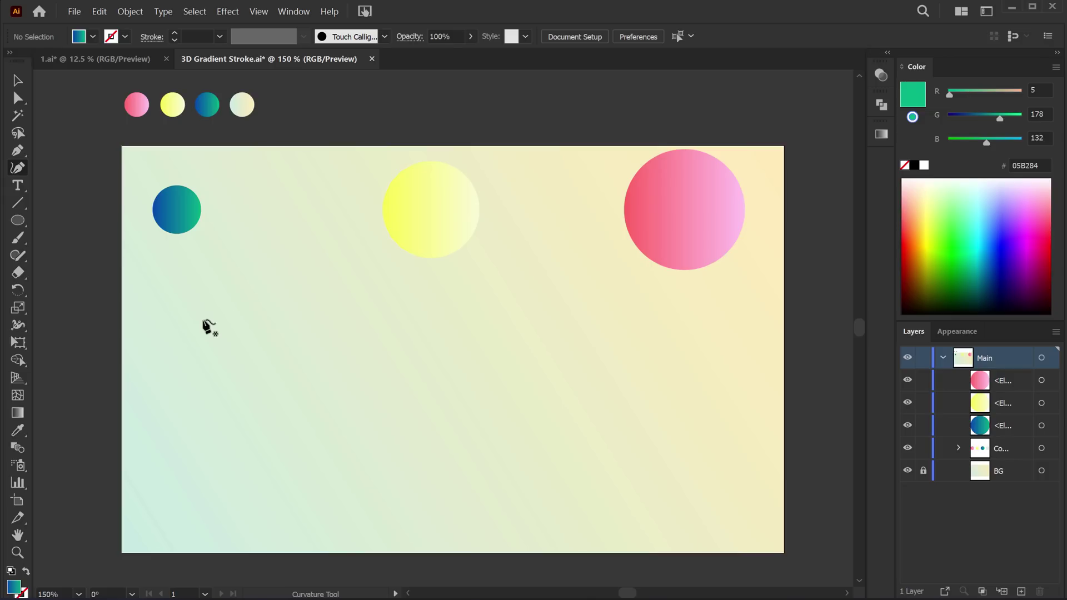
Start a curved path on the left, shaping its first lobe with four anchors
click(164, 379)
click(353, 348)
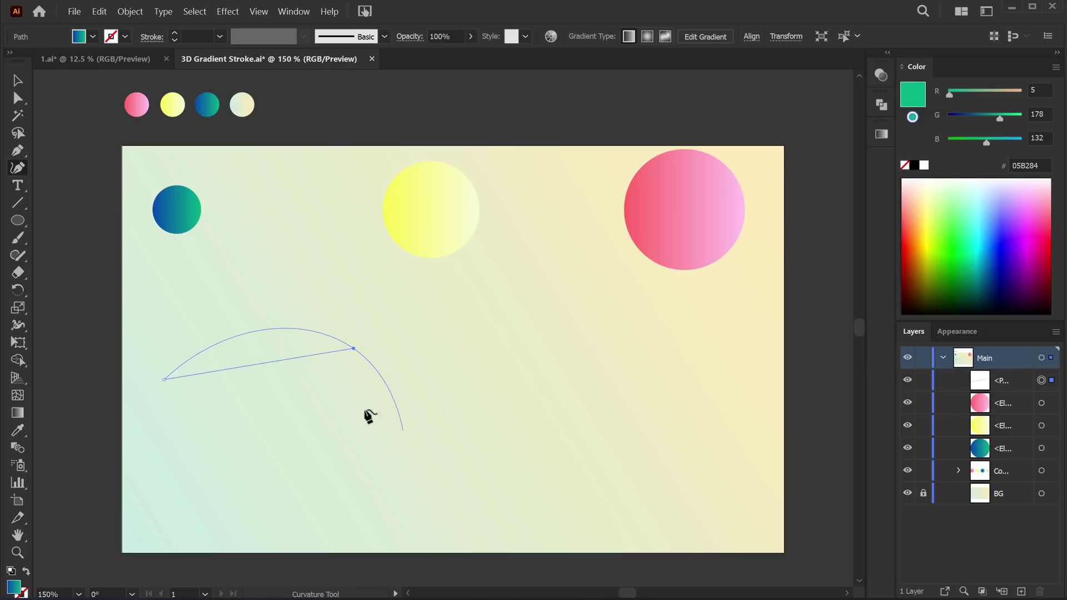
click(431, 429)
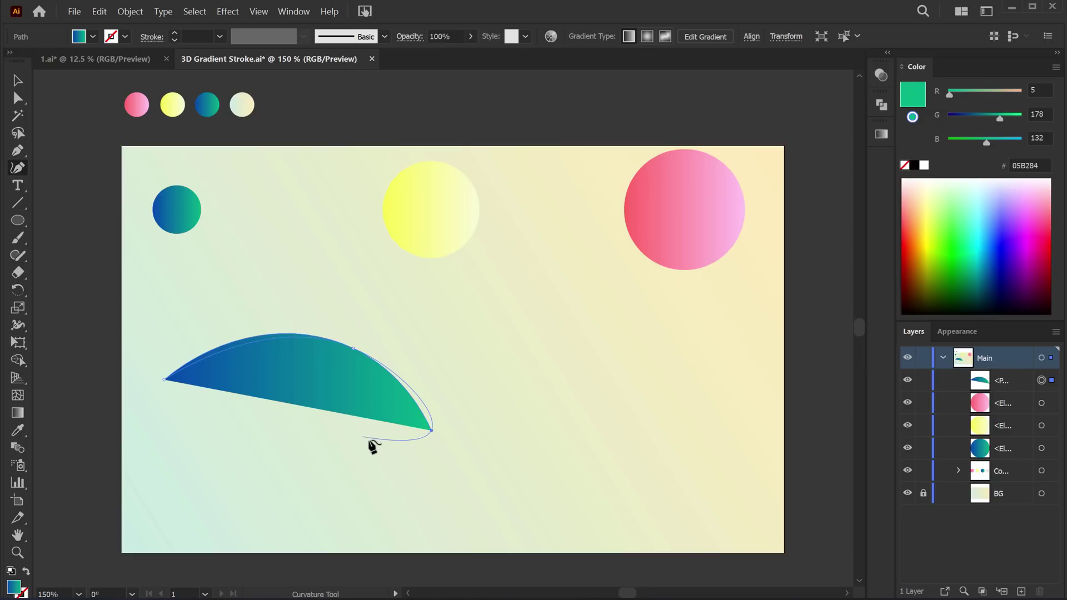
click(355, 429)
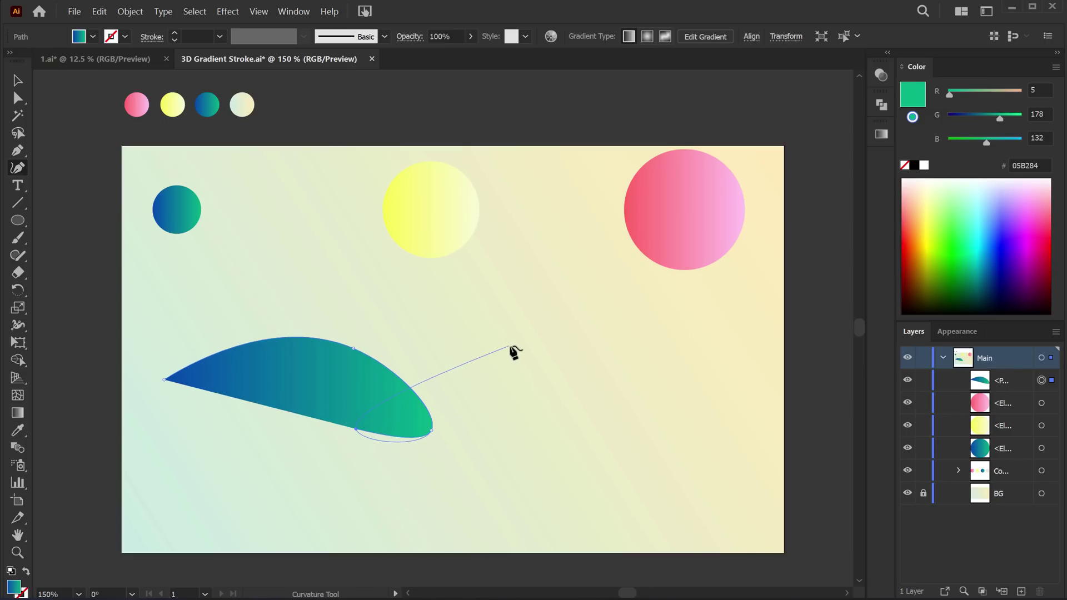
Add the second lobe and extend the path right, then set its fill to None
click(573, 351)
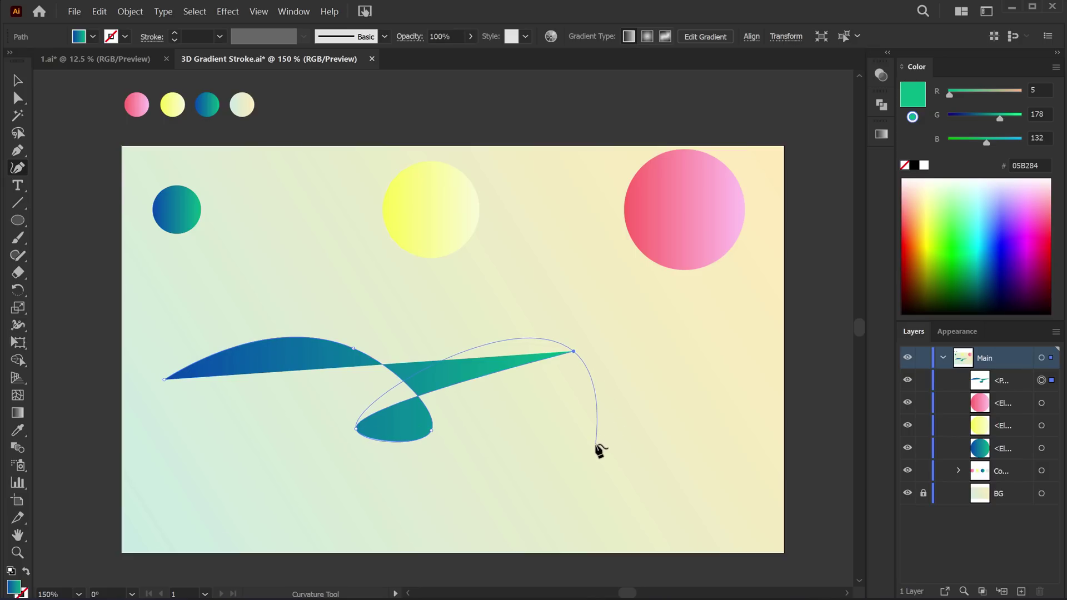
click(611, 440)
click(545, 400)
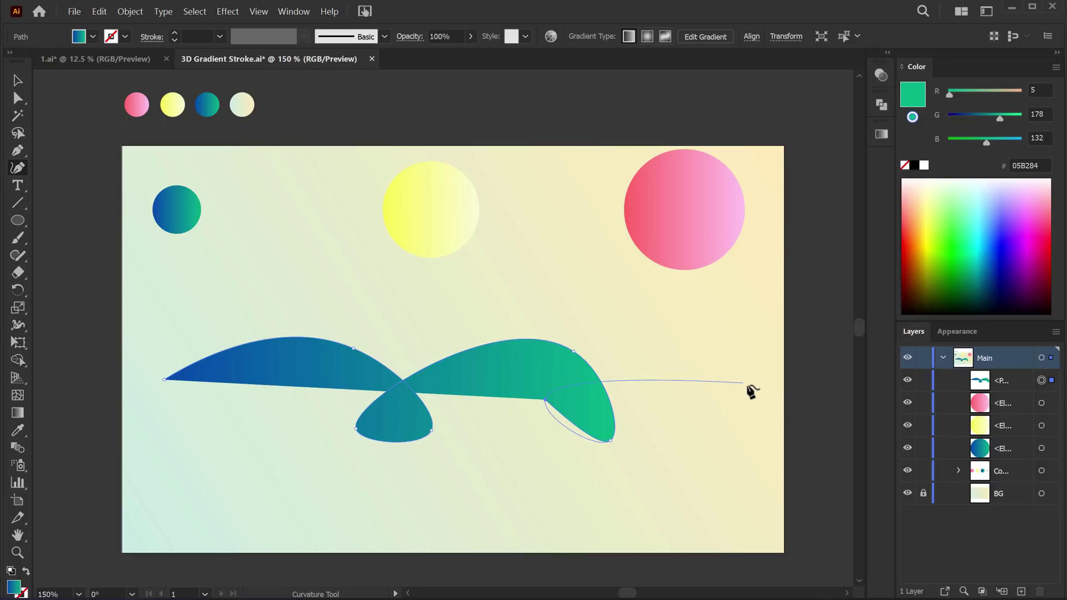
click(773, 375)
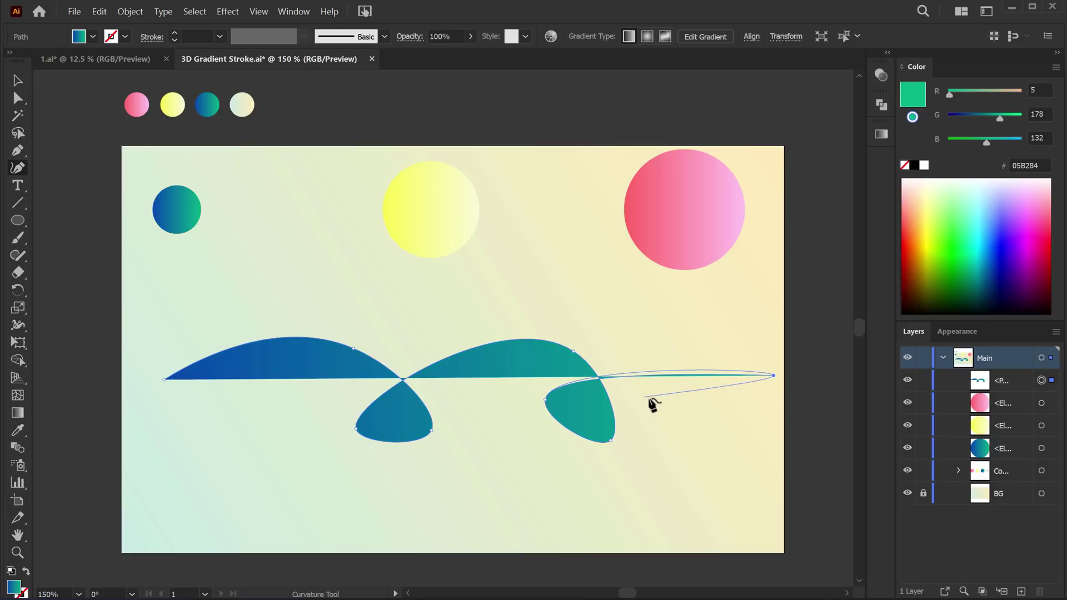
click(98, 47)
key(slash)
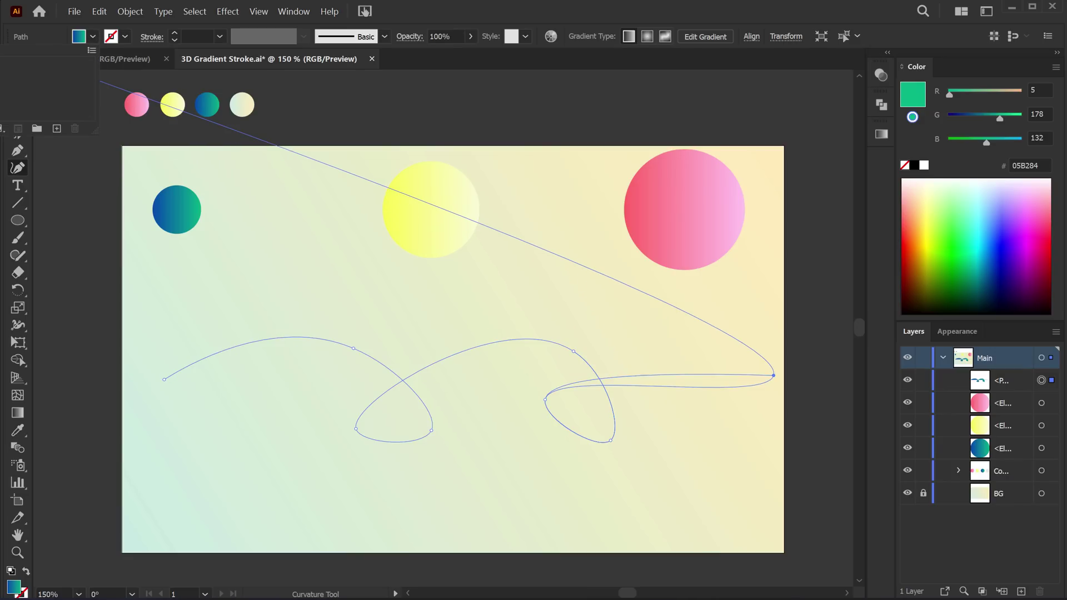
Give the path a 2 pt black stroke
click(174, 32)
click(174, 32)
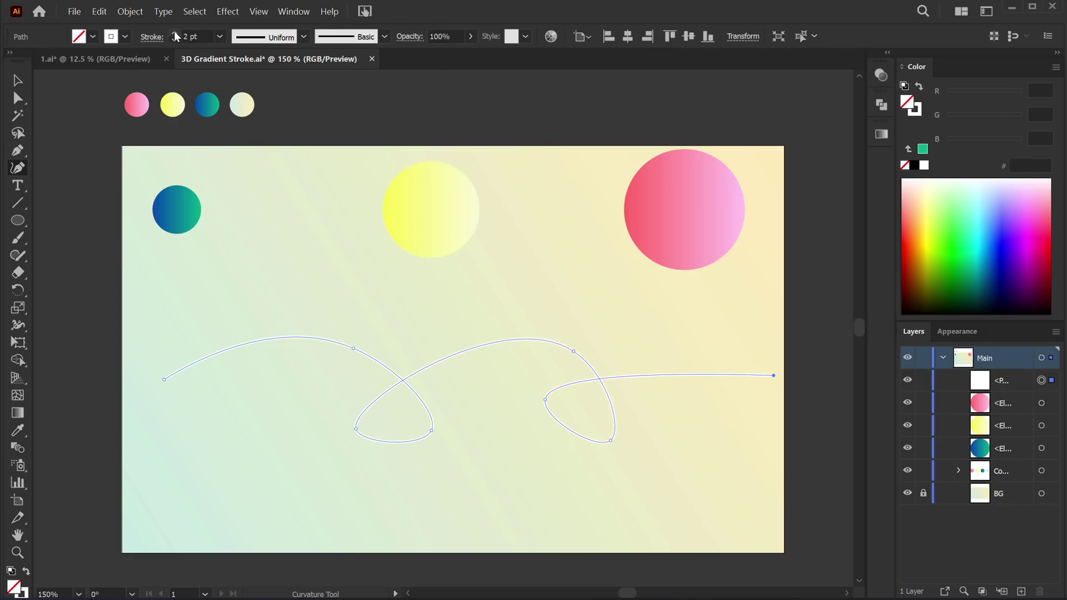
click(126, 37)
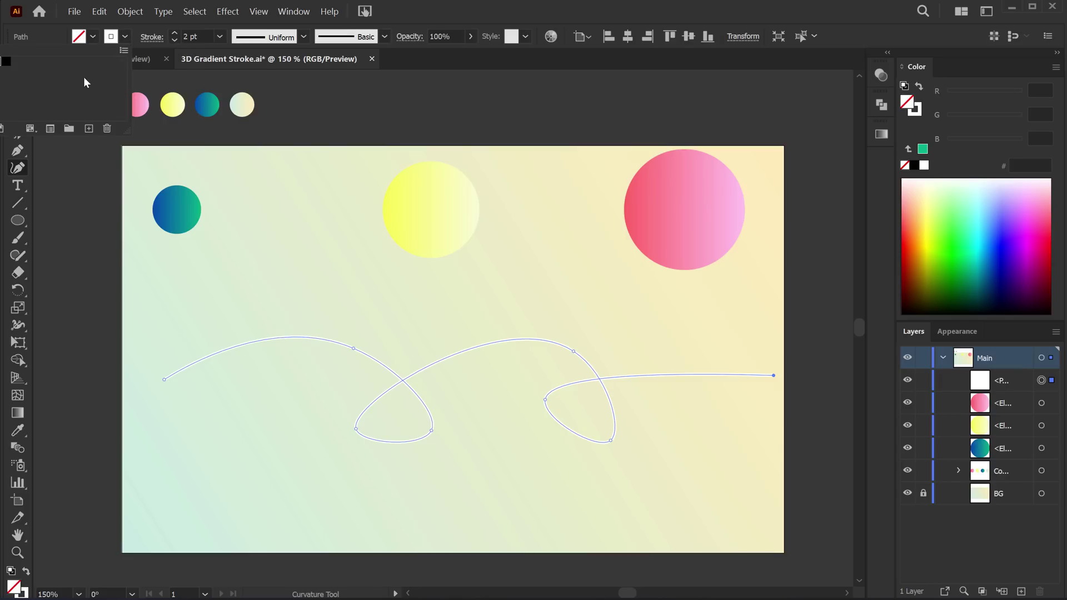
click(7, 62)
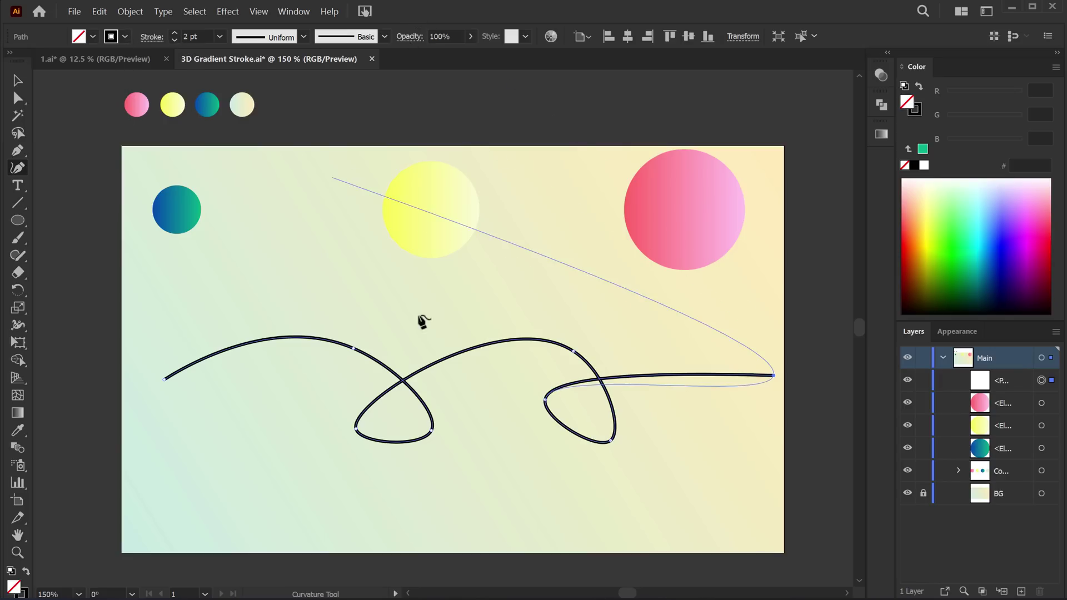
Try dragging two loop anchors to reshape the path, then undo both changes
drag(545, 400, 543, 417)
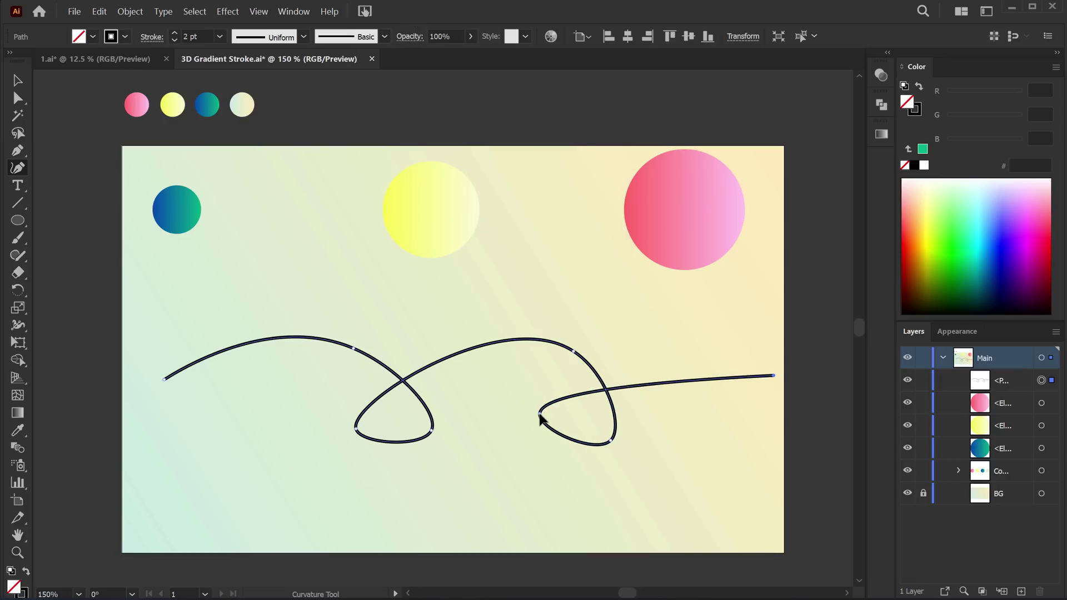
drag(607, 396, 600, 373)
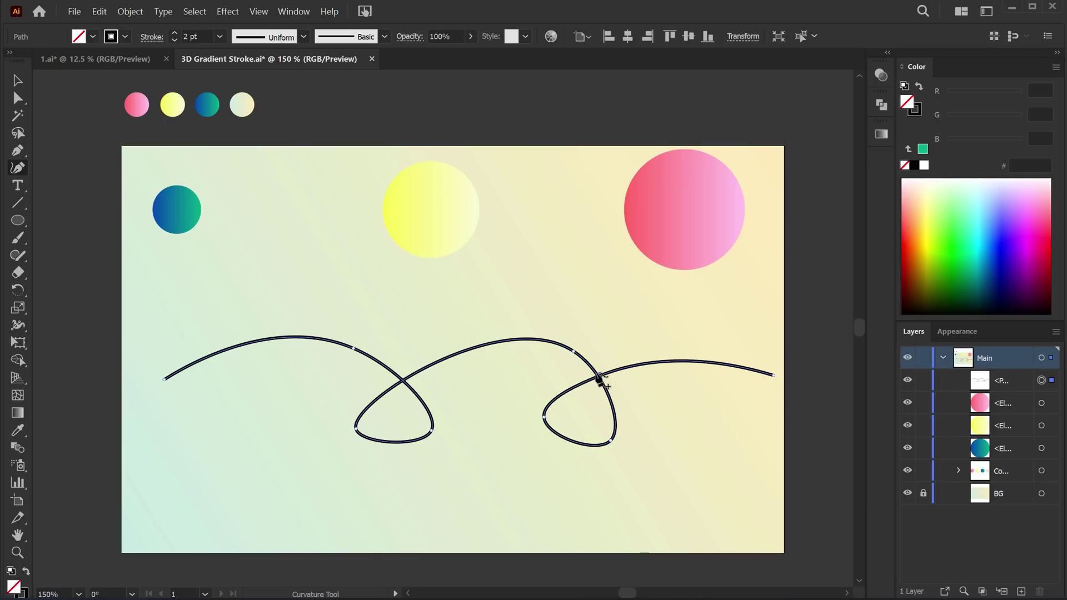
key(ctrl+z)
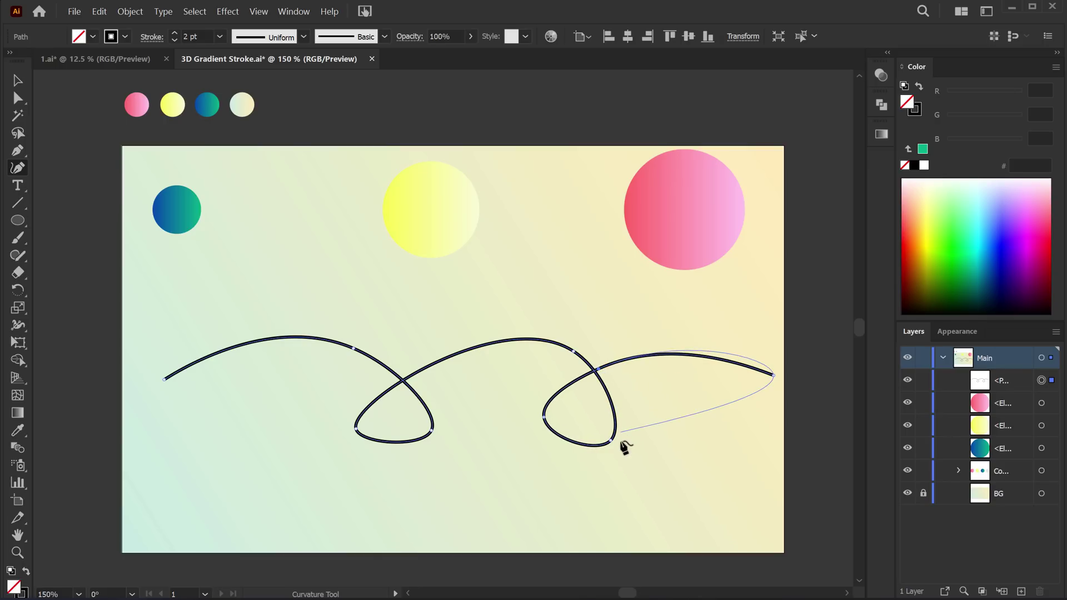
key(ctrl+z)
Add and pull down points at both loop bottoms so they match, and move the left end inward
click(403, 437)
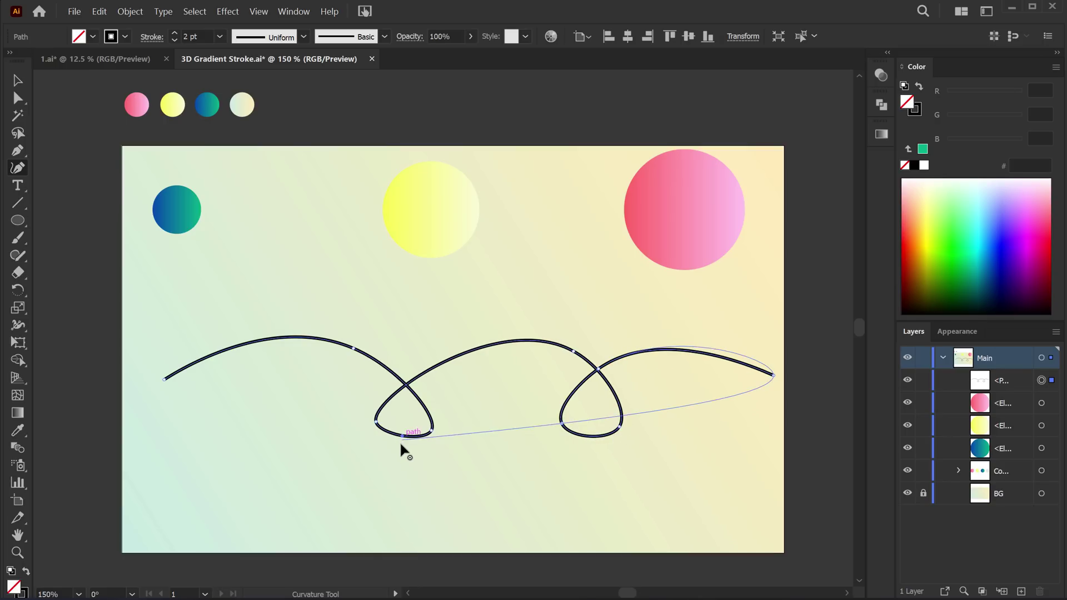
drag(403, 437, 401, 450)
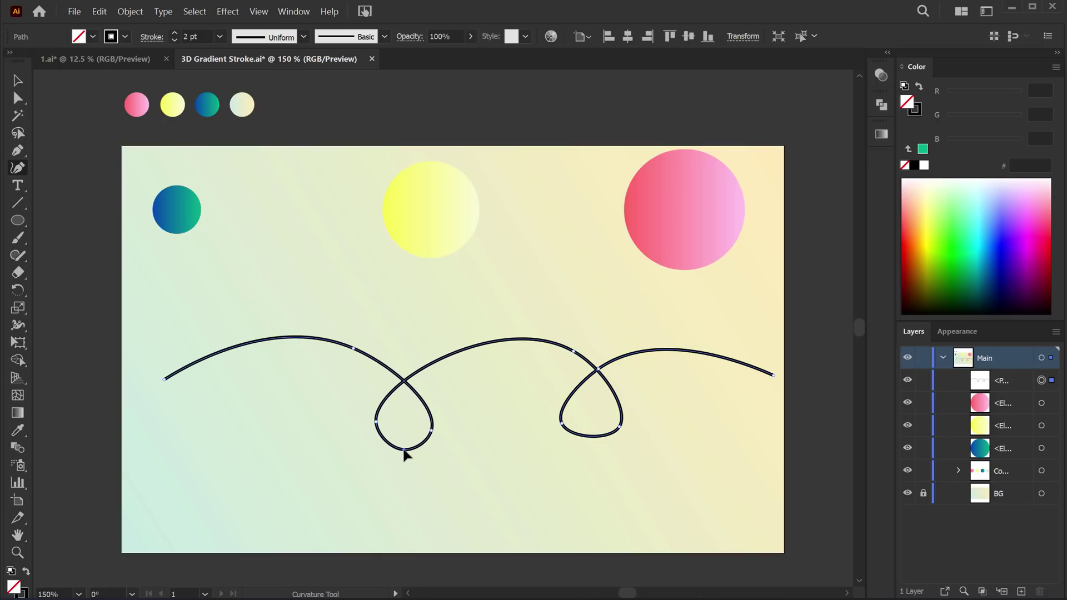
click(591, 436)
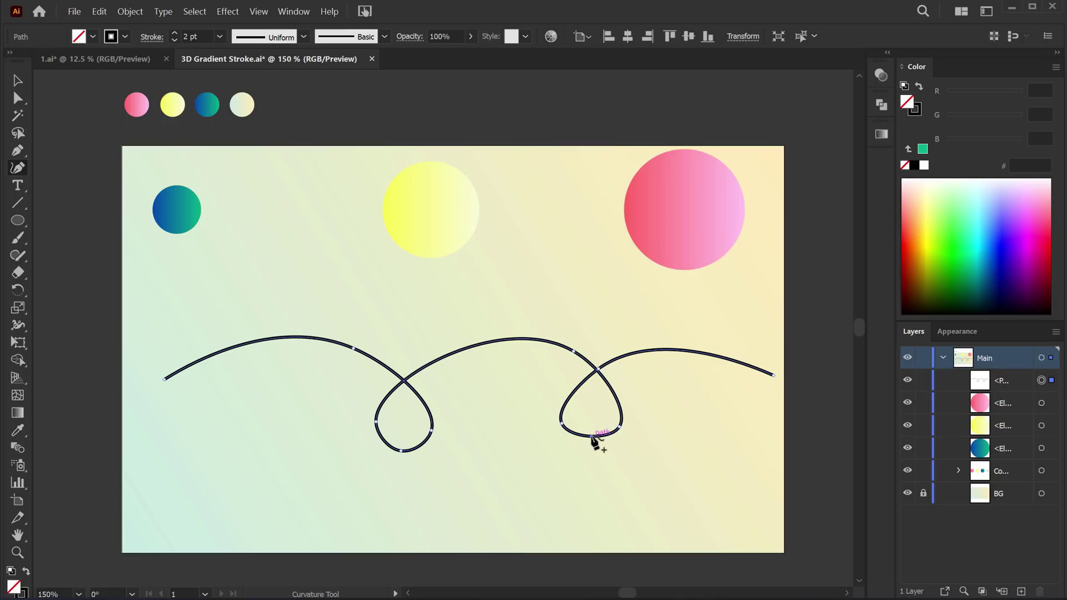
drag(591, 437, 590, 446)
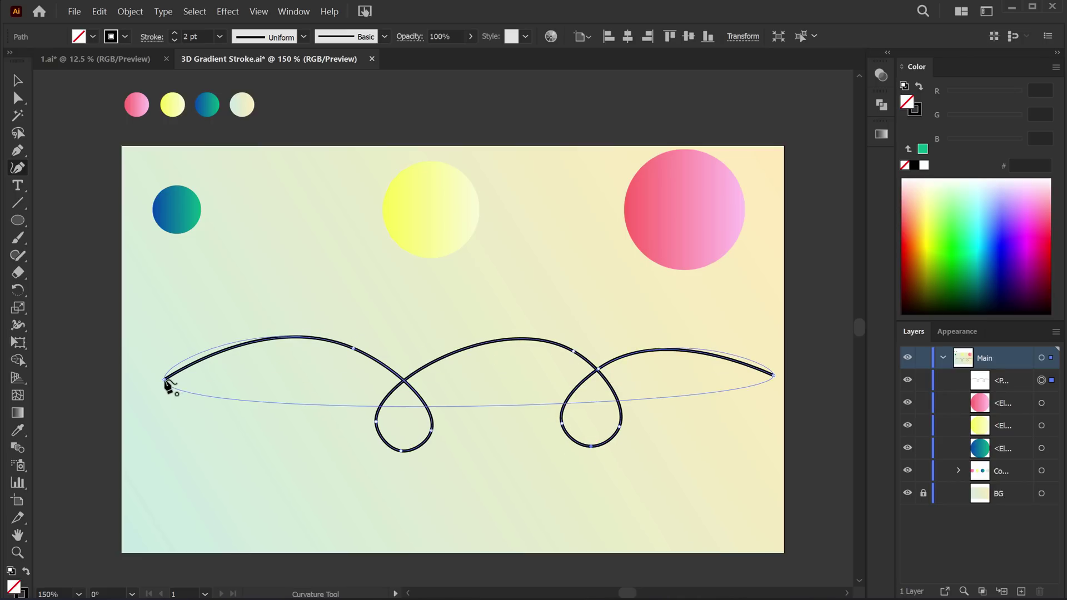
mouse_move(164, 380)
mouse_down()
mouse_move(214, 369)
mouse_move(156, 378)
mouse_move(258, 370)
mouse_move(179, 385)
mouse_up()
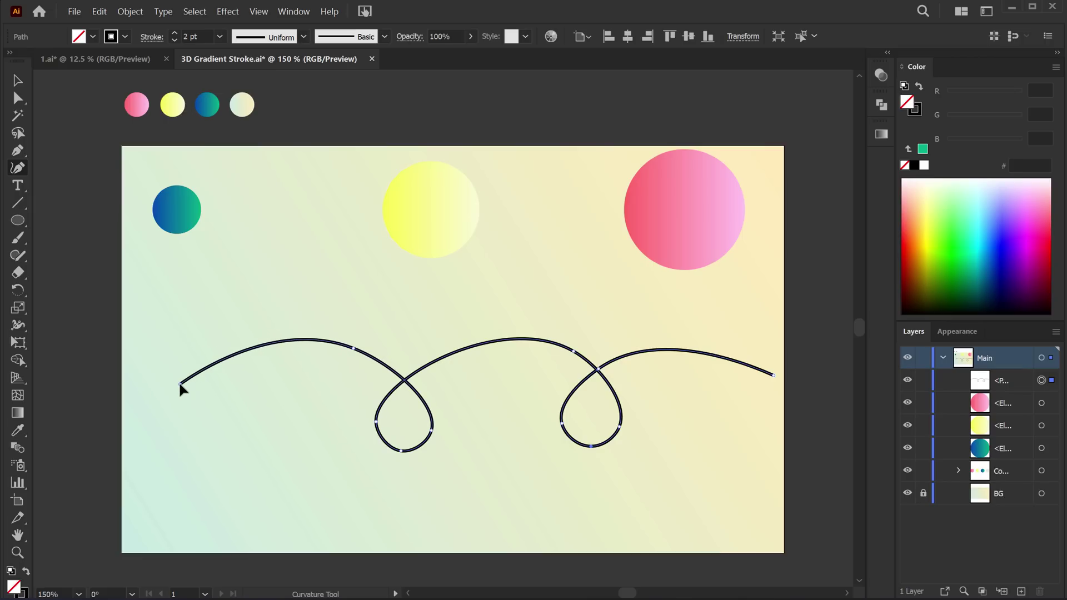
Place teal at the path's left end, yellow on the right loop, and a shrunken pink at the right end
click(17, 80)
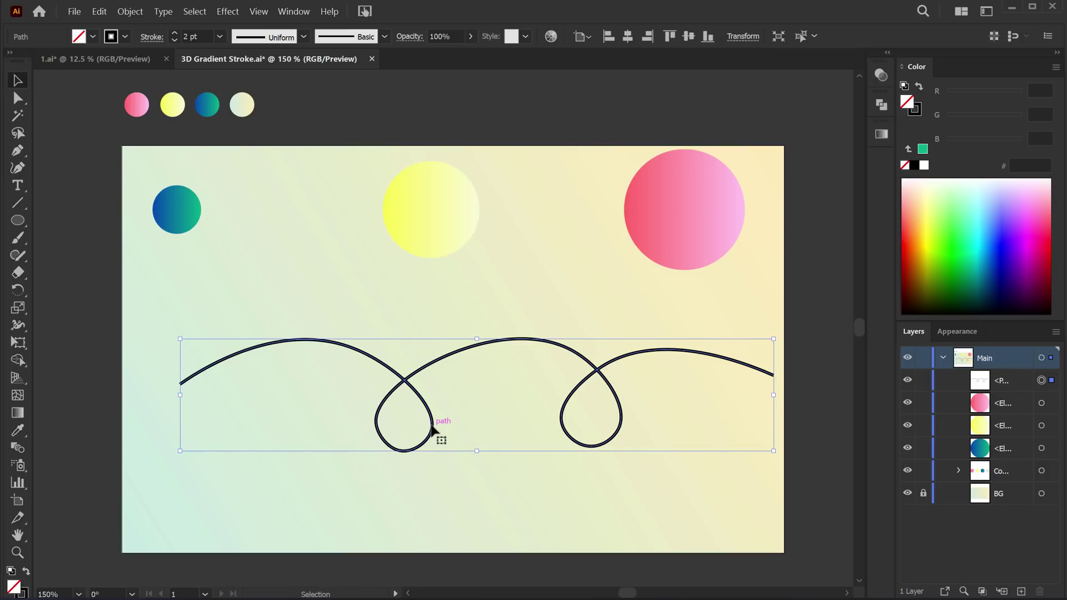
drag(434, 428, 422, 428)
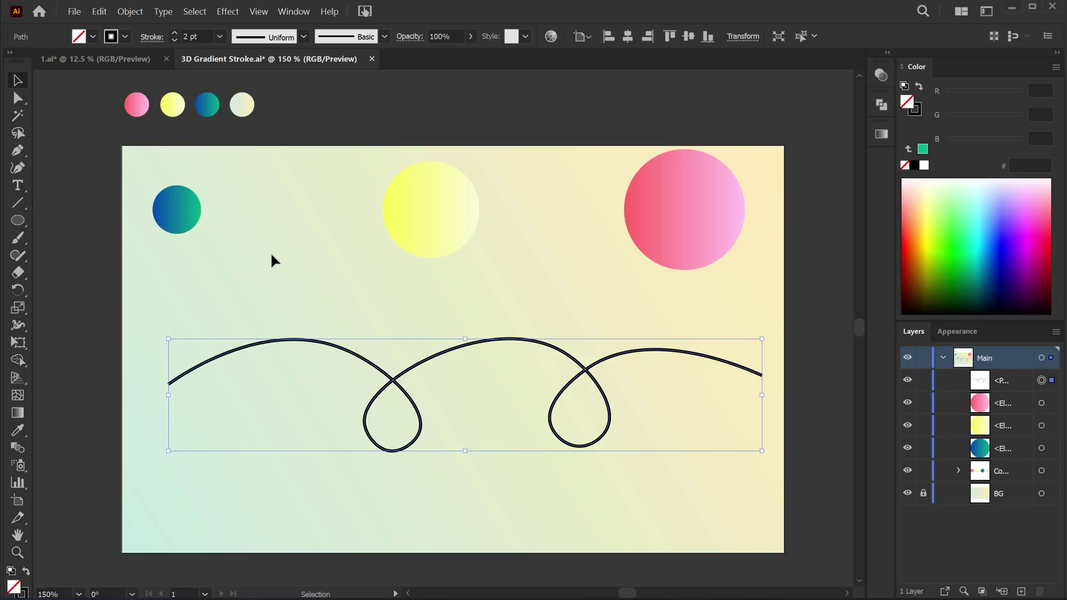
click(172, 222)
drag(193, 223, 185, 397)
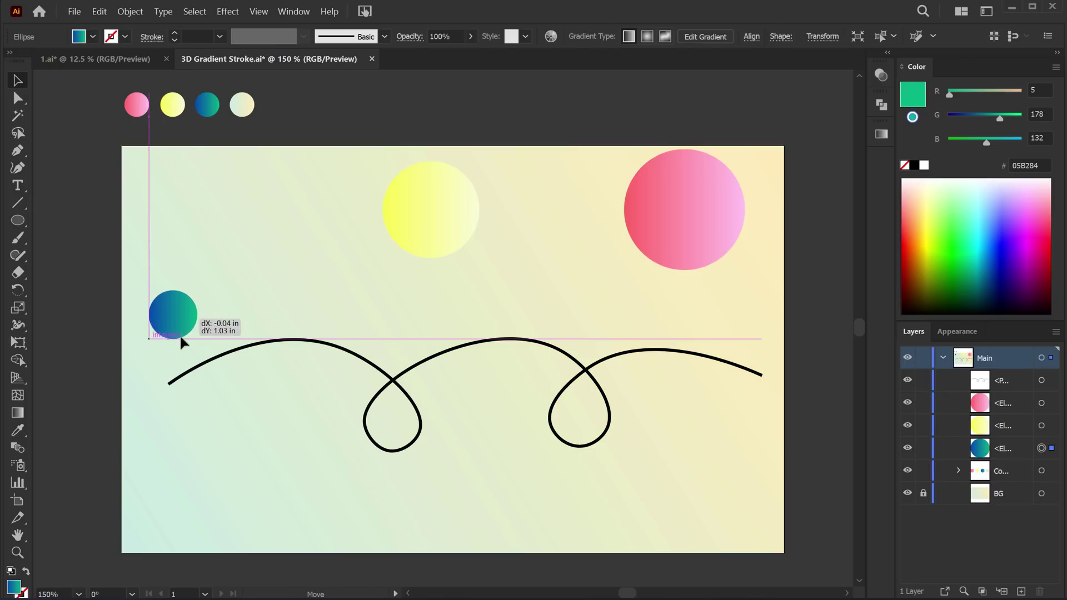
mouse_move(443, 221)
mouse_down()
mouse_move(599, 449)
mouse_move(619, 440)
mouse_move(595, 451)
mouse_up()
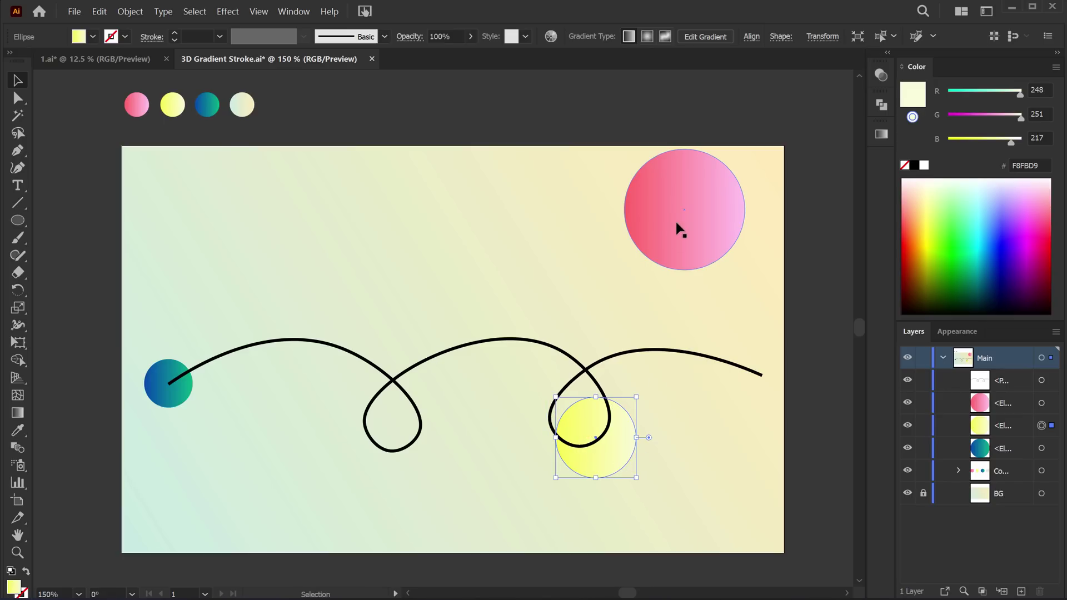
drag(678, 228, 717, 396)
mouse_move(784, 377)
mouse_down()
mouse_move(733, 399)
mouse_move(754, 396)
mouse_up()
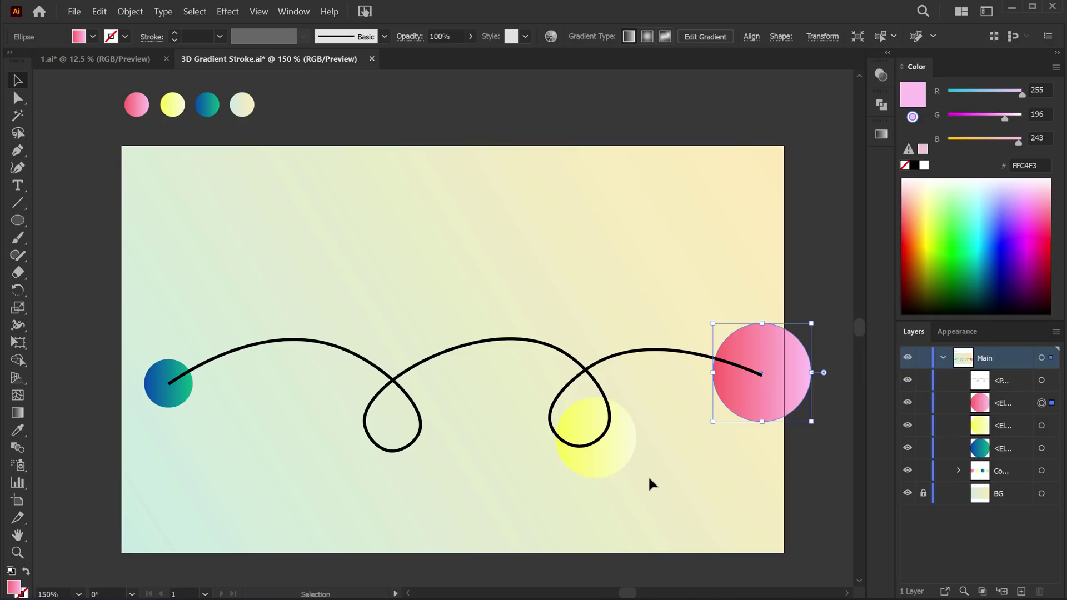
Select the teal, yellow and pink circles and set Blend Options to Specified Steps 400
click(187, 395)
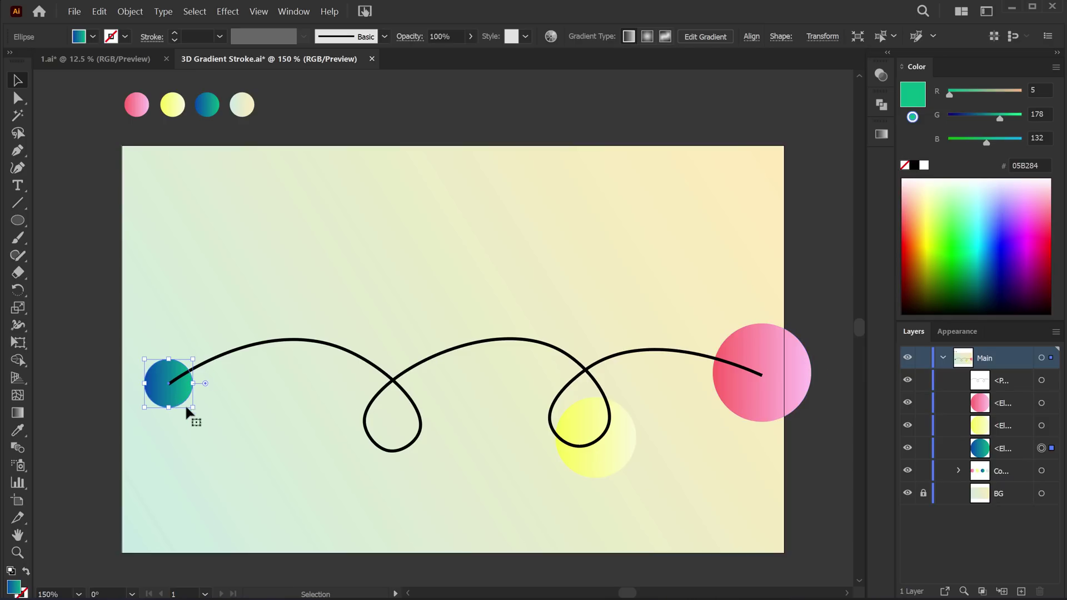
shift+click(593, 451)
shift+click(780, 412)
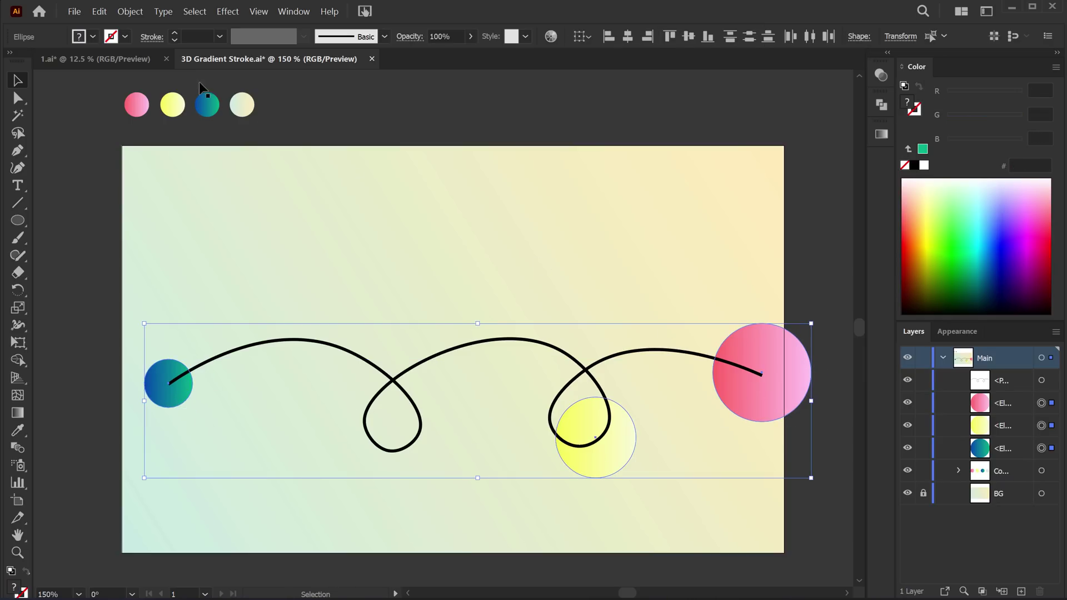
click(130, 12)
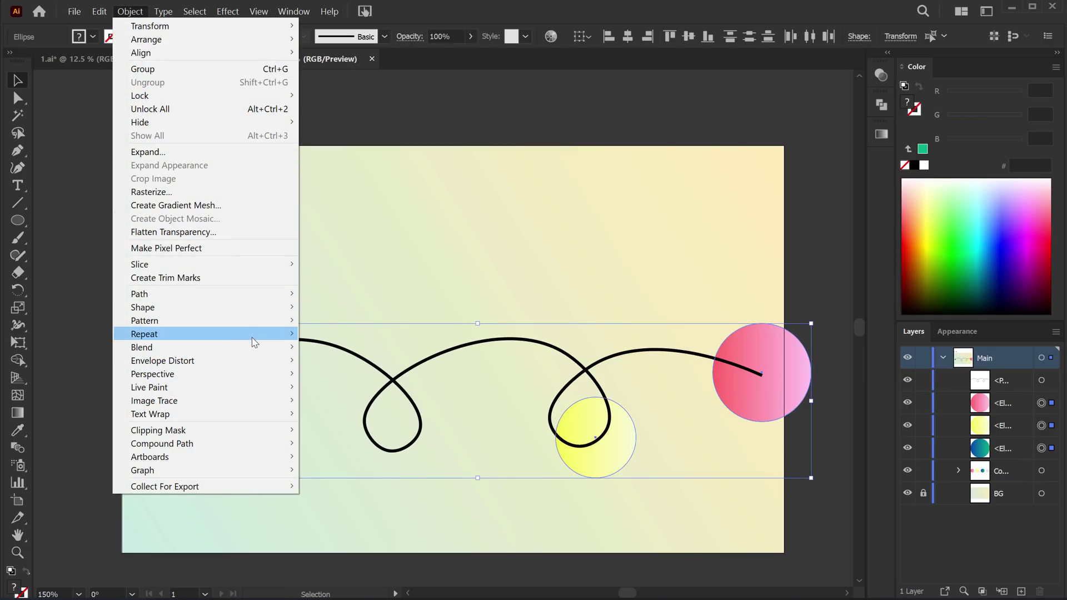
click(347, 378)
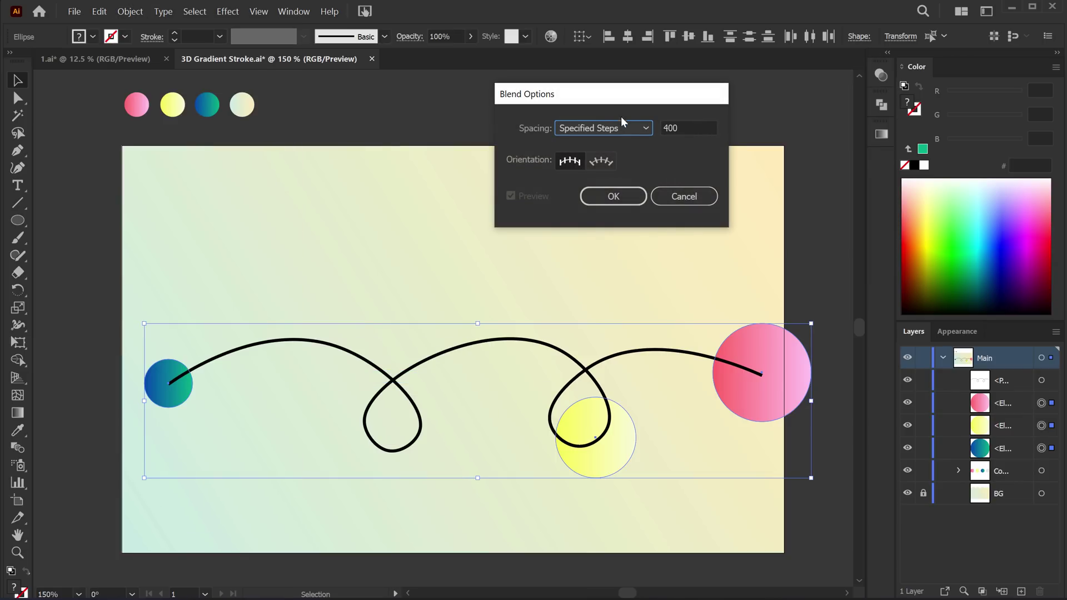
drag(622, 121, 585, 141)
click(562, 146)
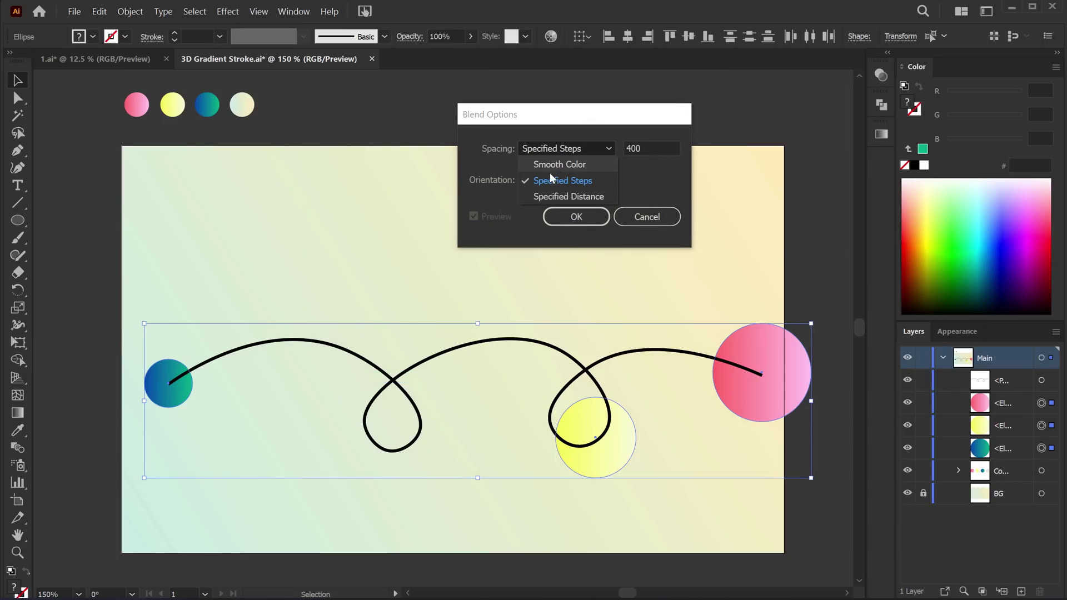
click(550, 176)
click(557, 146)
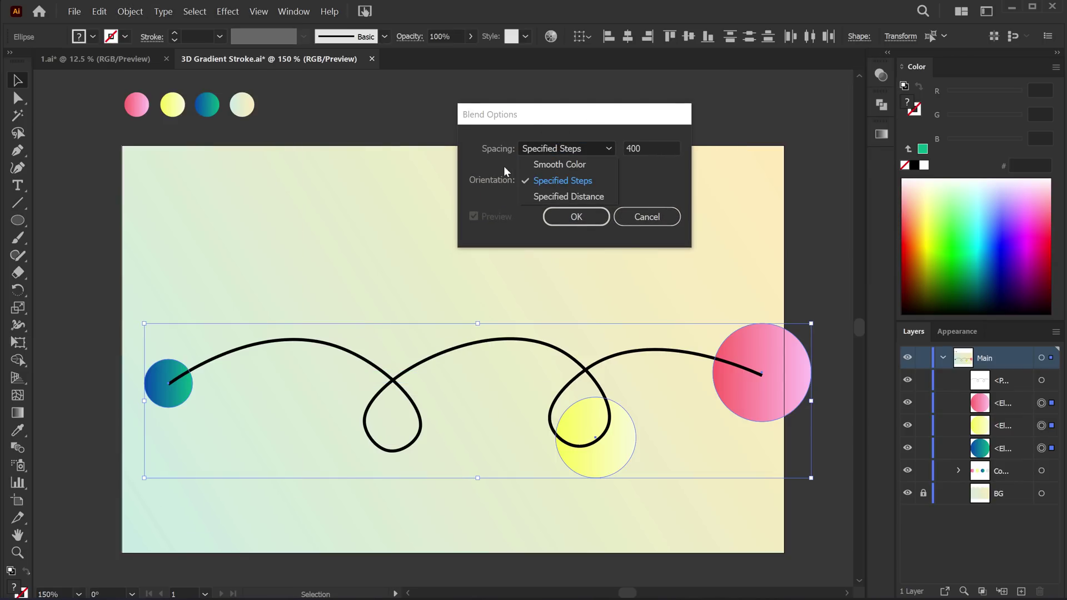
click(559, 182)
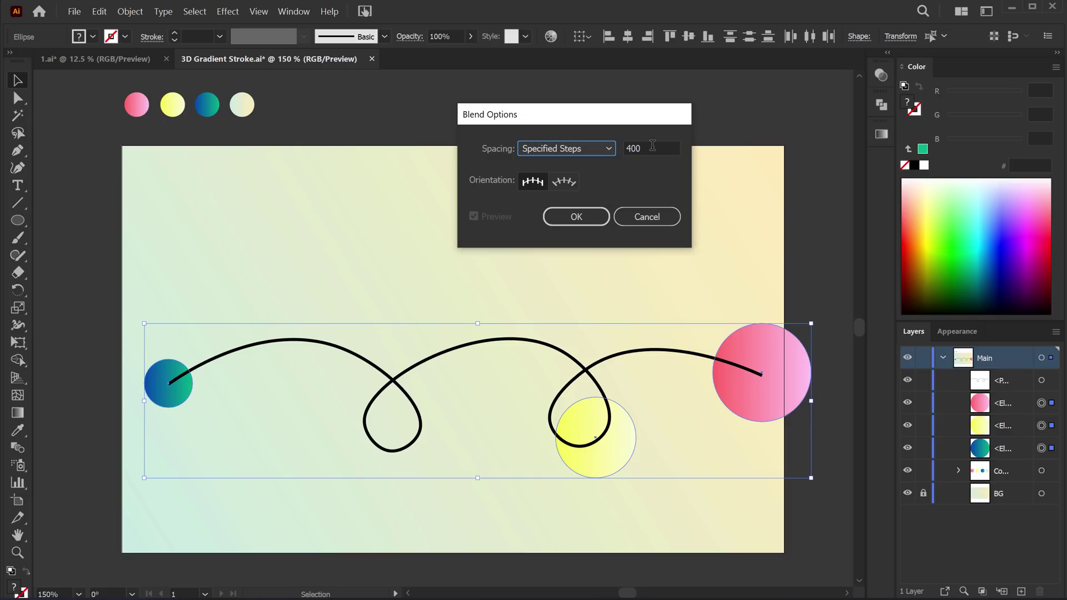
click(575, 217)
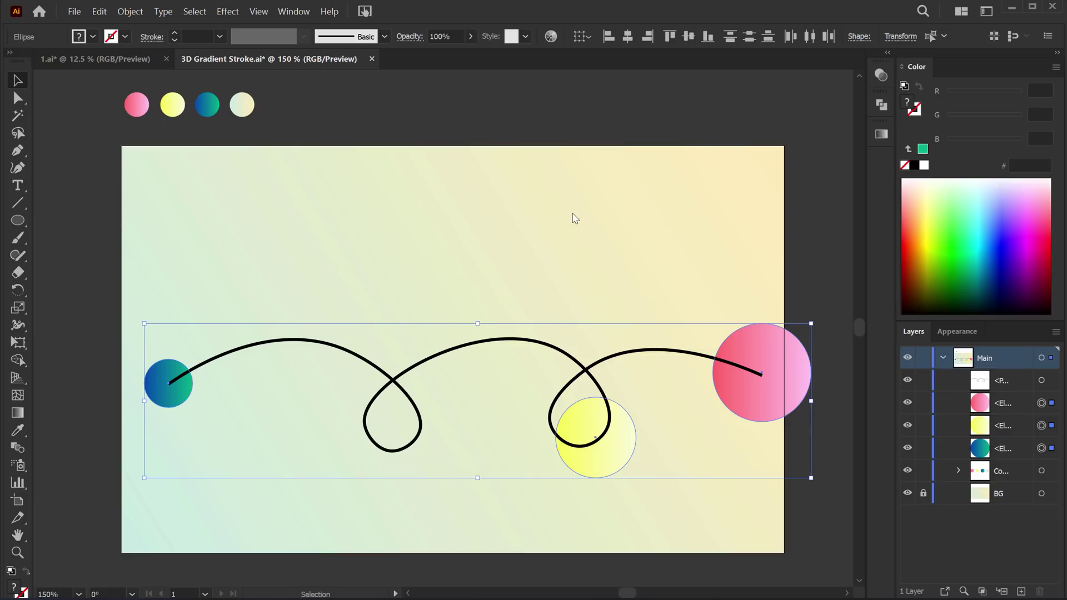
Blend the three circles into one gradient tube from the Object menu
click(130, 11)
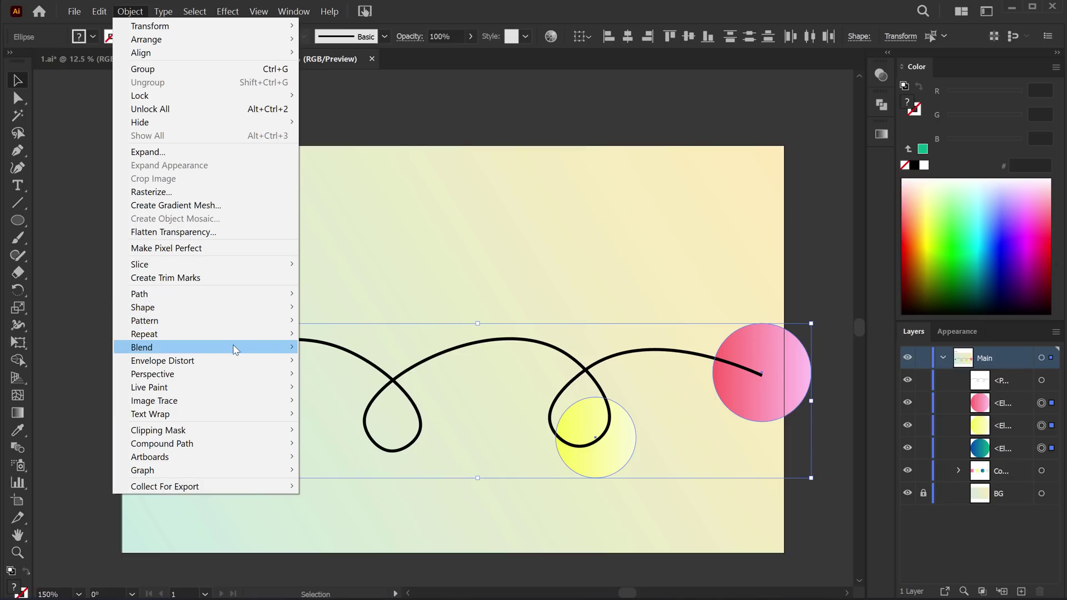
click(316, 351)
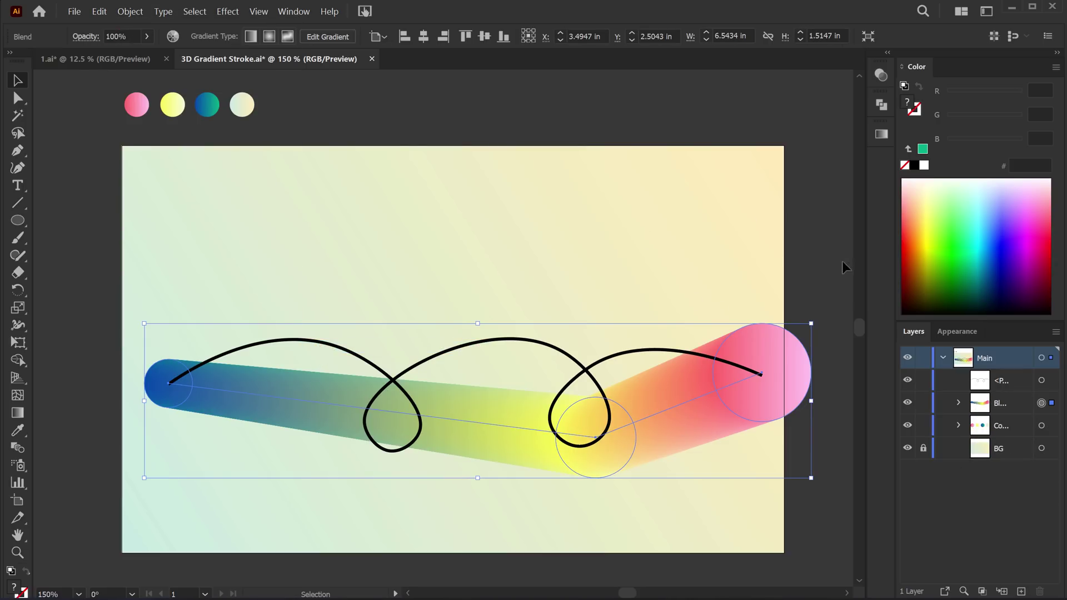
click(811, 261)
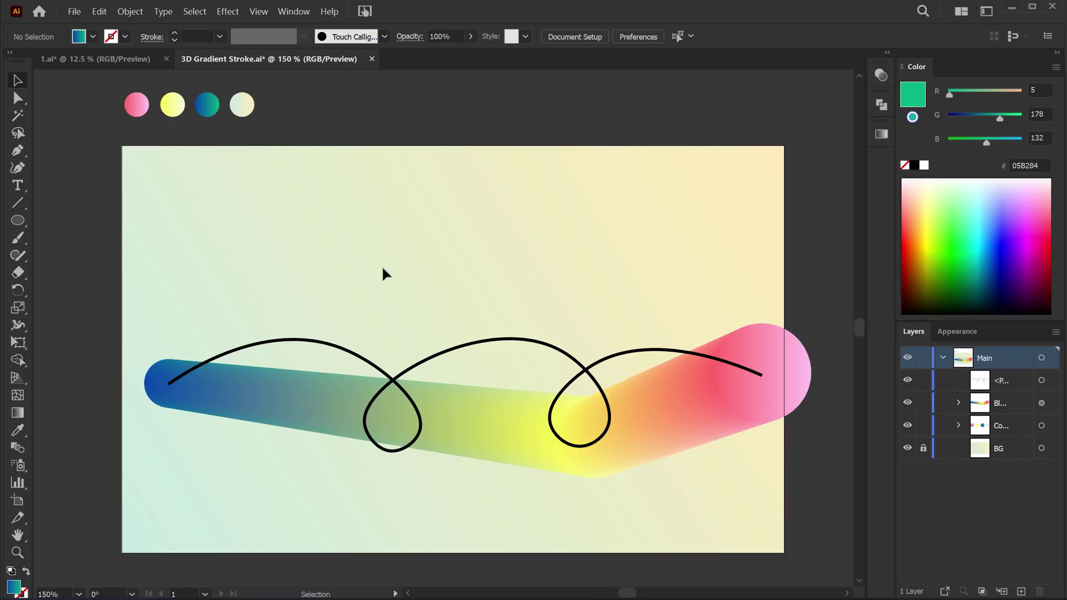
Replace the blend's spine with the looping path and shift the tube slightly up and left
drag(591, 444, 610, 459)
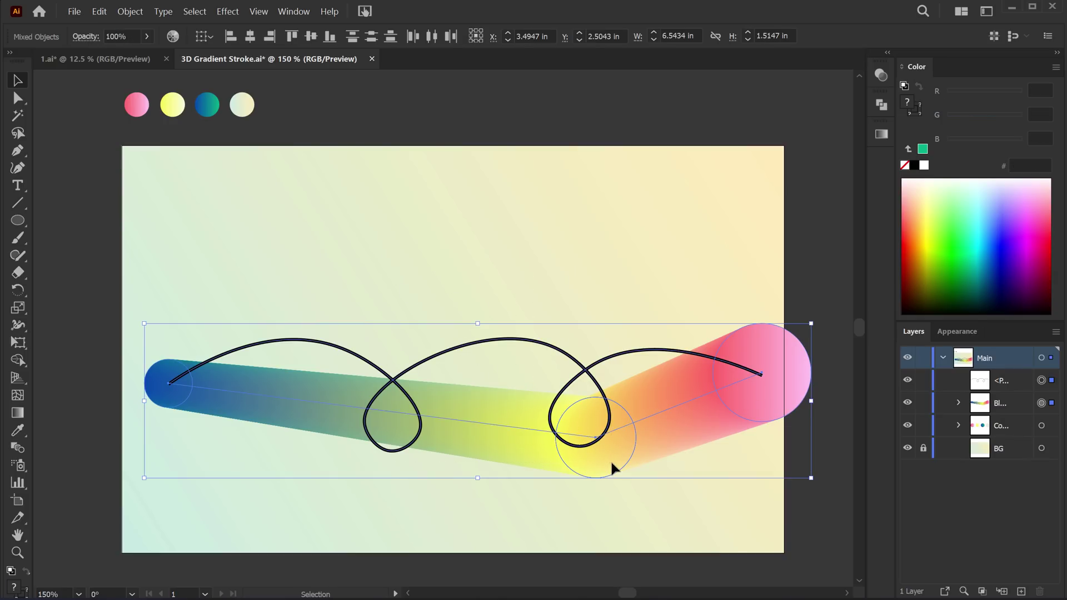
click(130, 11)
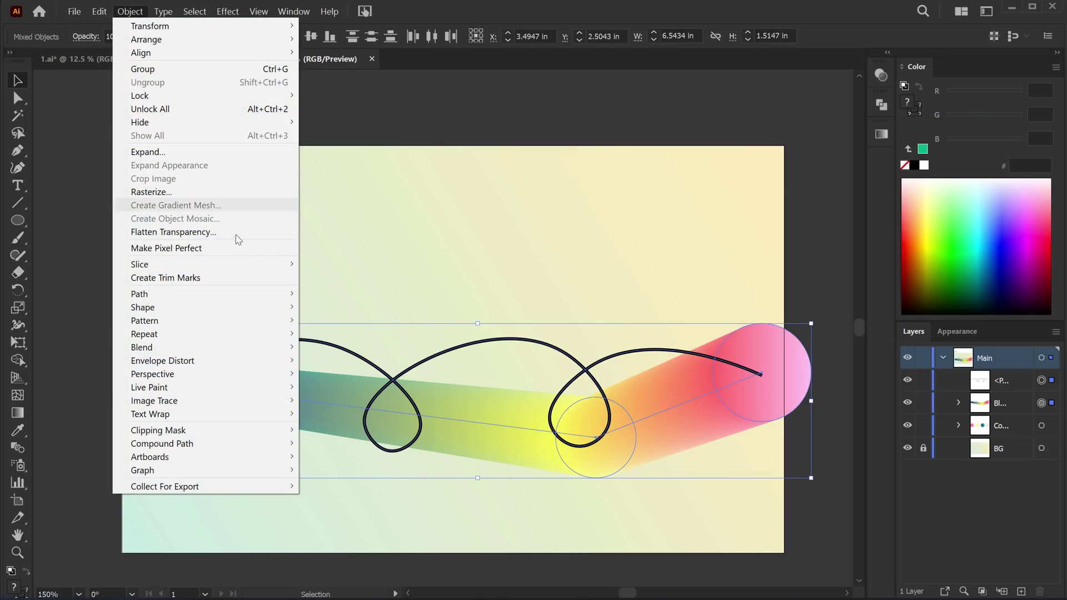
mouse_move(142, 347)
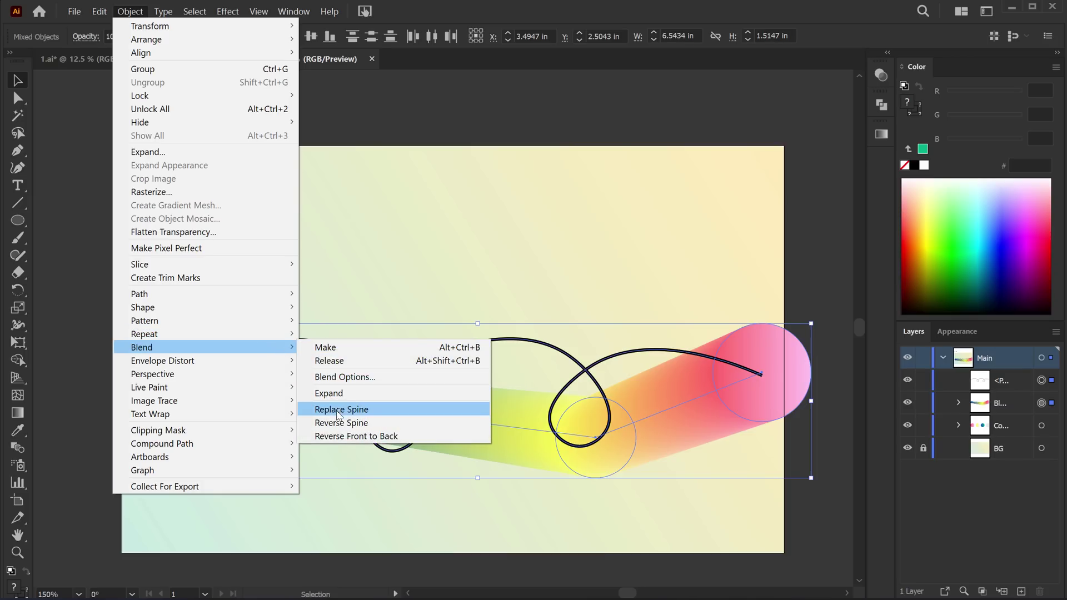
click(338, 411)
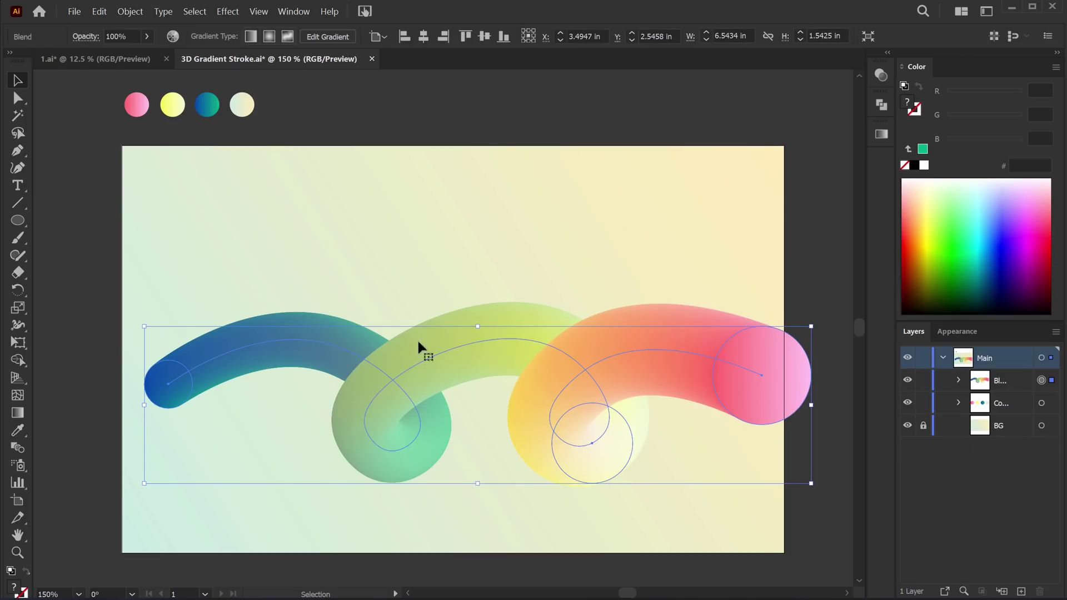
click(746, 290)
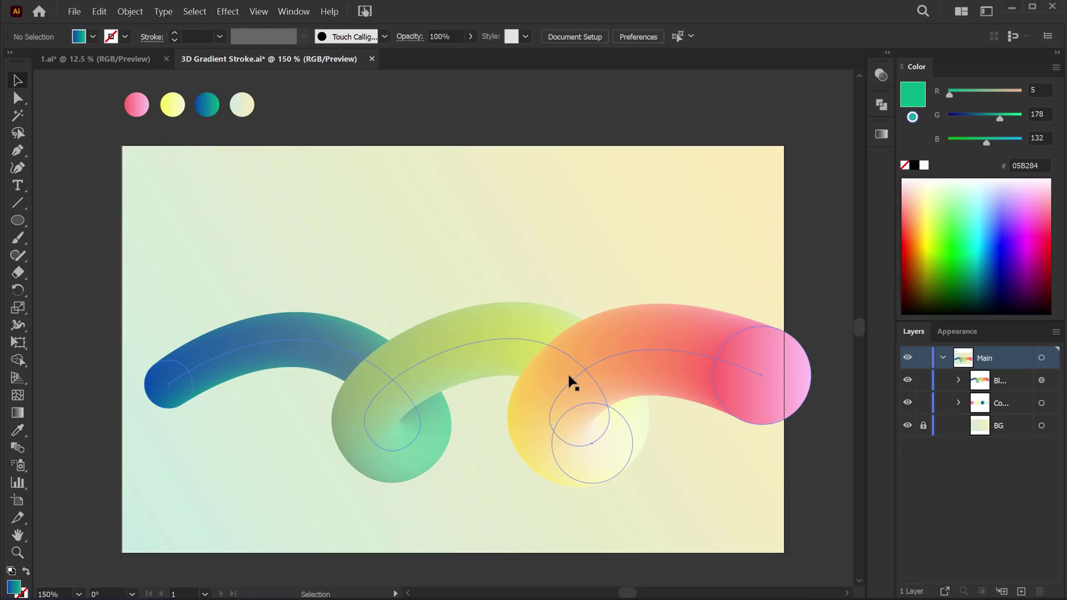
drag(574, 379, 554, 365)
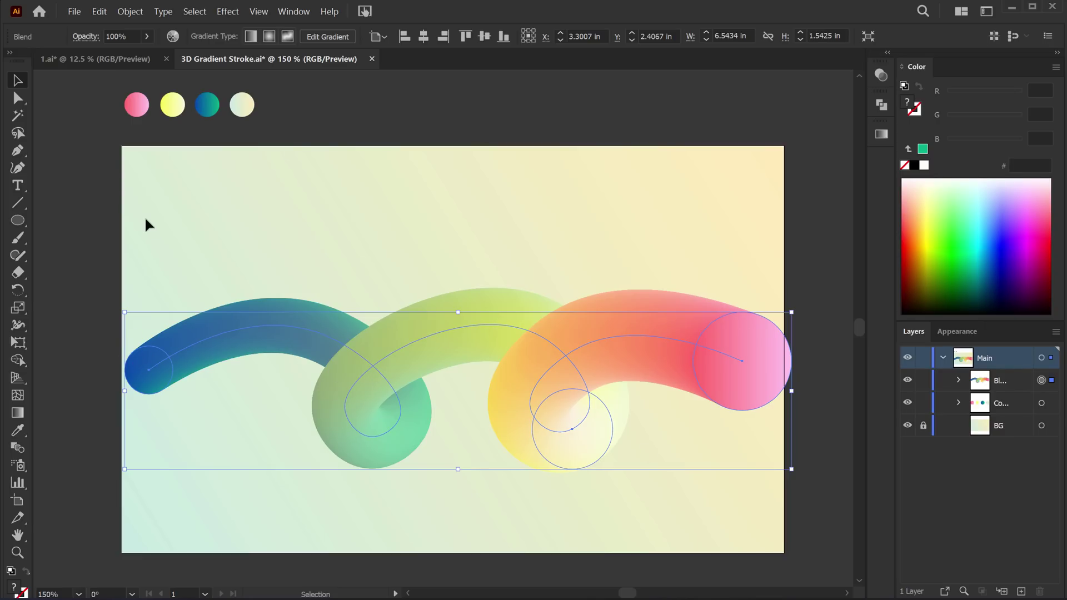
Smooth the spine's end curve via its handle and shrink the small pale circle to 0.72 in wide
click(15, 102)
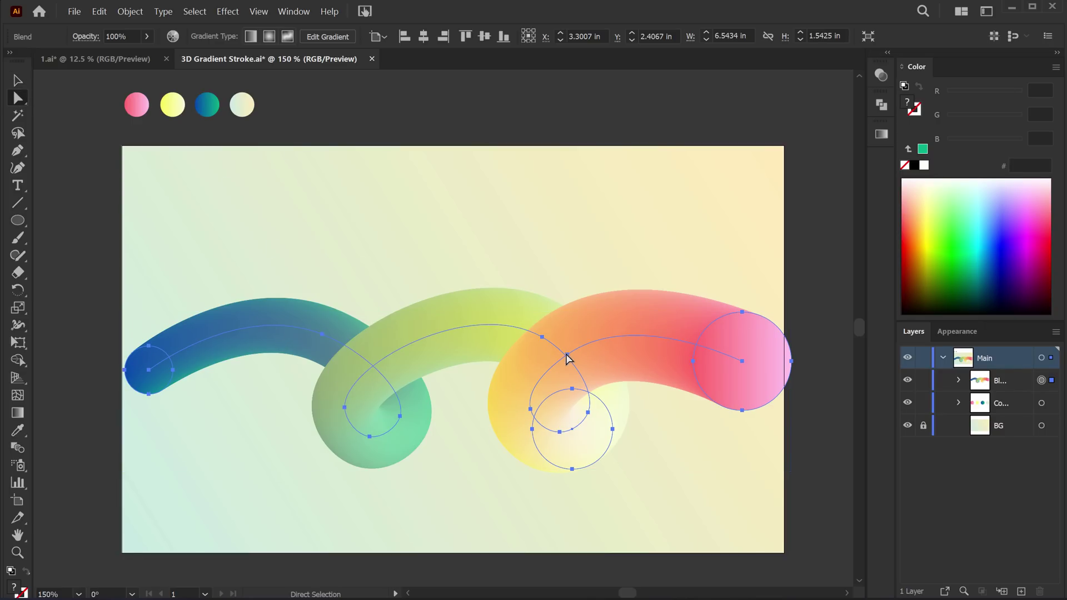
click(741, 361)
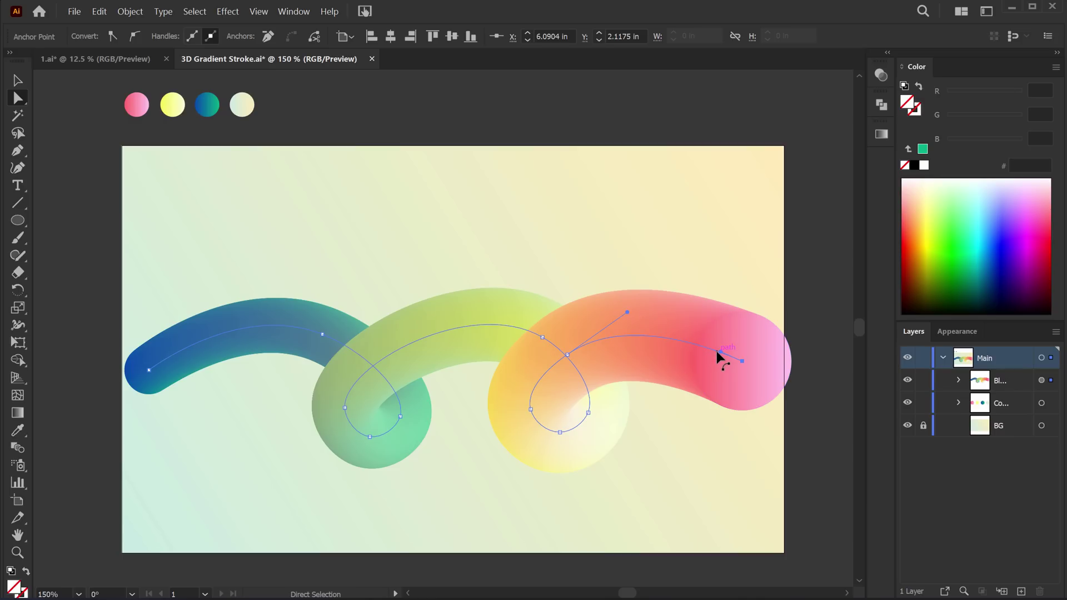
mouse_move(720, 352)
mouse_down()
mouse_move(693, 408)
mouse_move(696, 400)
mouse_up()
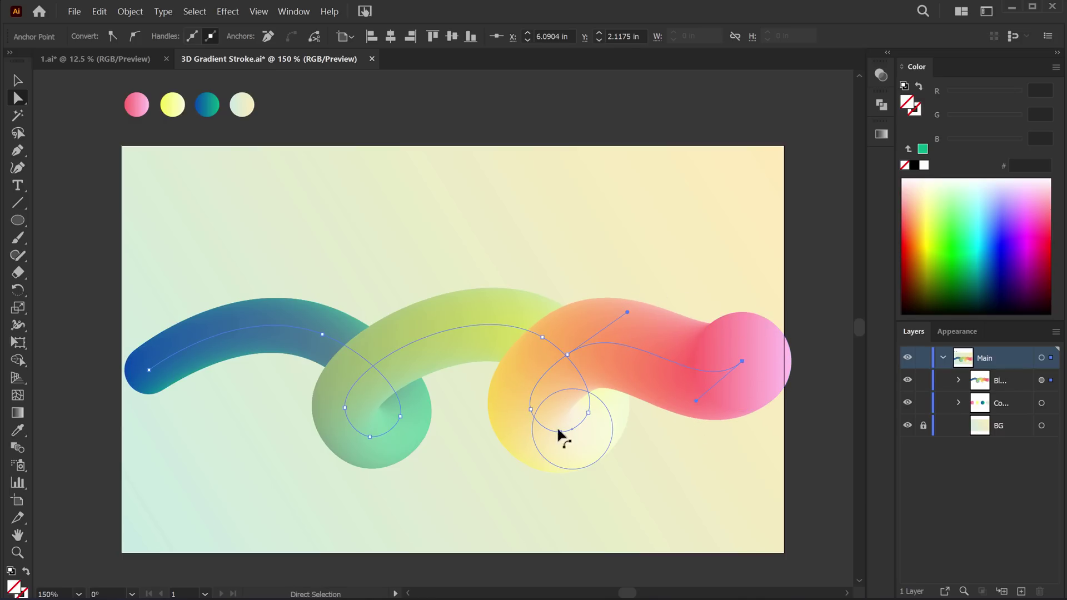
click(578, 434)
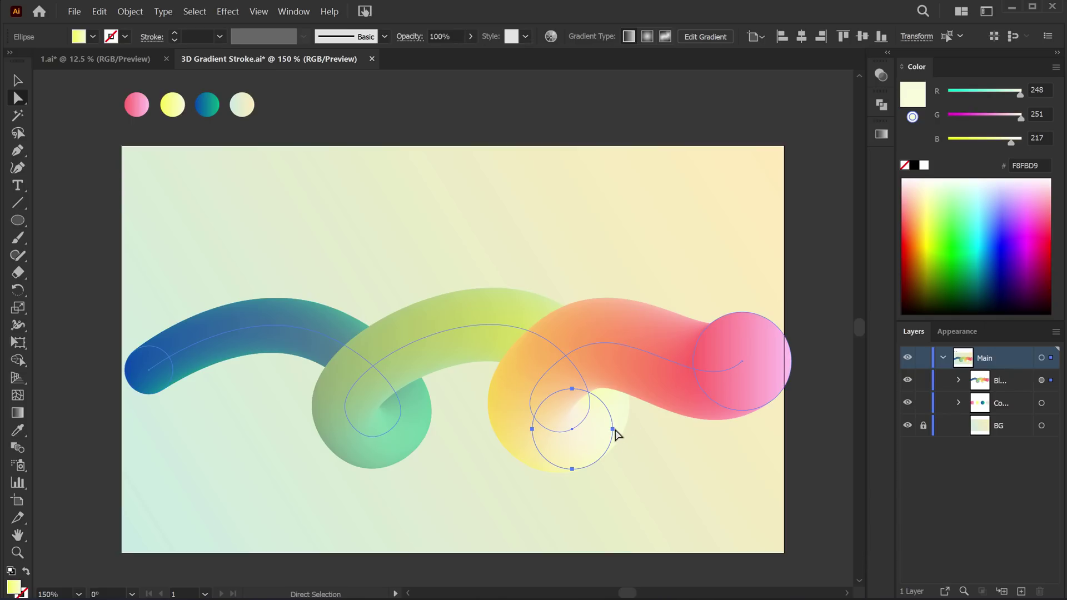
key(v)
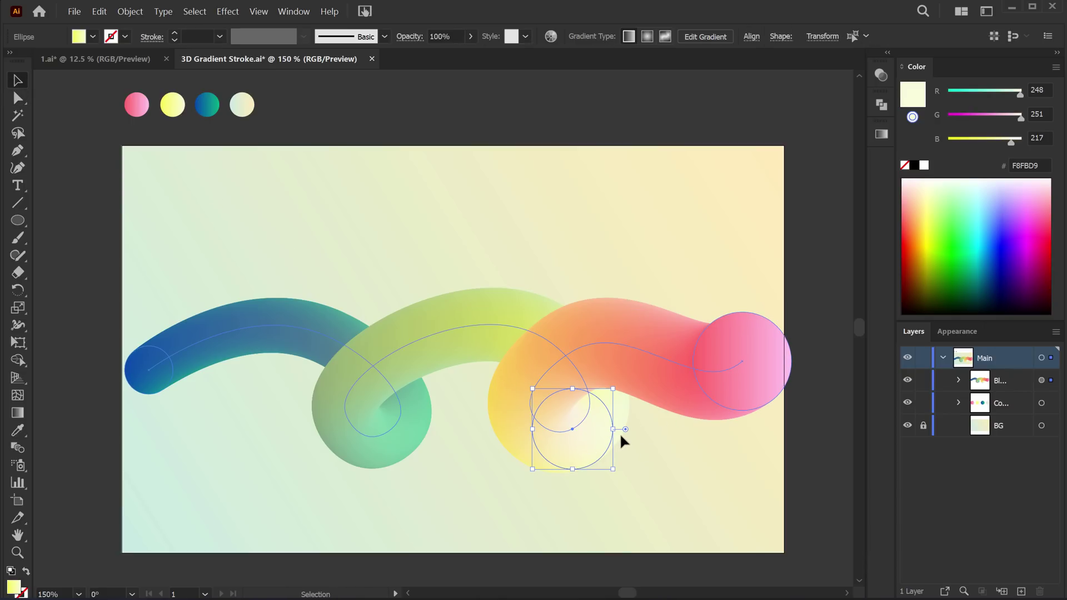
drag(615, 434, 610, 433)
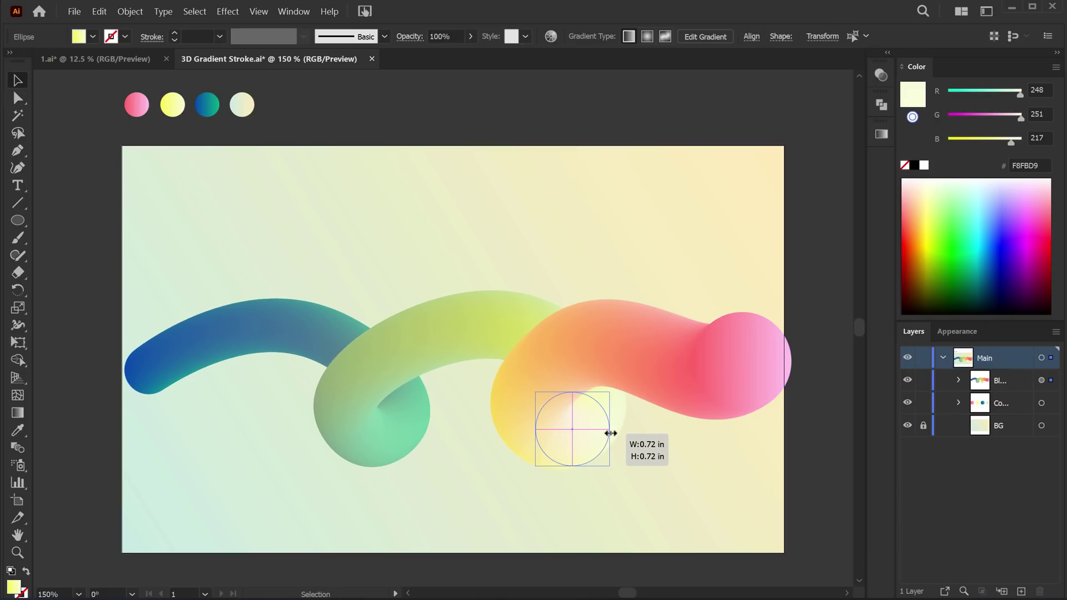
Move a spine anchor near the orange loop slightly left and down
click(375, 367)
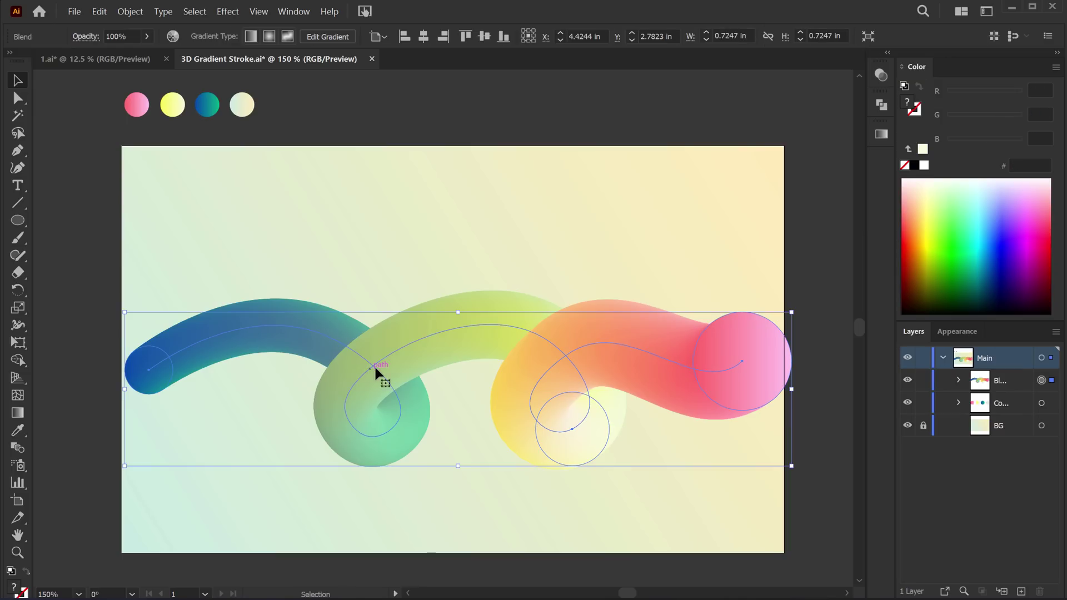
click(151, 367)
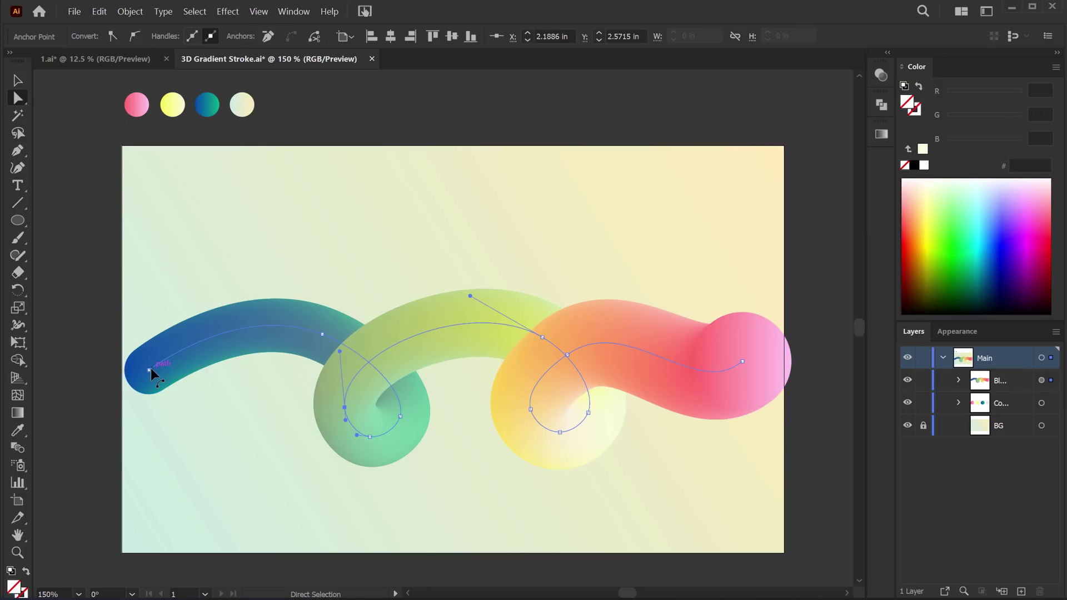
click(742, 360)
key(a)
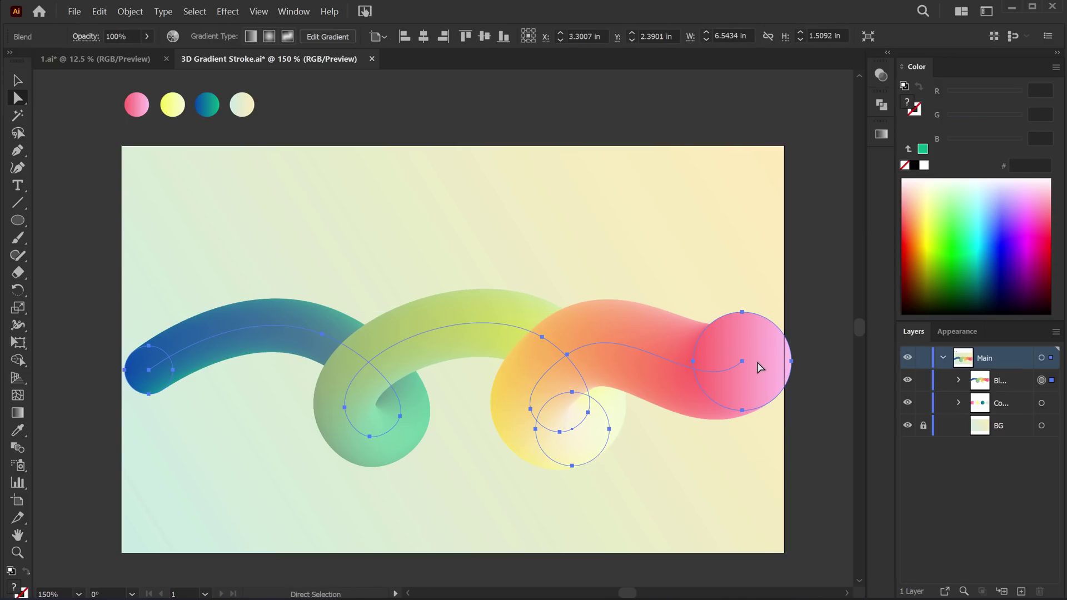
click(769, 355)
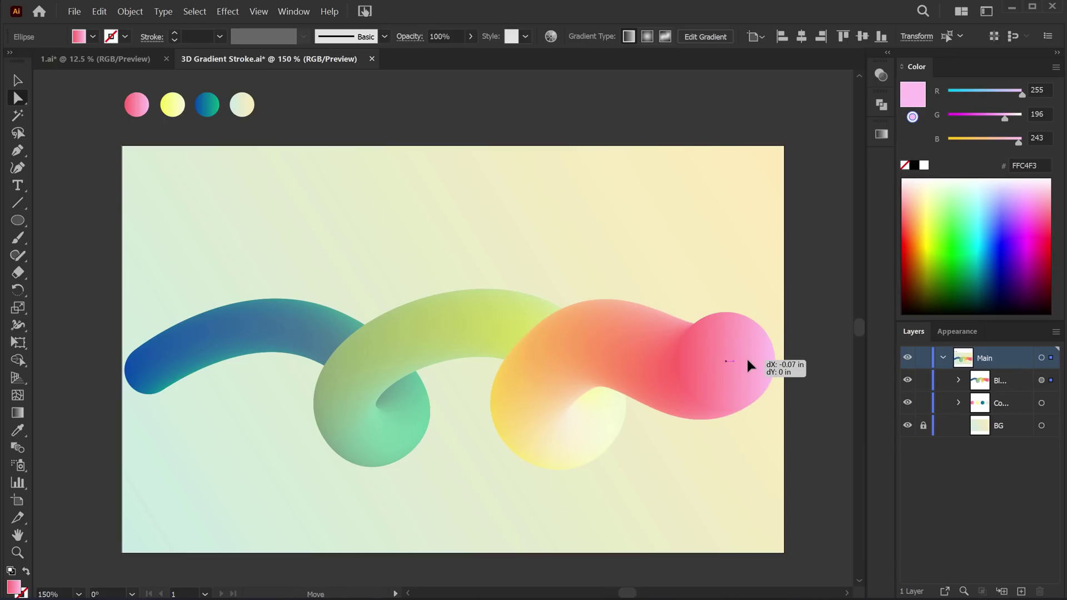
click(565, 356)
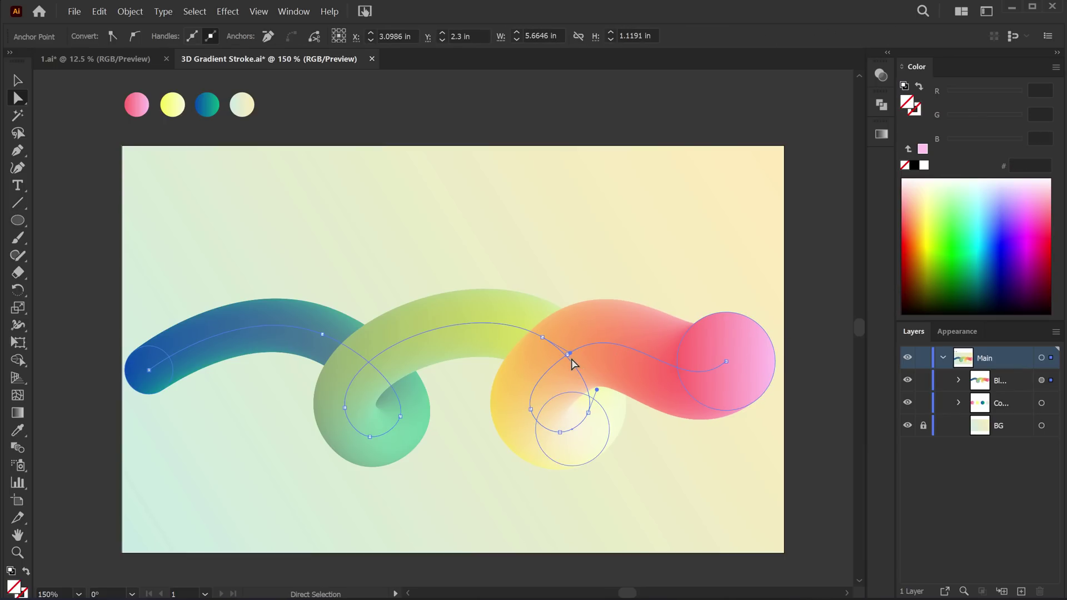
drag(569, 356, 554, 363)
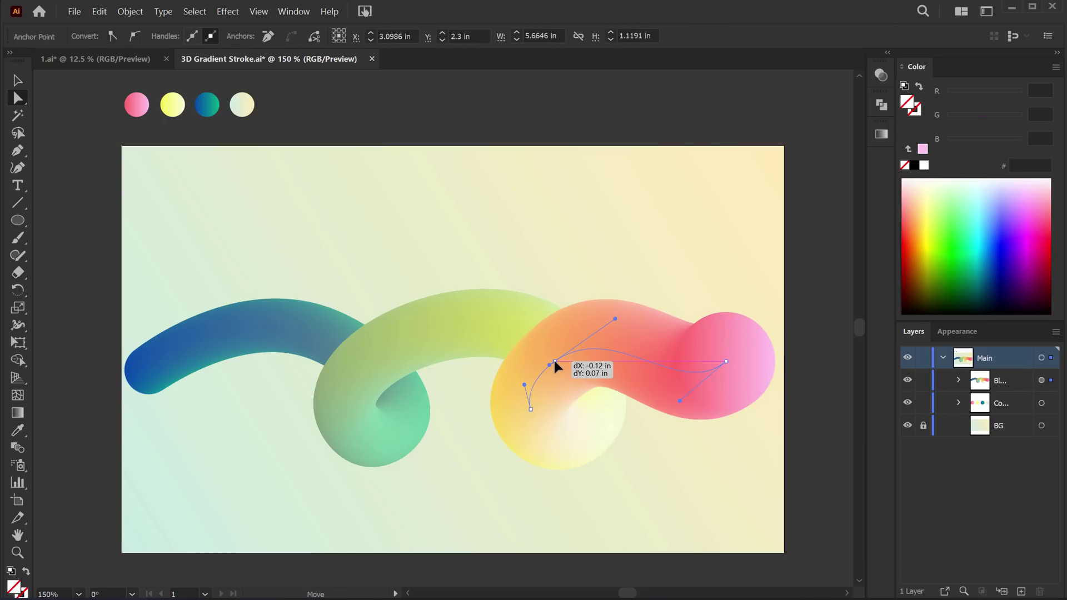
Resize the whole blend horizontally to about 5.44 in by 1.07 in and deselect it
click(9, 85)
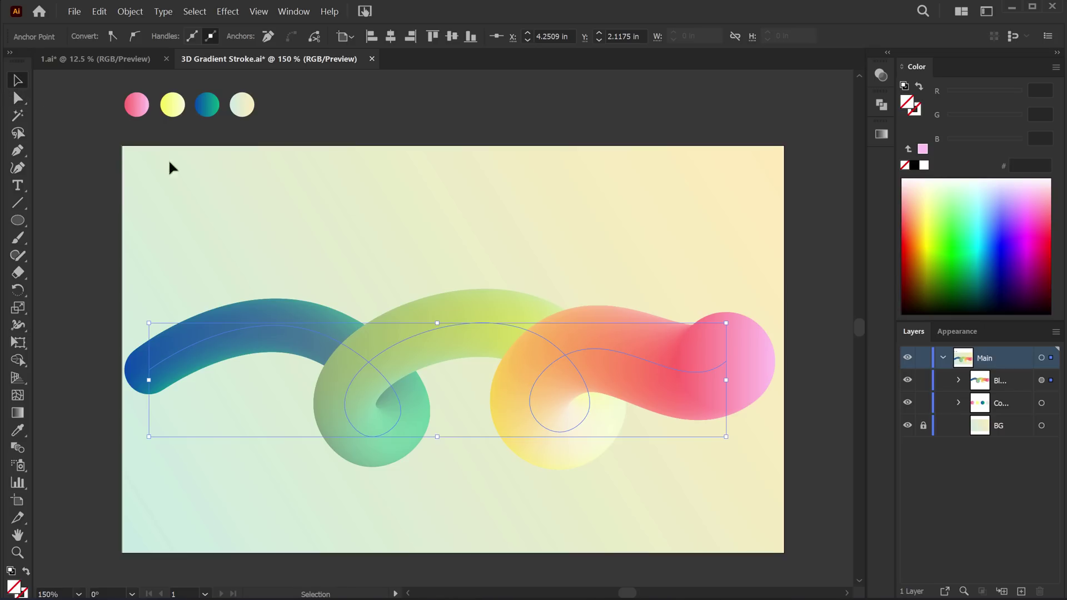
mouse_move(726, 381)
mouse_down()
mouse_move(695, 390)
mouse_move(716, 388)
mouse_up()
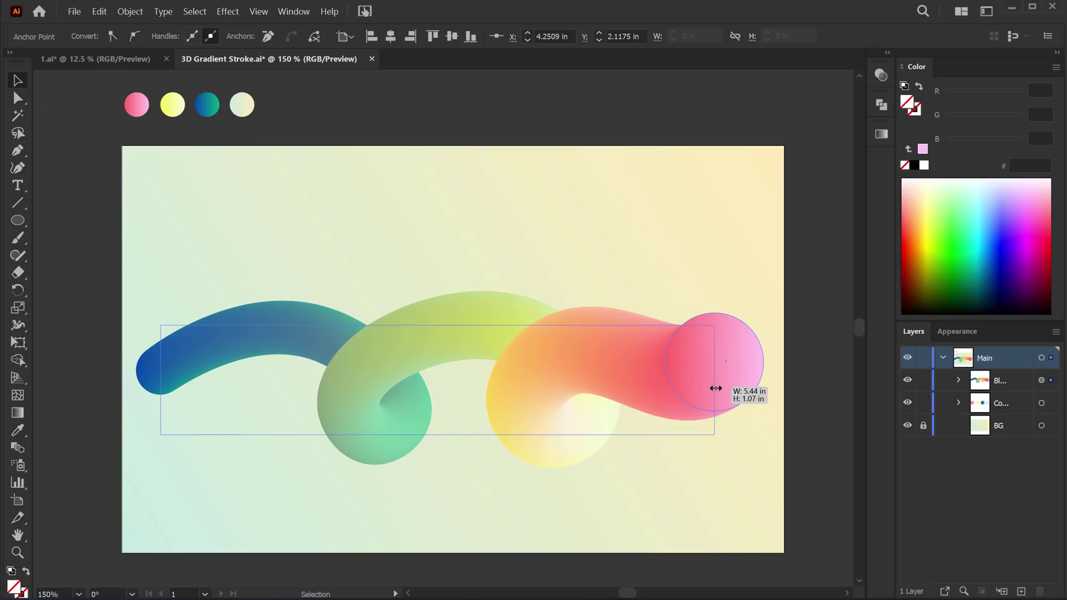
click(825, 256)
drag(567, 248, 565, 239)
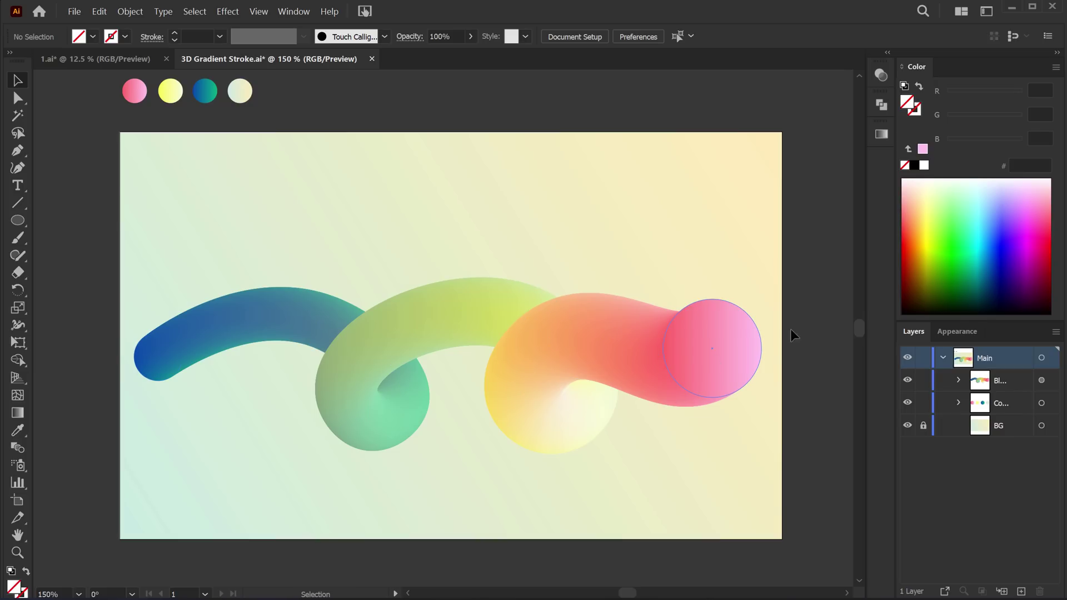
Redirect the pink end circle's gradient to run top to bottom
click(728, 351)
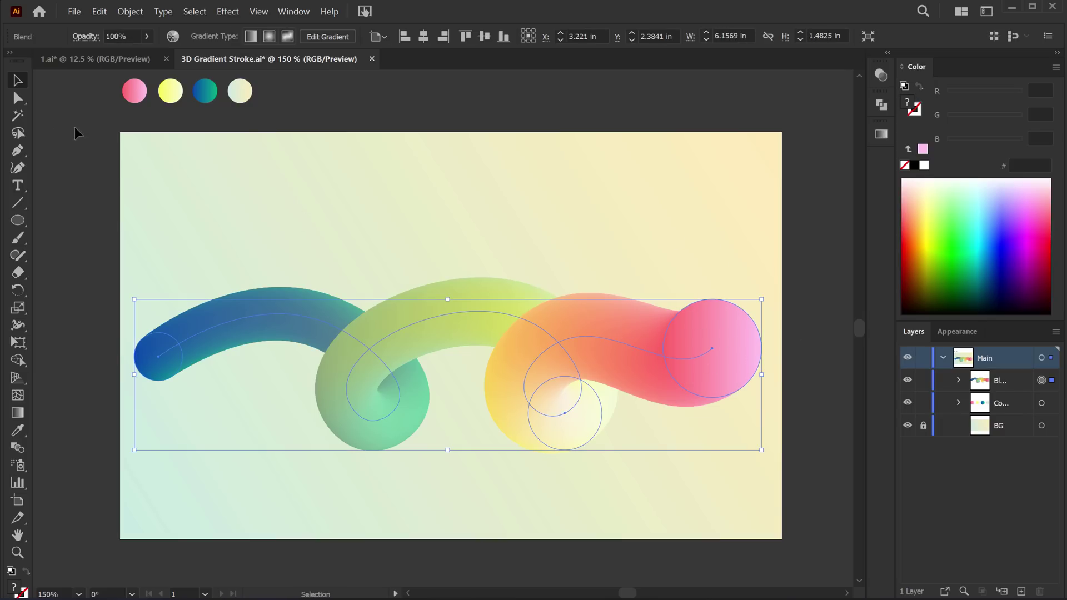
click(18, 98)
click(133, 165)
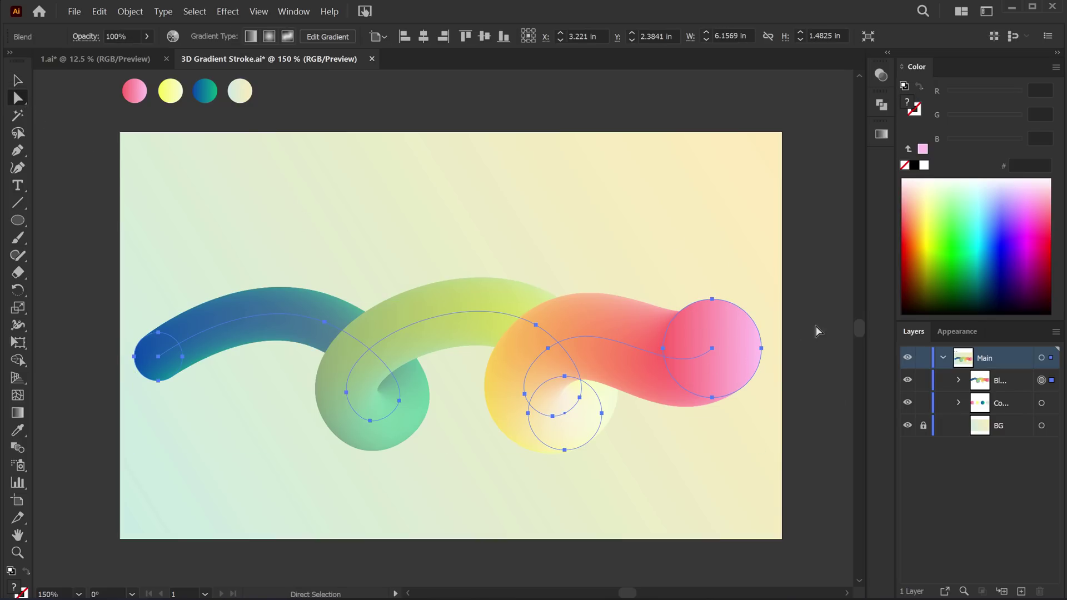
click(729, 348)
key(g)
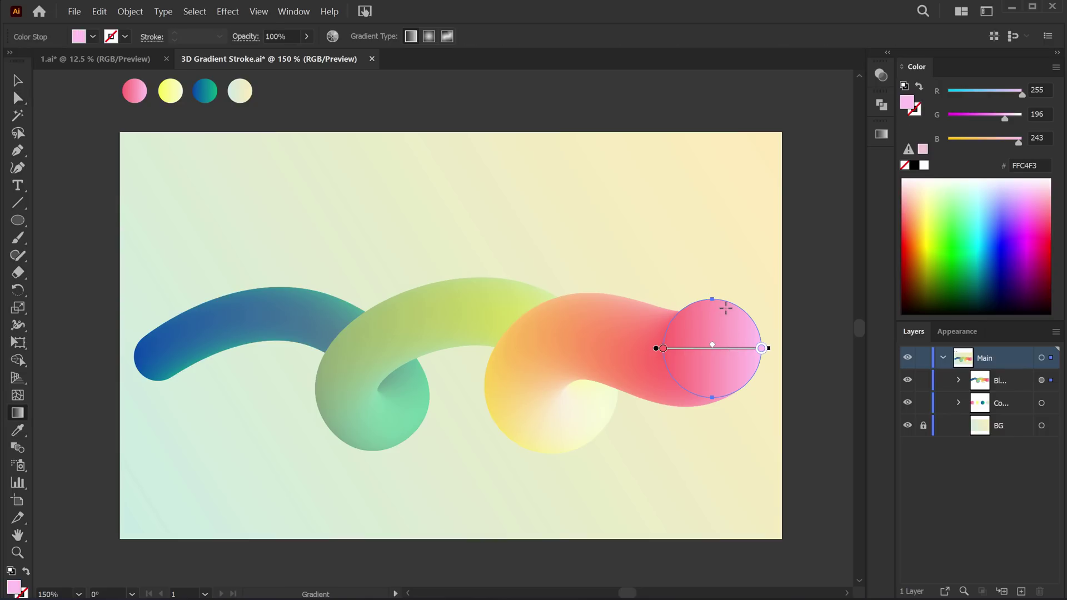
drag(725, 308, 691, 407)
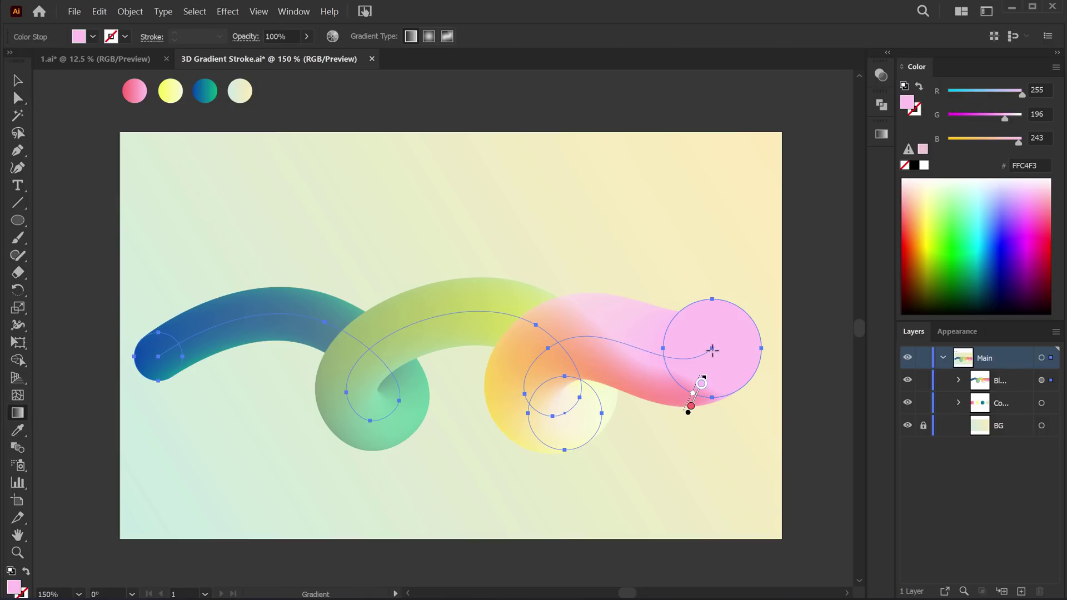
drag(710, 311, 714, 369)
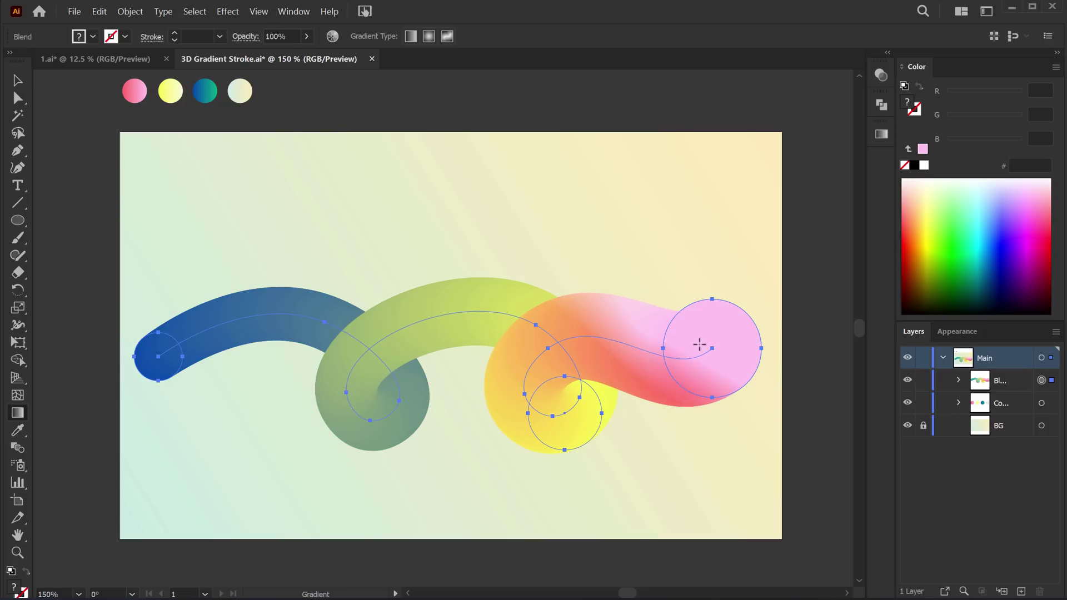
key(v)
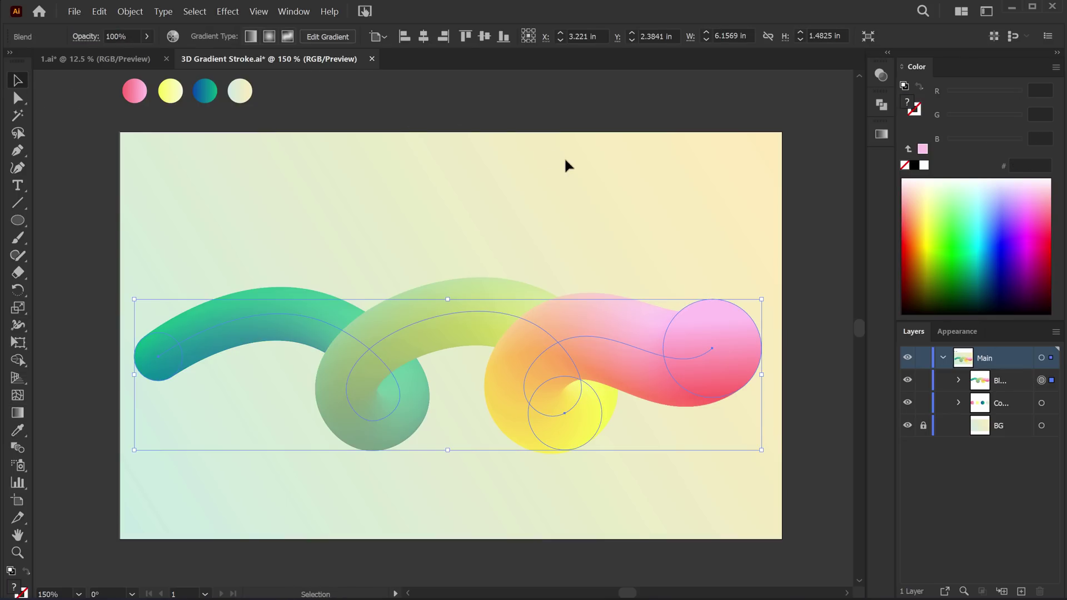
click(802, 282)
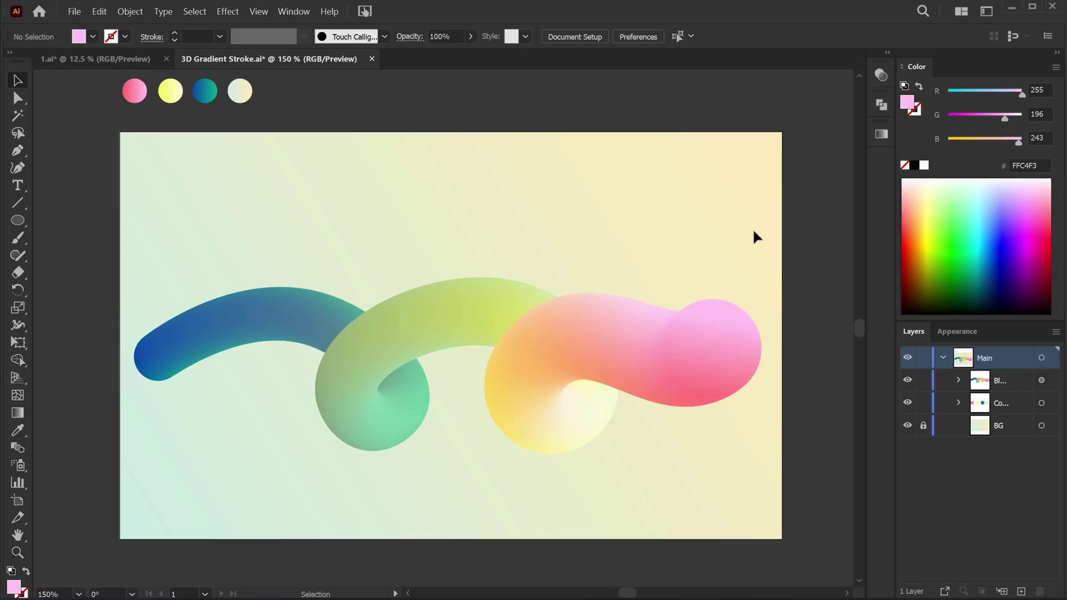
Angle the blue end circle's gradient diagonally, then deselect everything
click(157, 365)
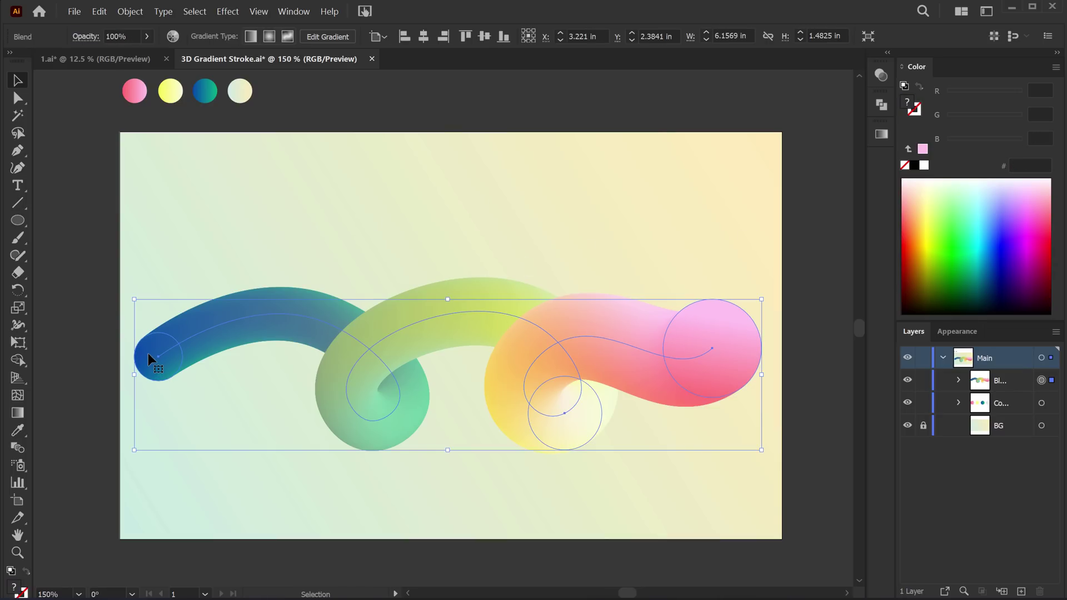
key(a)
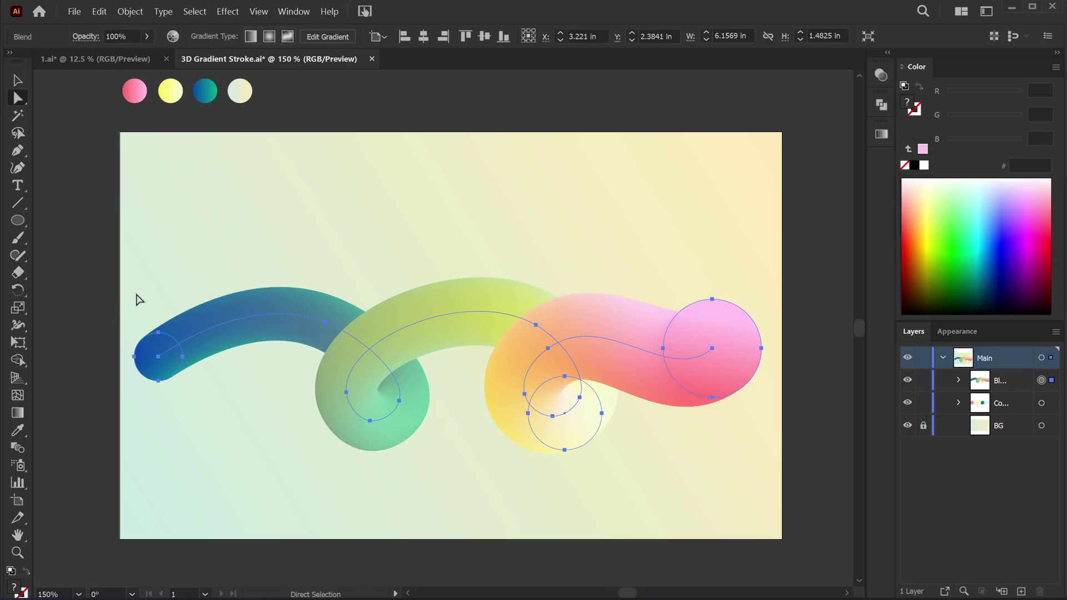
click(160, 365)
key(g)
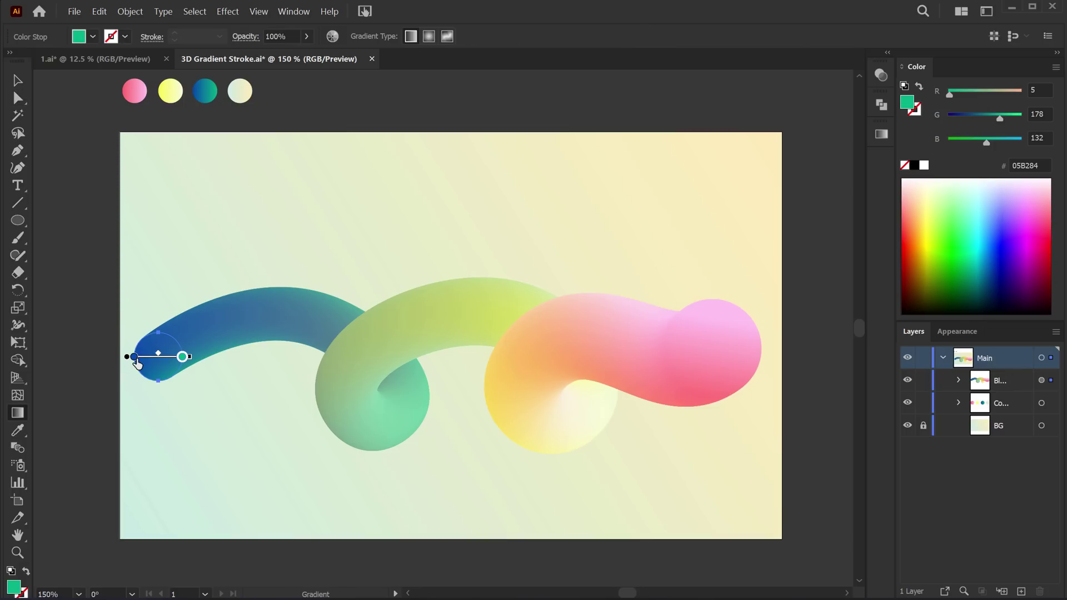
mouse_move(192, 360)
mouse_down()
mouse_move(145, 383)
mouse_move(174, 340)
mouse_move(144, 372)
mouse_up()
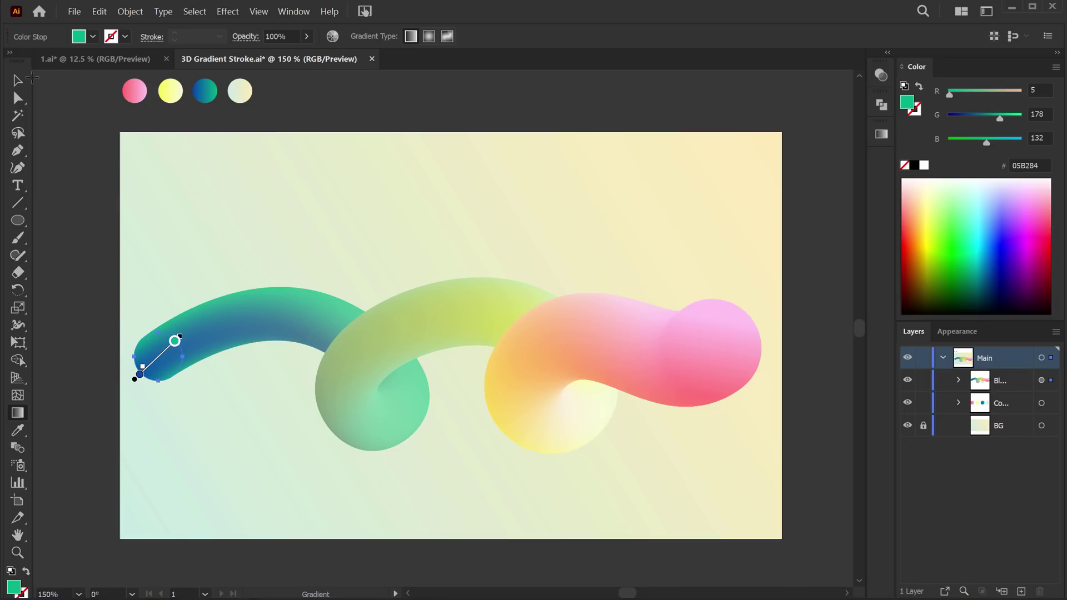
click(17, 80)
click(84, 218)
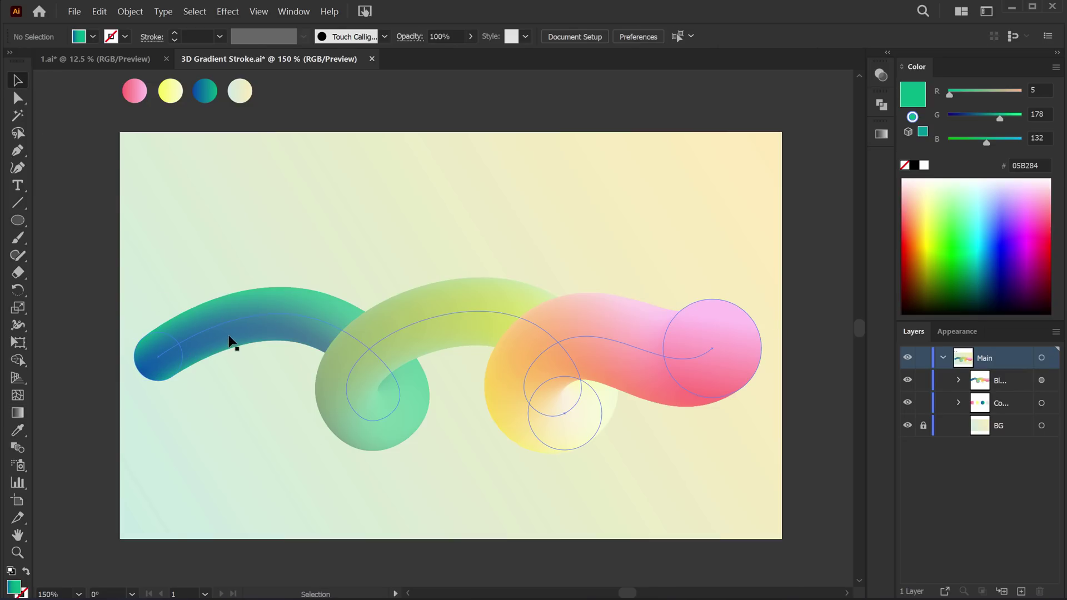
Add a three-line text object reading 'Gradient', 'Stroke', 'Design.' above the strokes
scroll(568, 312, up, 2)
scroll(571, 314, up, 1)
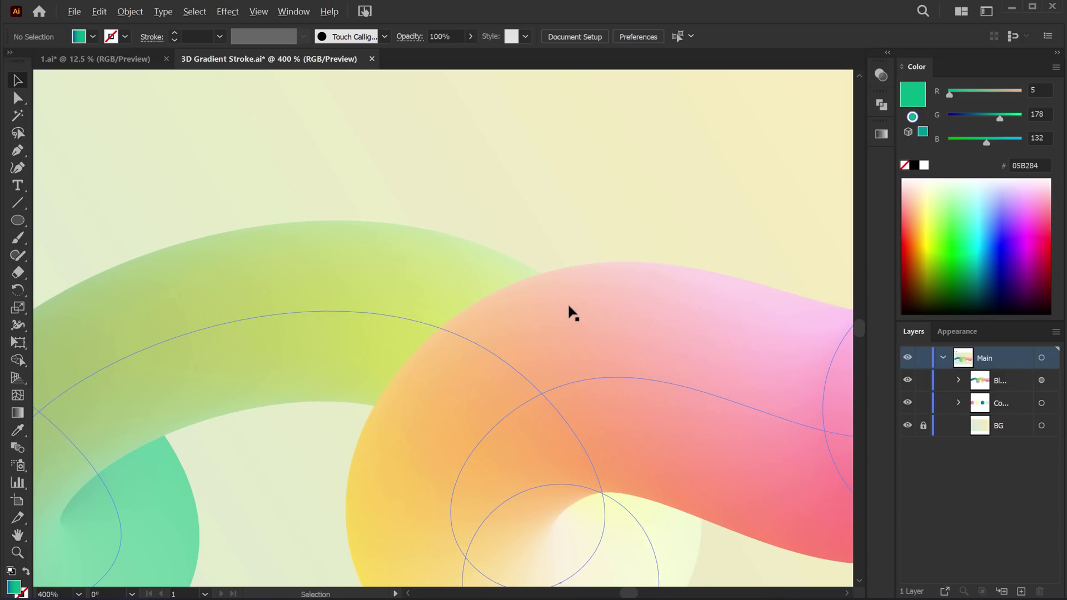
scroll(572, 312, down, 2)
scroll(571, 309, down, 1)
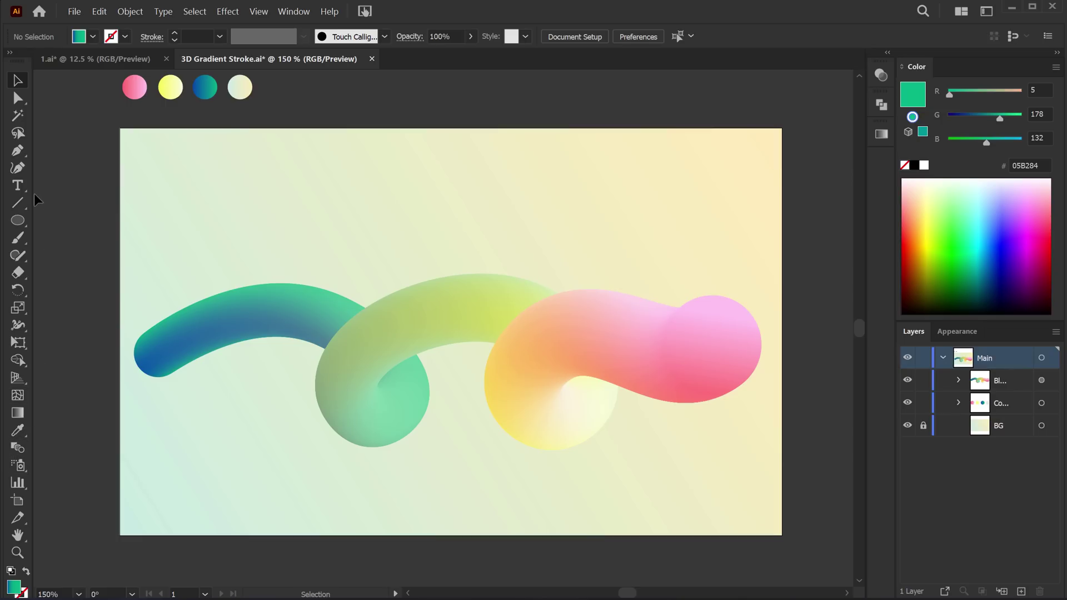
click(20, 185)
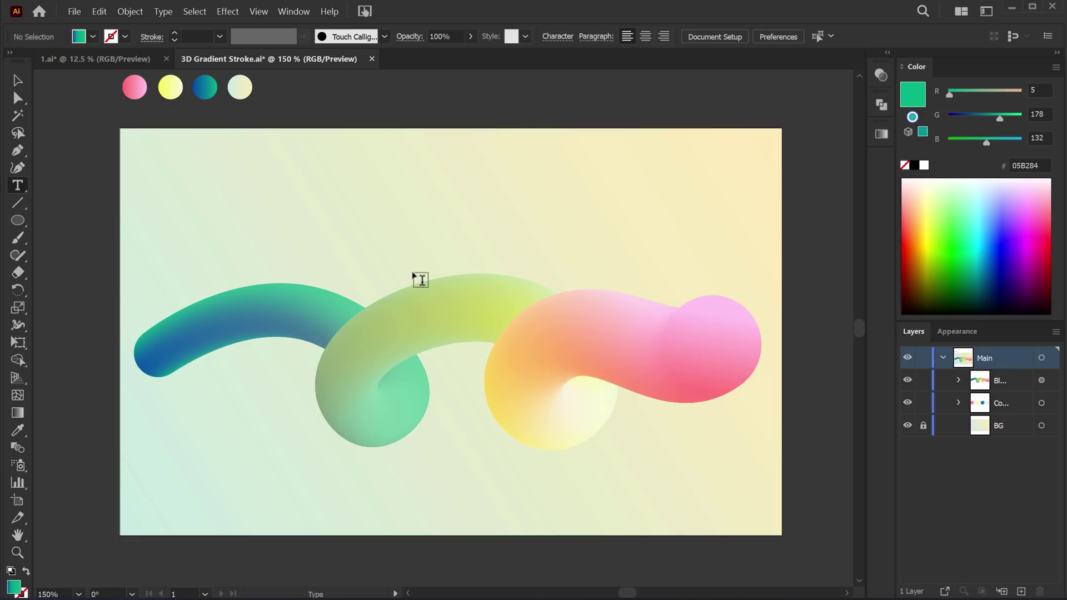
click(358, 244)
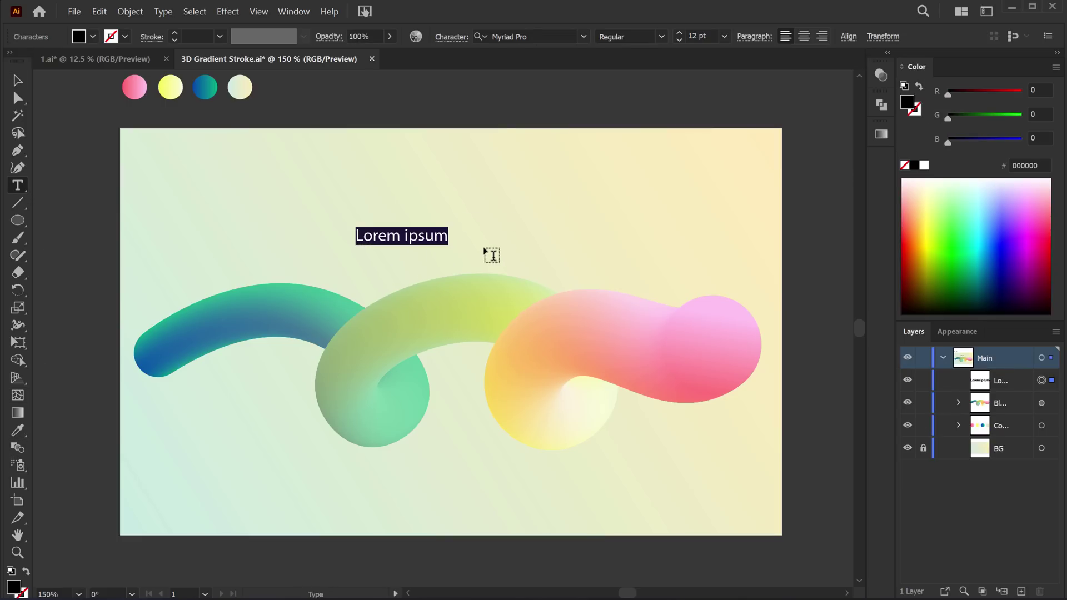
text(Gr)
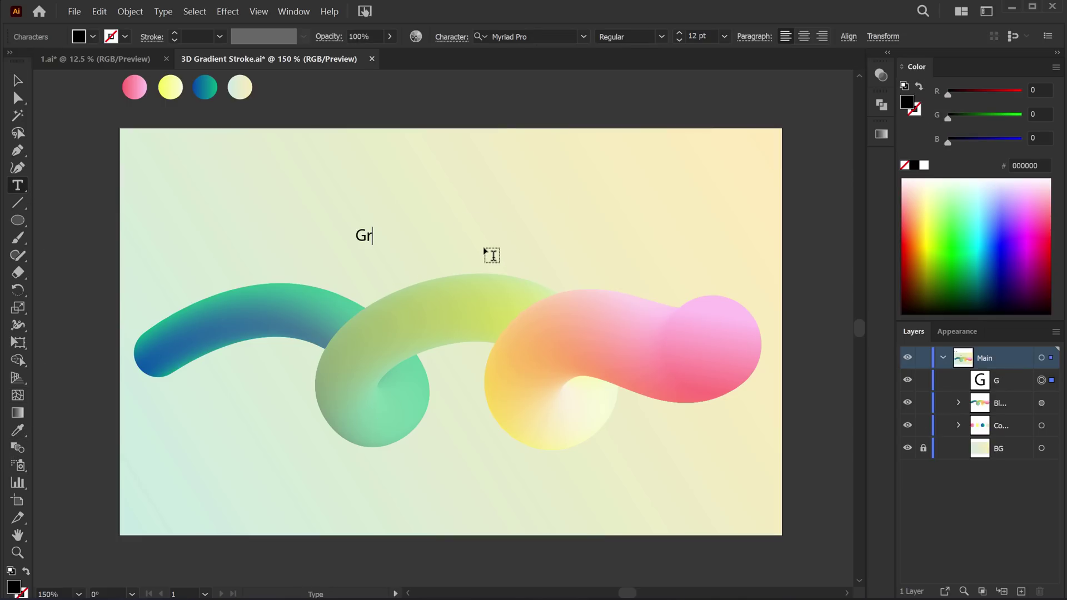
text(adient St)
key(BackSpace)
key(Return)
text(Stroke)
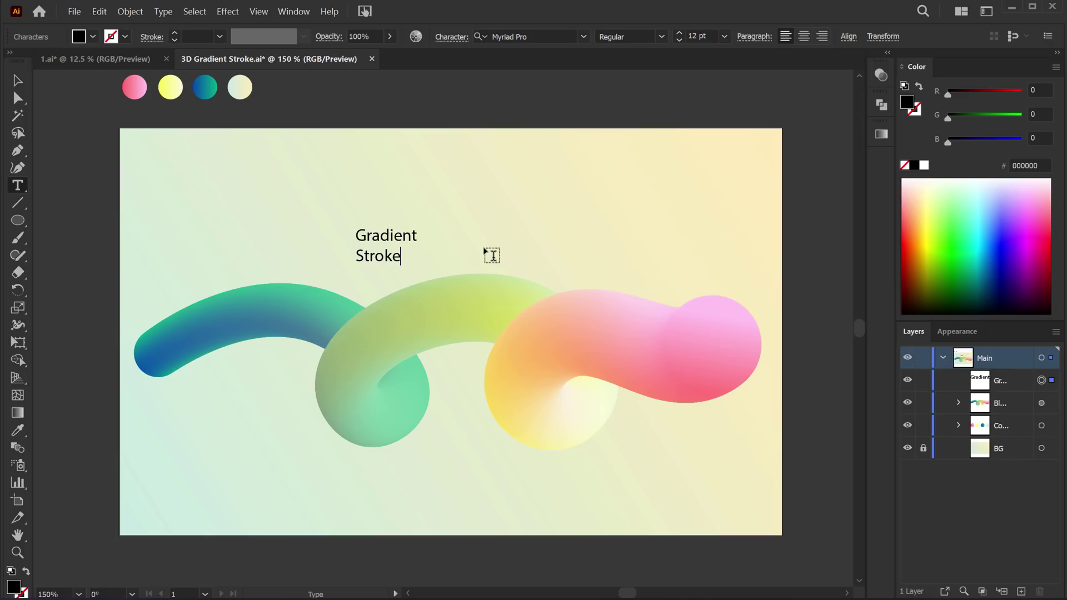
key(Return)
text(Design.)
key(Escape)
Scale the heading up to about 28.5 pt and move it toward the artboard centre
drag(418, 287, 460, 322)
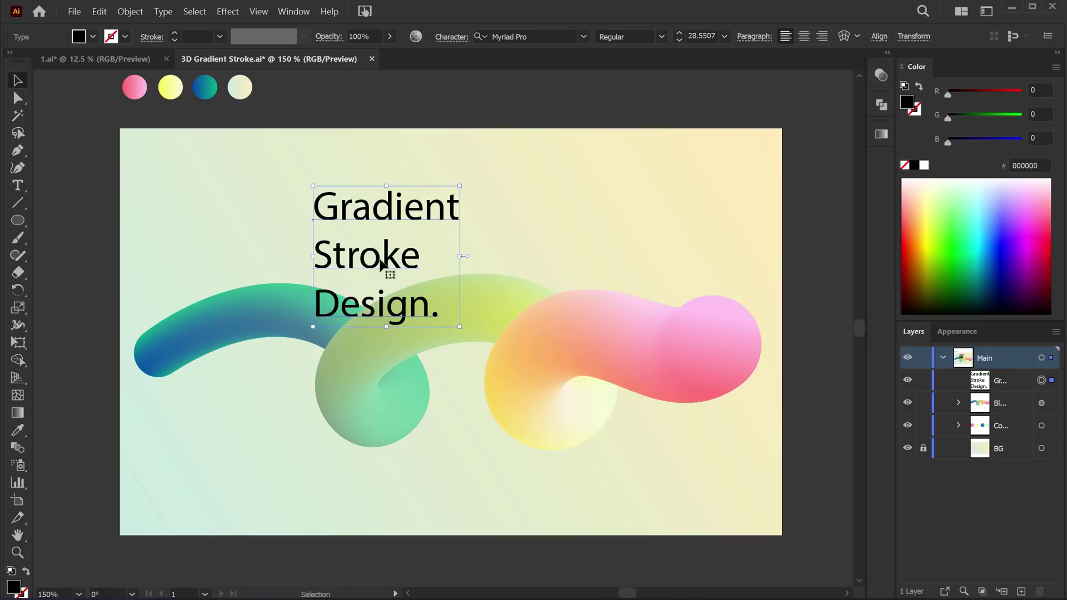
drag(374, 258, 414, 298)
click(542, 38)
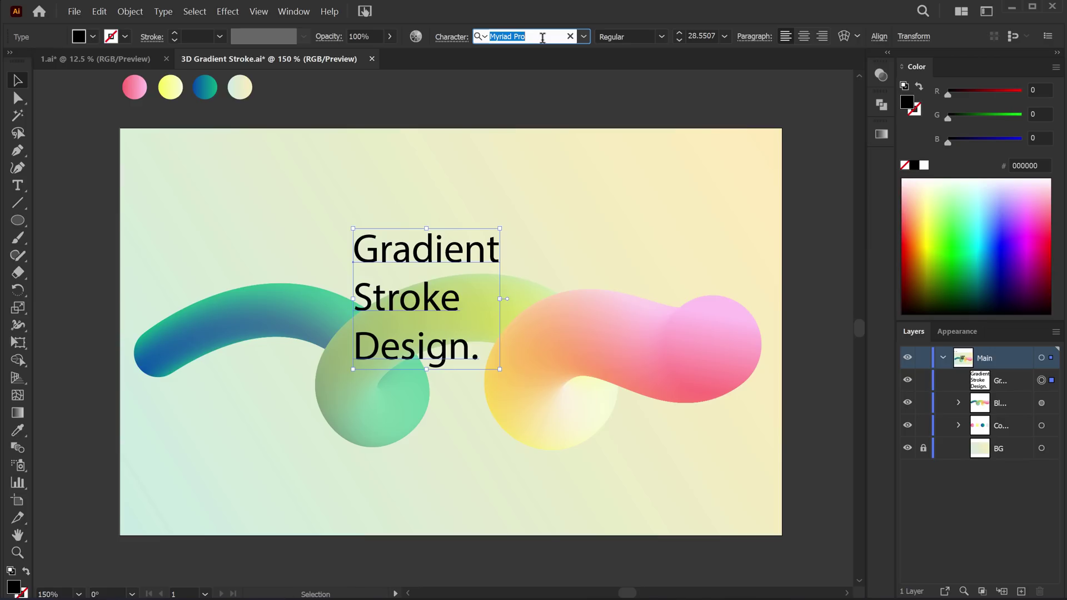
Set the heading in Helvetica Neue LT 85 Heavy with tighter leading
text(helv)
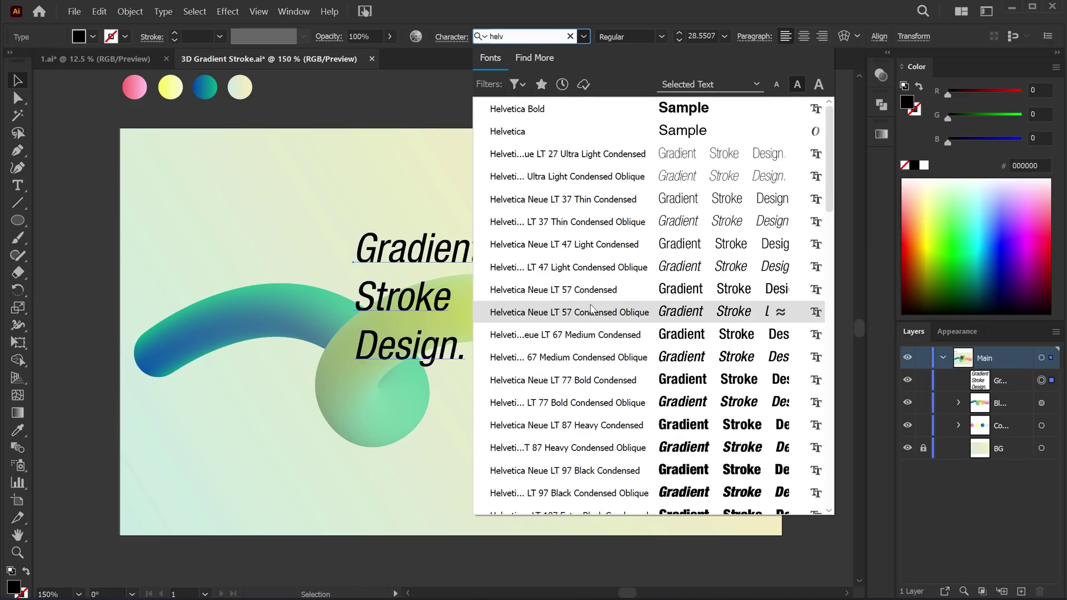
scroll(592, 308, down, 5)
scroll(555, 356, down, 1)
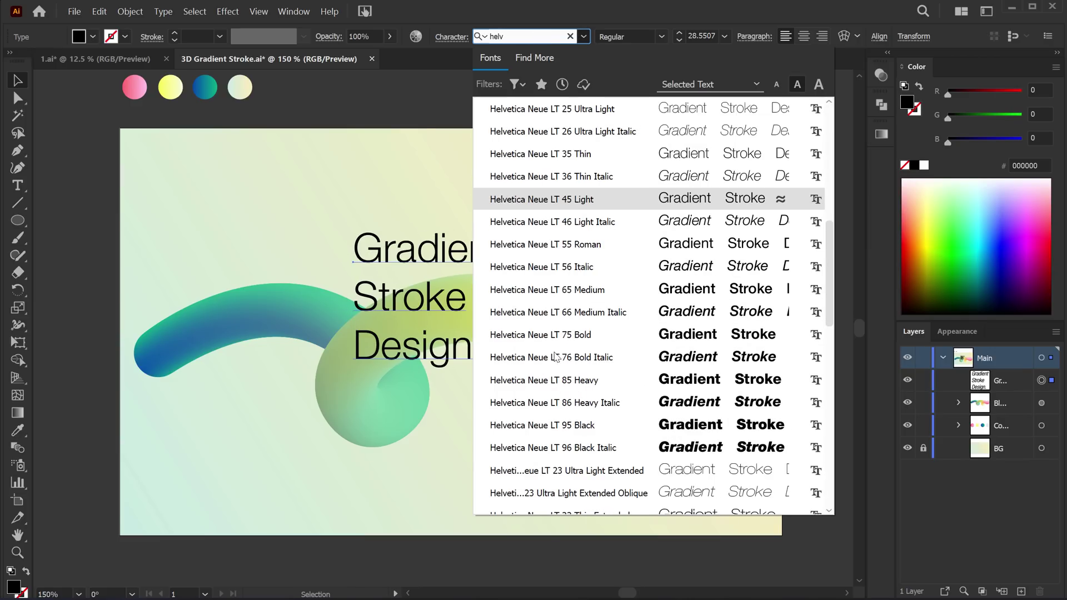
click(556, 380)
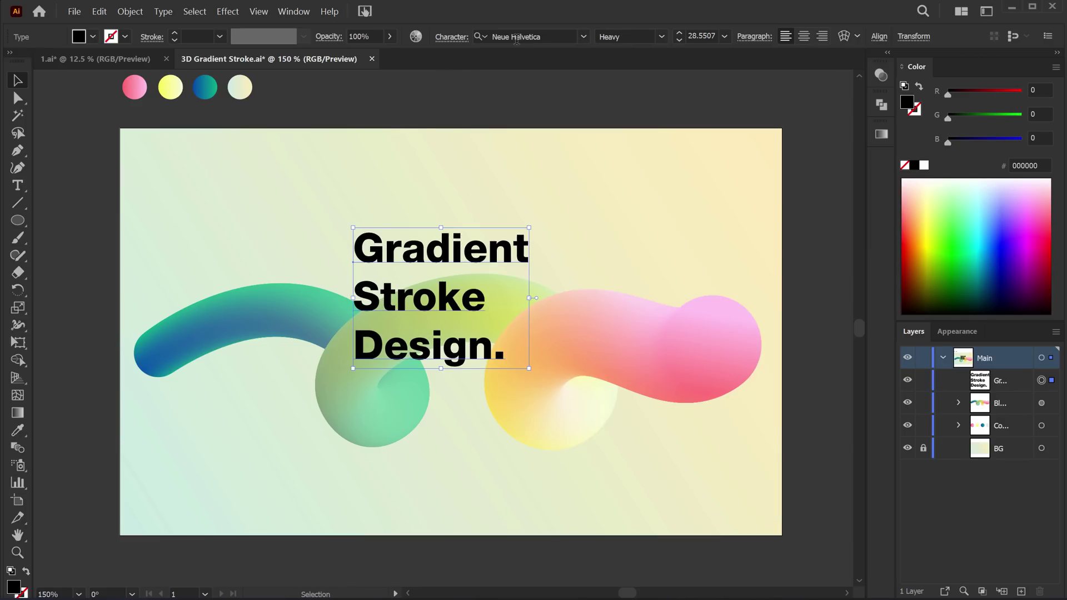
click(451, 36)
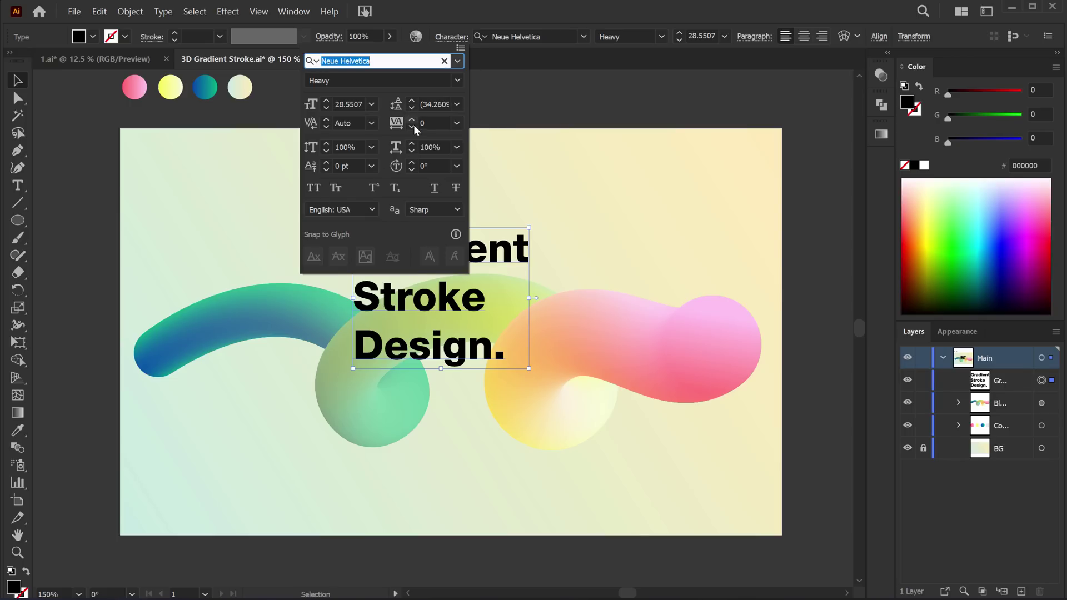
click(415, 115)
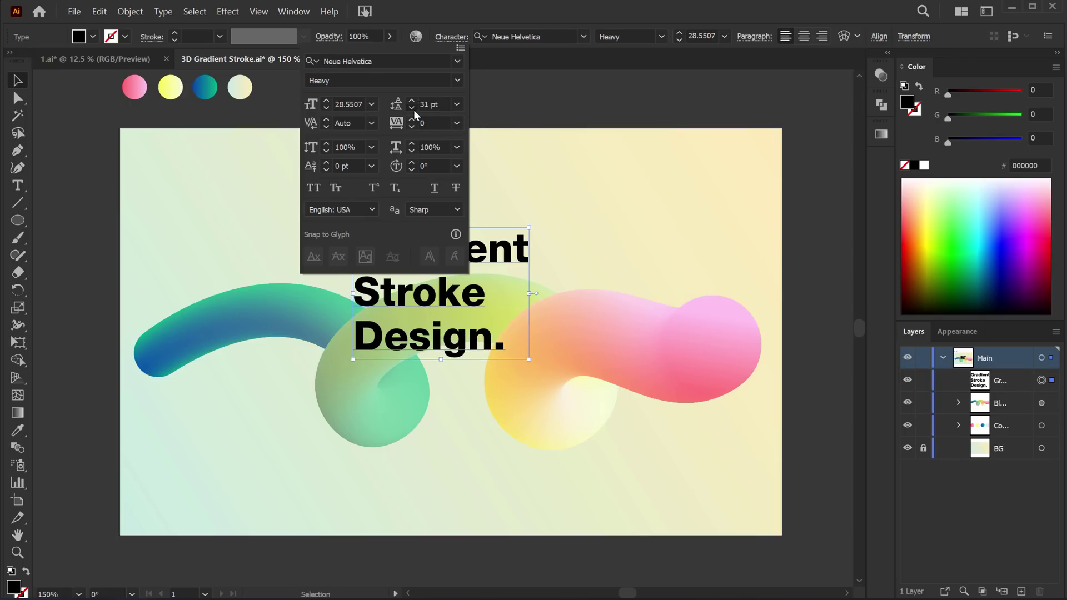
click(414, 107)
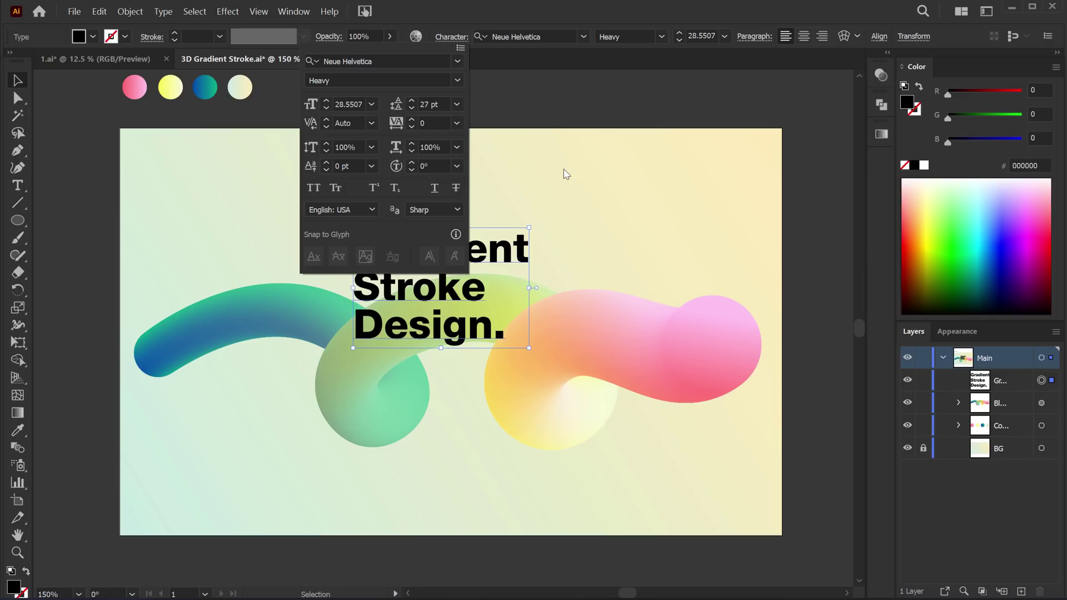
click(488, 268)
Move the heading down onto the strokes and fill it off-white F7F2F0
drag(489, 268, 477, 292)
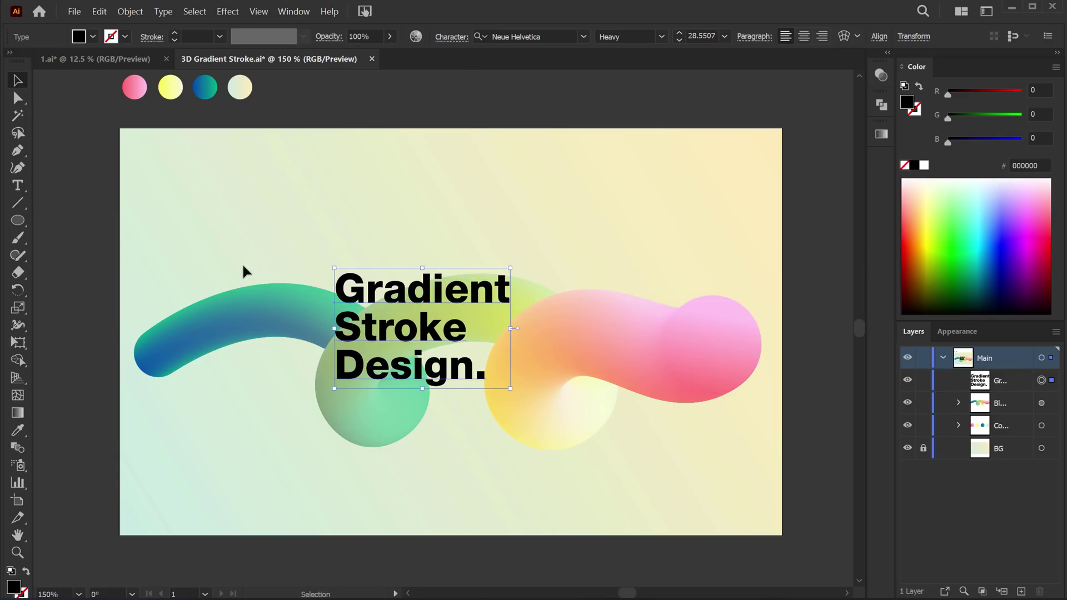
double_click(15, 590)
text(F7F2F0)
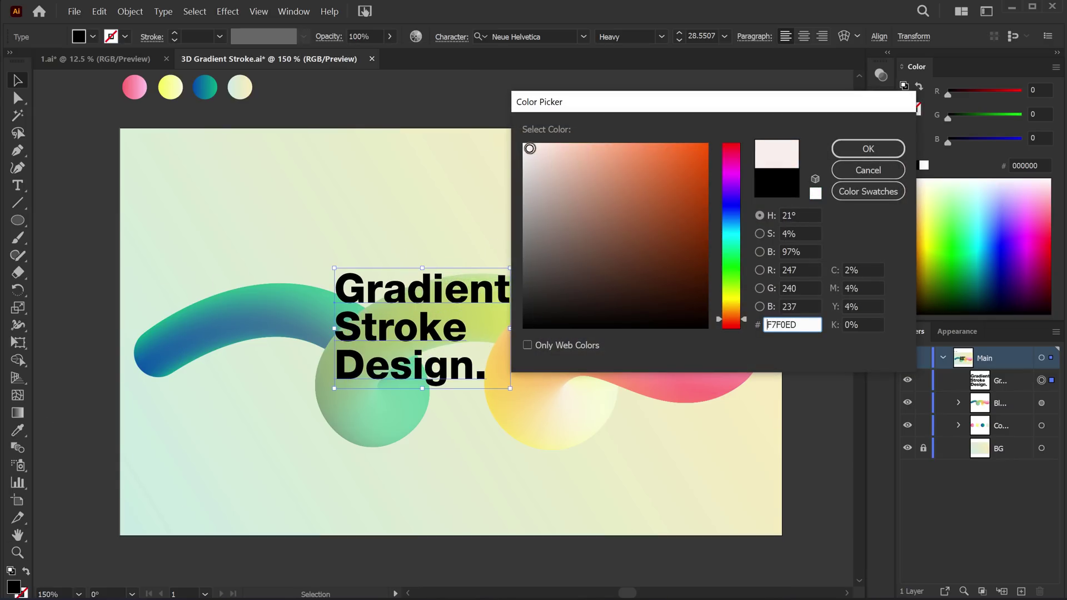
click(855, 150)
click(774, 347)
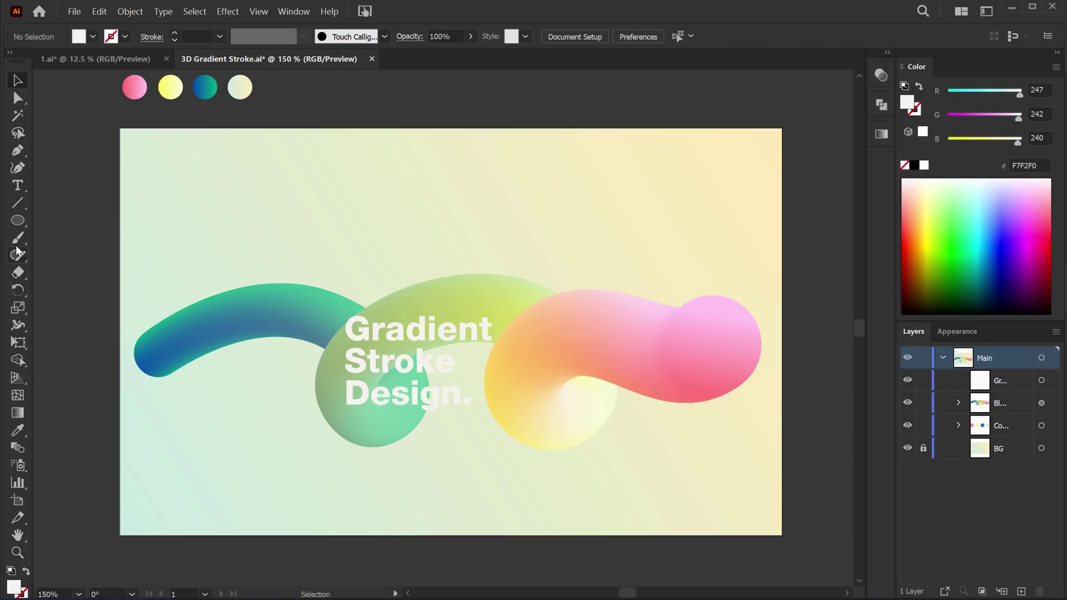
click(17, 221)
Draw a tall rectangle around the heading with no fill and a white 3 pt stroke
drag(18, 227, 80, 224)
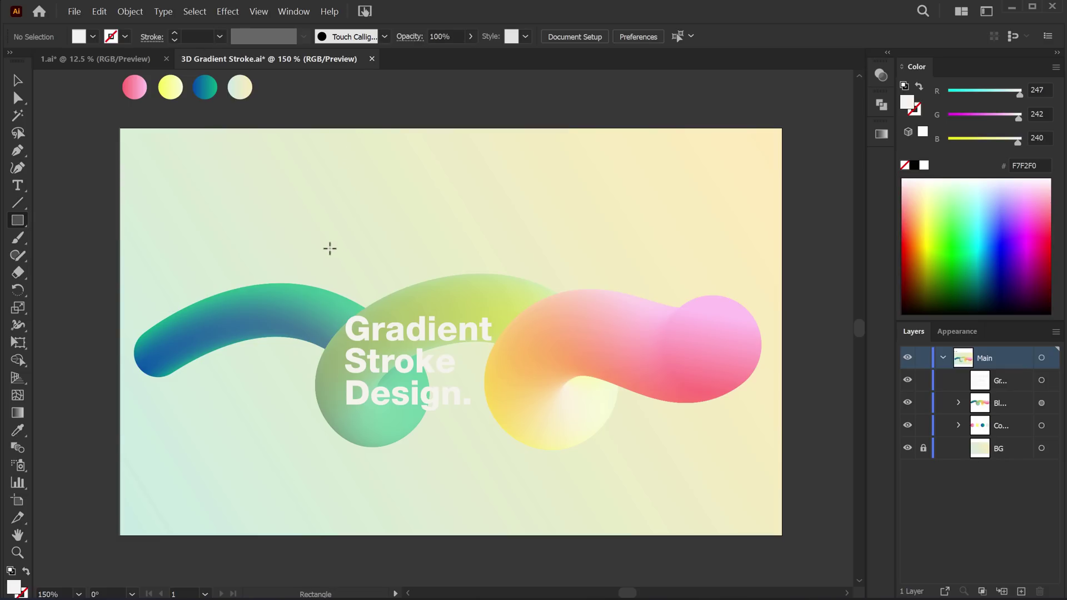
drag(335, 211, 558, 488)
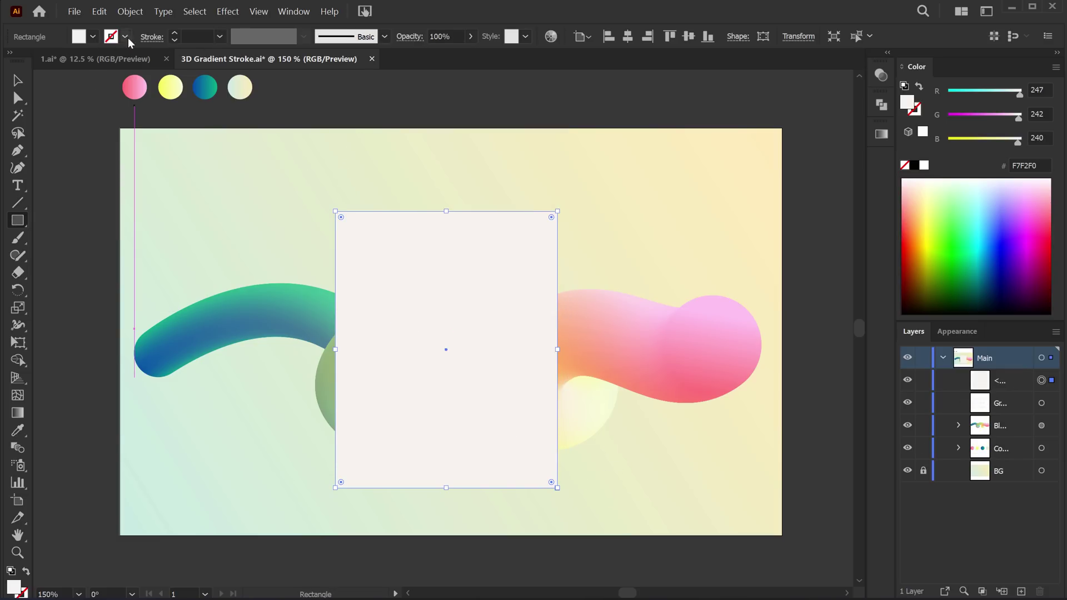
click(174, 34)
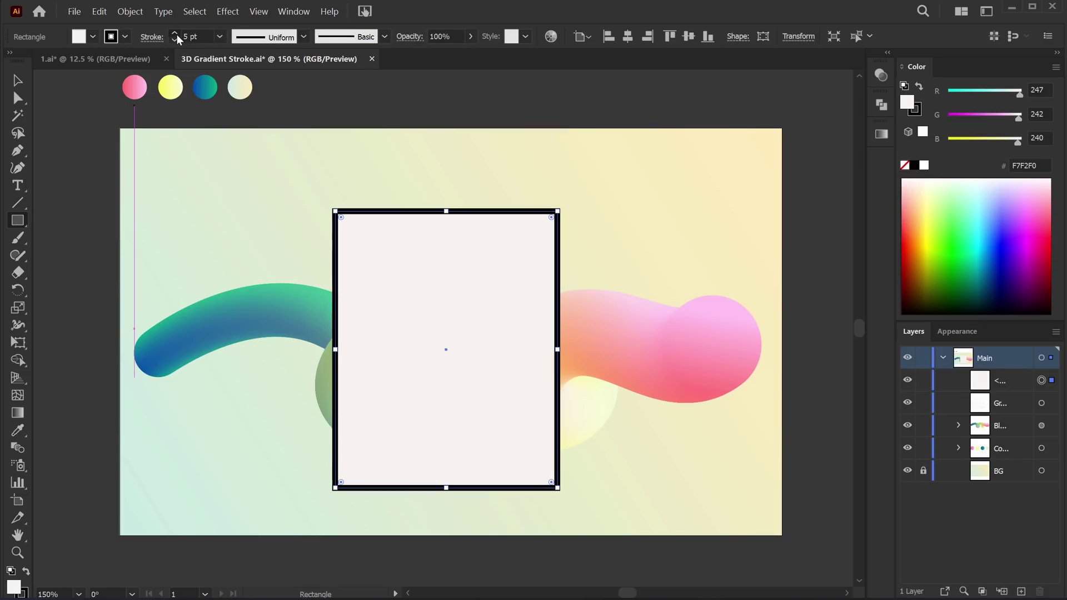
click(93, 37)
click(16, 94)
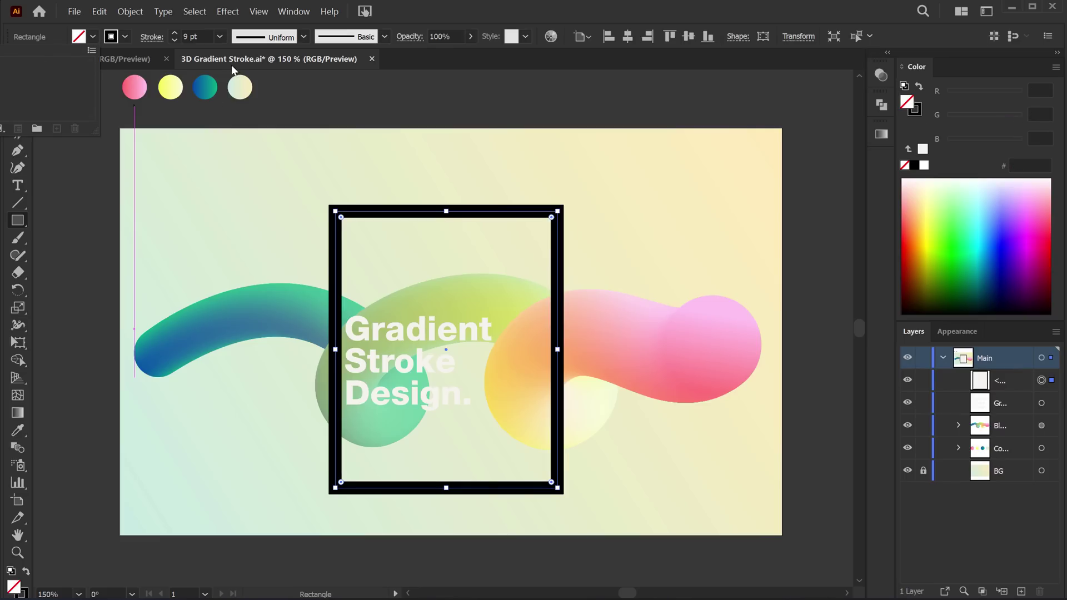
click(110, 38)
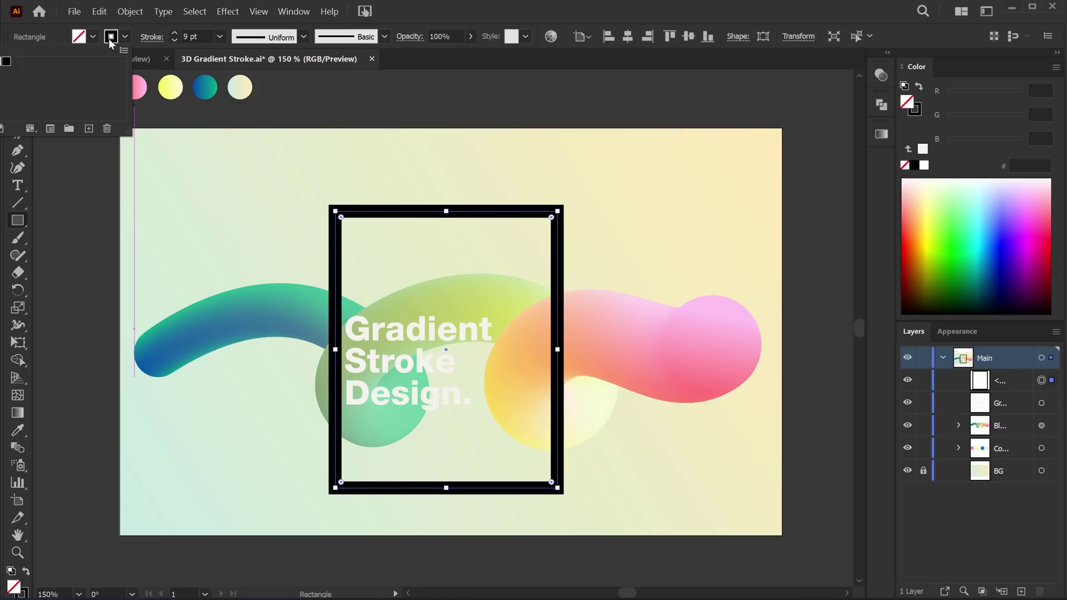
click(107, 55)
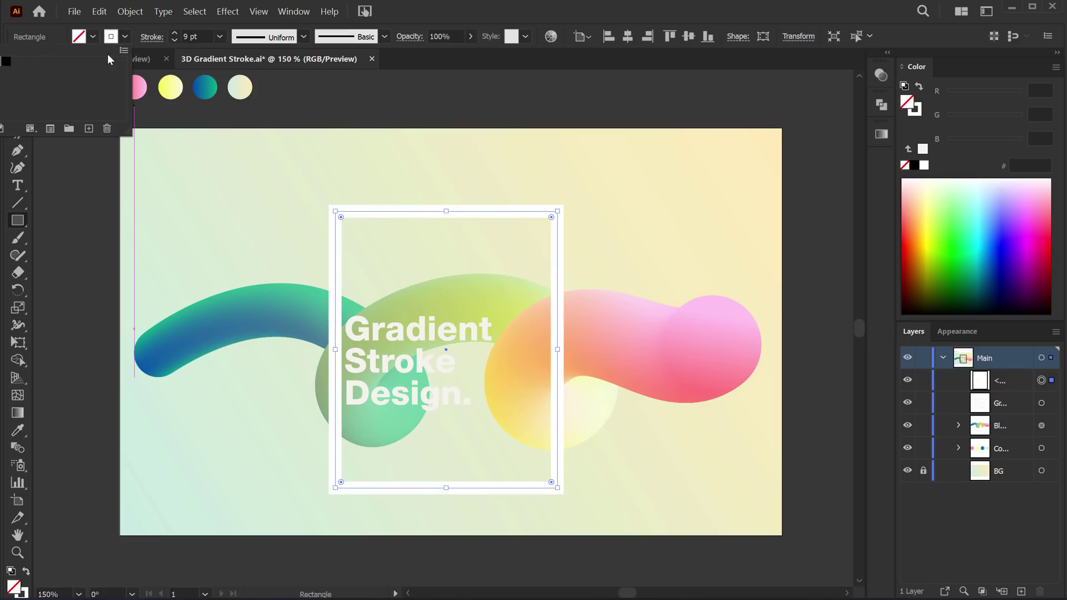
click(175, 40)
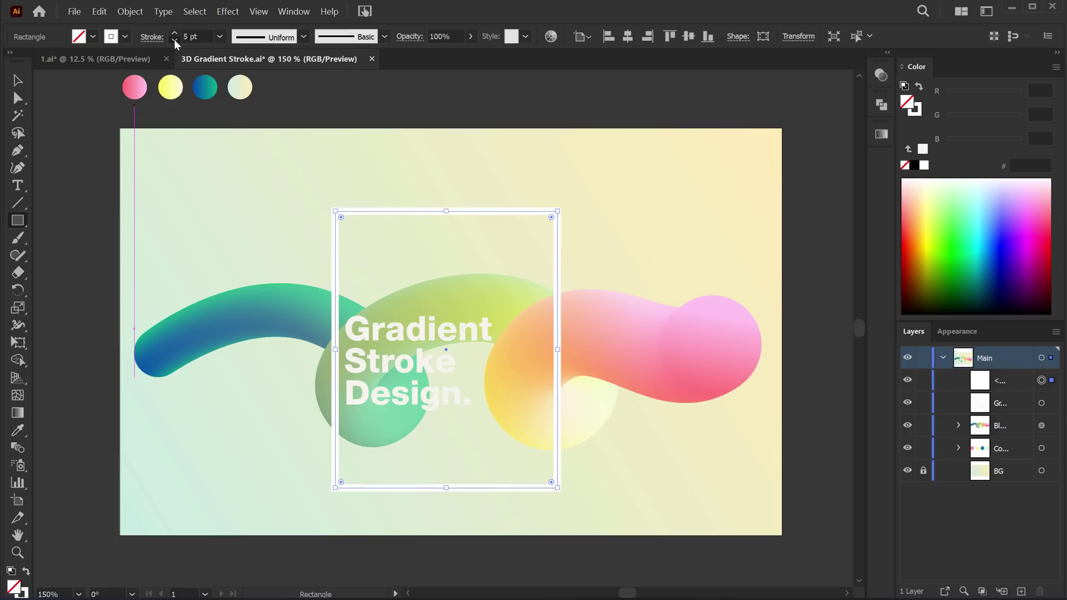
click(175, 32)
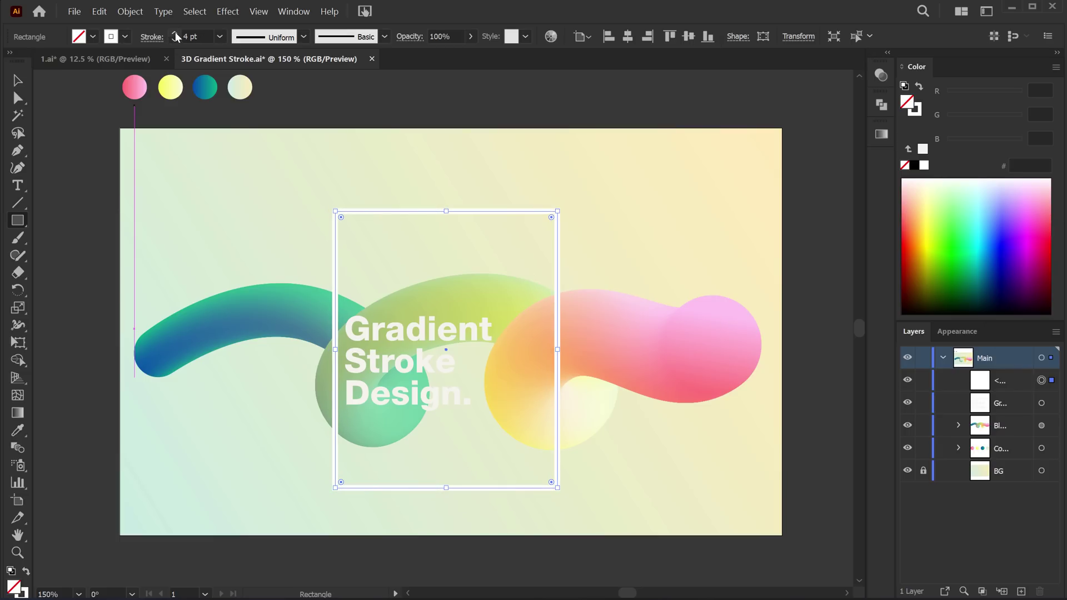
click(175, 41)
Nudge the heading slightly up and to the right
click(18, 81)
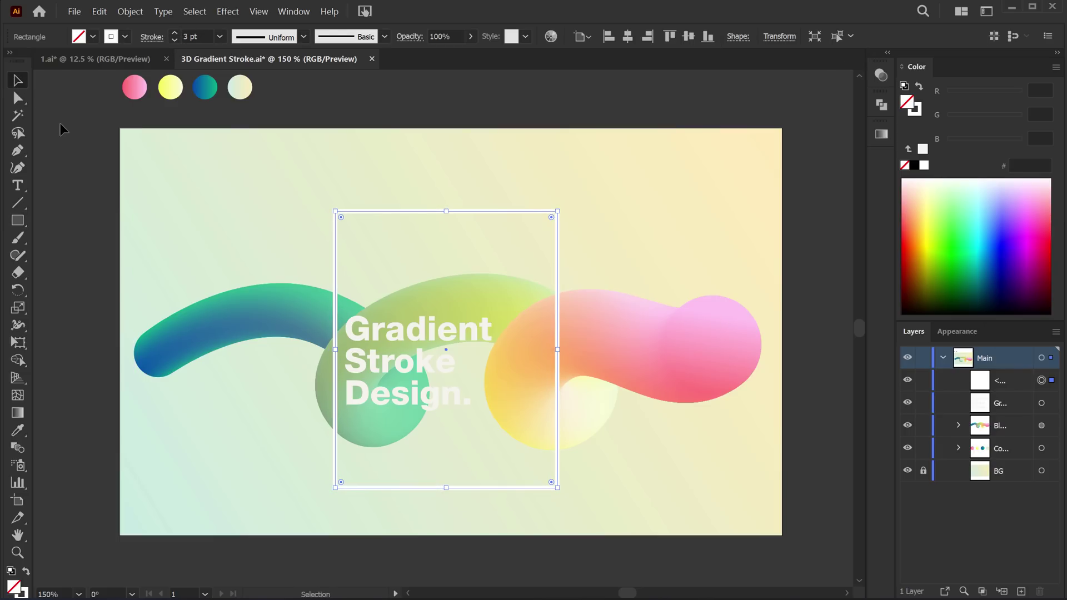
click(479, 355)
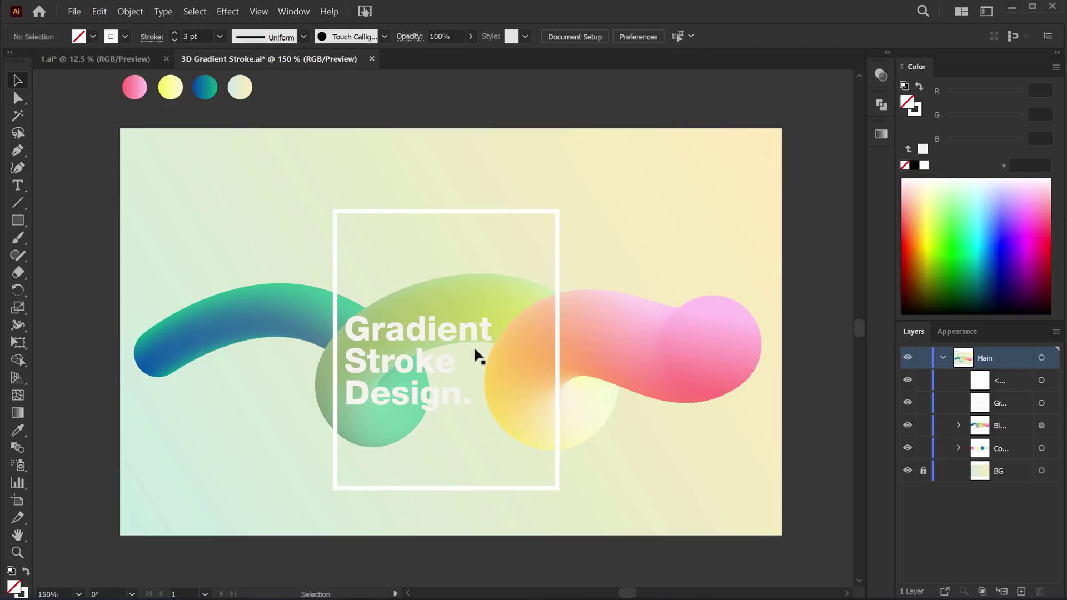
click(557, 249)
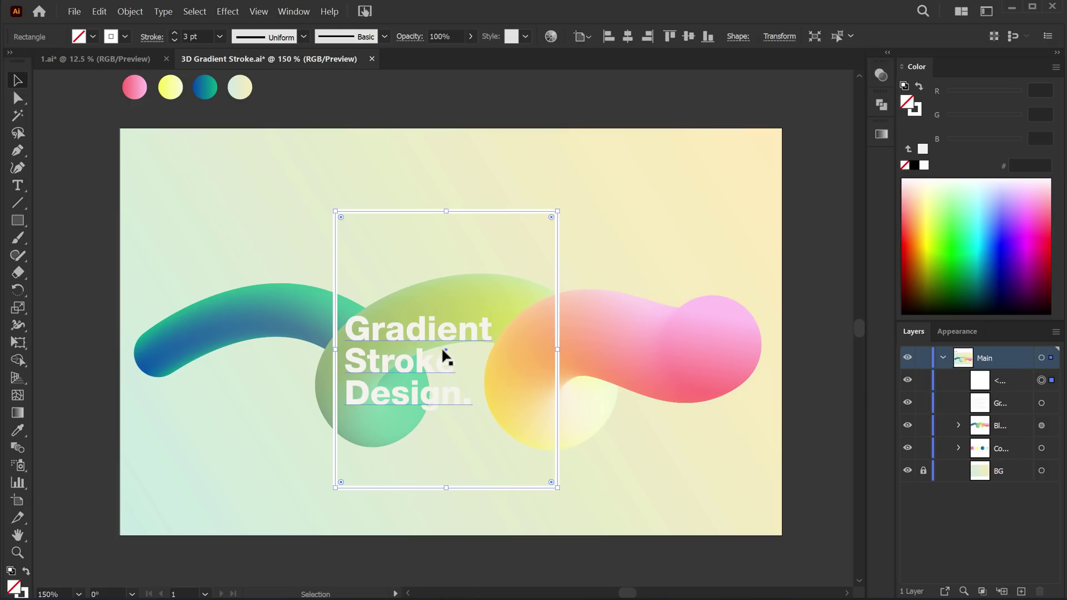
drag(442, 350, 440, 344)
Send the frame to the back, then send the background behind it
click(558, 271)
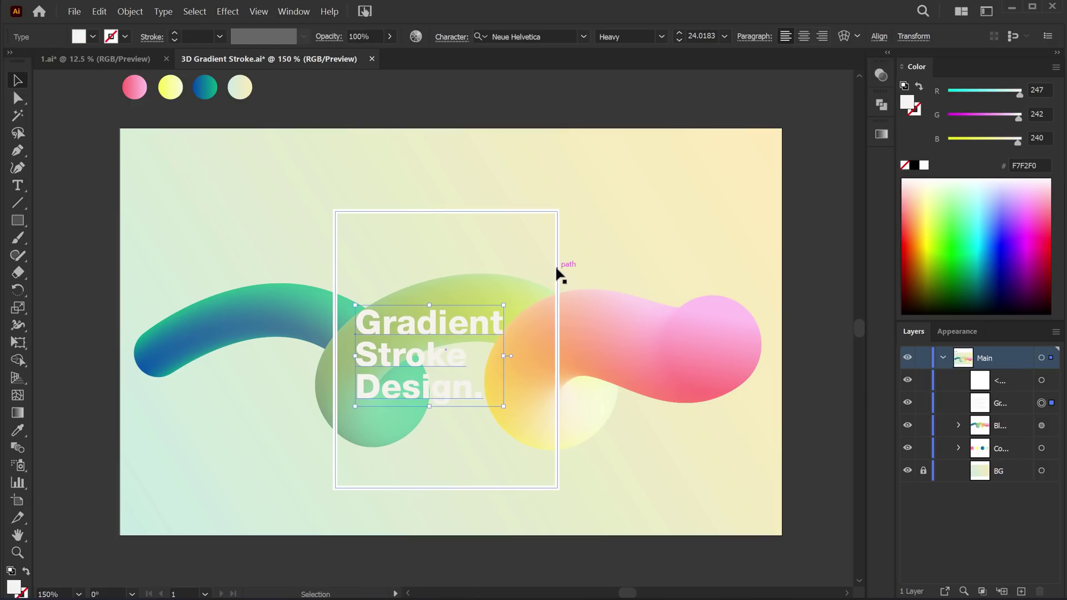
key(ctrl)
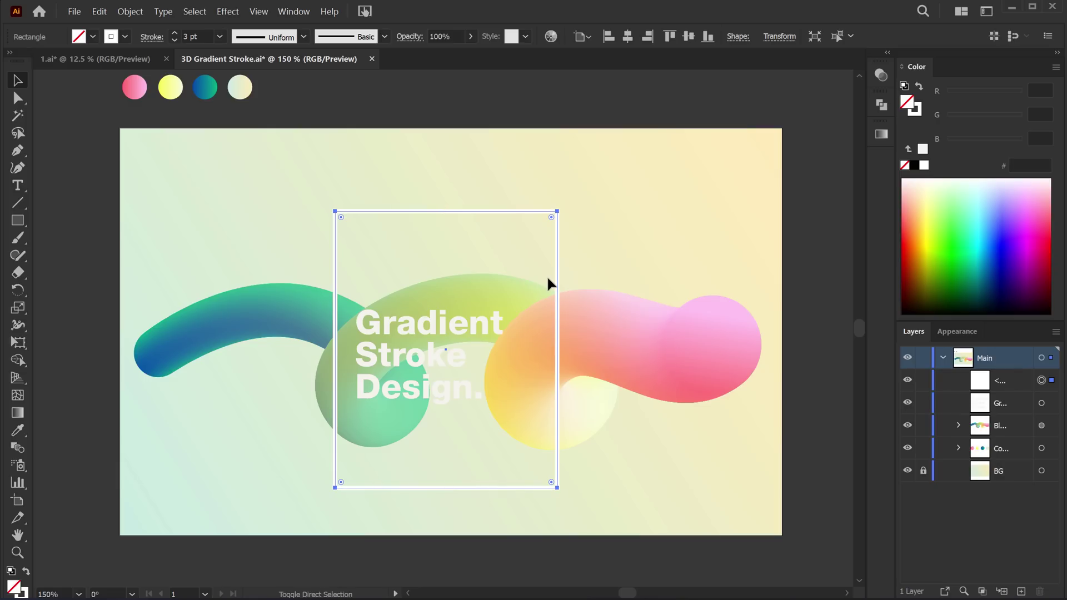
key(ctrl+shift+bracketleft)
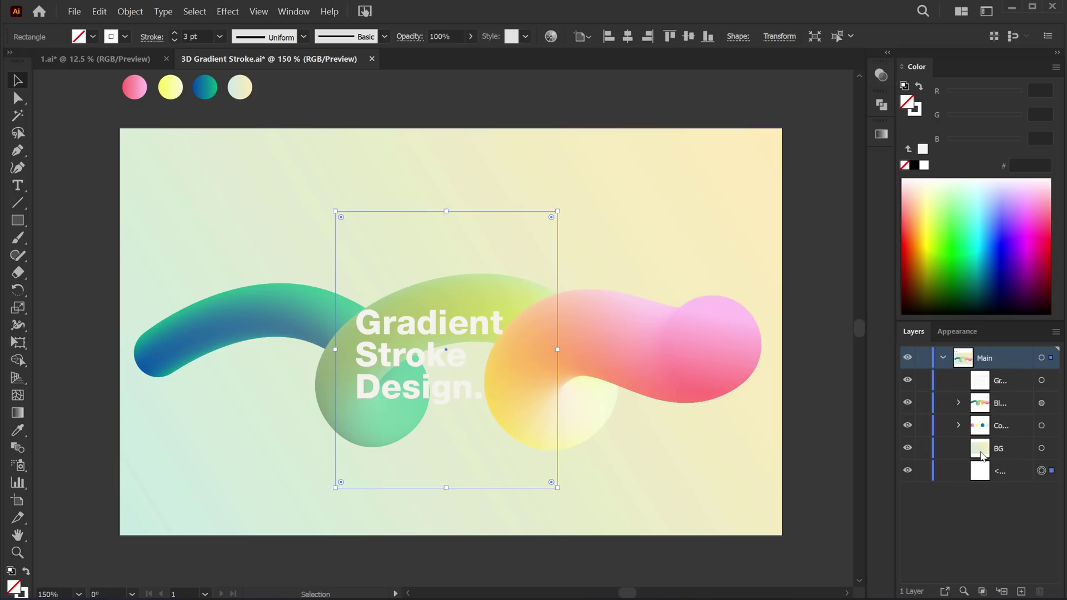
click(1041, 448)
key(ctrl+shift+bracketleft)
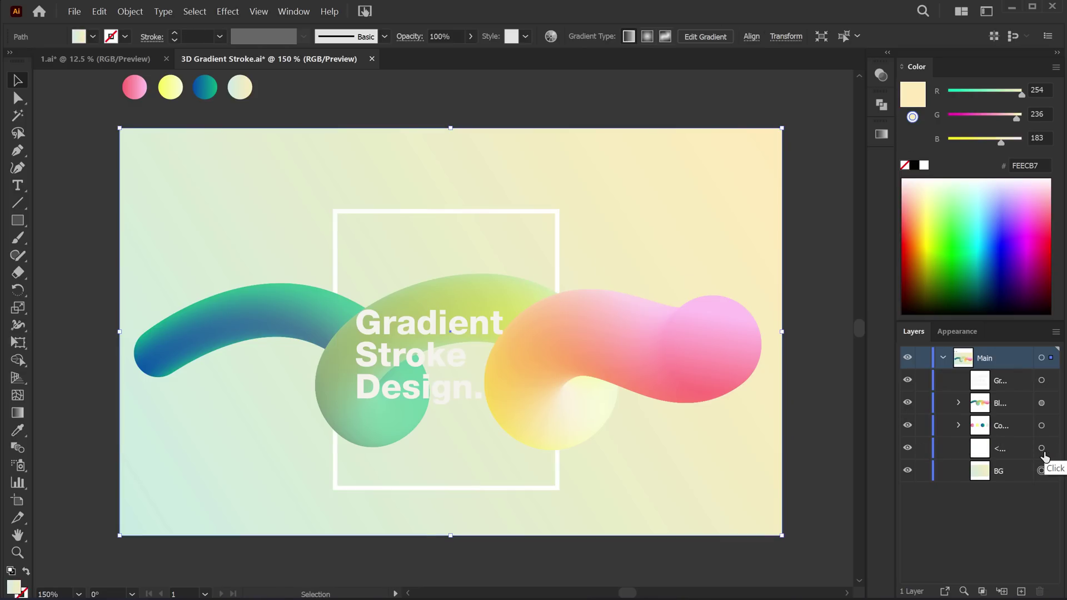
click(821, 250)
key(ctrl+1)
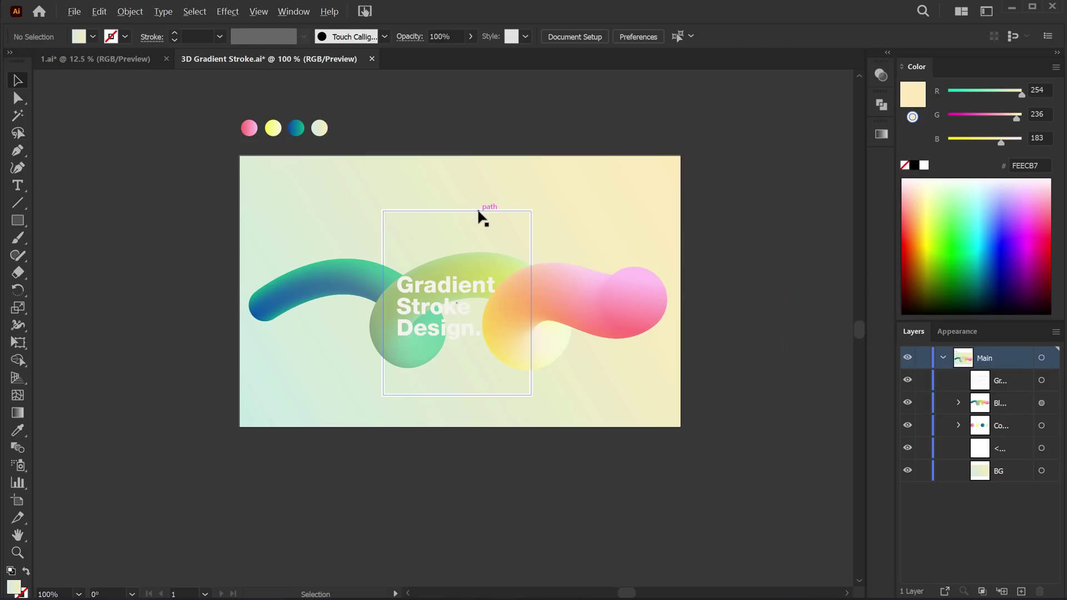
scroll(447, 308, up, 1)
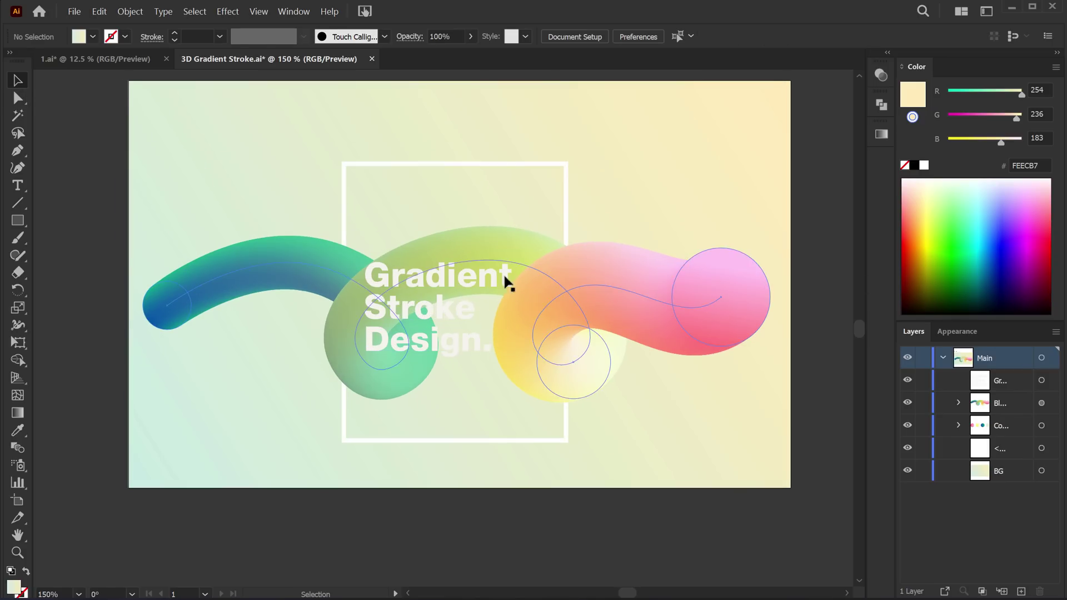
scroll(584, 228, up, 2)
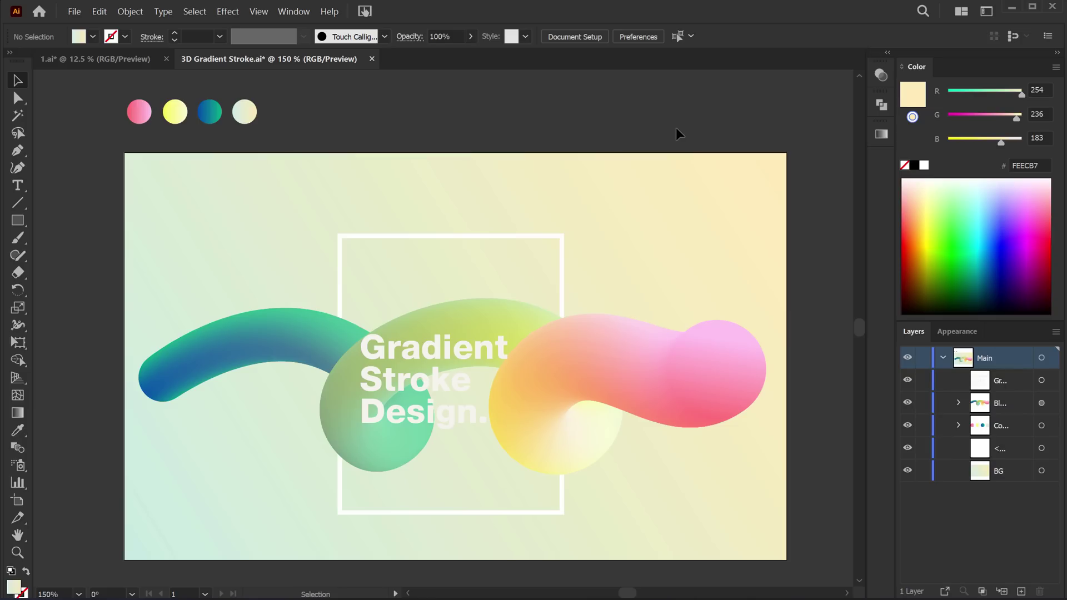
click(733, 353)
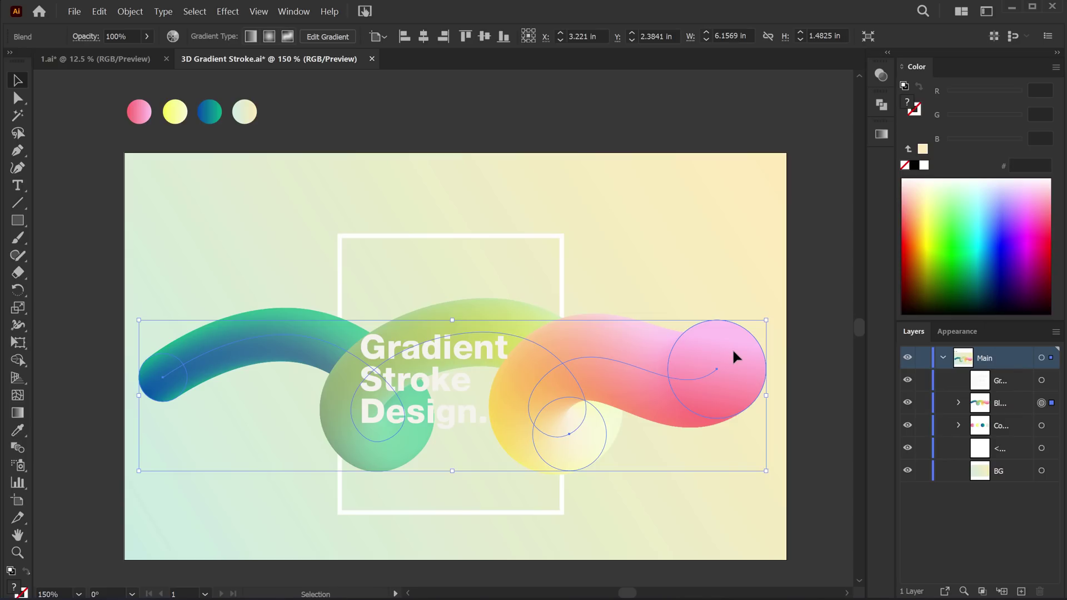
click(603, 119)
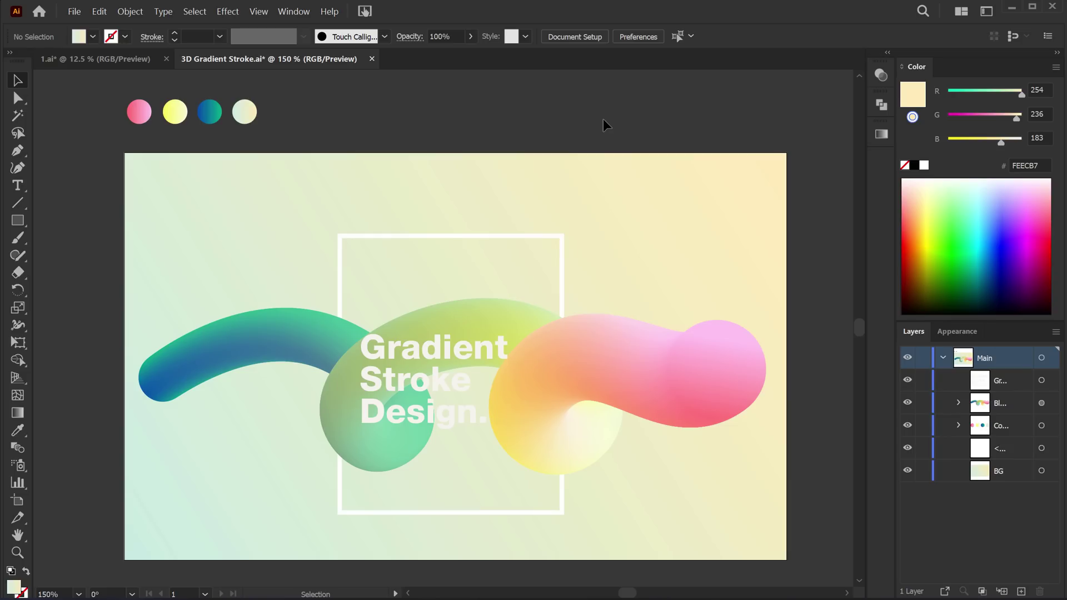
Create a new 2000 × 2000 px RGB document named '3D Text'
click(82, 12)
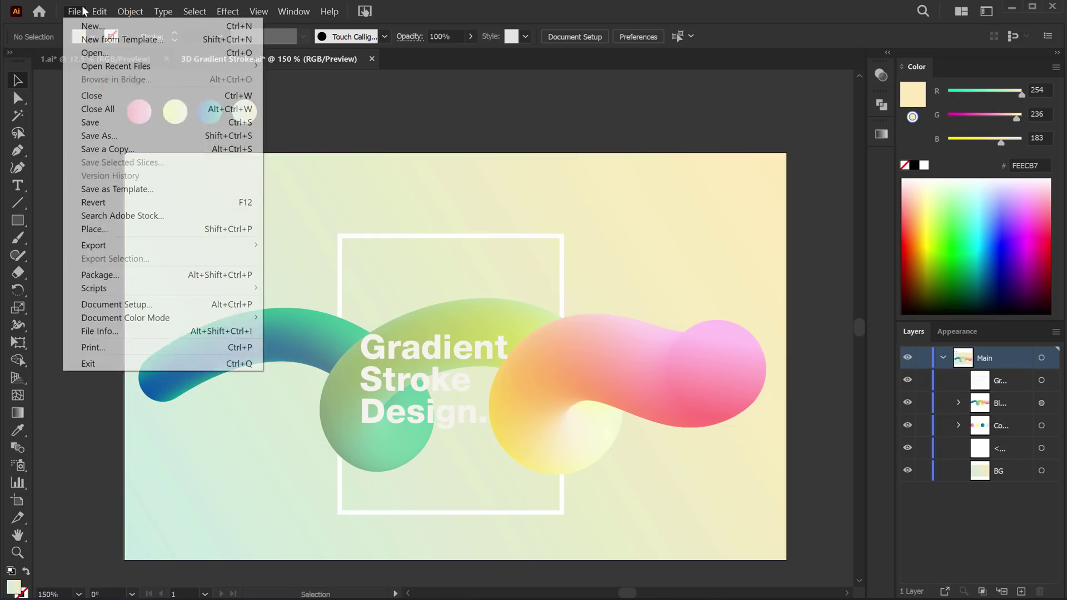
click(92, 26)
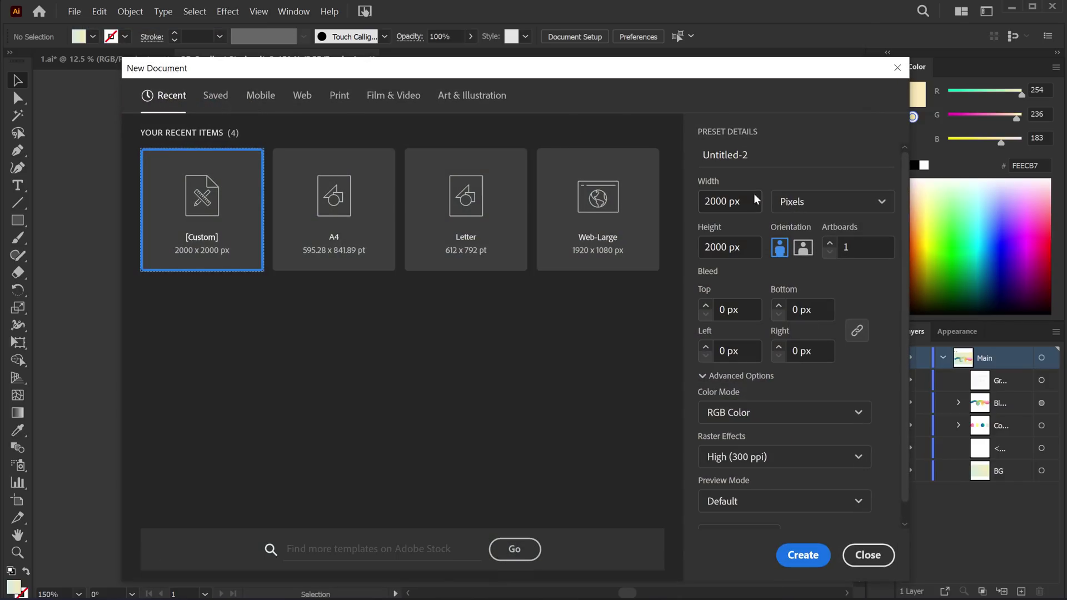
click(763, 147)
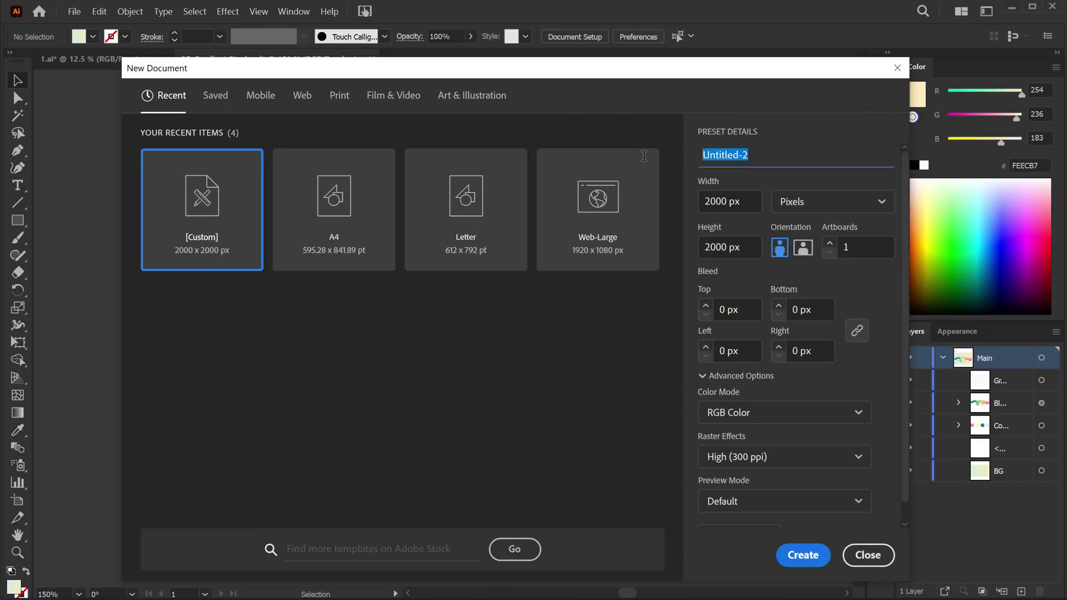
text(3D Text)
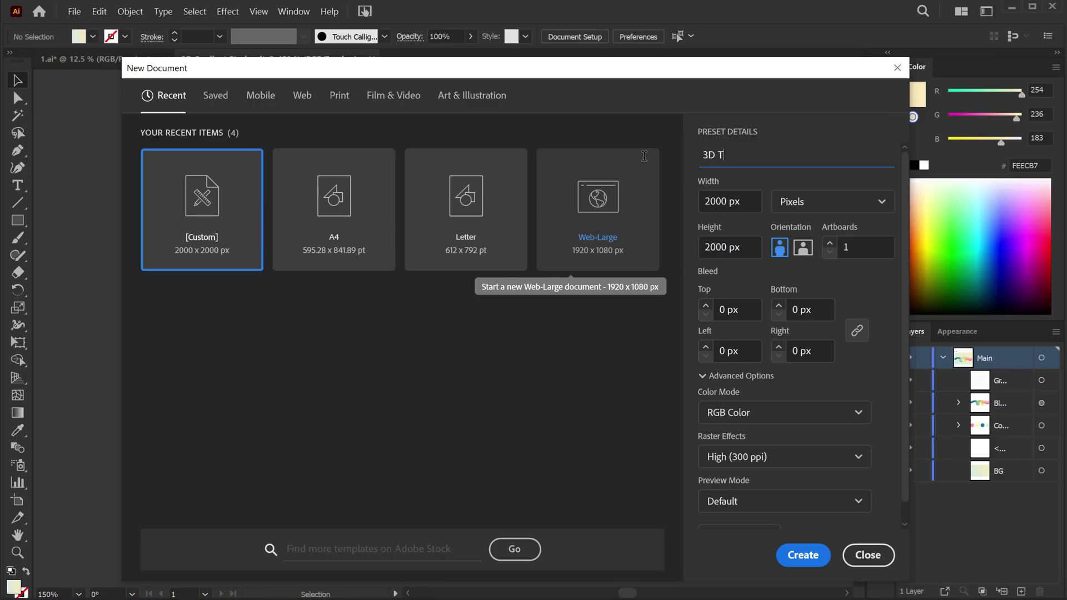
click(795, 557)
Copy the dark purple background from the R example into 3D Text and centre it on the artboard
drag(376, 189, 385, 190)
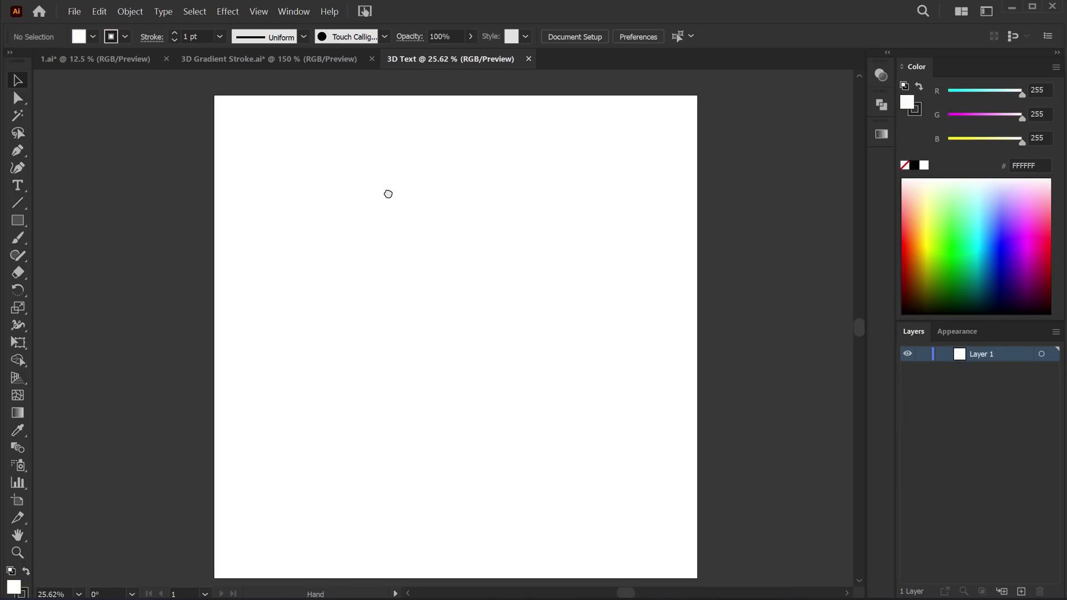
drag(355, 285, 360, 269)
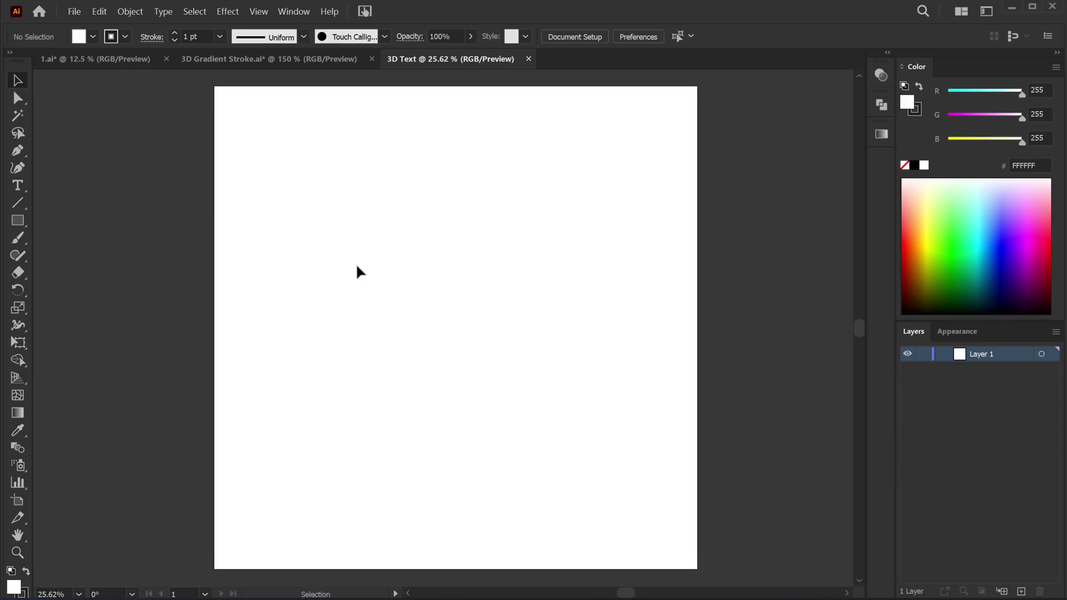
click(128, 58)
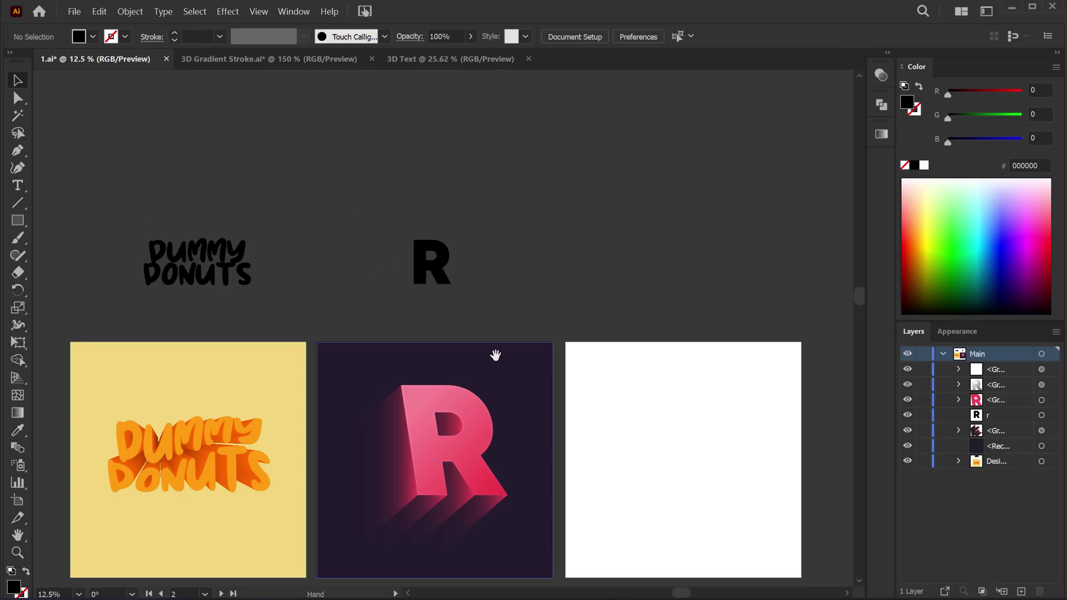
scroll(492, 355, down, 3)
click(492, 295)
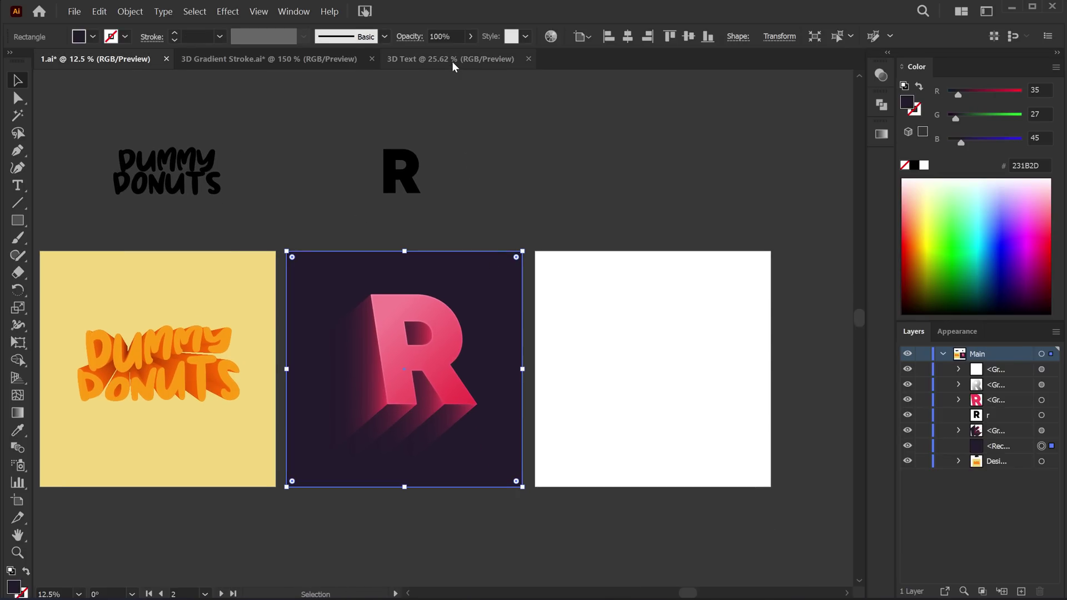
key(ctrl+Tab)
key(ctrl+v)
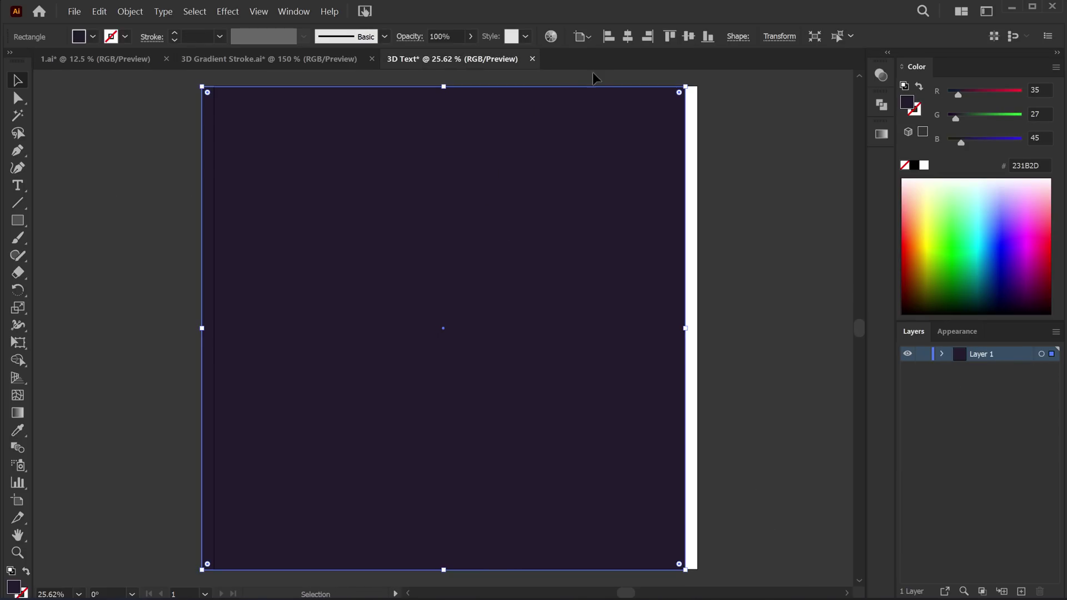
click(628, 37)
click(689, 37)
click(677, 75)
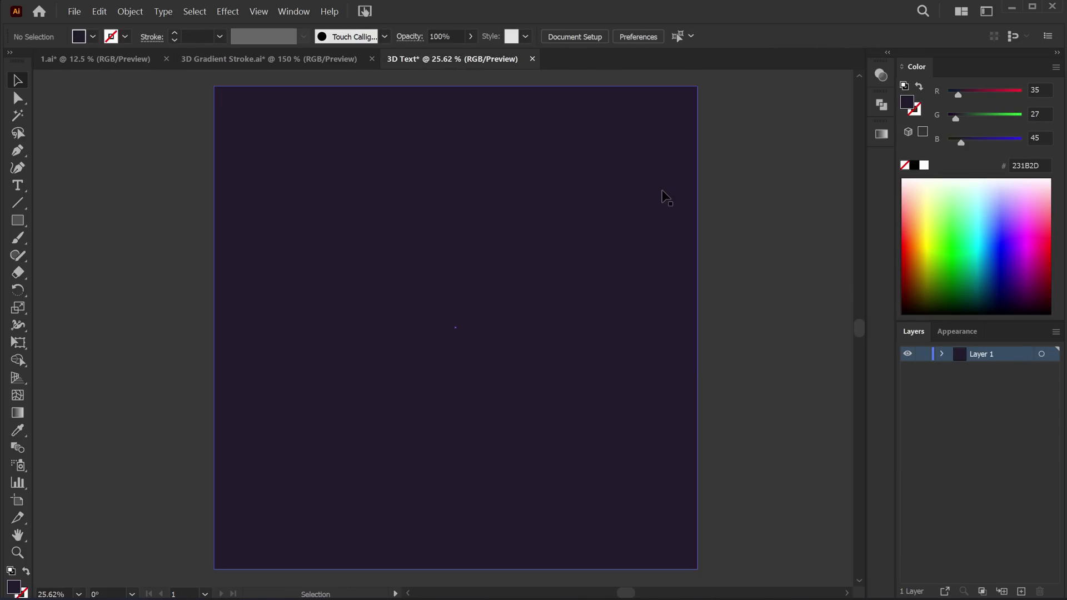
click(664, 197)
Rename the background's layer to BG and lock it
click(942, 354)
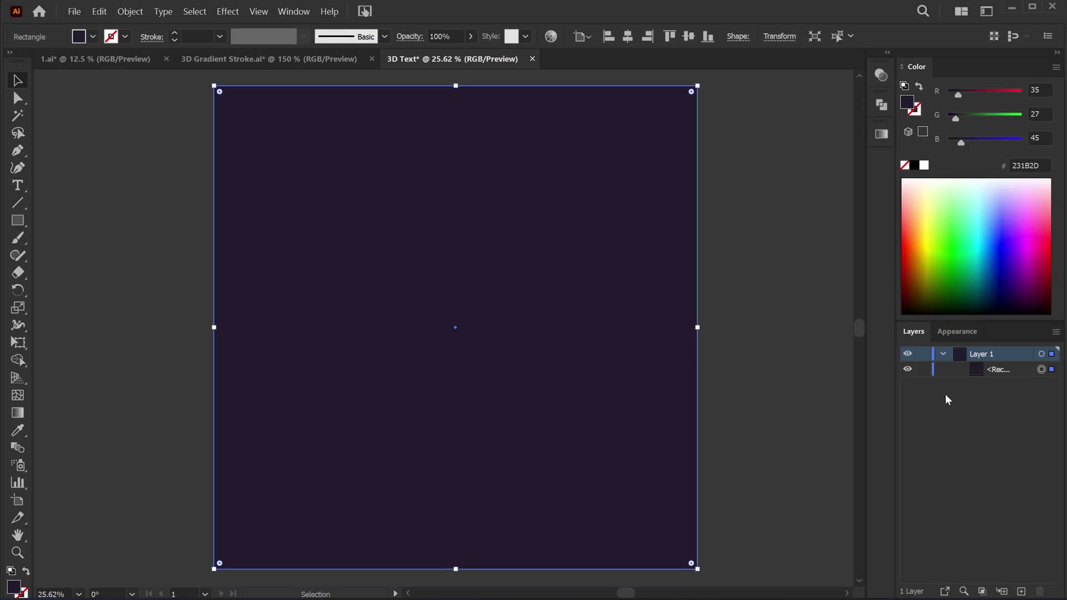
double_click(998, 371)
text(BG)
key(Return)
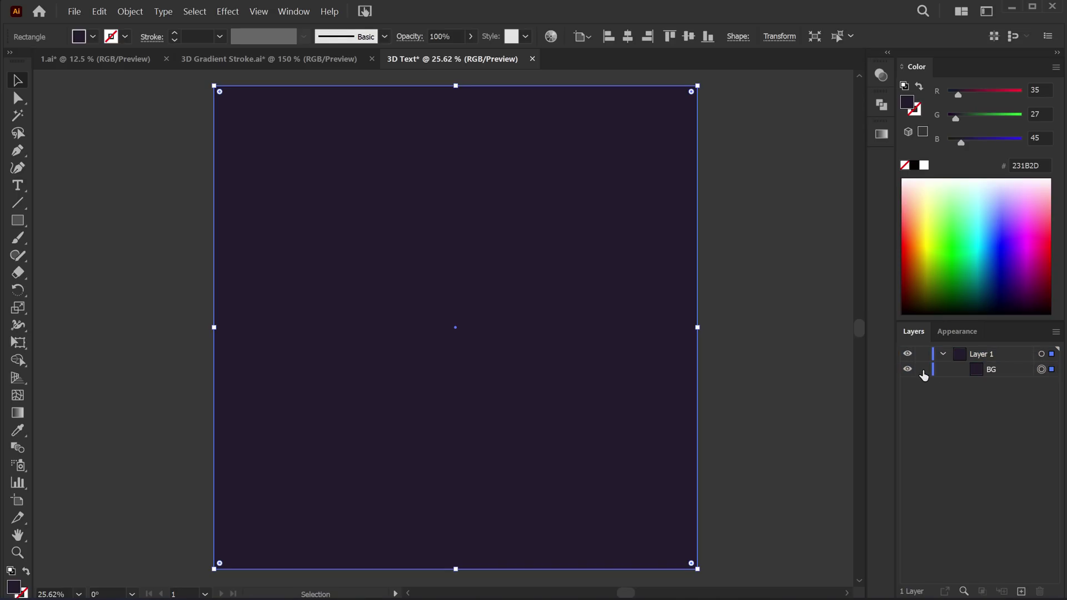
click(923, 369)
drag(637, 282, 631, 282)
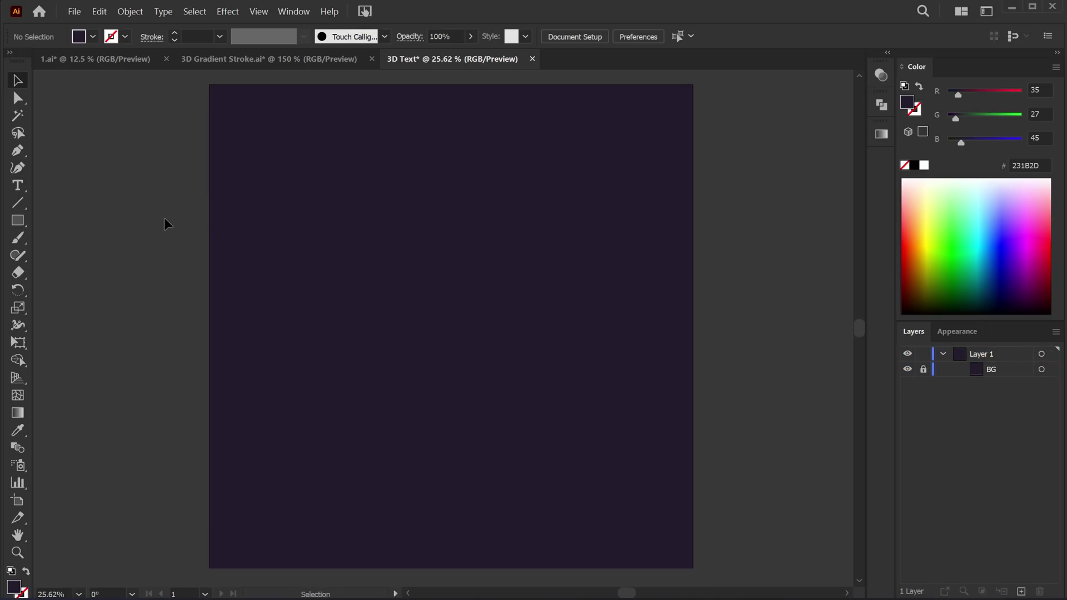
click(17, 187)
Type a letter 'R', enlarge it and centre it on the artboard
click(425, 289)
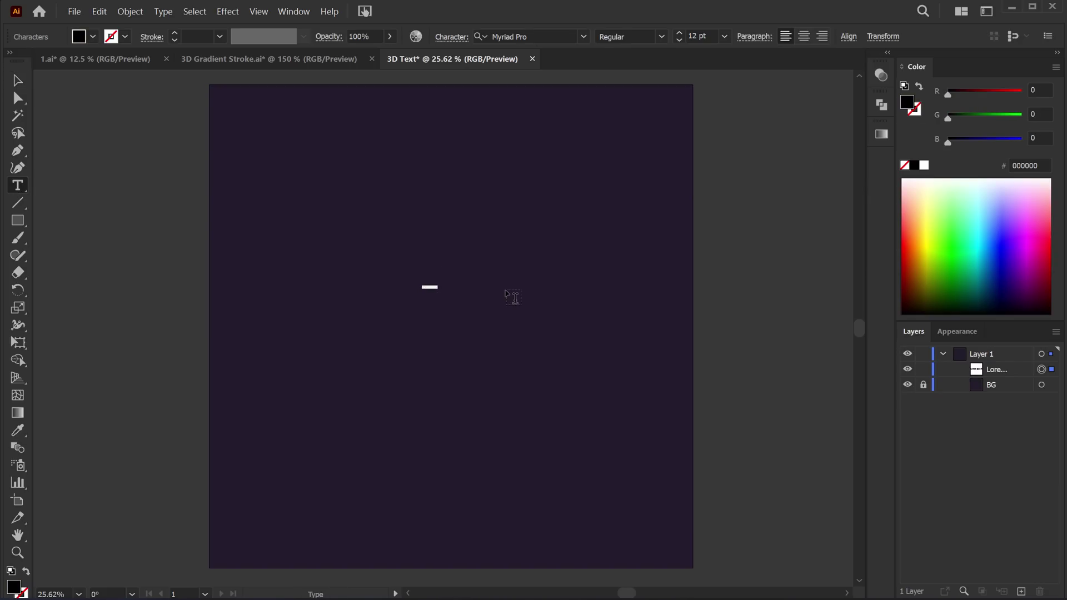
text(R)
click(18, 80)
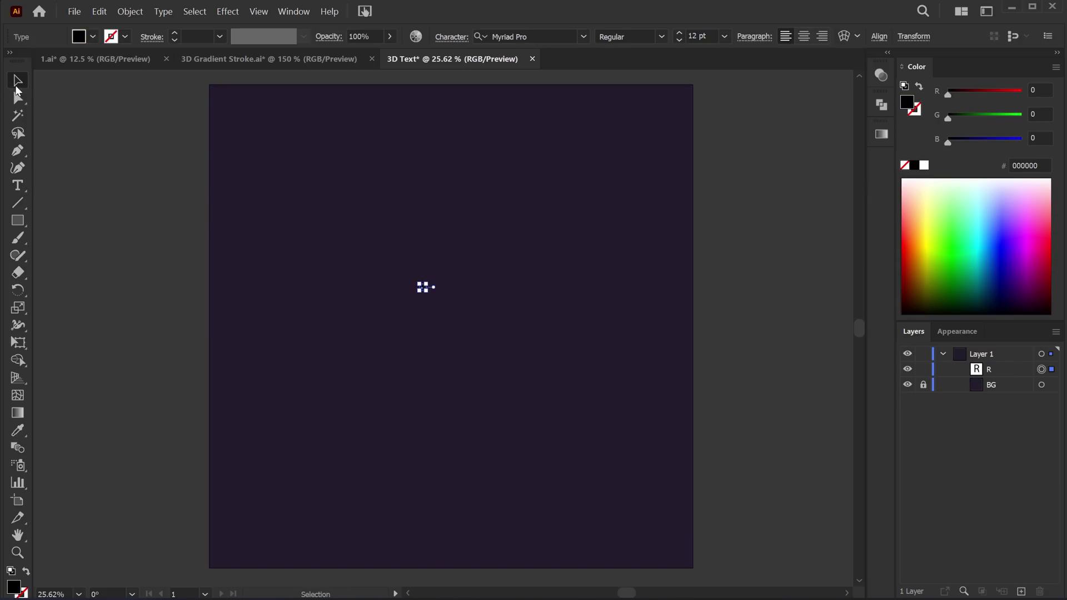
drag(426, 294, 605, 482)
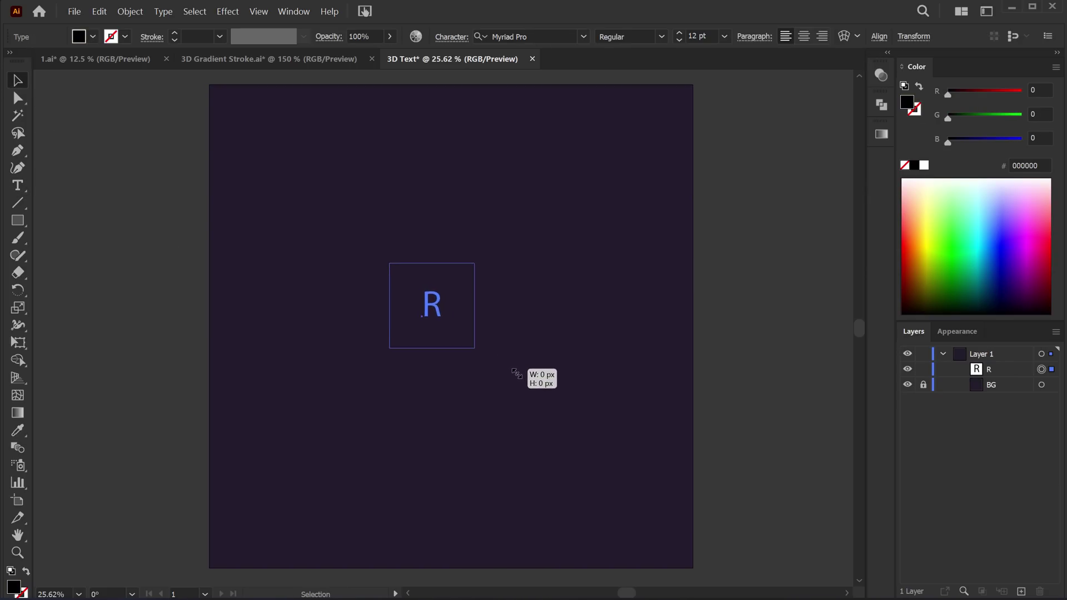
drag(452, 291, 488, 322)
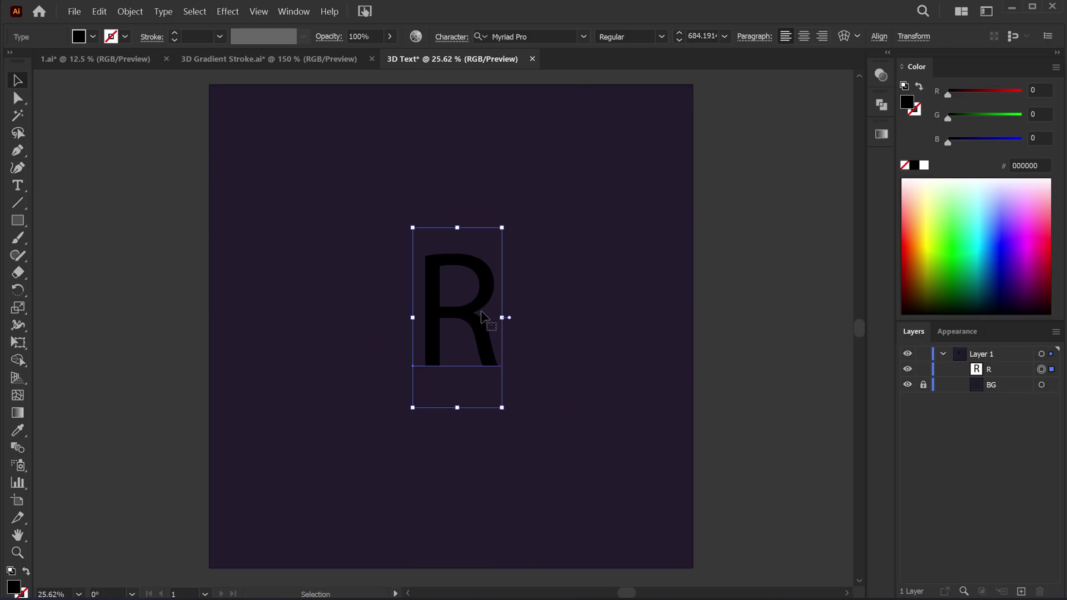
click(112, 58)
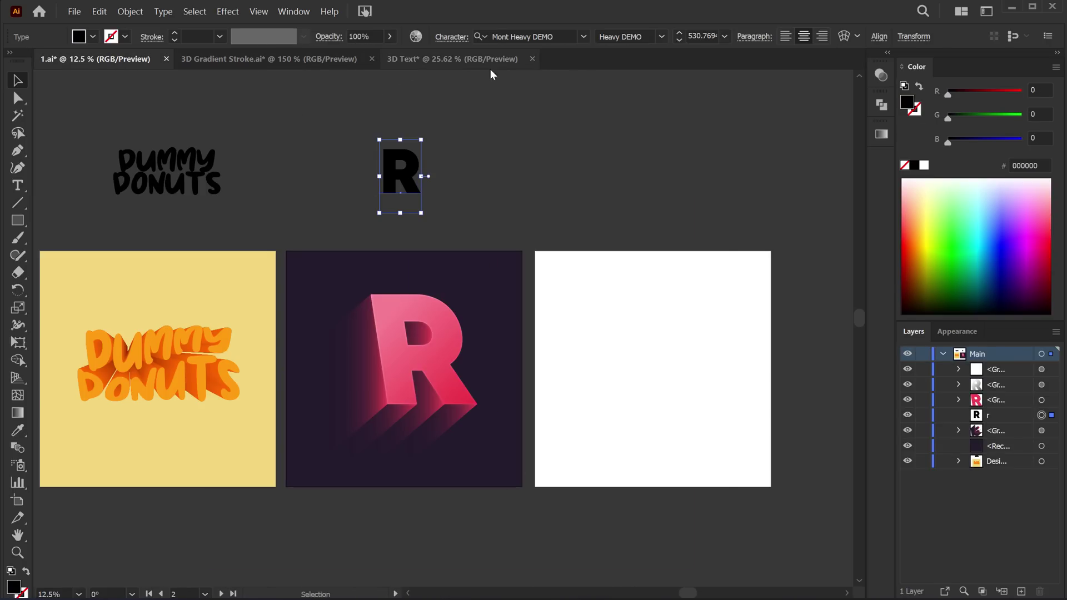
click(426, 66)
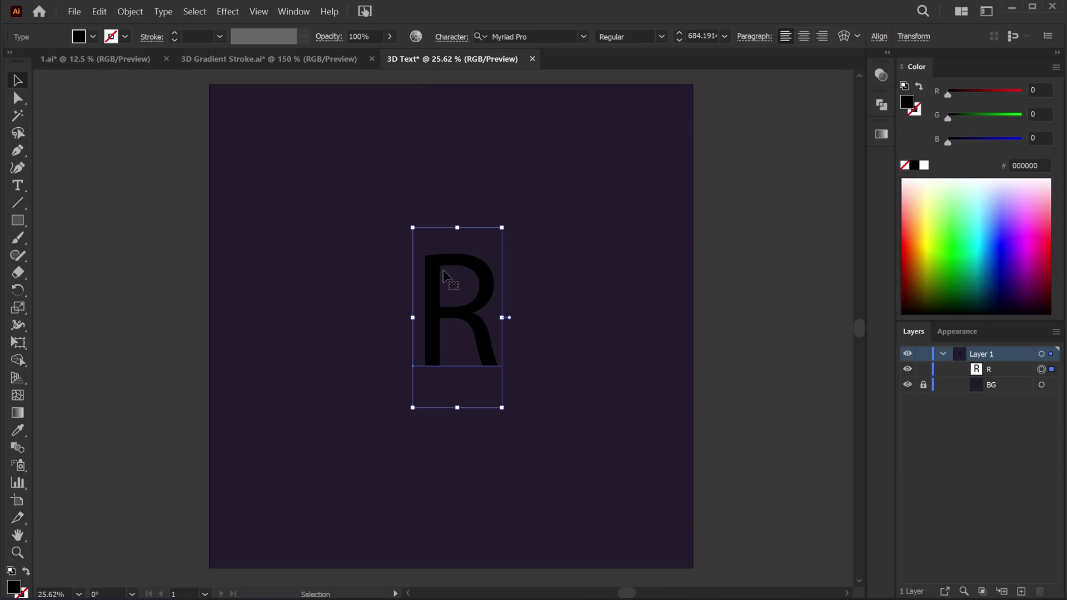
Set the R in Mont Heavy and scale it up slightly
click(540, 36)
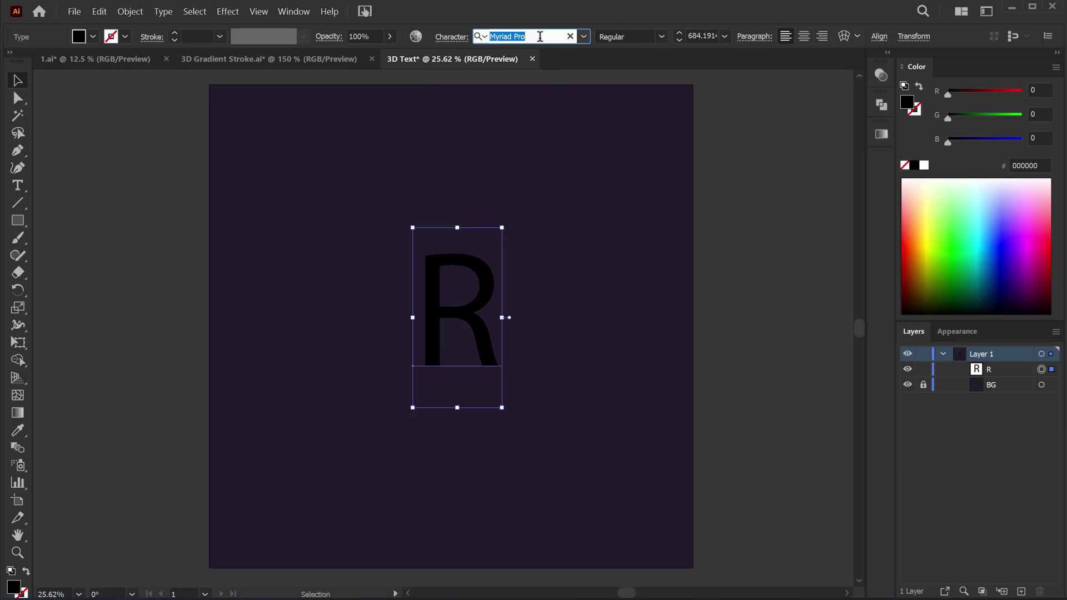
text(Mont)
key(Return)
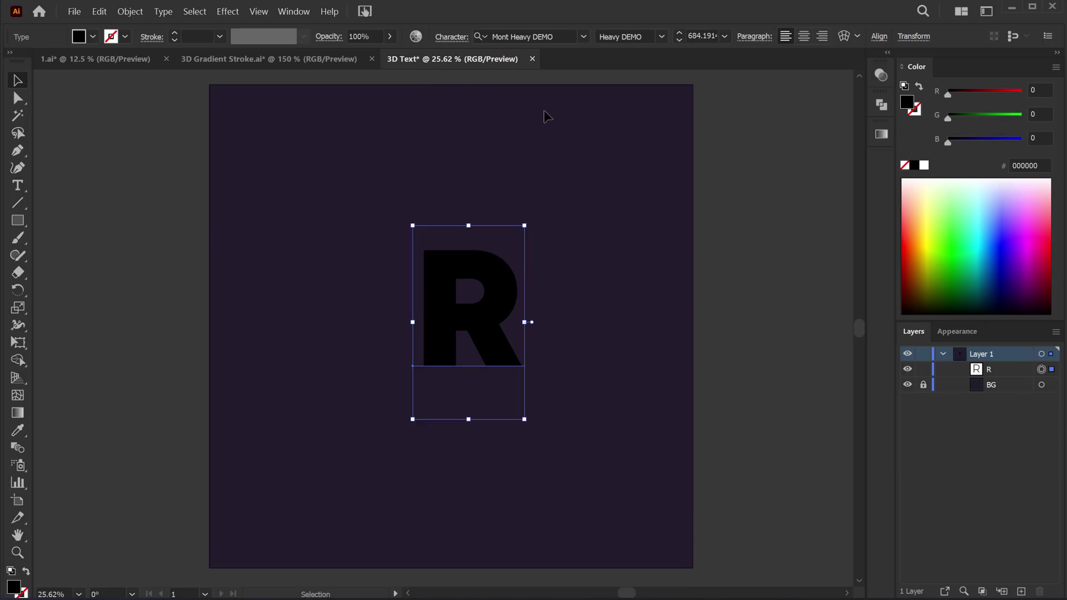
drag(461, 304, 436, 313)
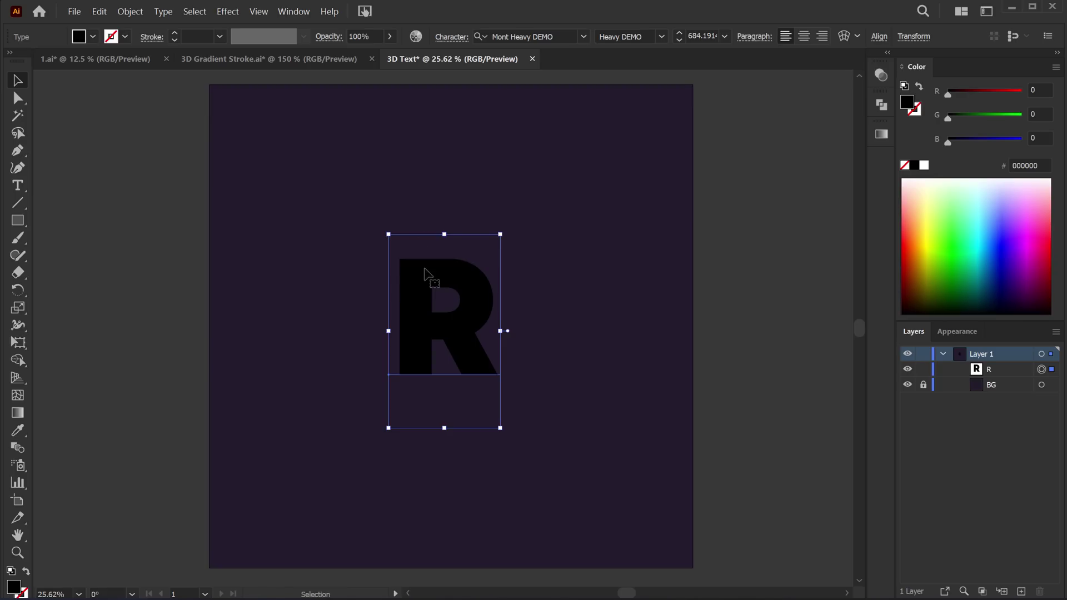
mouse_move(503, 331)
mouse_down()
mouse_move(532, 333)
mouse_move(488, 338)
mouse_up()
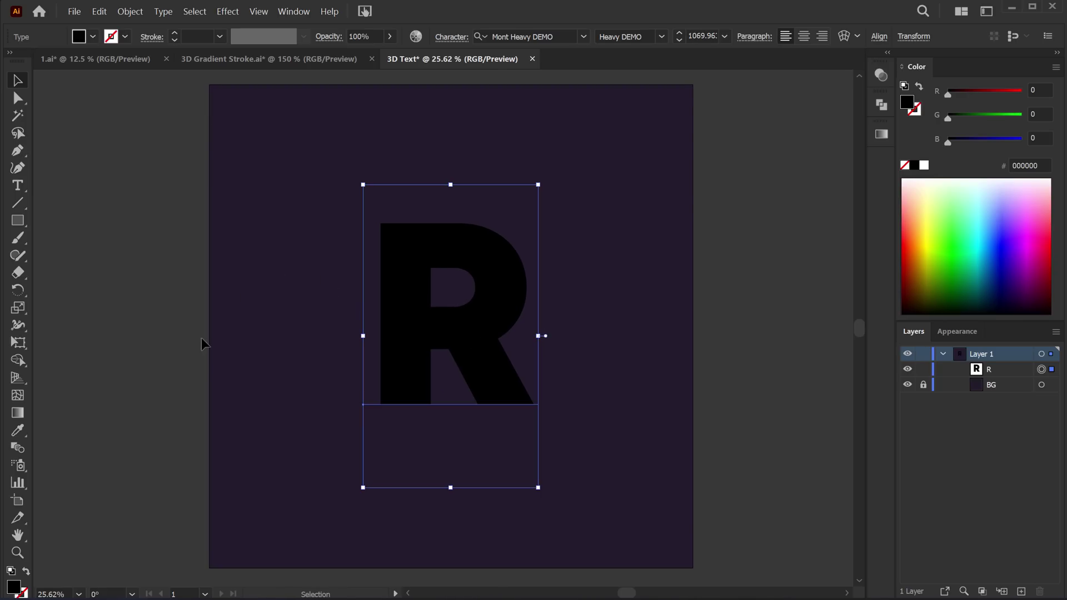
Fill the R with bright pink F94B70
double_click(13, 588)
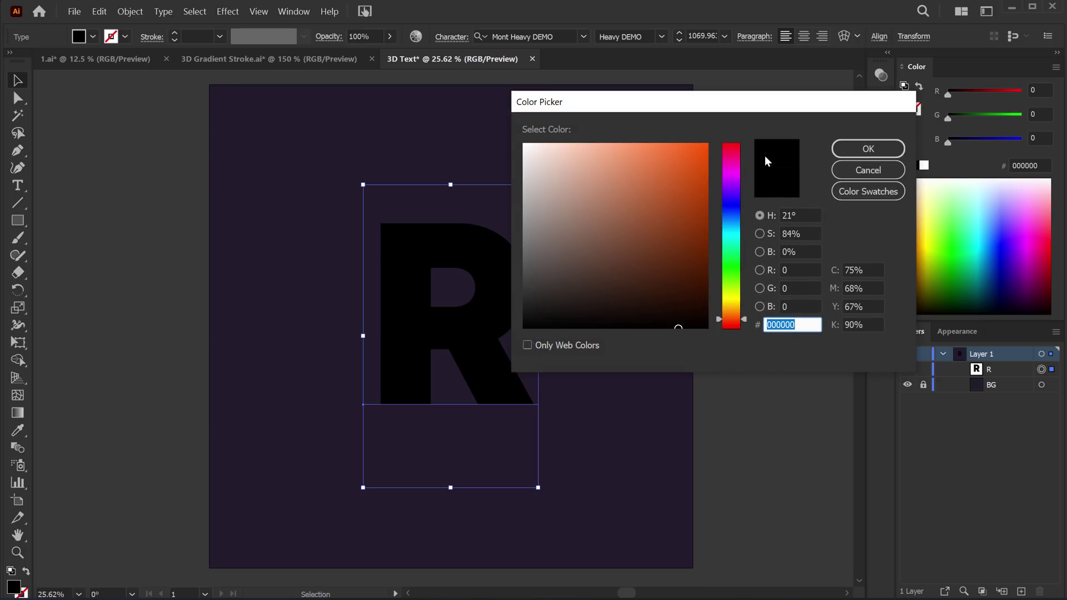
click(735, 152)
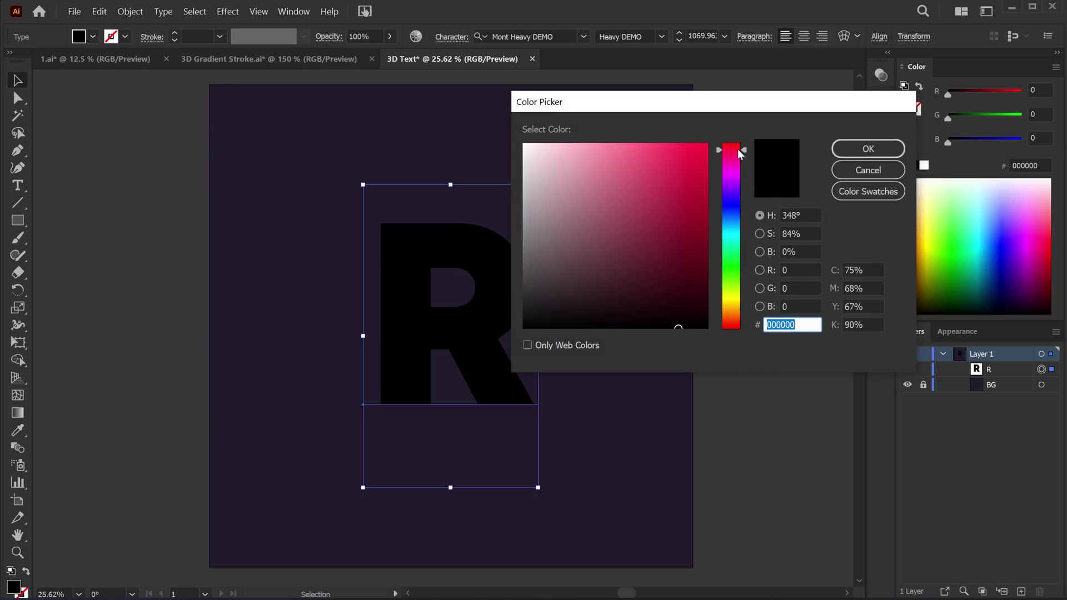
drag(630, 157, 653, 145)
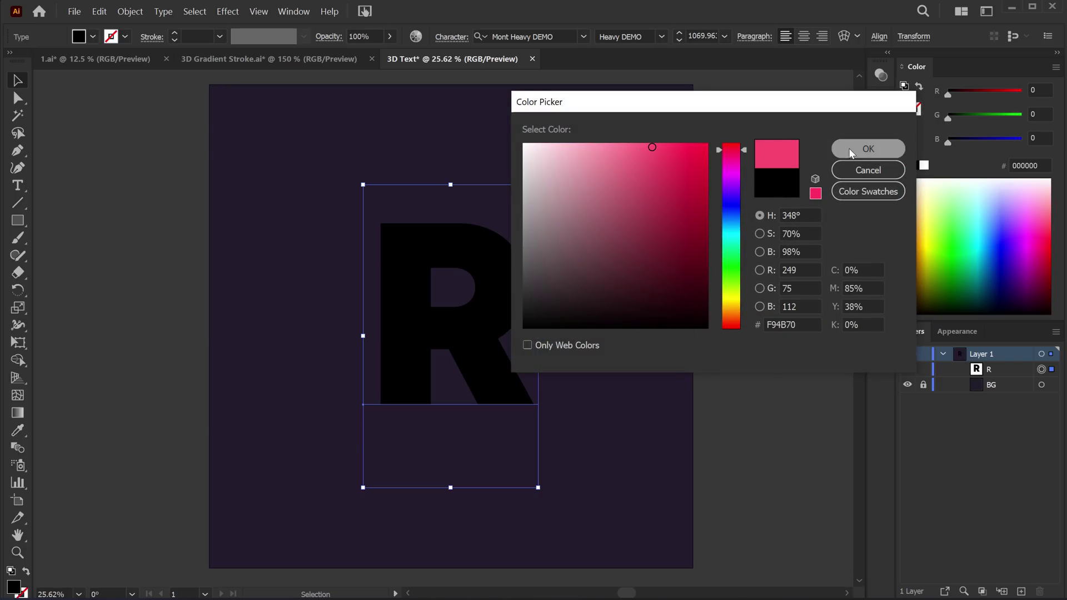
click(868, 148)
click(745, 267)
drag(408, 351, 409, 357)
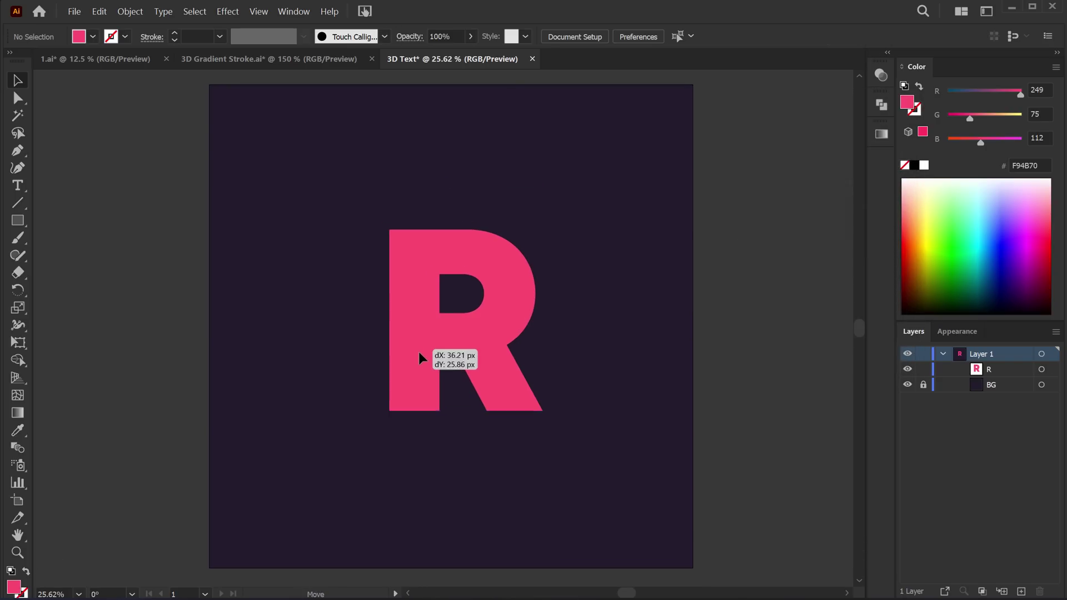
Convert the R to outlines and shift it slightly up-left
right_click(465, 332)
click(532, 166)
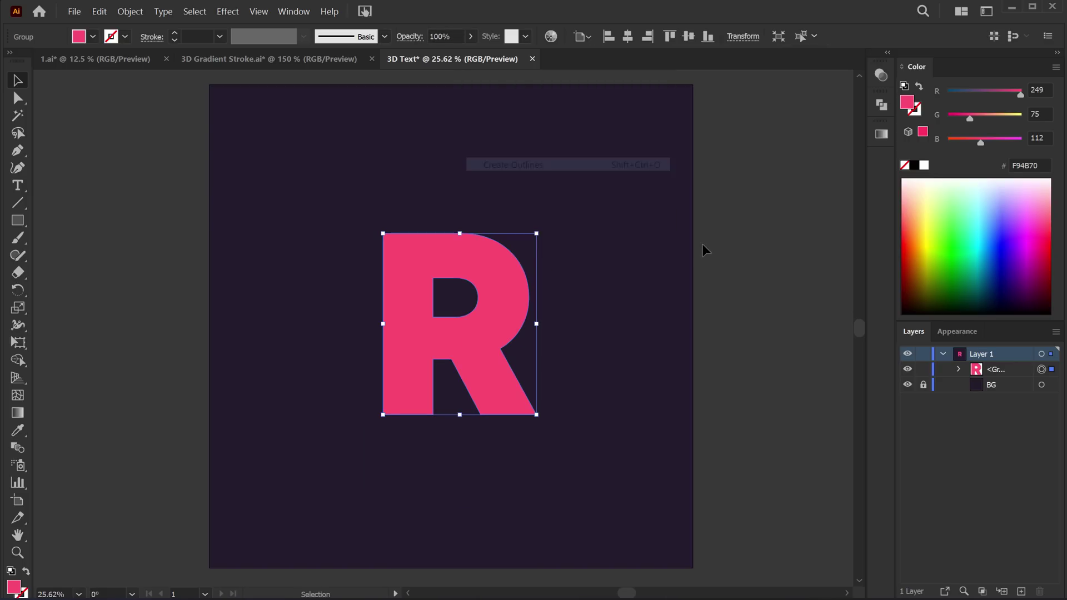
drag(438, 345, 433, 340)
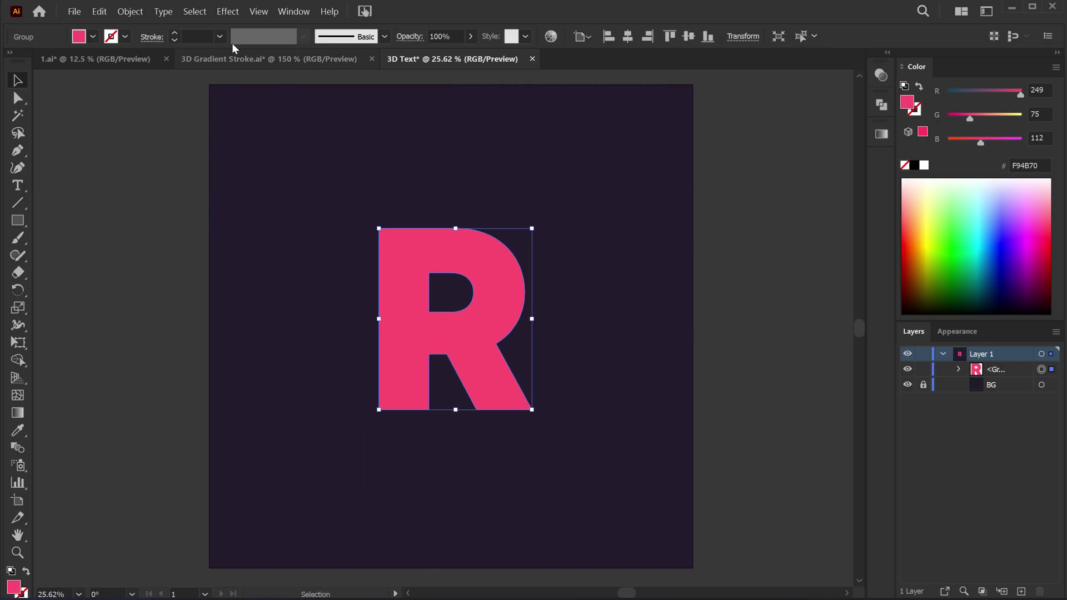
click(228, 11)
mouse_move(263, 97)
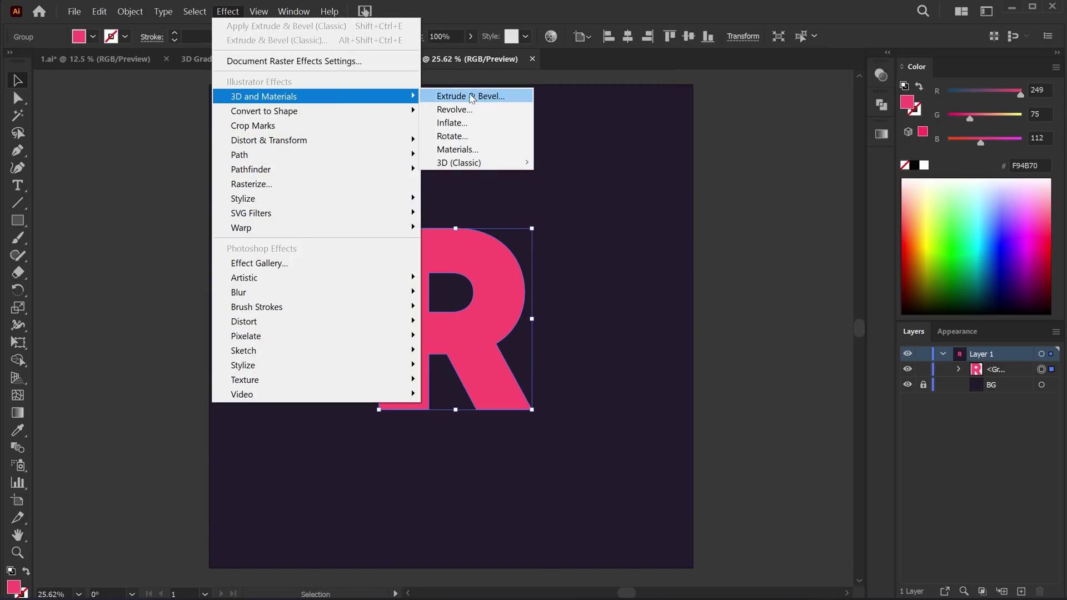
mouse_move(458, 163)
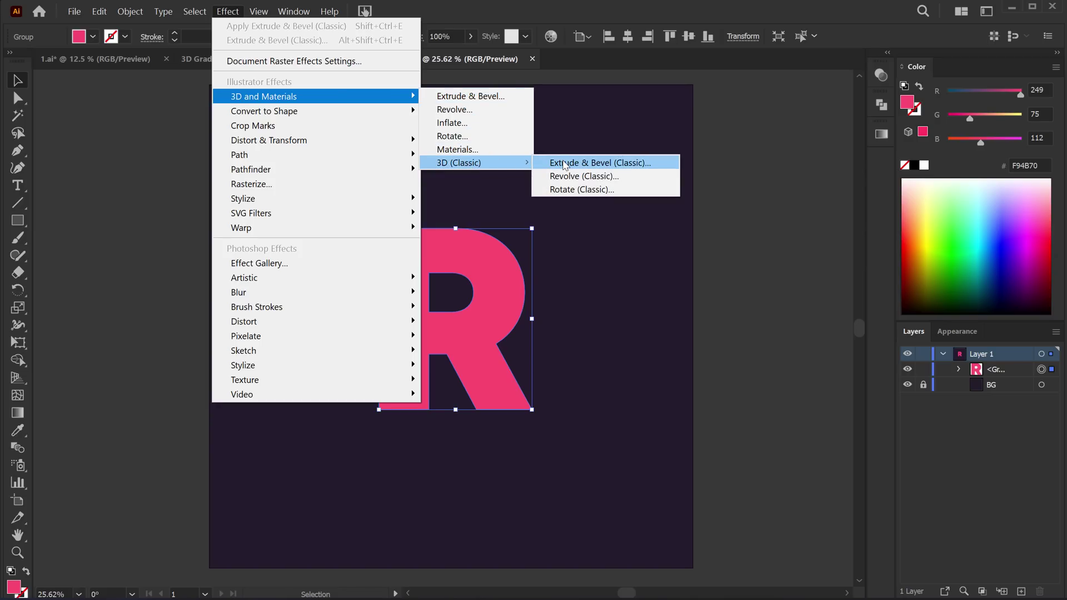
Apply a classic 3D Extrude & Bevel to the R: 859 pt depth, rotated about 20°, -32°, -1°
click(563, 163)
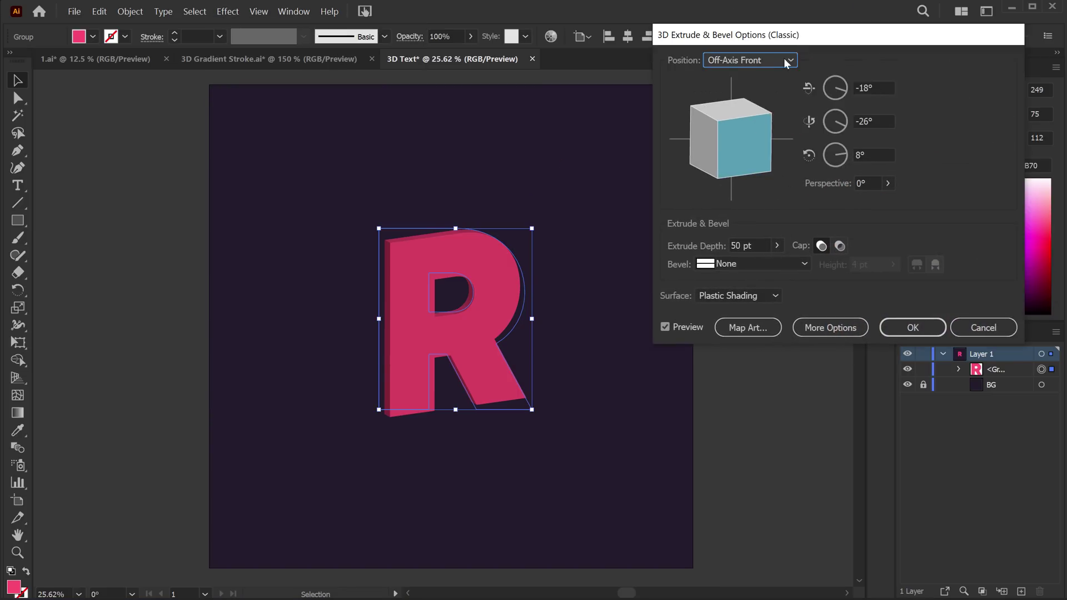
drag(812, 43, 766, 96)
drag(701, 199, 703, 187)
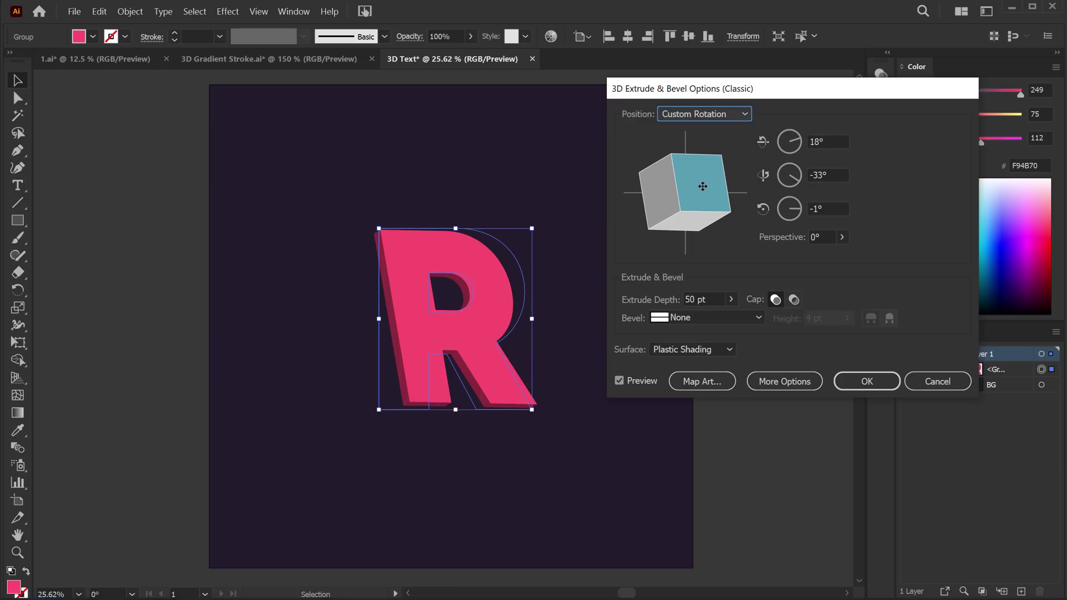
click(689, 316)
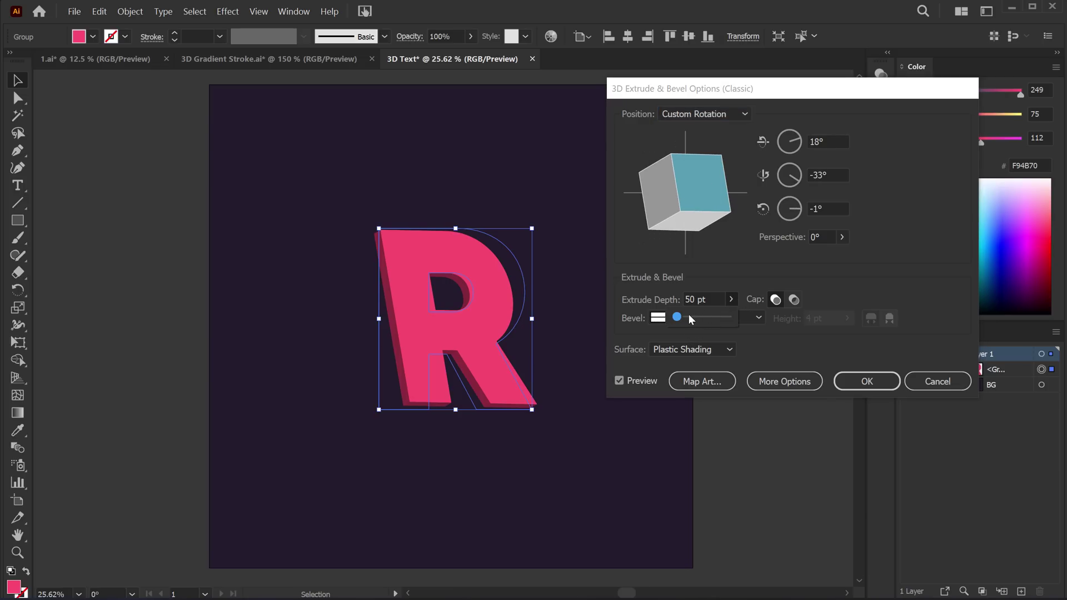
drag(684, 315, 701, 318)
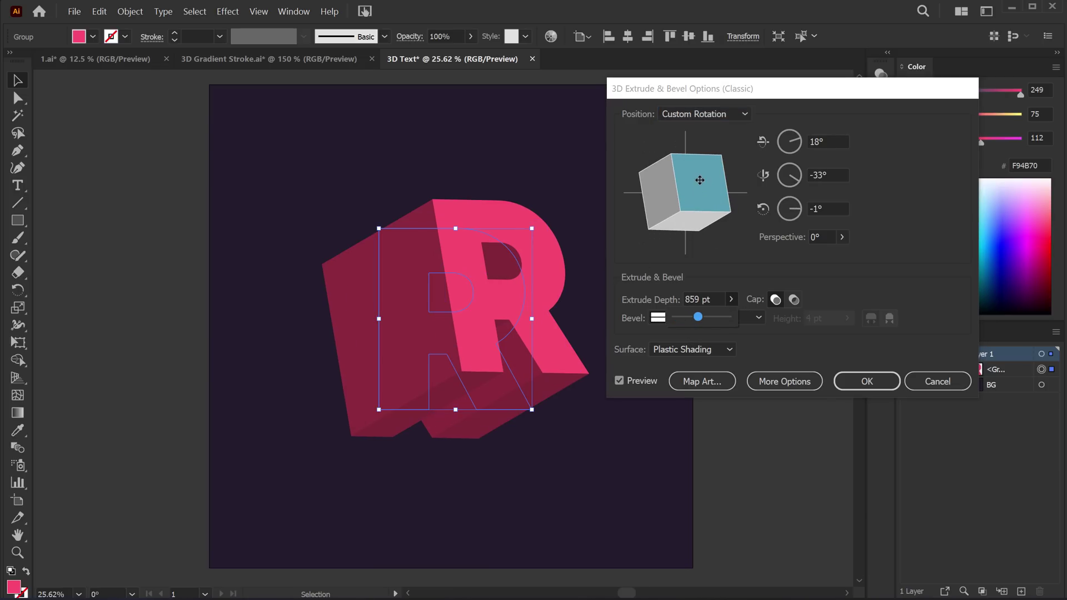
drag(701, 182, 701, 205)
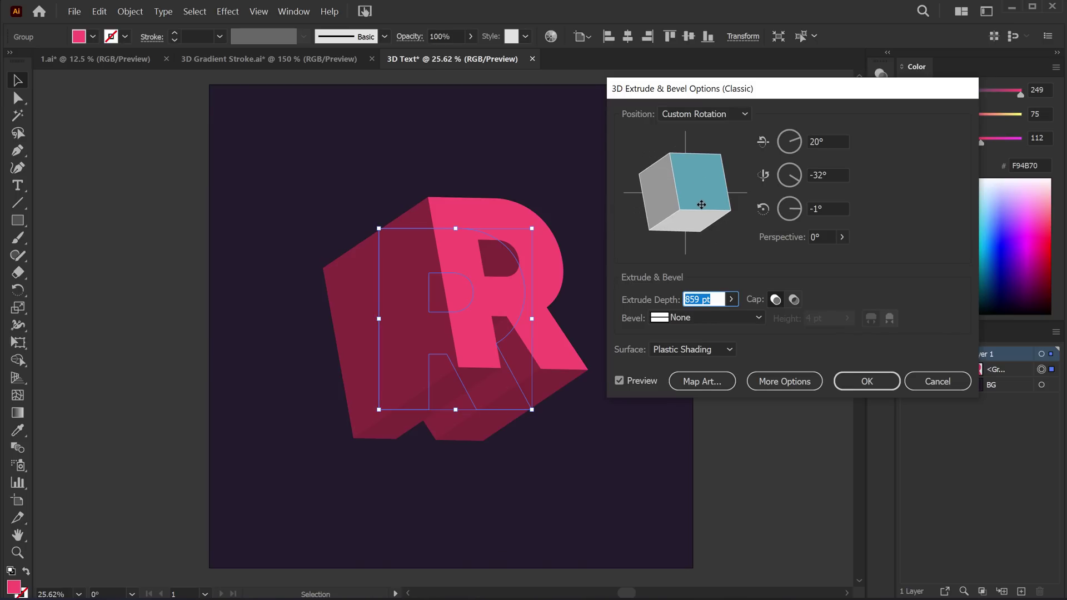
click(867, 381)
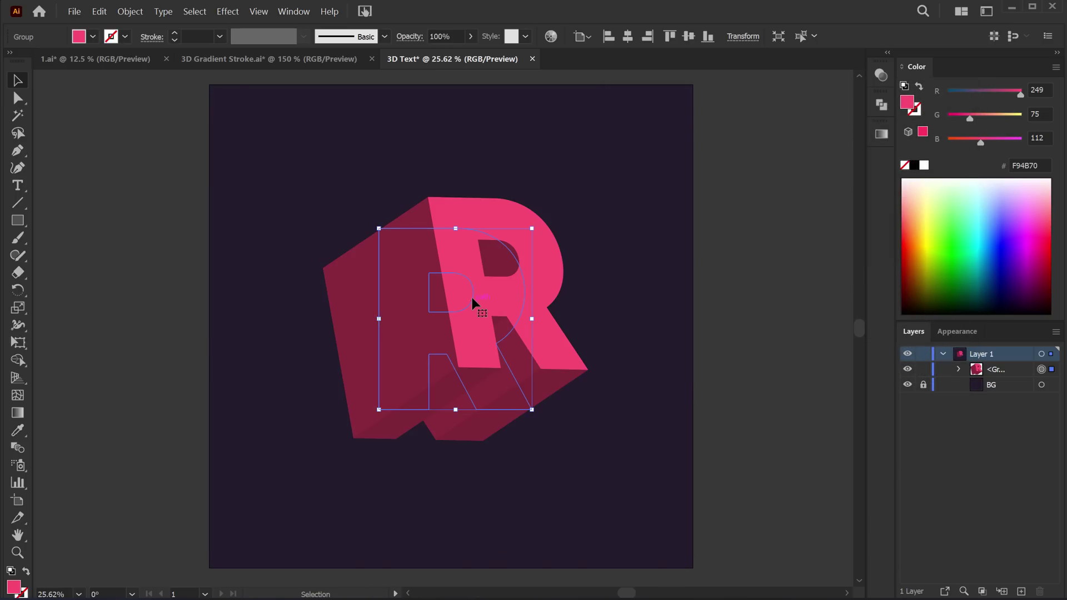
click(130, 11)
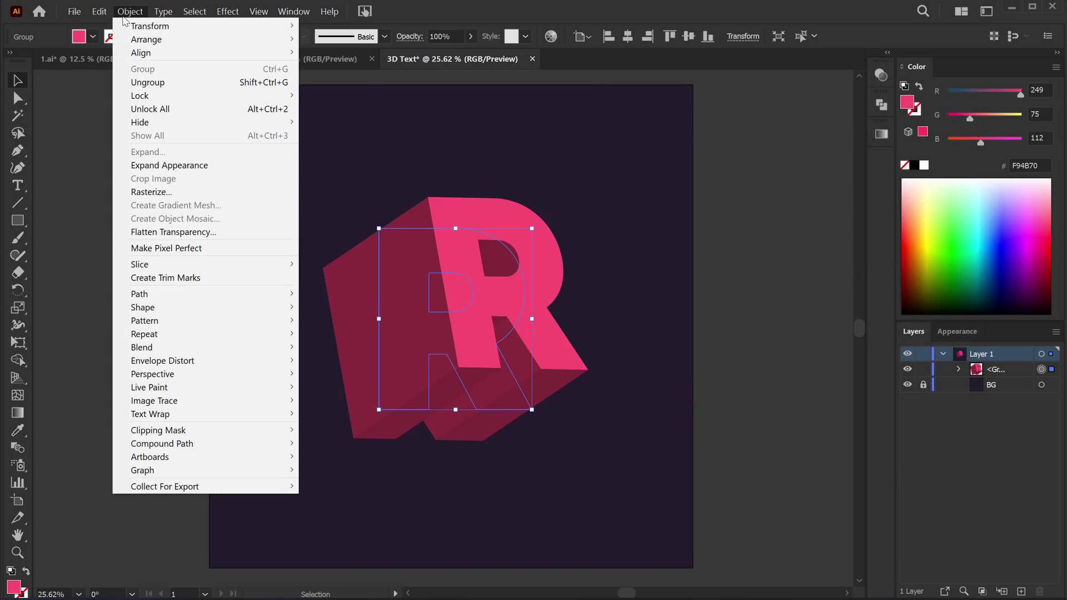
Expand the 3D R's appearance, then cut and paste its front face in front as a separate group
click(178, 166)
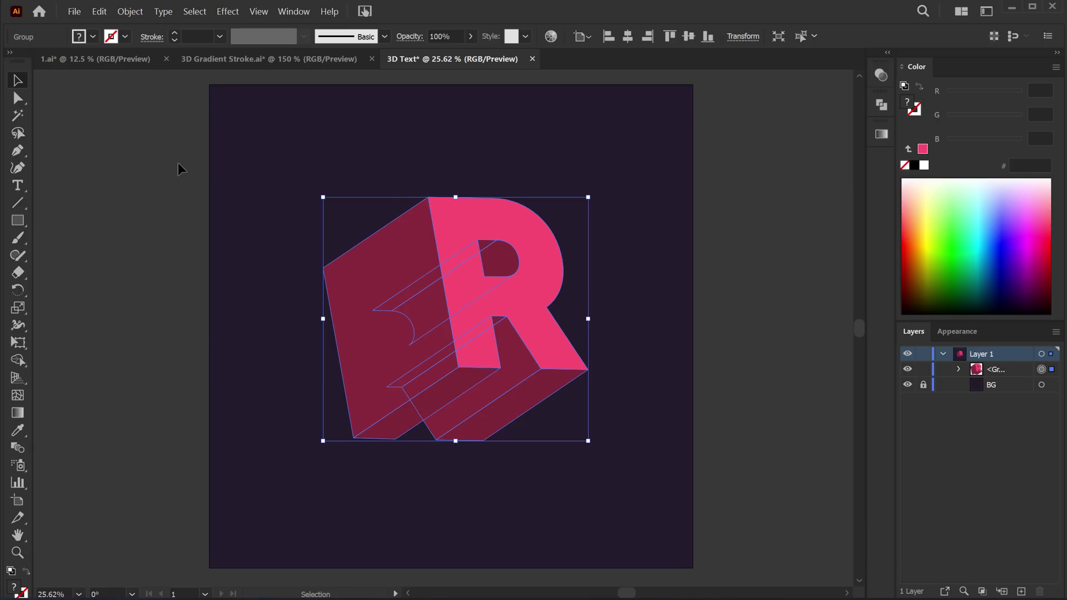
click(18, 100)
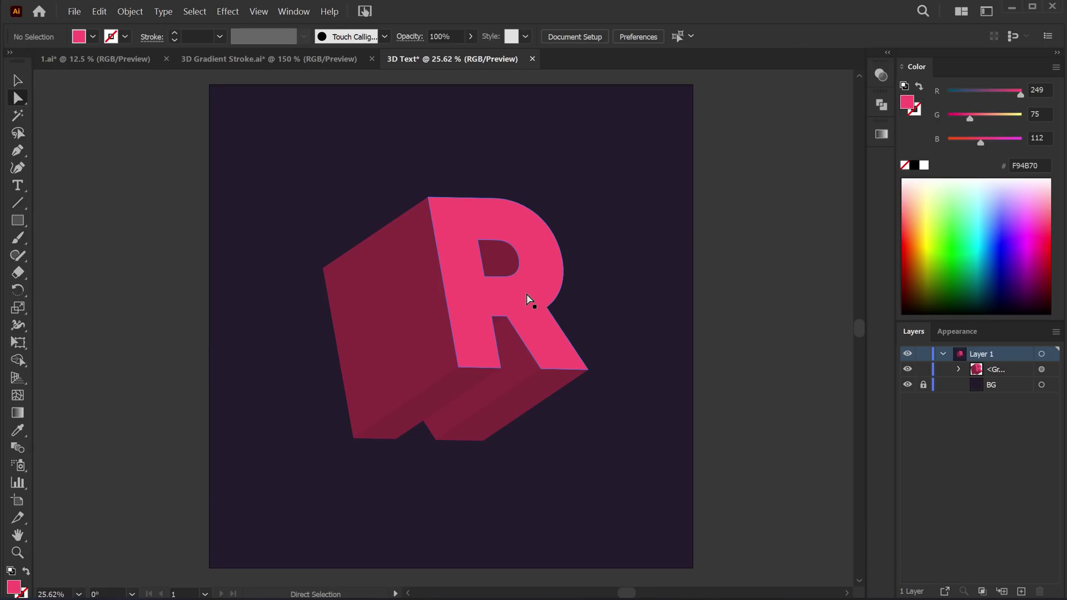
click(527, 300)
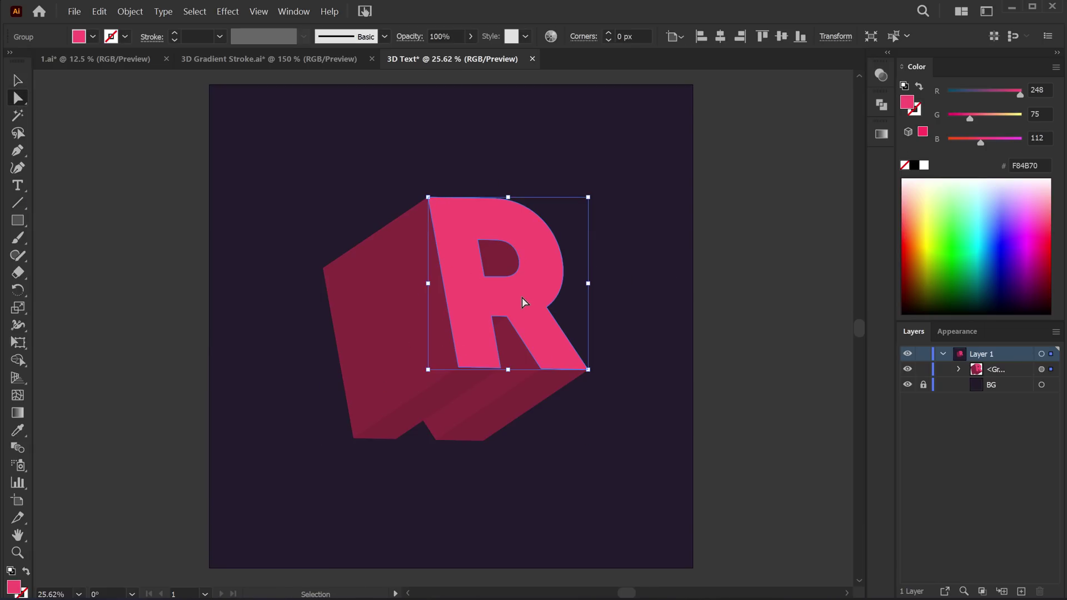
key(ctrl+x)
key(ctrl+f)
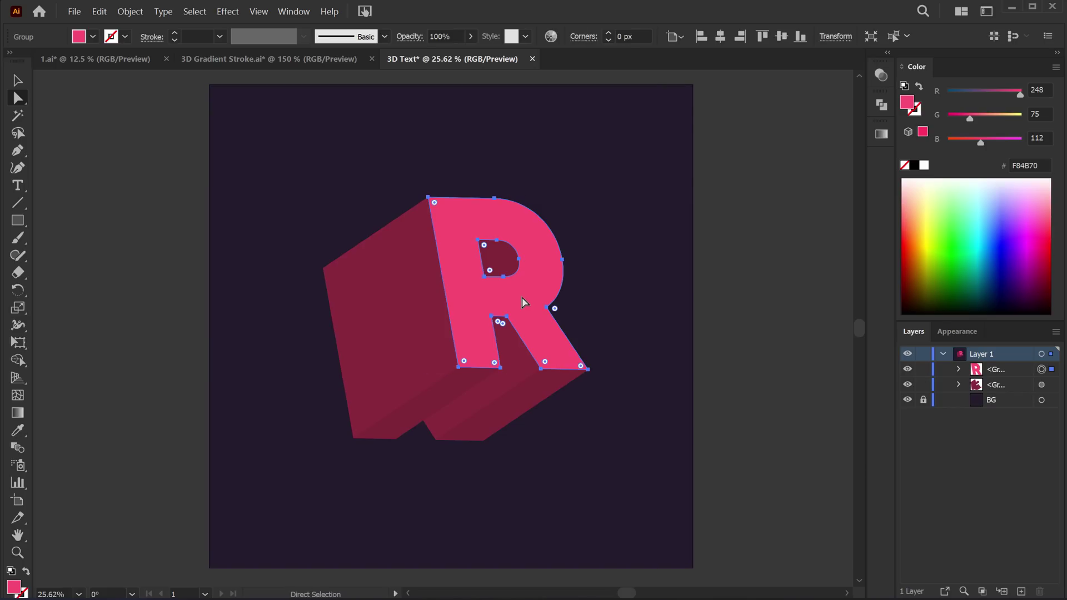
click(23, 83)
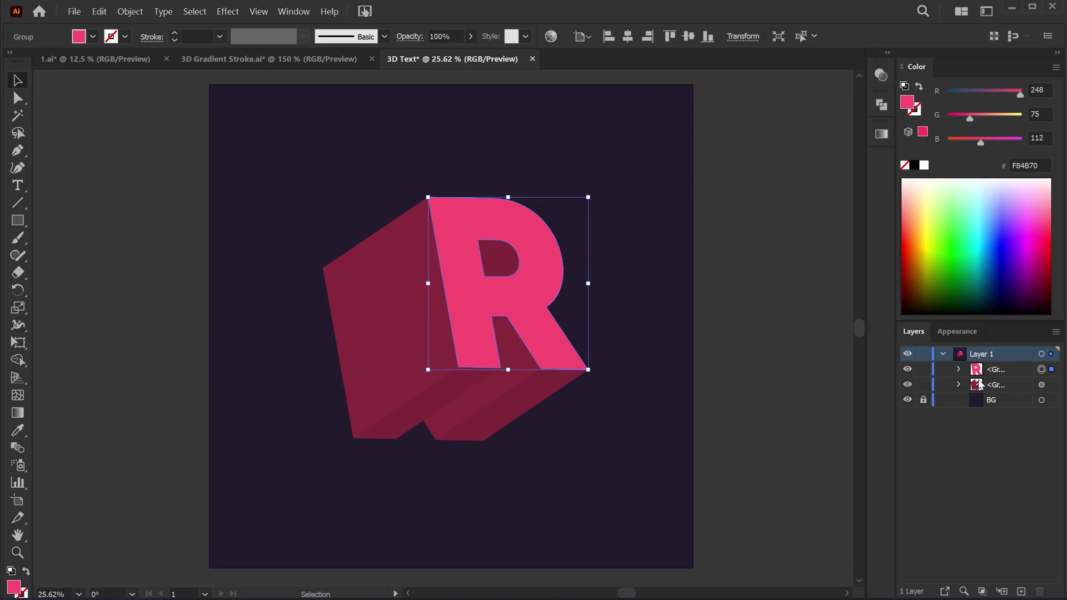
Check the extrusion and front-face groups in Layers and reveal the Transparency/Gradient panels
click(1040, 385)
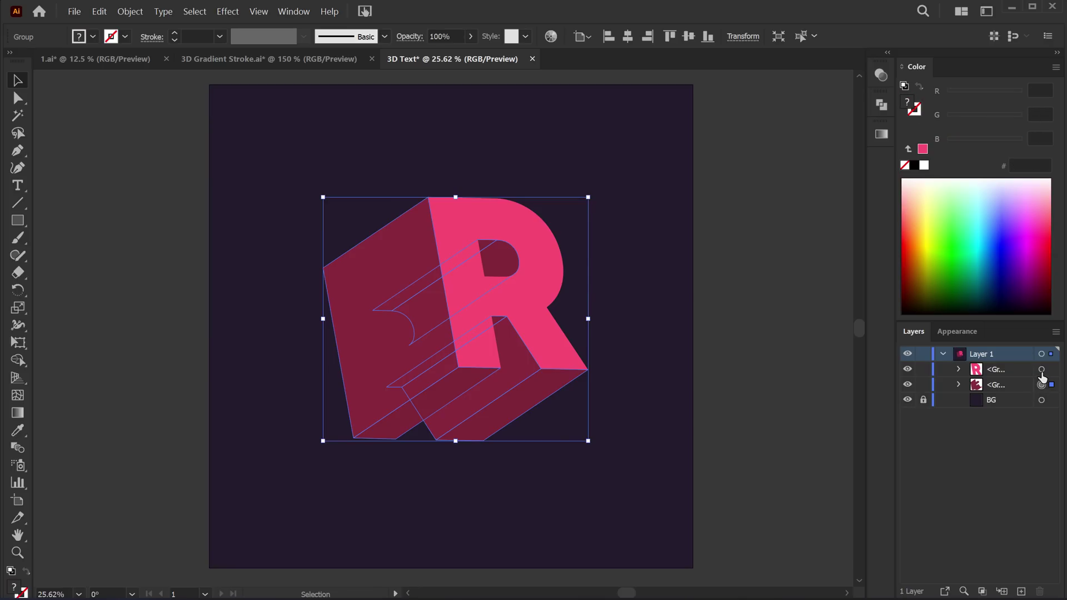
click(1041, 369)
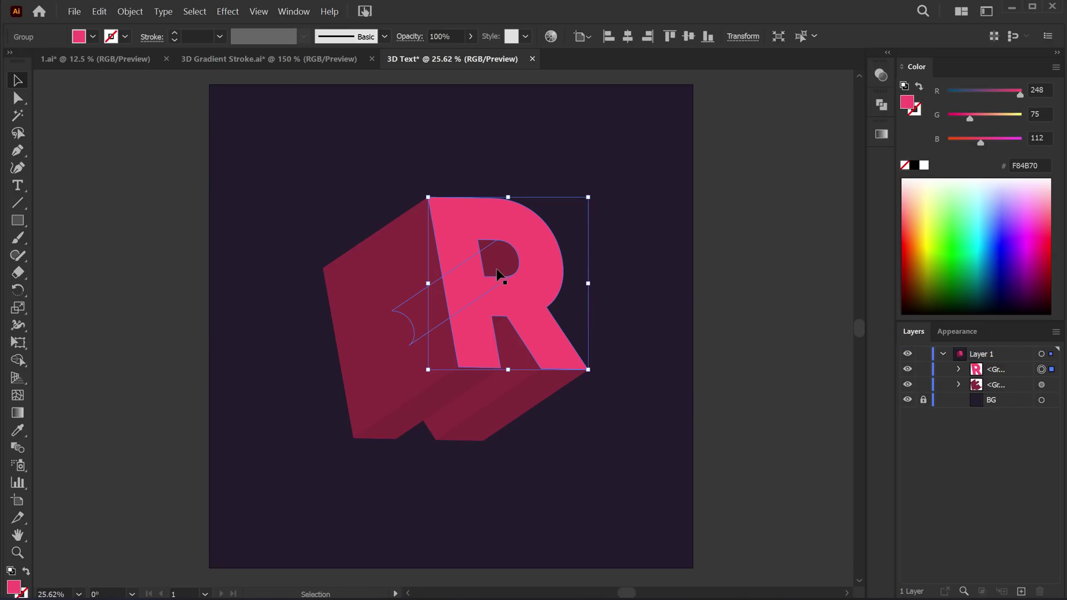
click(1041, 385)
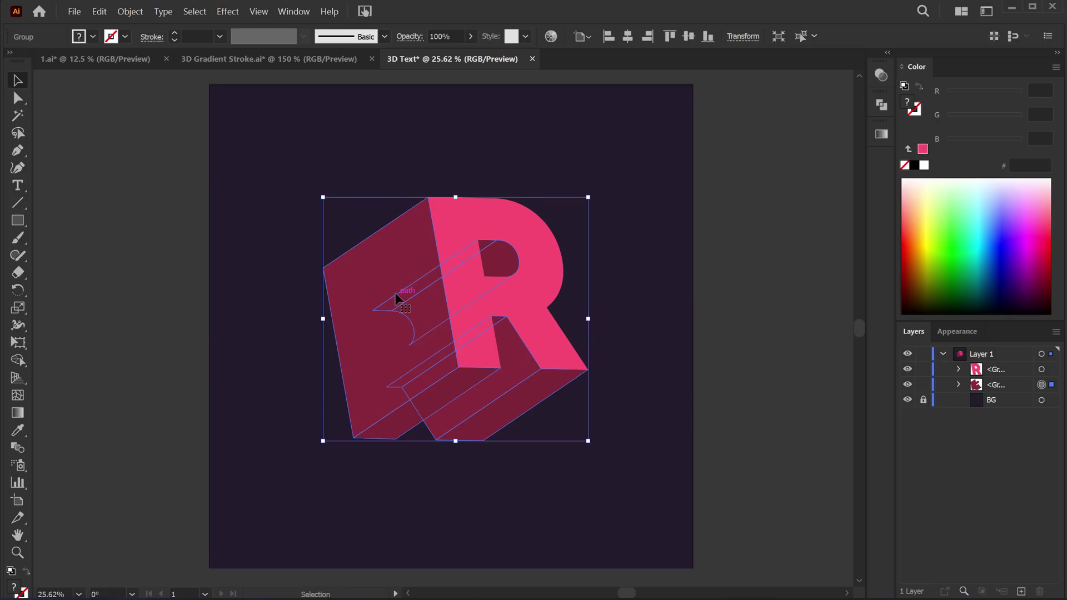
click(887, 53)
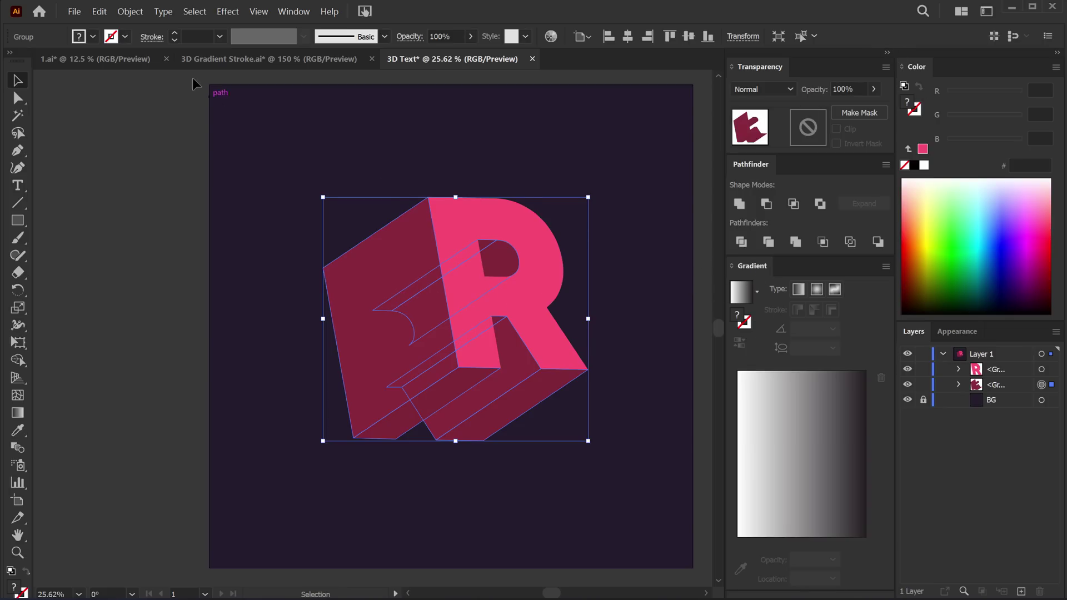
Reselect the extrusion group and fill it with a white-to-black gradient
click(293, 17)
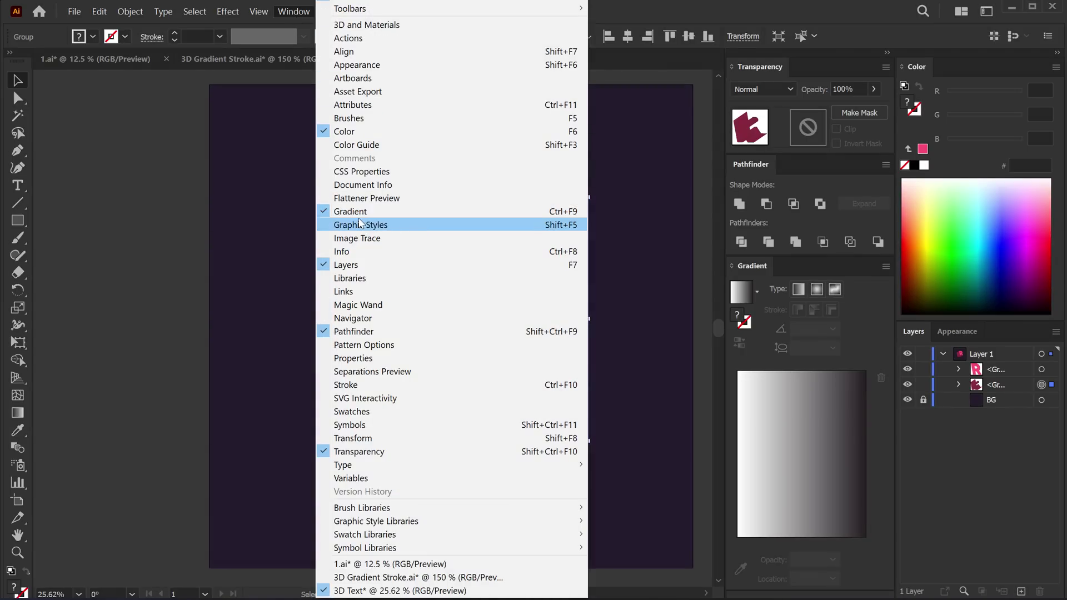
click(647, 231)
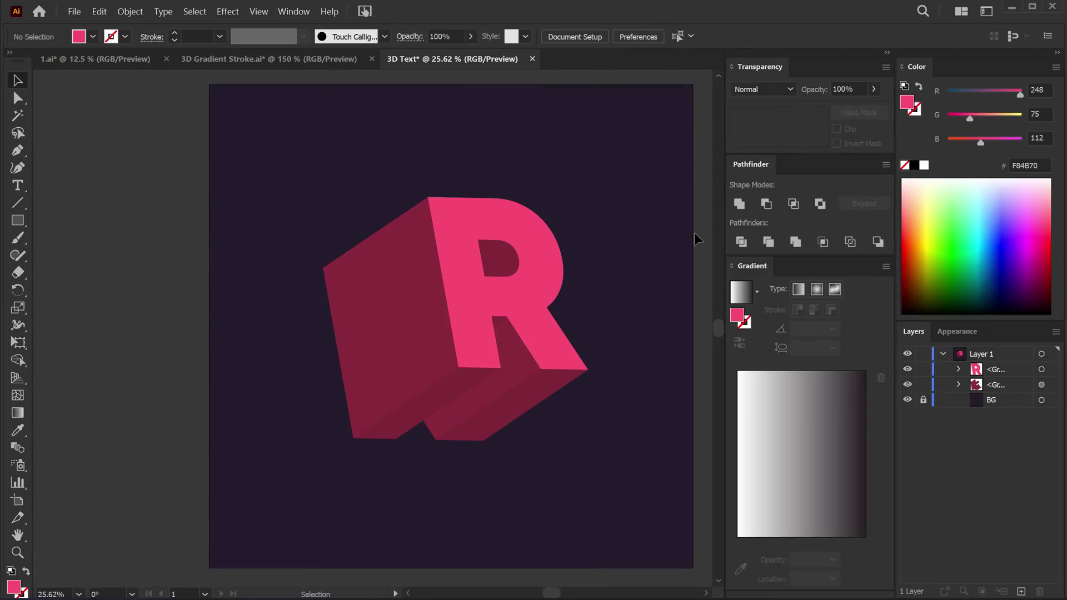
click(382, 318)
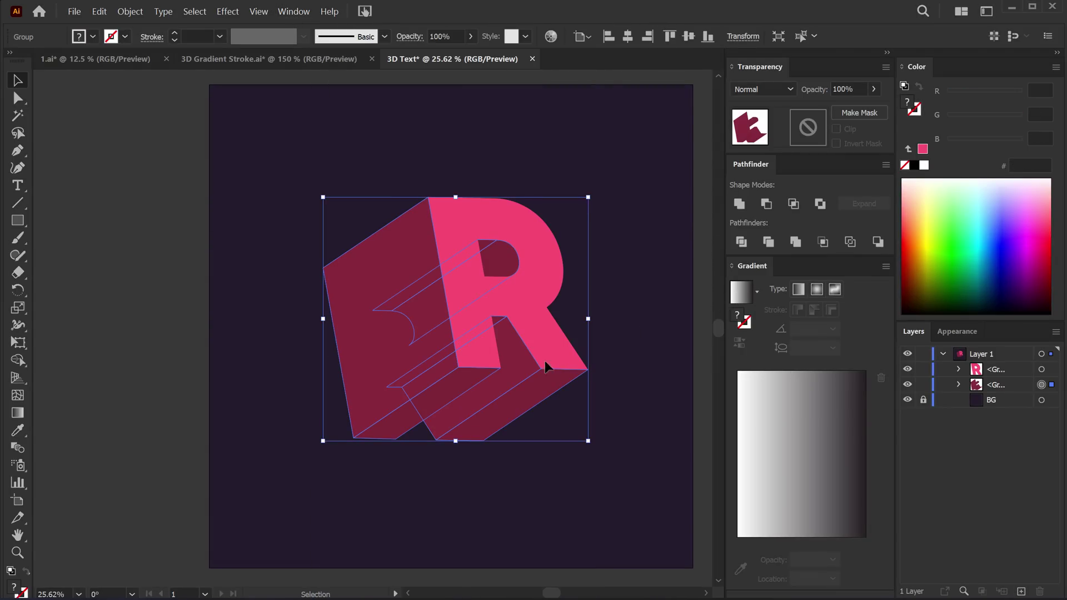
click(742, 297)
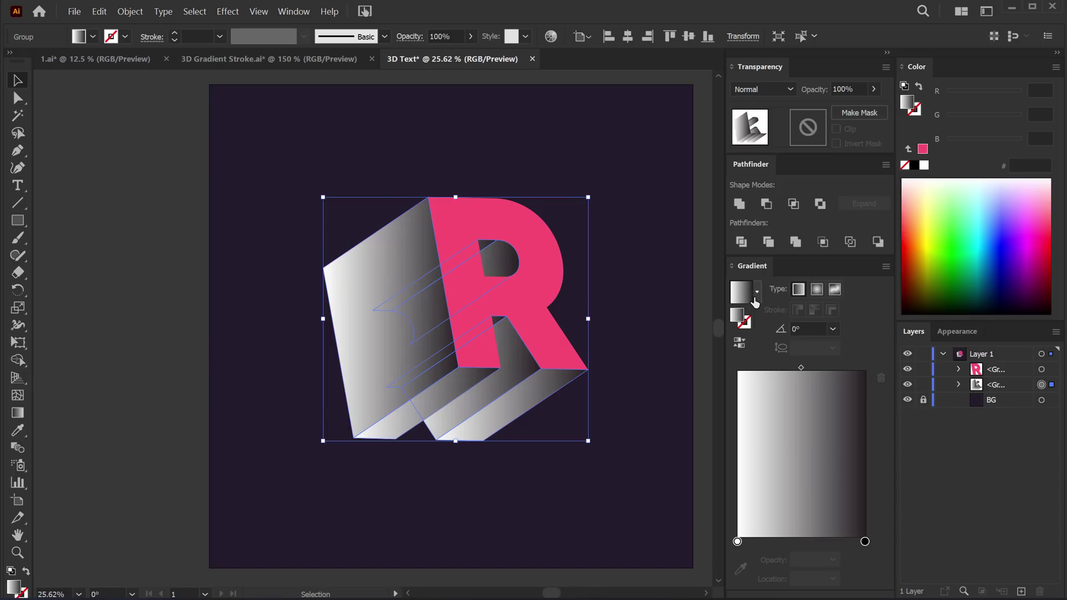
Eyedrop the dark background colour into one gradient stop and the letter's pink F84B70 into the other
click(737, 542)
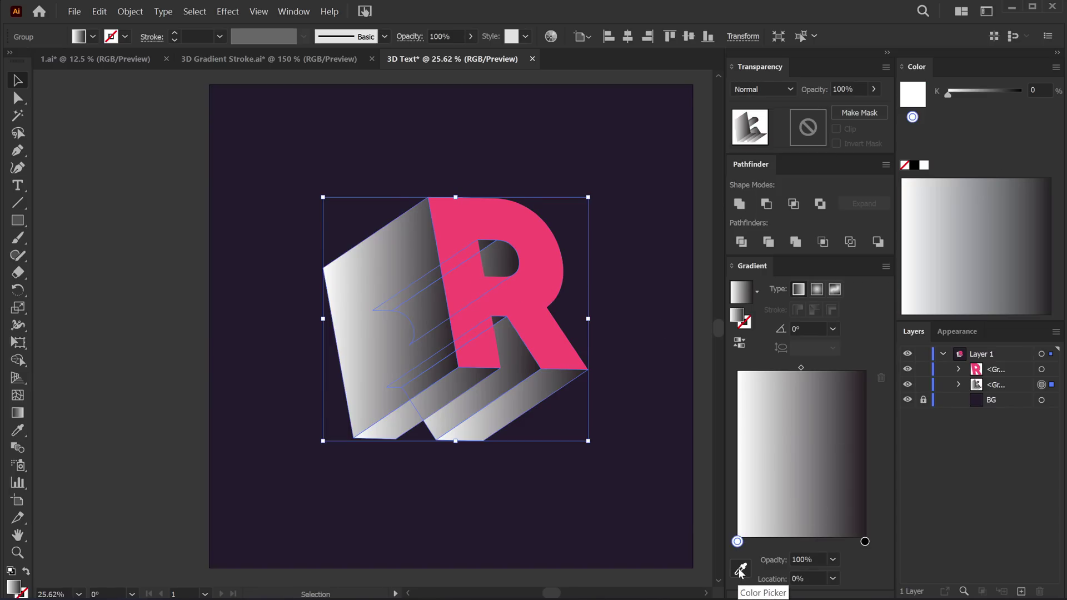
click(739, 571)
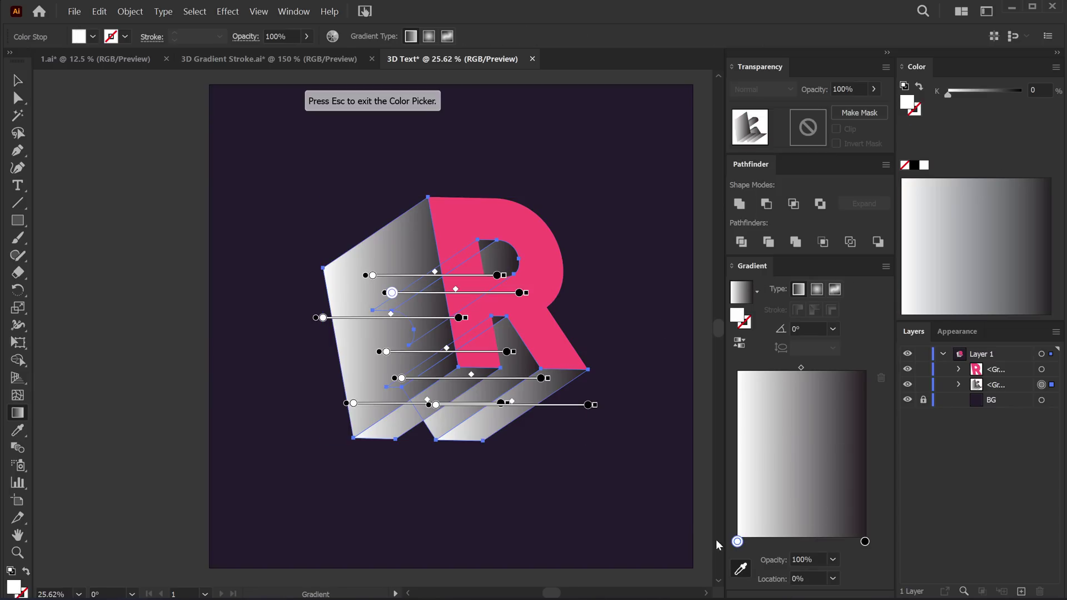
click(634, 352)
key(Escape)
click(864, 386)
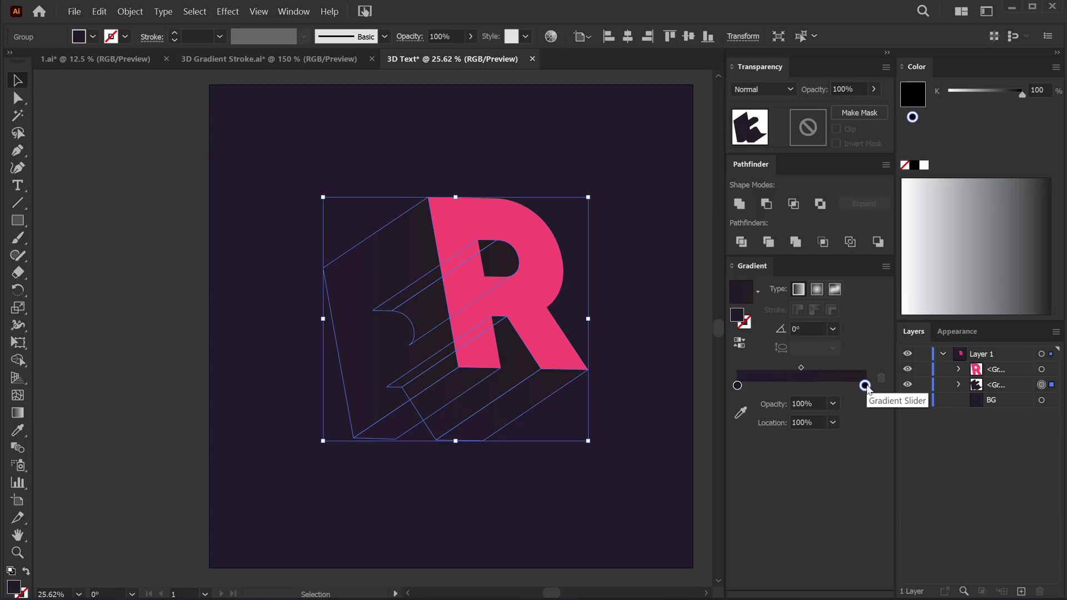
click(740, 413)
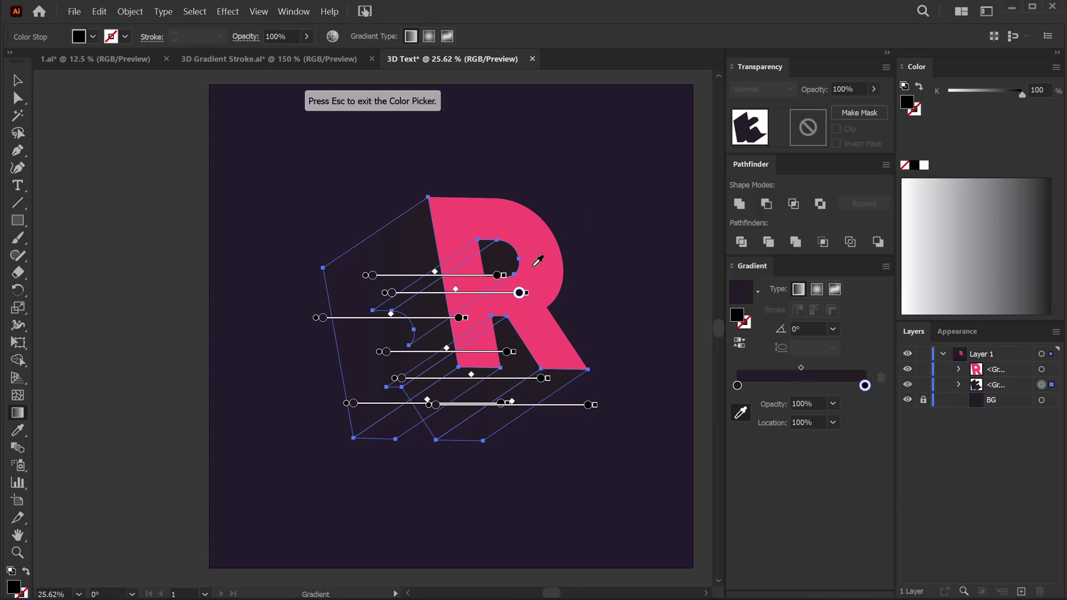
click(536, 260)
key(Escape)
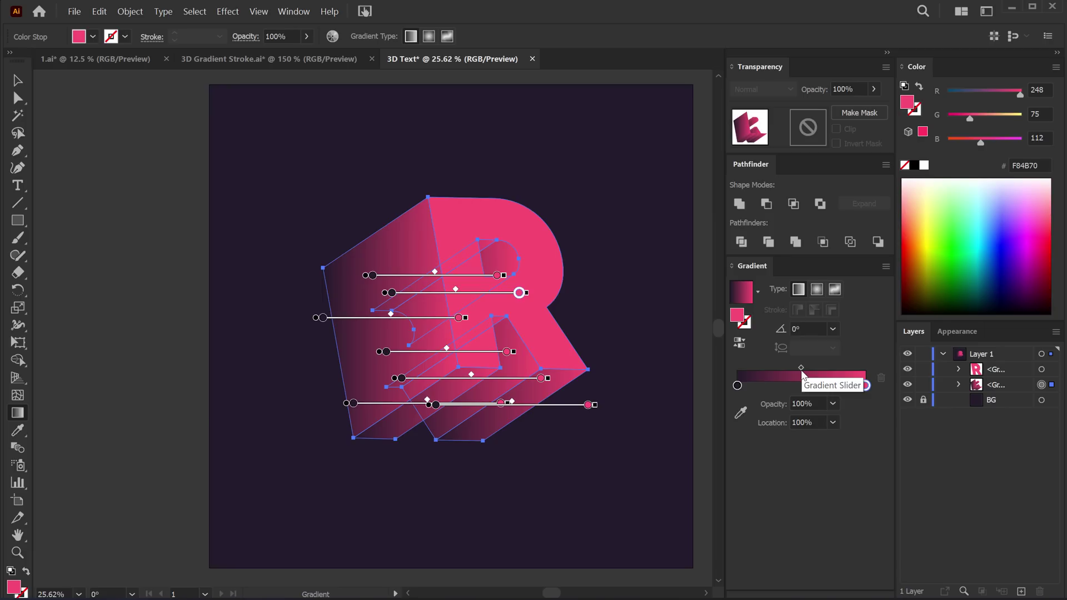
Move the gradient midpoint to 87% toward the pink end
drag(800, 368, 848, 367)
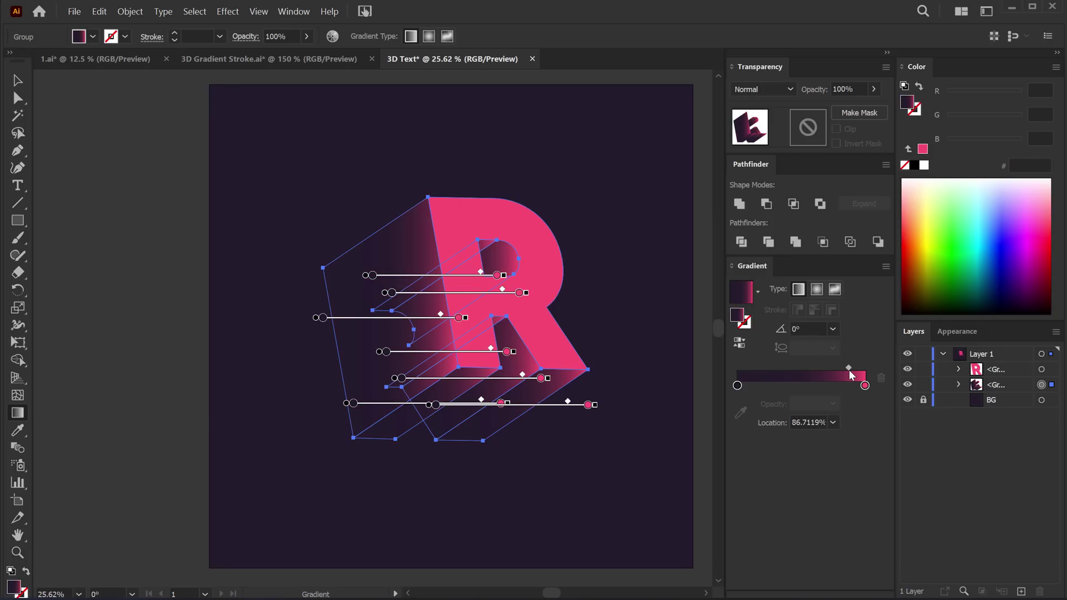
drag(849, 369, 849, 366)
key(v)
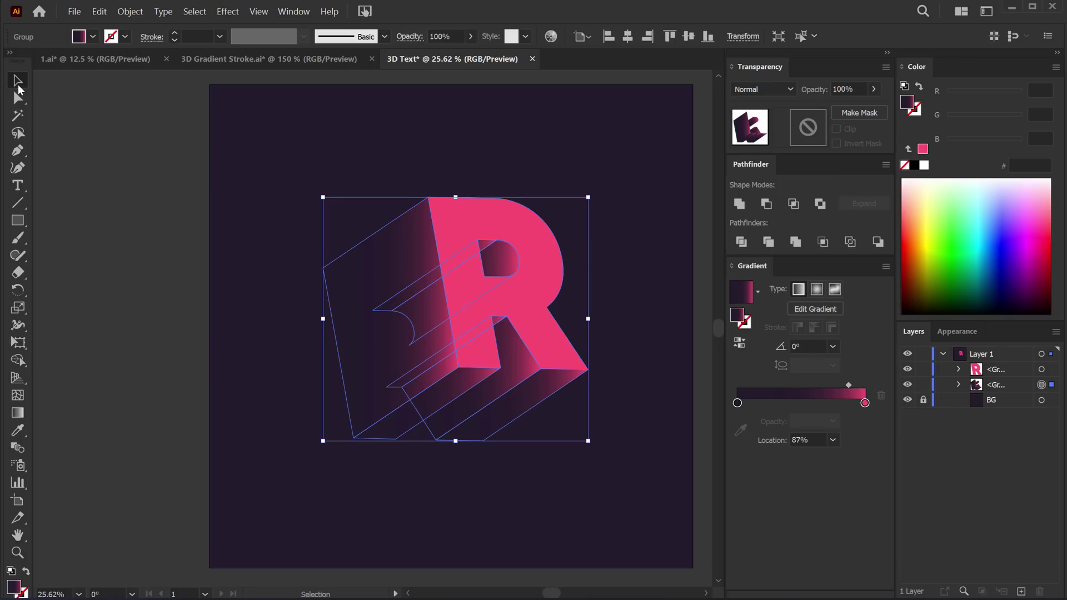
click(254, 179)
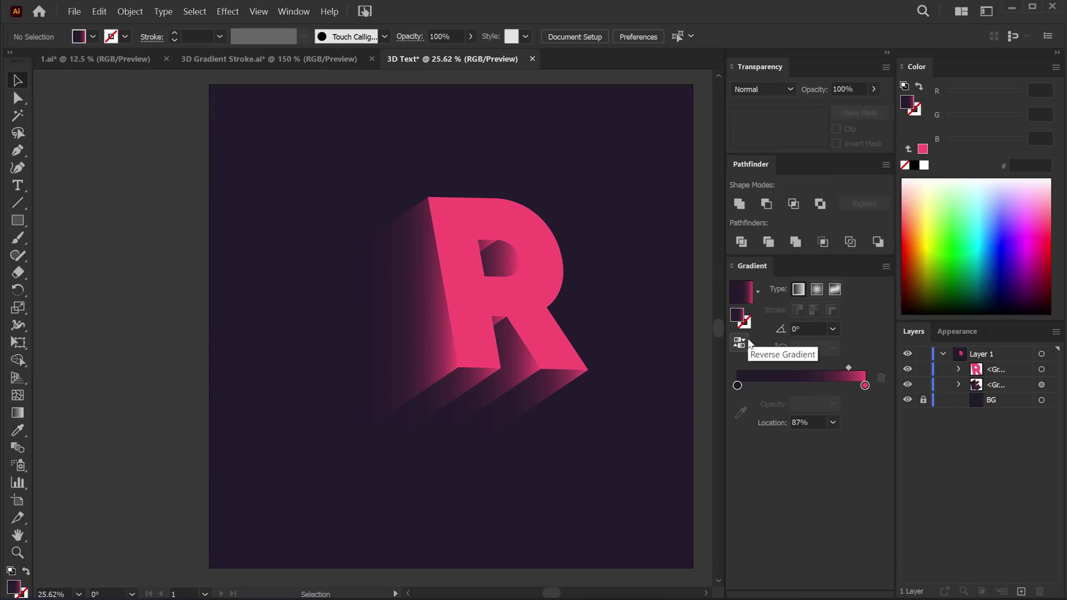
Unite the two overlapping extrusion paths of the R's counter into one shape
scroll(526, 285, up, 2)
scroll(465, 222, up, 1)
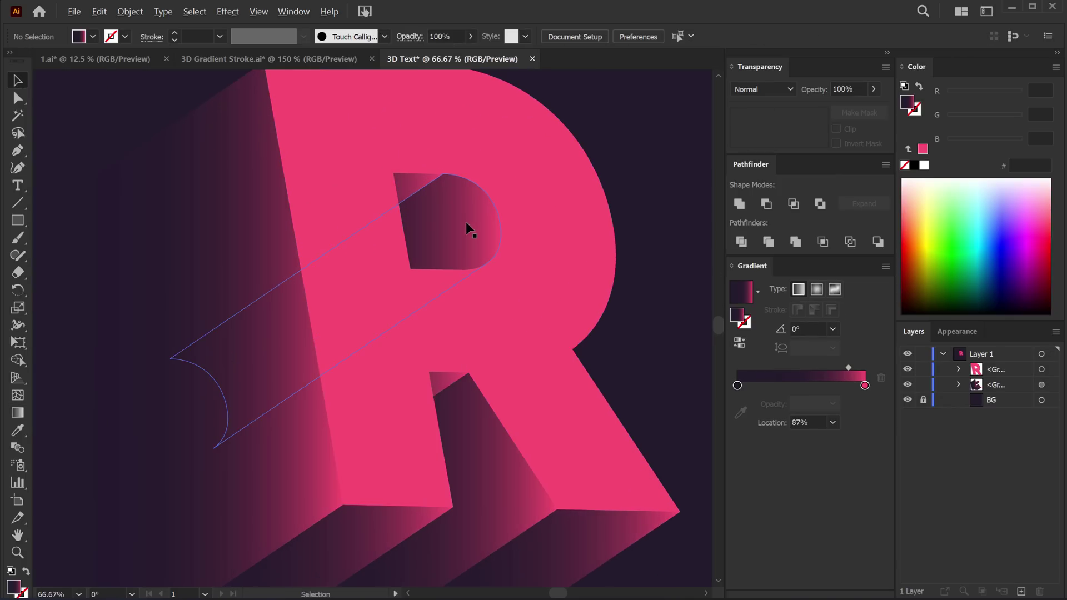
click(427, 201)
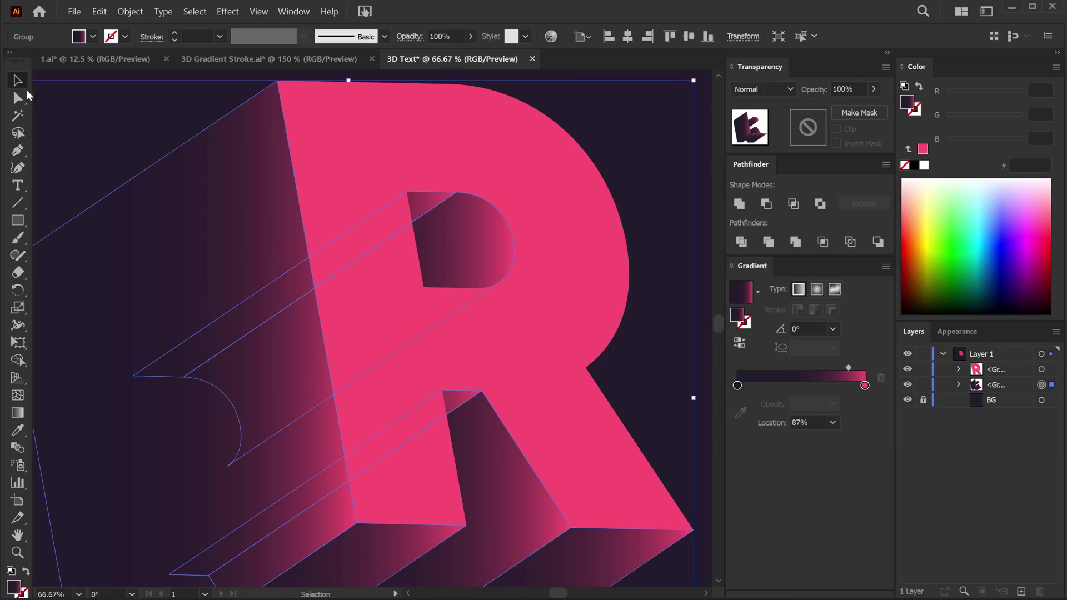
click(17, 98)
click(653, 189)
click(428, 205)
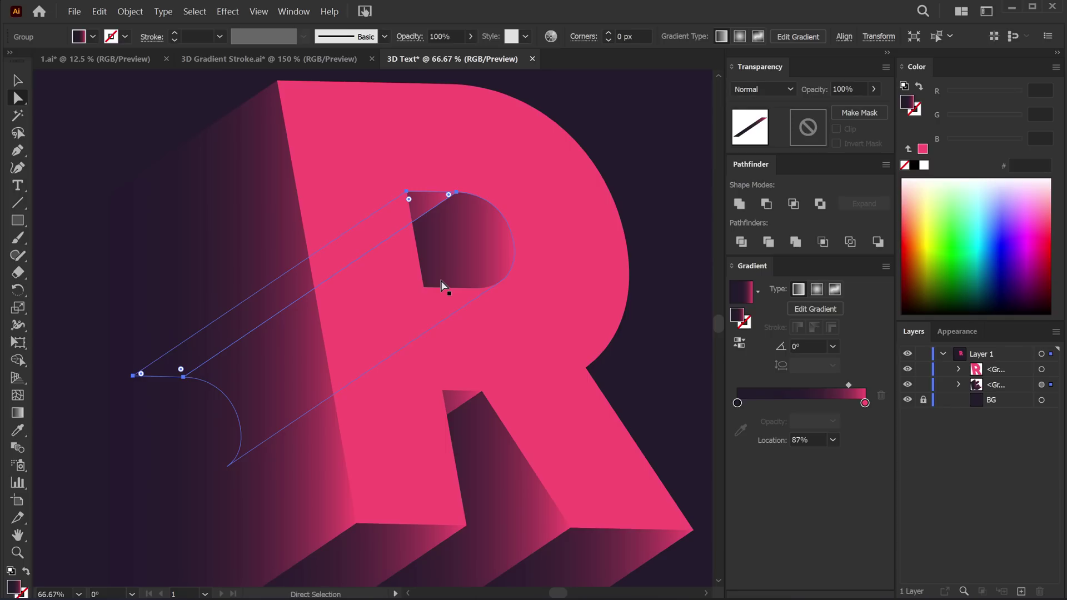
click(475, 248)
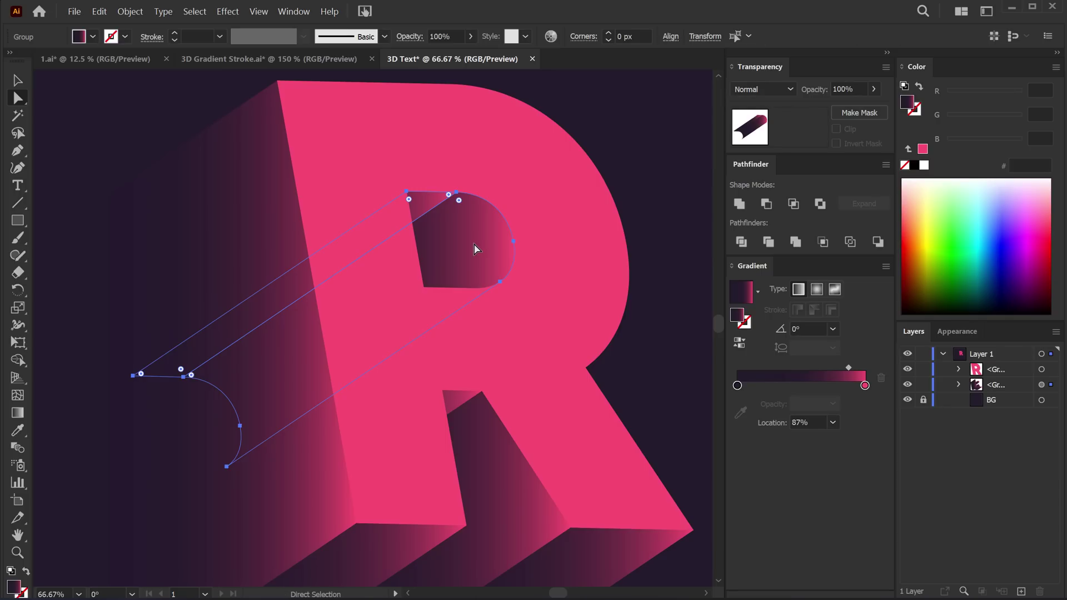
click(742, 205)
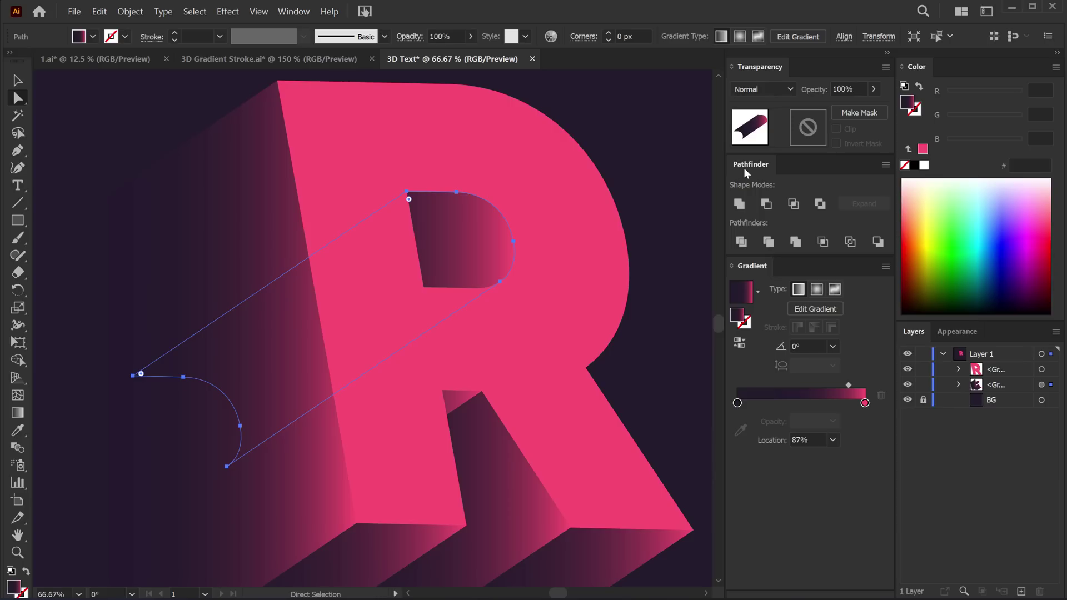
Unite the overlapping extrusion pieces under the R's leg into one shape
click(289, 12)
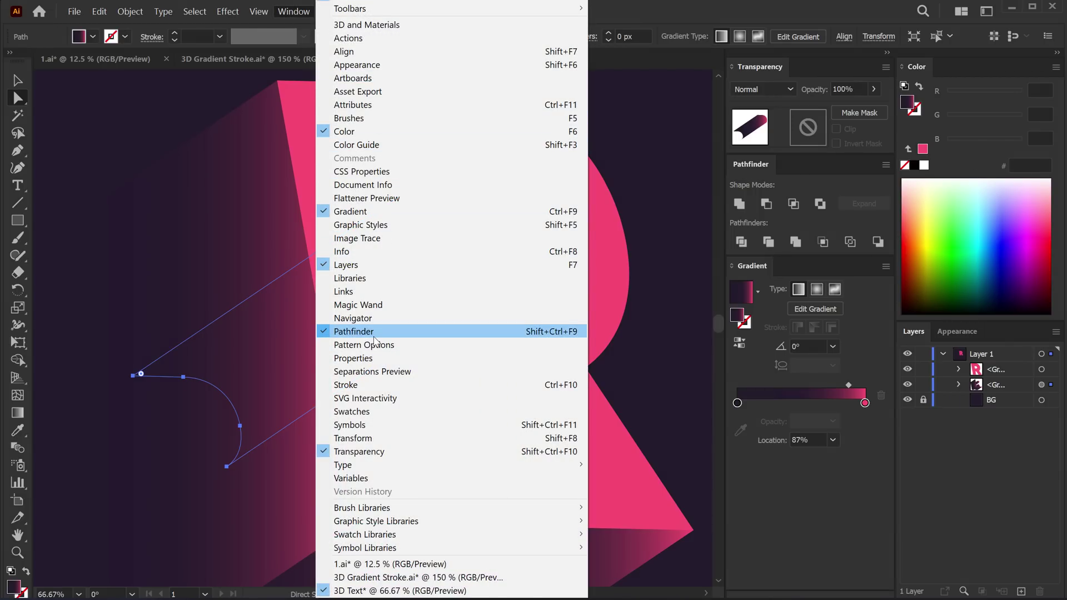
click(645, 153)
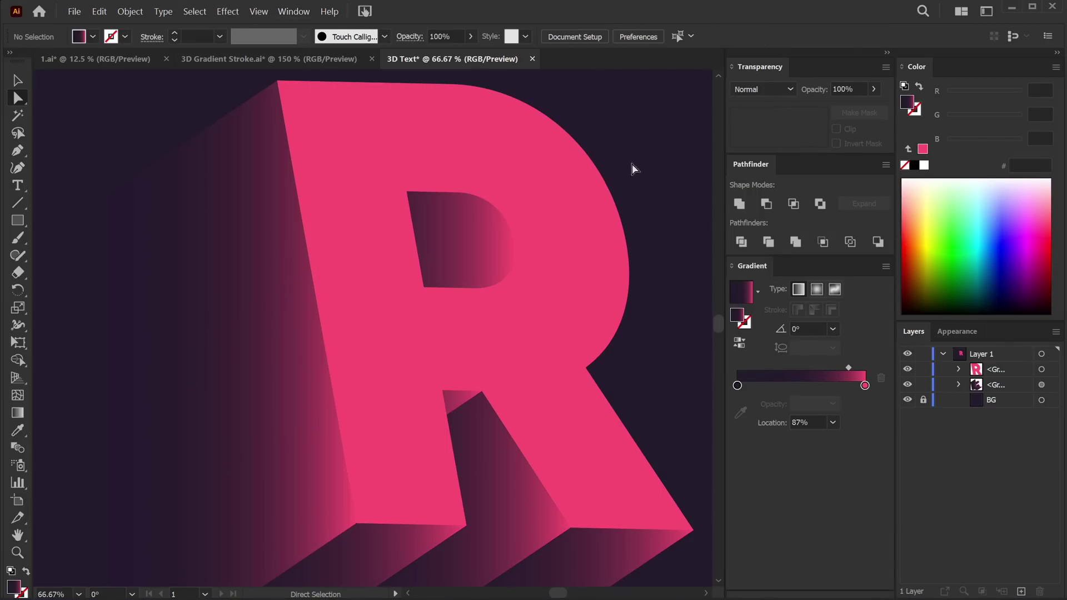
click(463, 404)
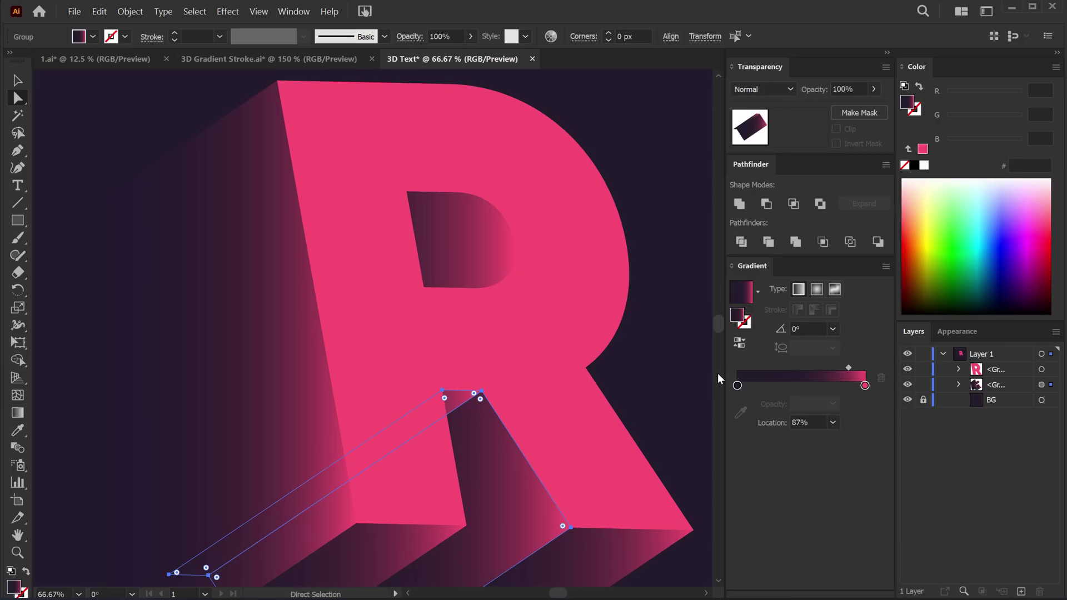
click(745, 206)
alt+scroll(559, 245, down, 2)
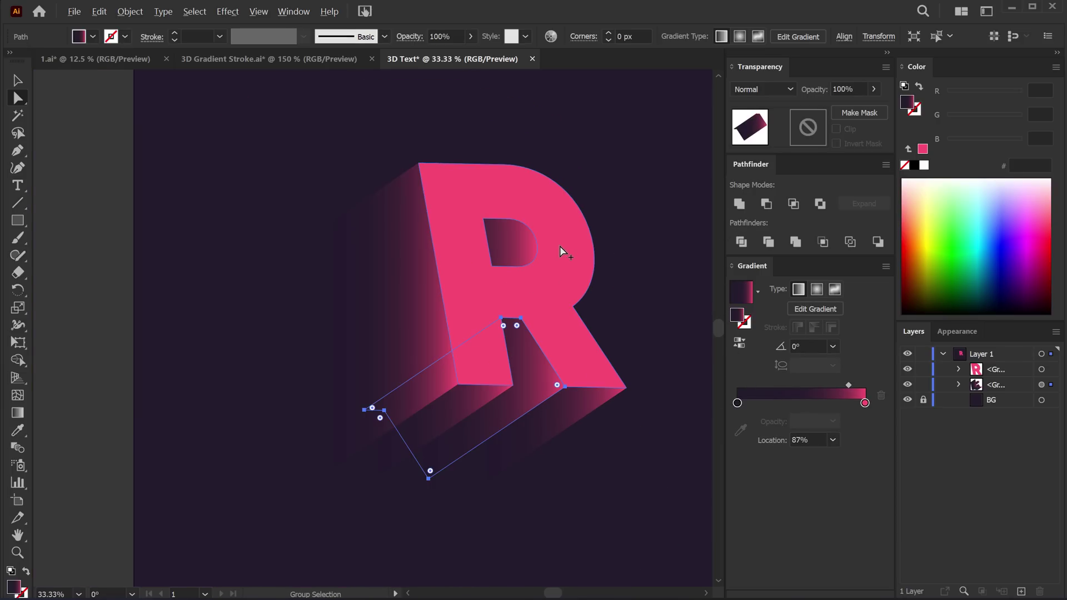
click(17, 80)
click(285, 130)
drag(421, 153, 389, 192)
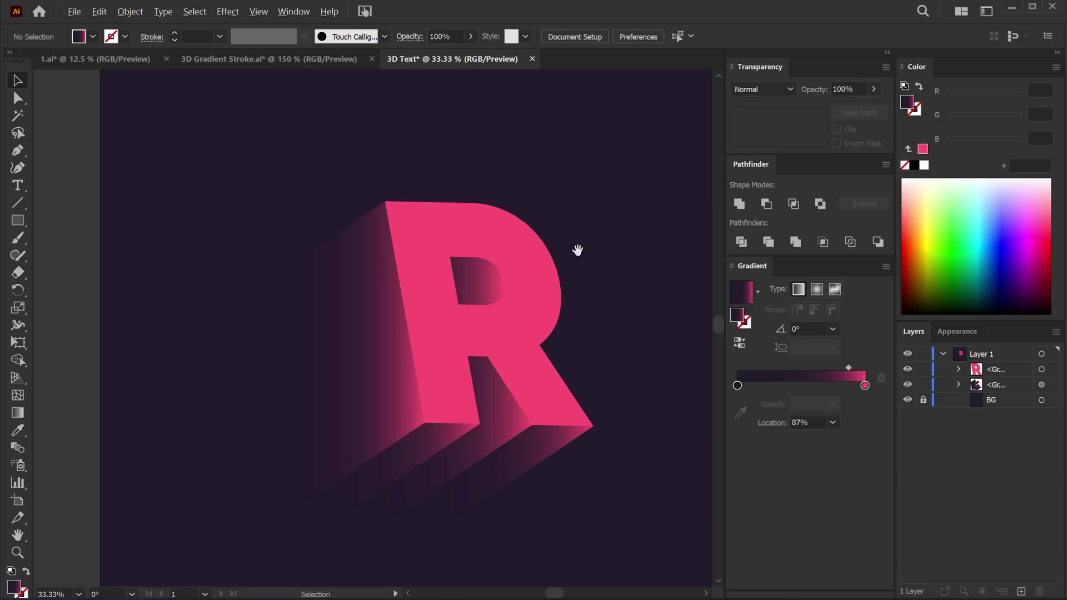
alt+scroll(578, 250, up, 2)
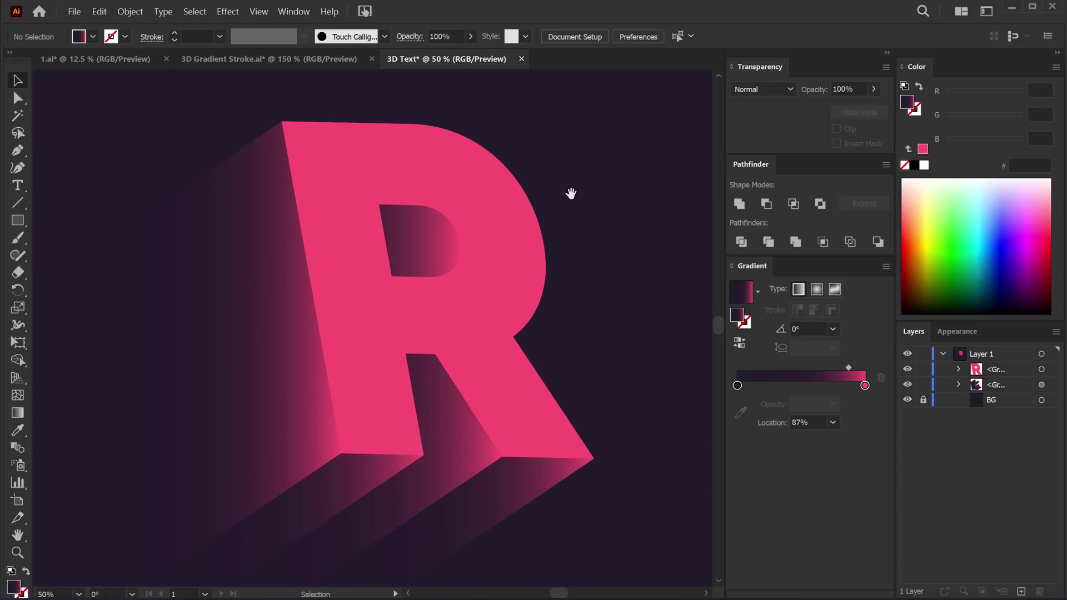
Paste a copy of the pink R face in front of the original
click(508, 271)
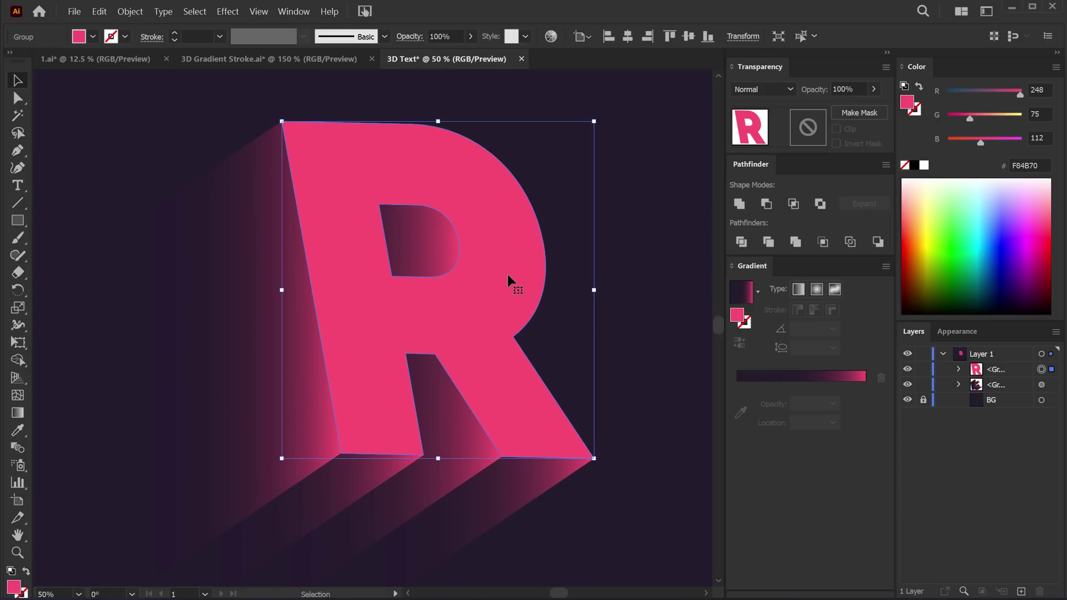
key(a)
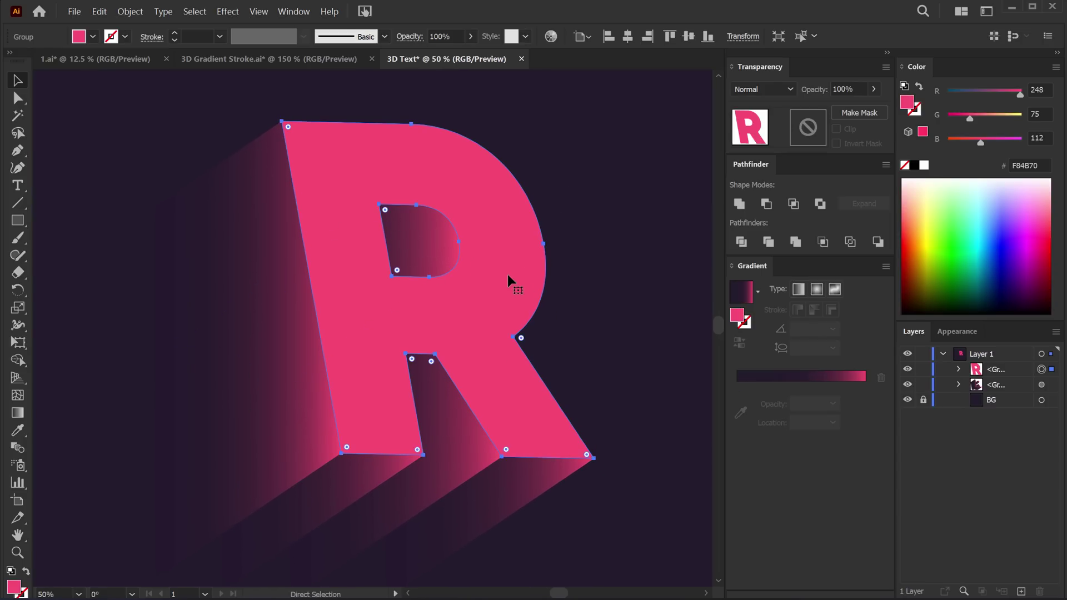
key(ctrl+c)
key(ctrl+f)
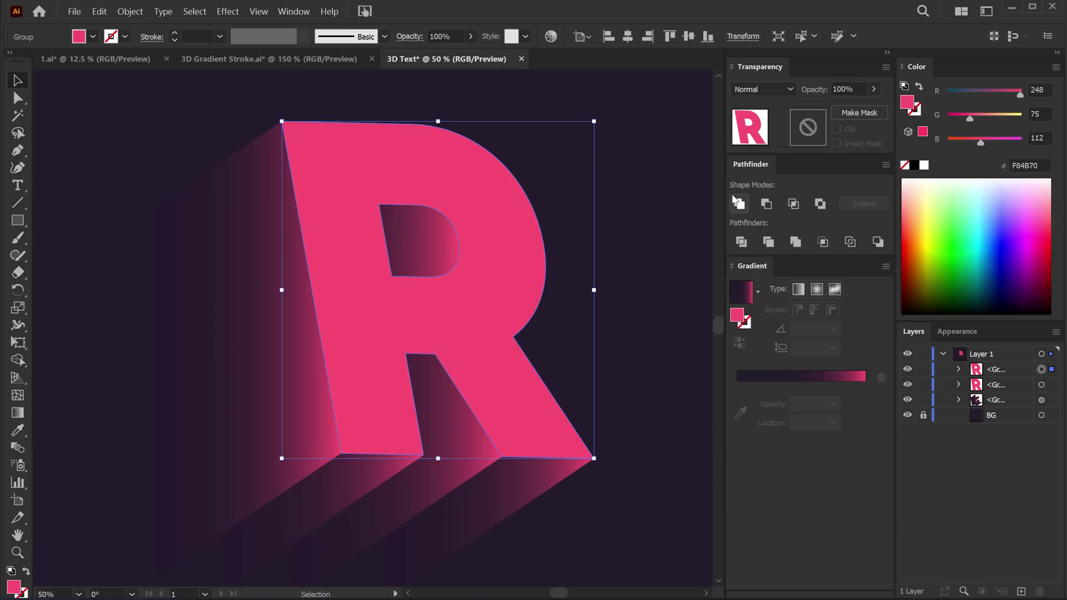
Give the copy a diagonal White, Black gradient in Soft Light blend mode
click(744, 295)
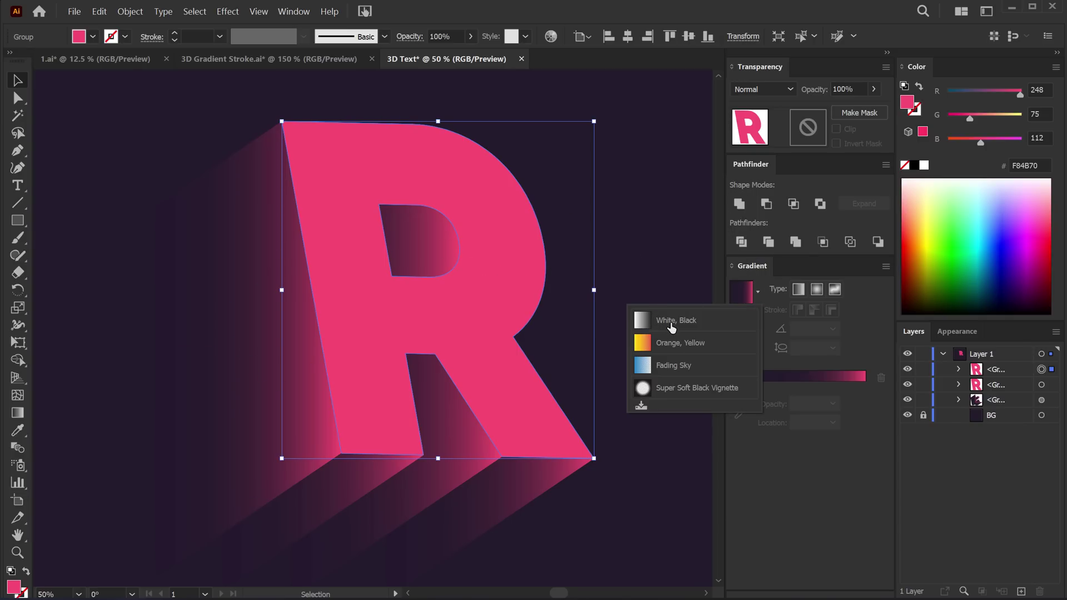
click(672, 322)
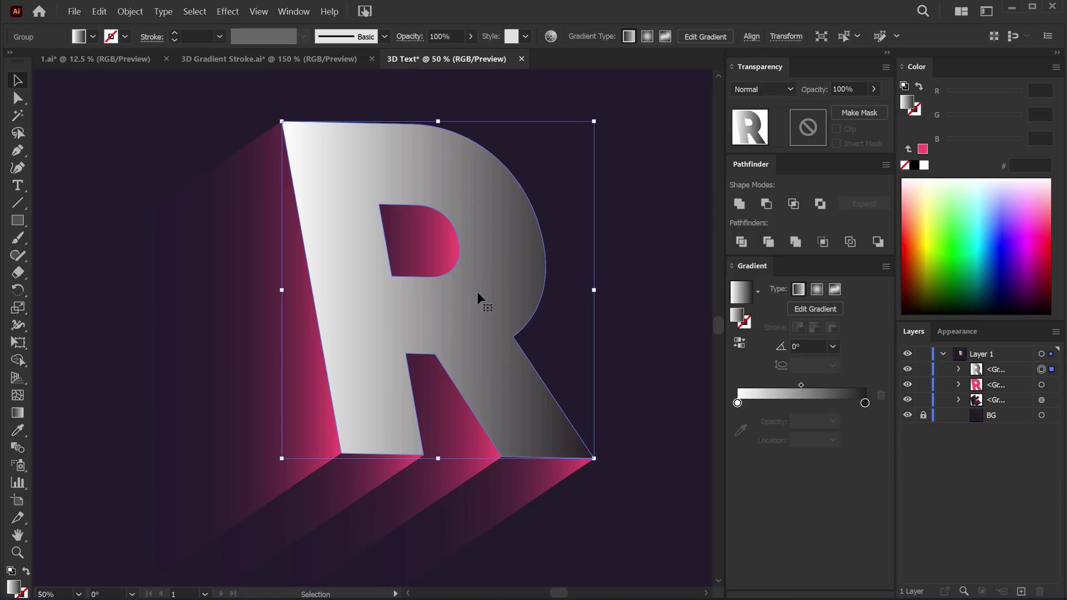
key(g)
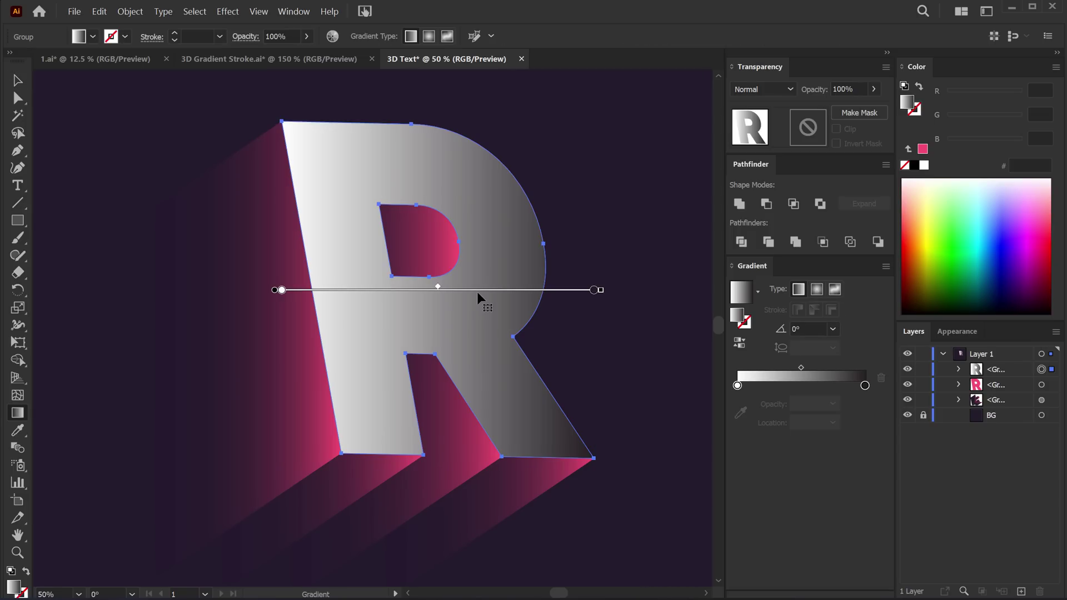
mouse_move(297, 130)
mouse_down()
mouse_move(516, 387)
mouse_move(576, 478)
mouse_up()
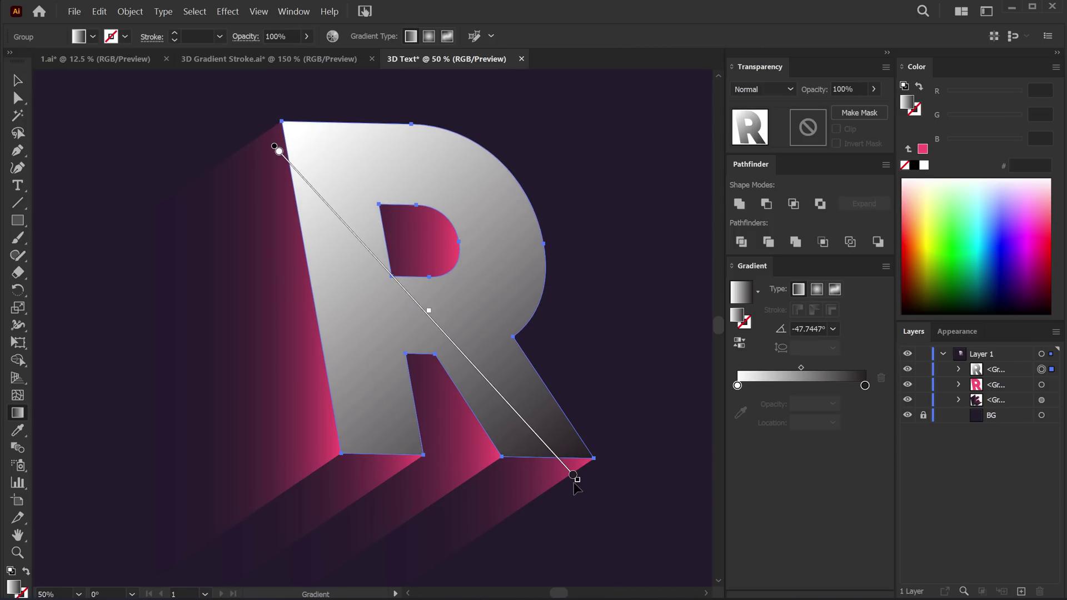
click(777, 92)
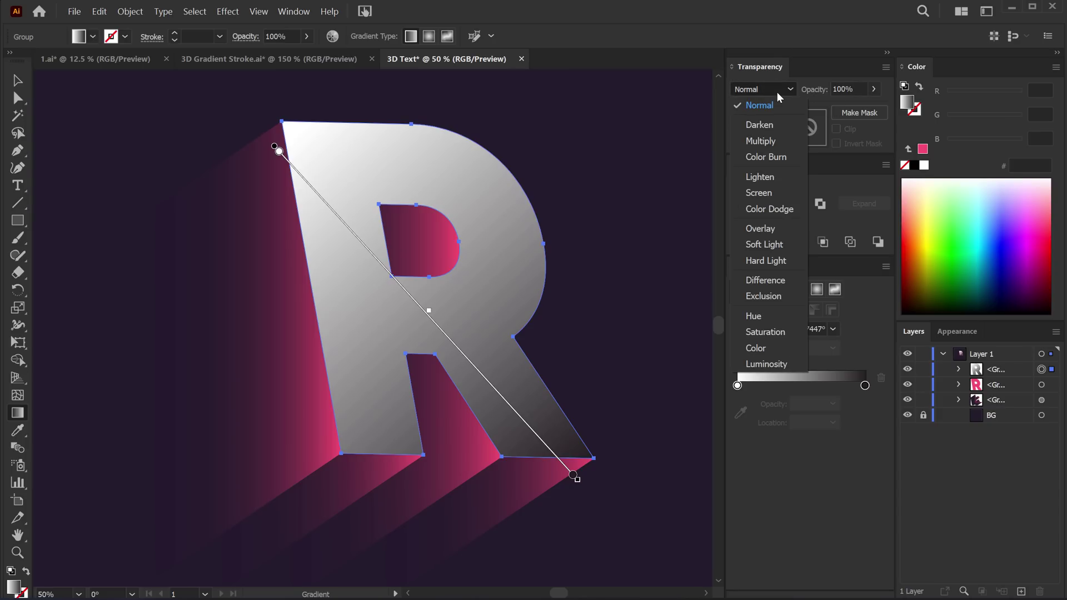
click(764, 243)
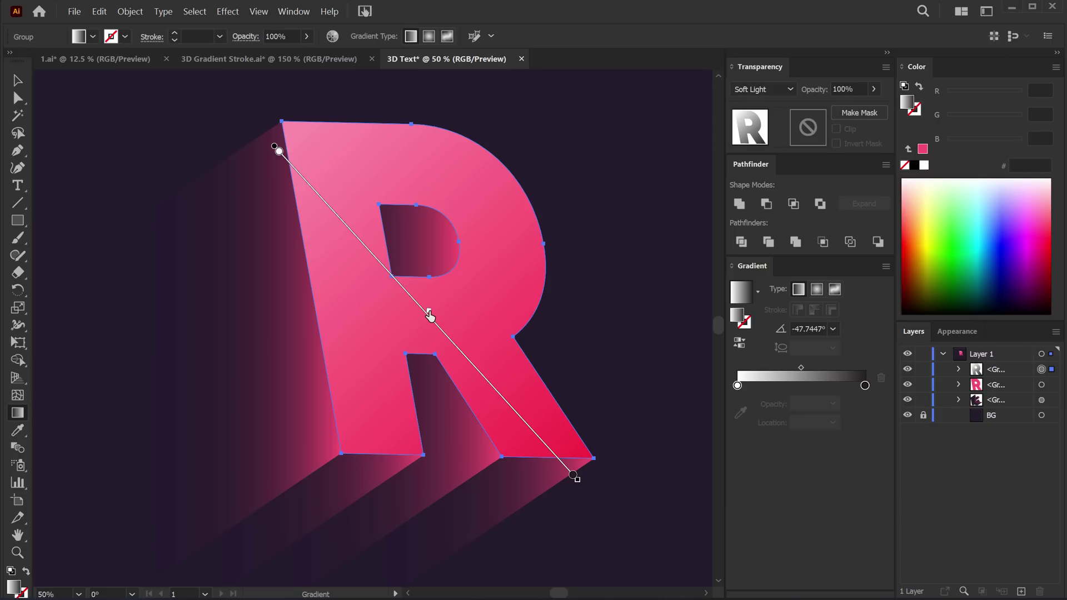
Shift the gradient midpoint and endpoints up-left to brighten the R's top-left
drag(429, 312, 418, 300)
mouse_move(573, 474)
mouse_down()
mouse_move(619, 525)
mouse_move(605, 510)
mouse_up()
drag(278, 150, 247, 102)
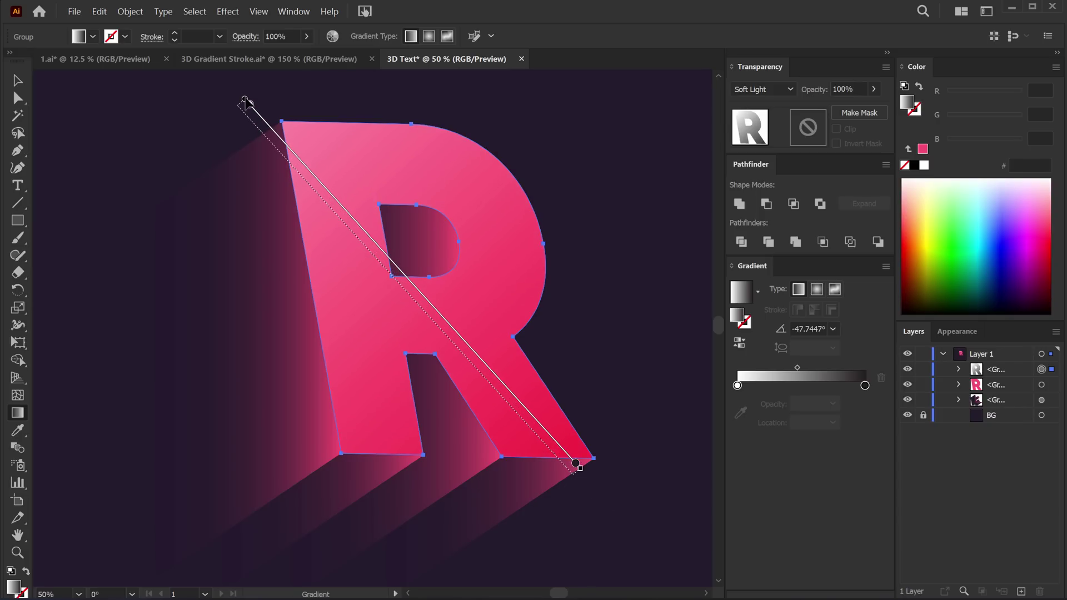
key(v)
click(492, 271)
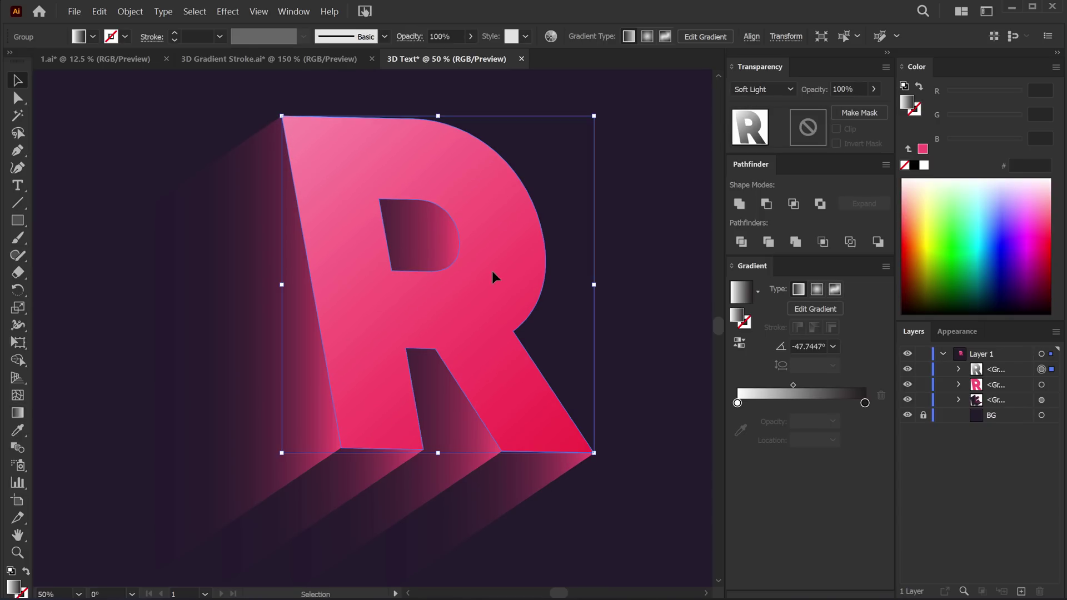
Paste another copy of the R face in front and swap its fill into the stroke
key(ctrl+c)
key(ctrl+f)
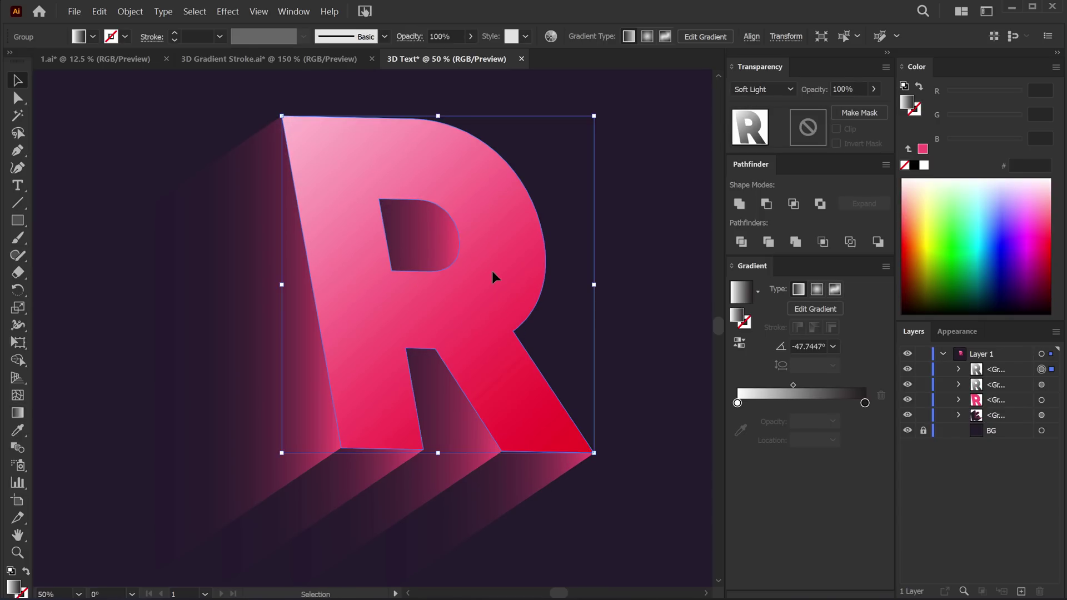
click(93, 37)
key(shift+x)
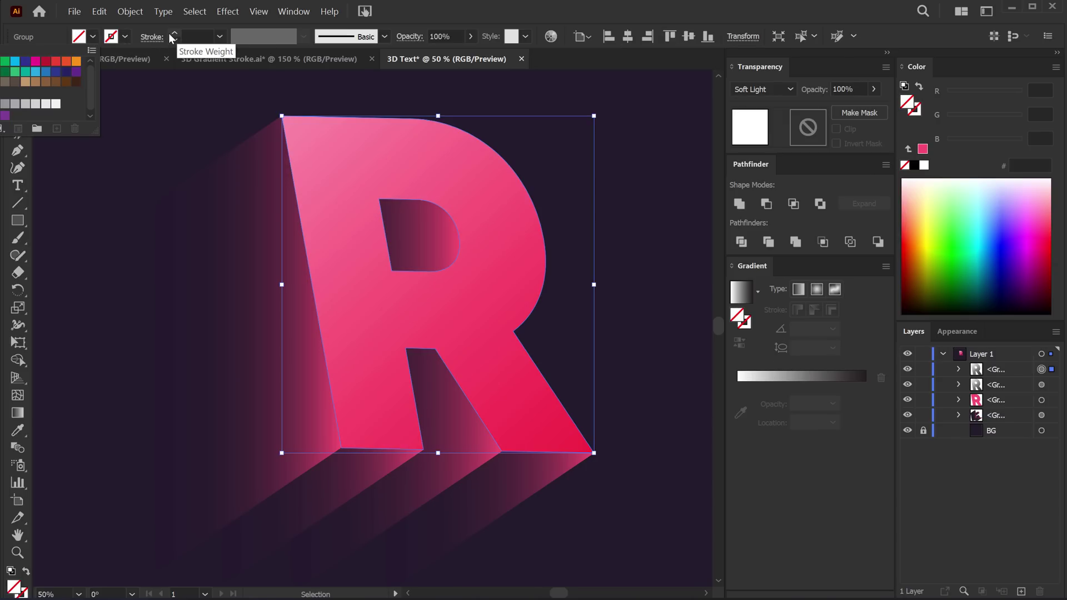
key(Escape)
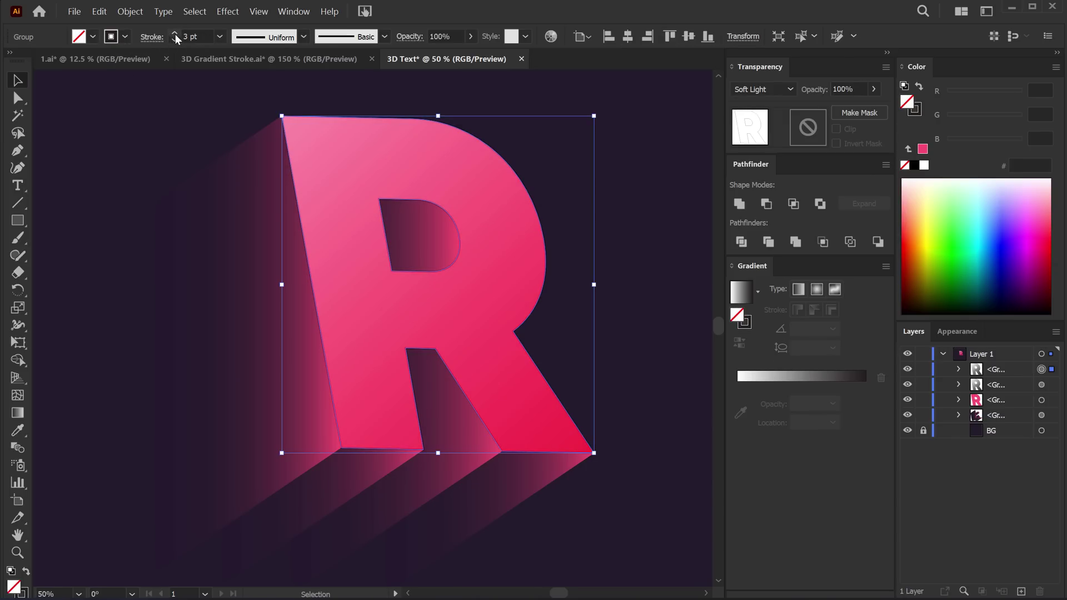
Set the copy's stroke to 2 pt white, then reselect the highlight group
click(175, 39)
click(123, 38)
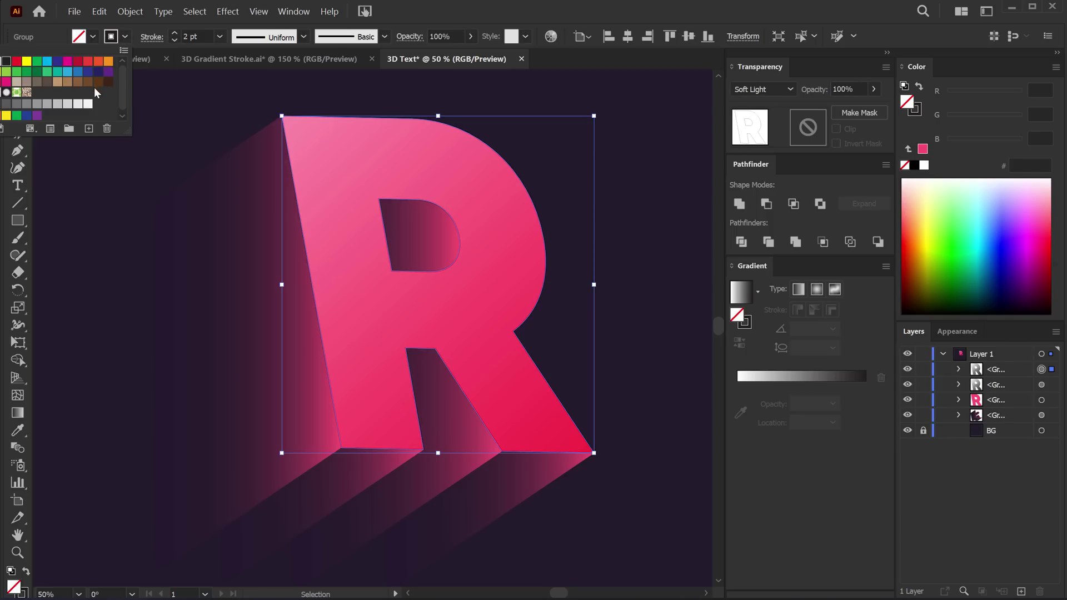
click(88, 104)
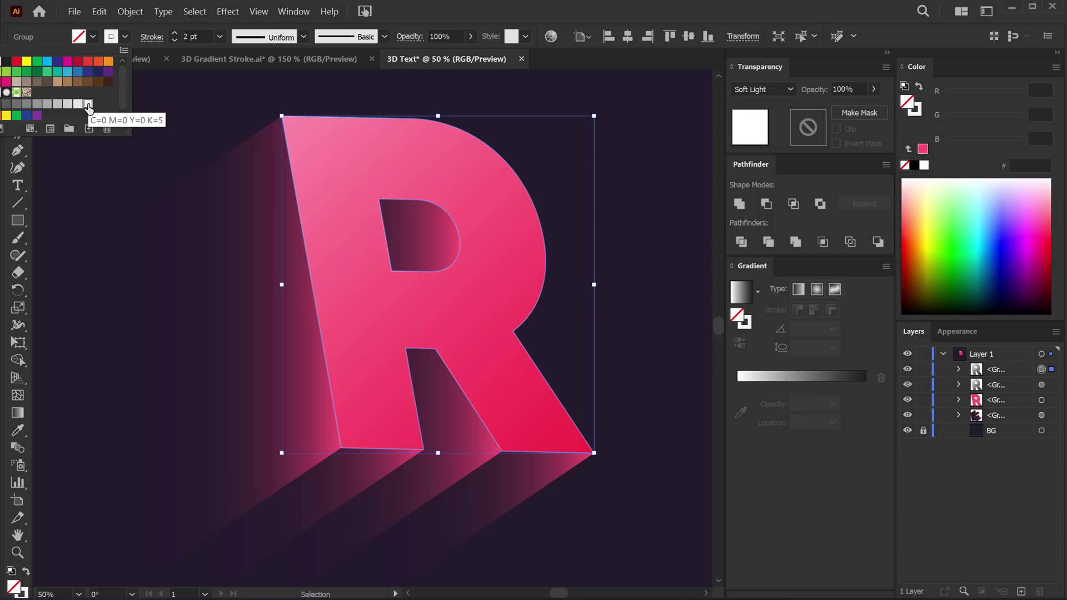
click(656, 136)
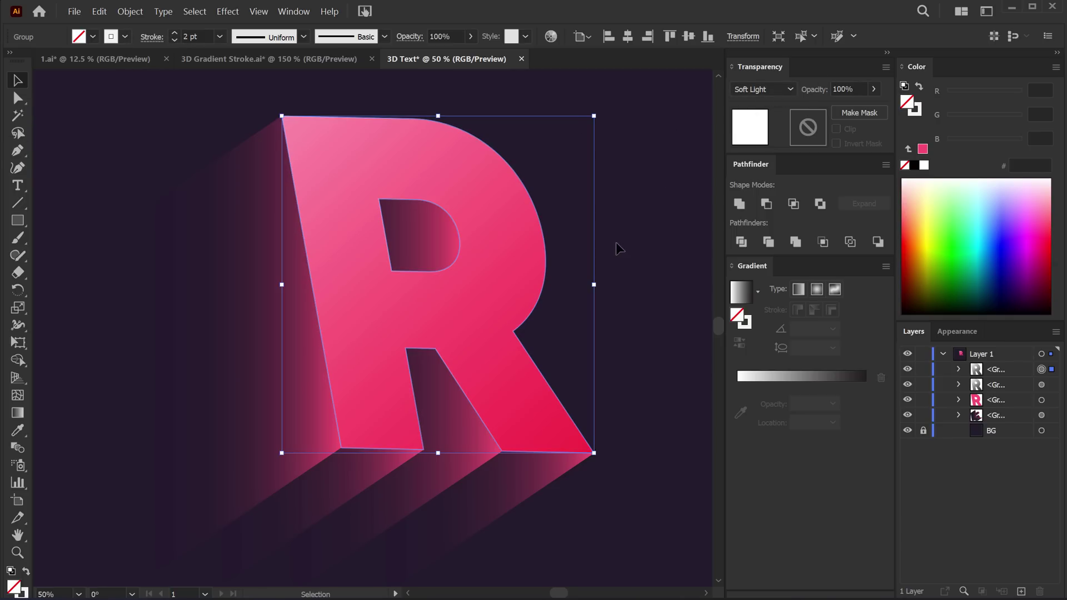
click(634, 287)
scroll(611, 378, up, 1)
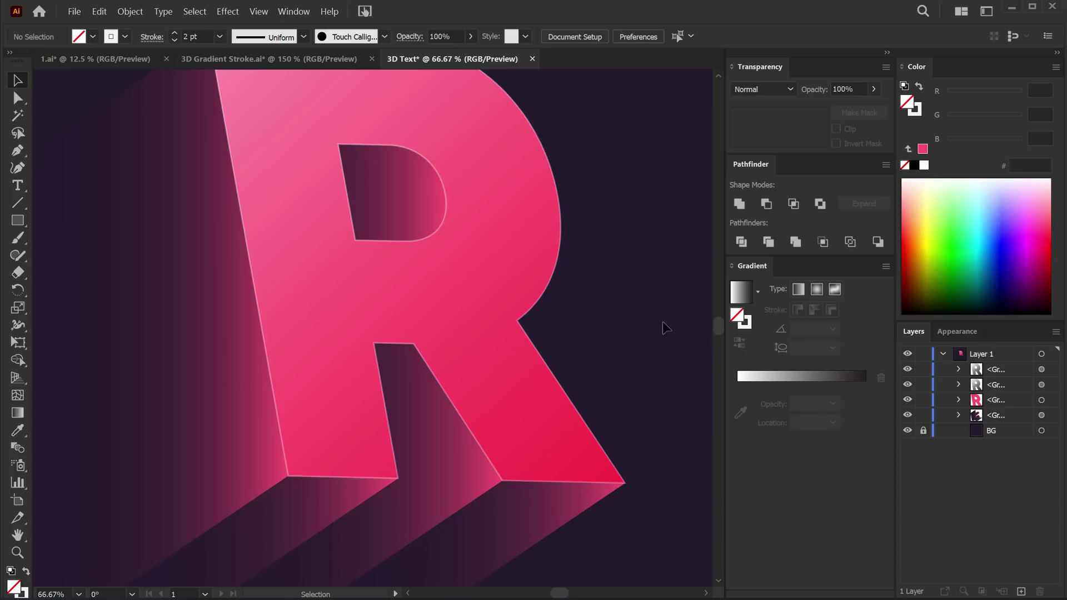
scroll(655, 333, up, 1)
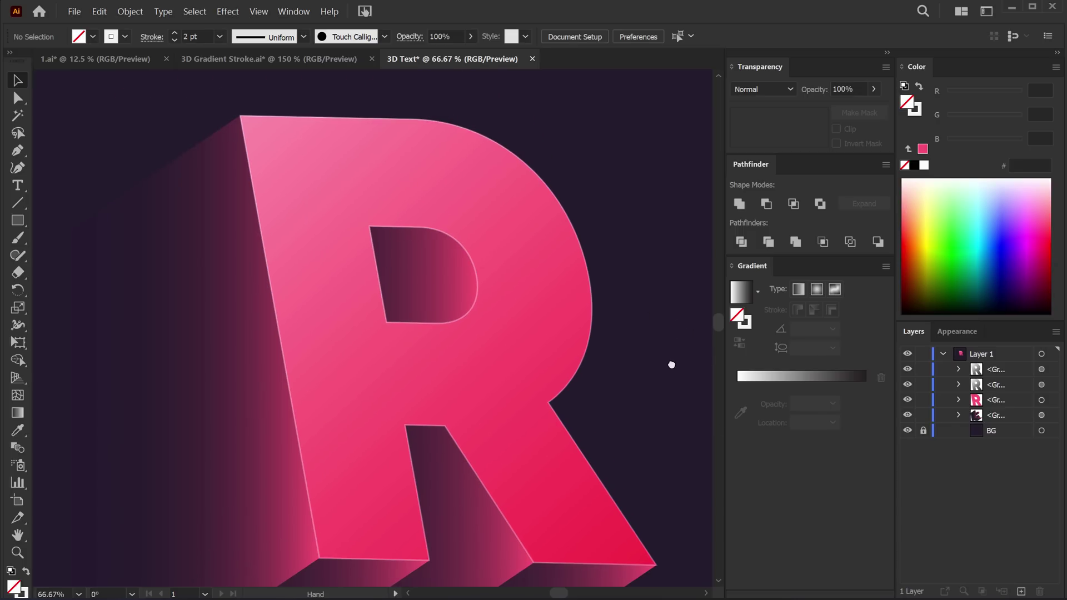
click(475, 302)
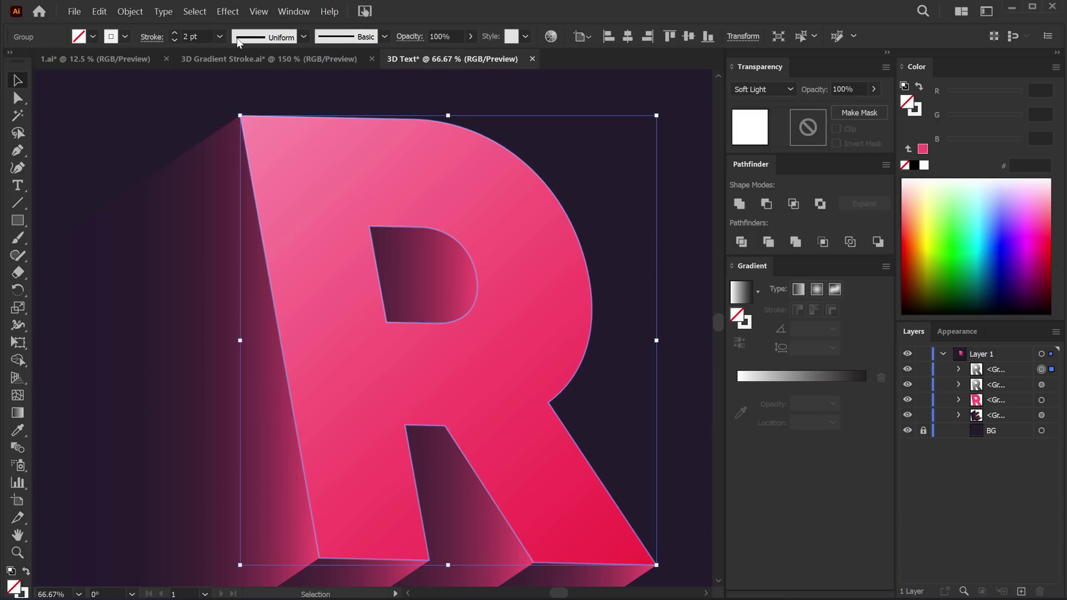
Apply a Gaussian Blur effect with default settings to the highlight group
click(227, 11)
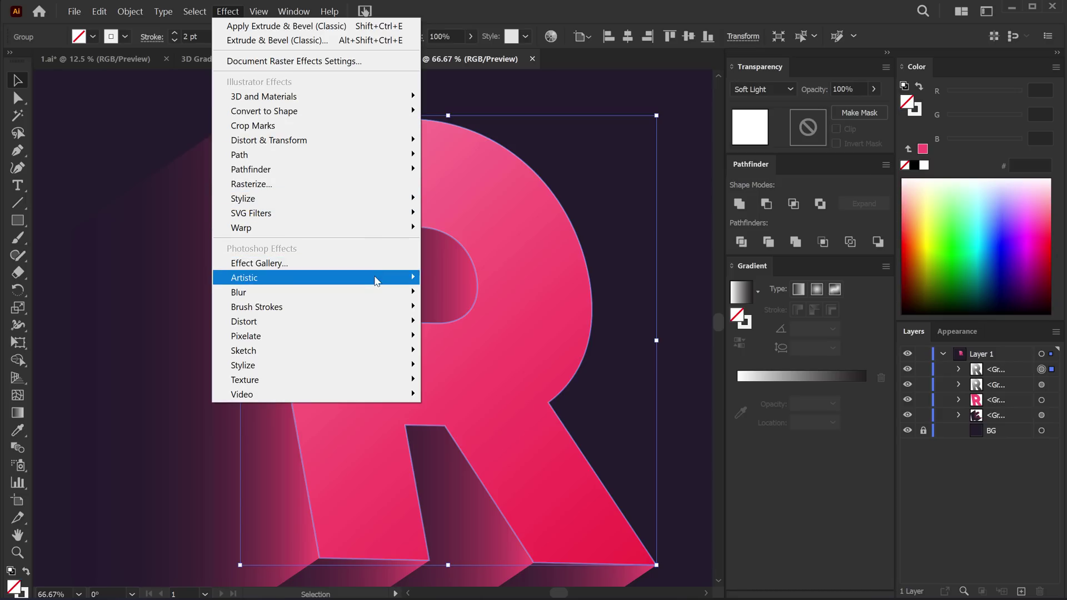
mouse_move(239, 292)
click(456, 292)
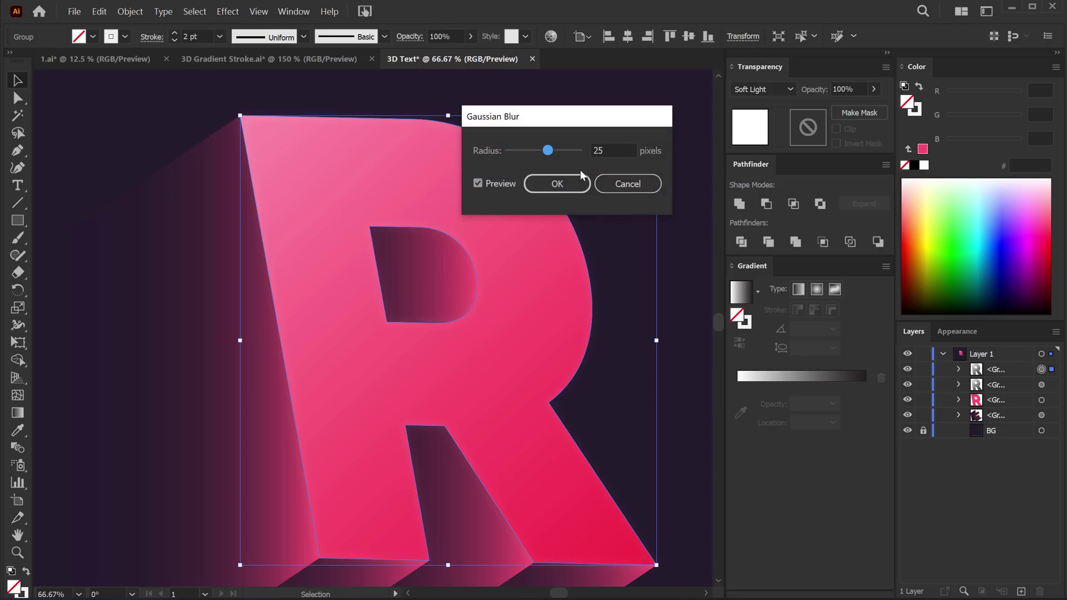
click(555, 184)
click(693, 255)
key(ctrl+1)
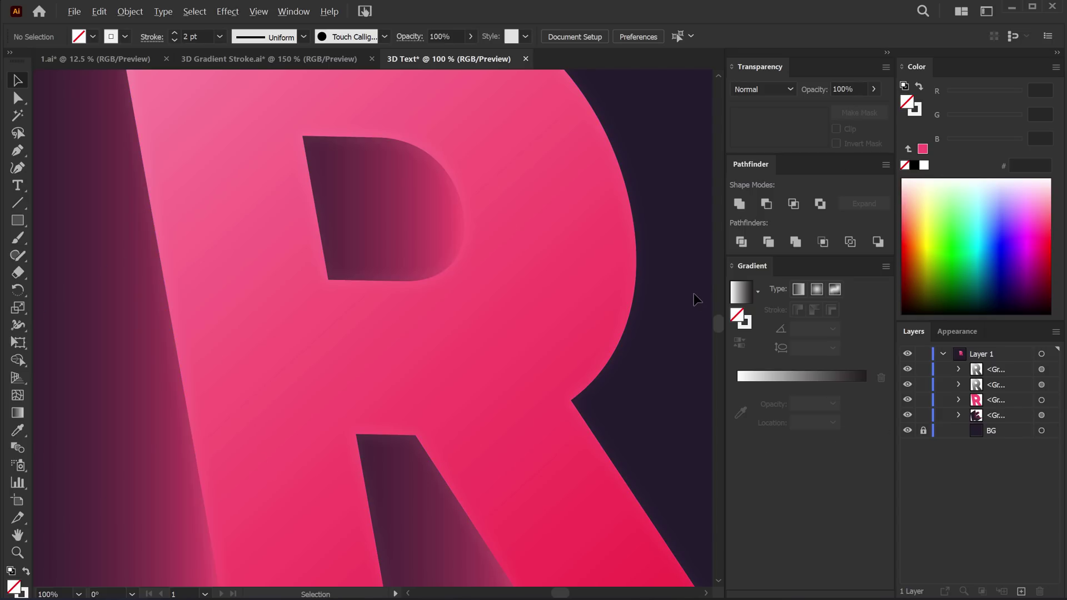
key(ctrl+minus)
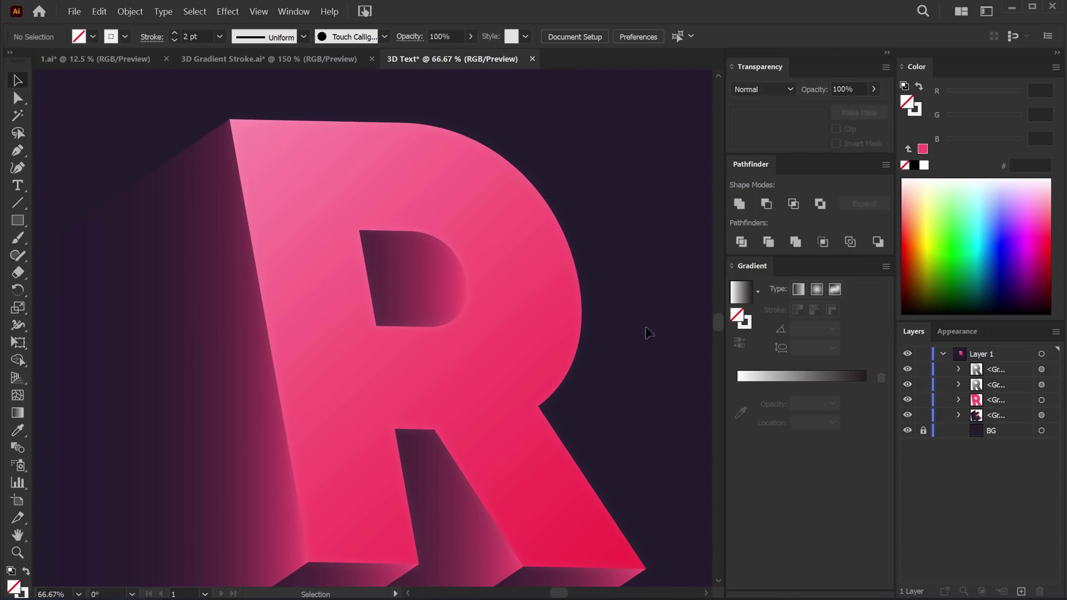
Reopen the Gaussian Blur from Appearance and set its radius to 10 pixels
click(458, 462)
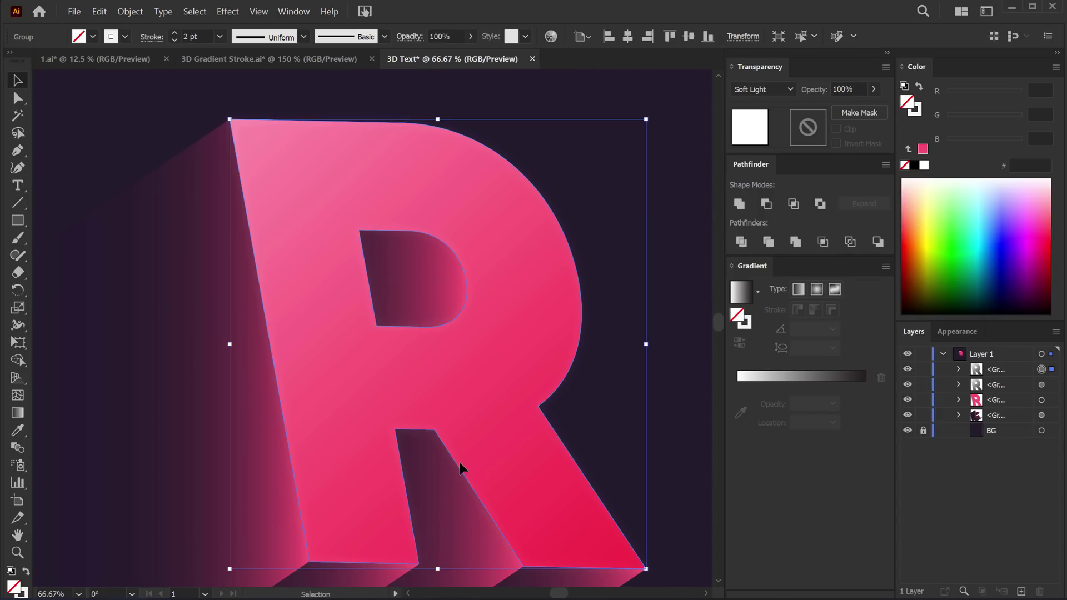
click(959, 332)
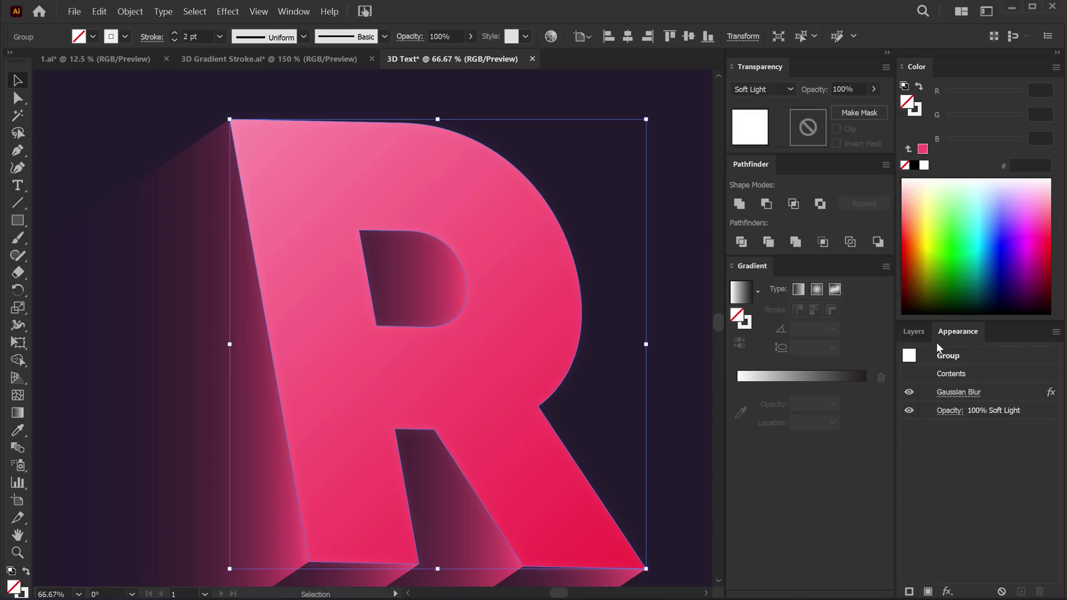
click(958, 392)
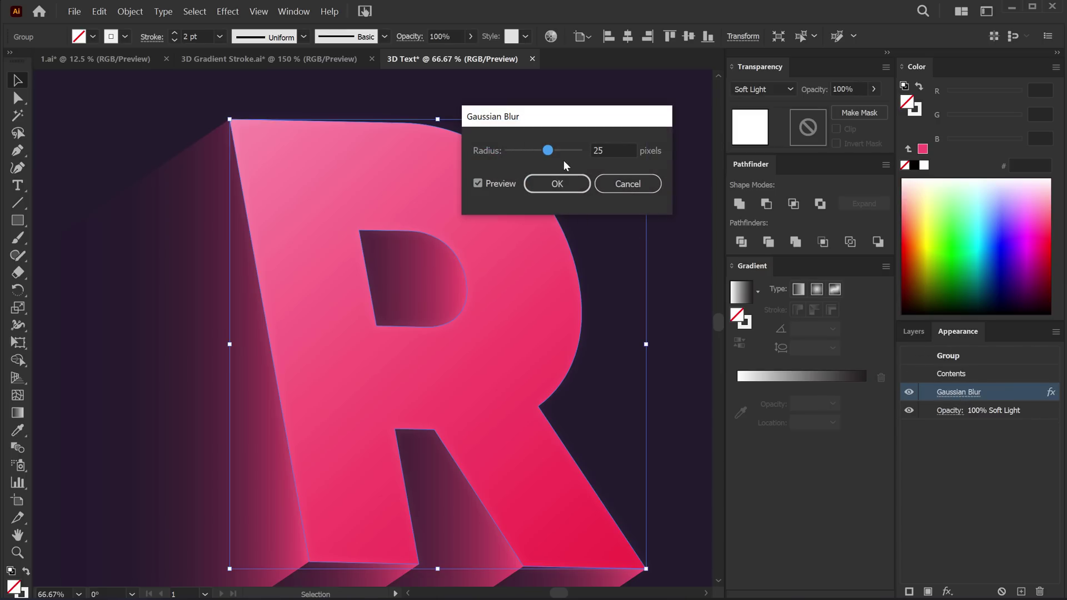
drag(555, 150, 536, 150)
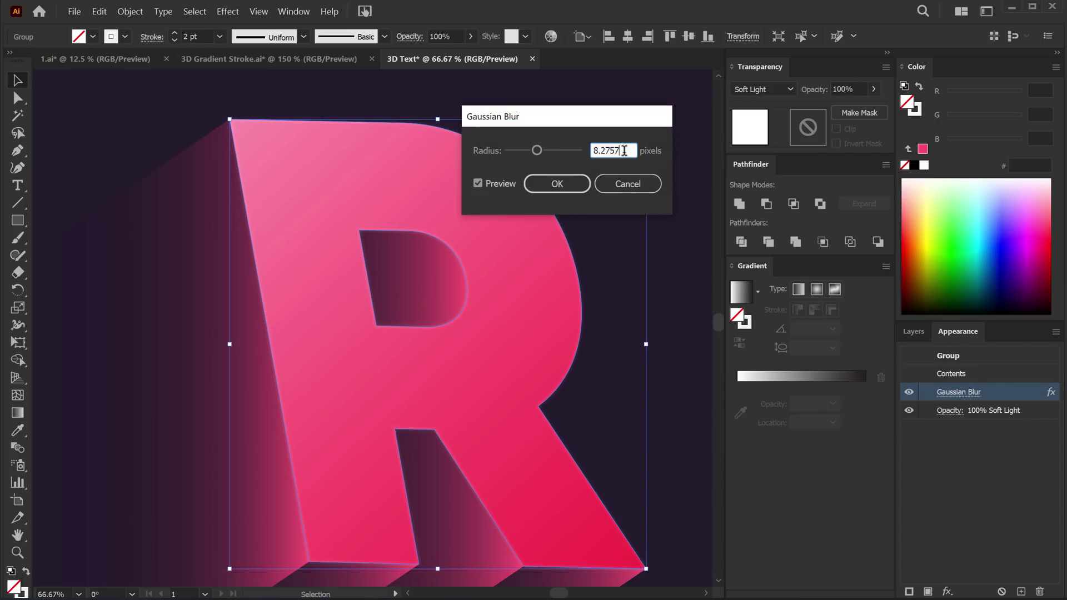
text(10)
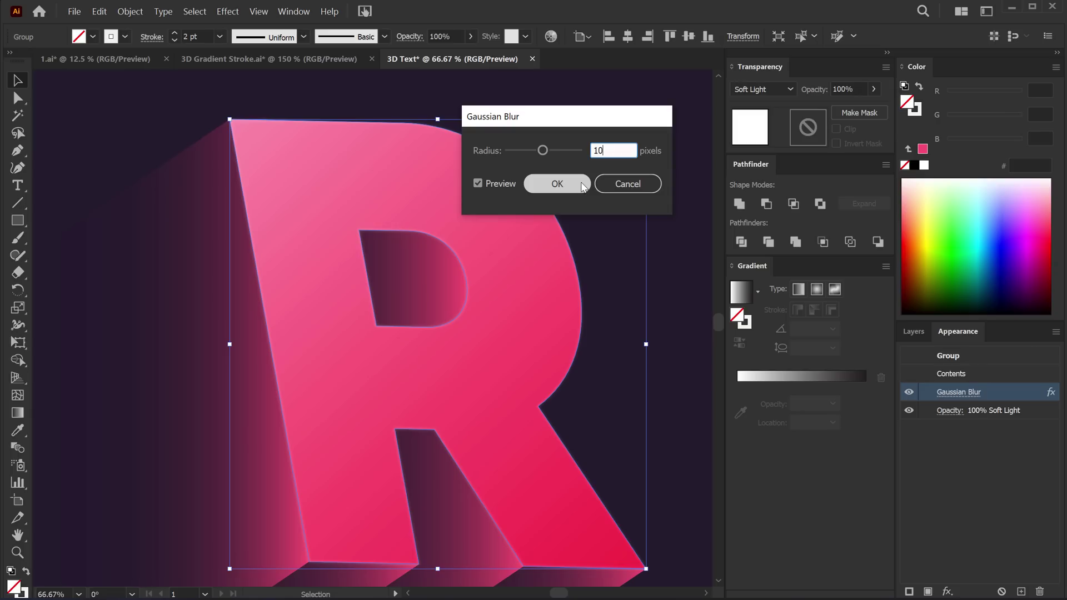
key(Tab)
key(Return)
click(668, 307)
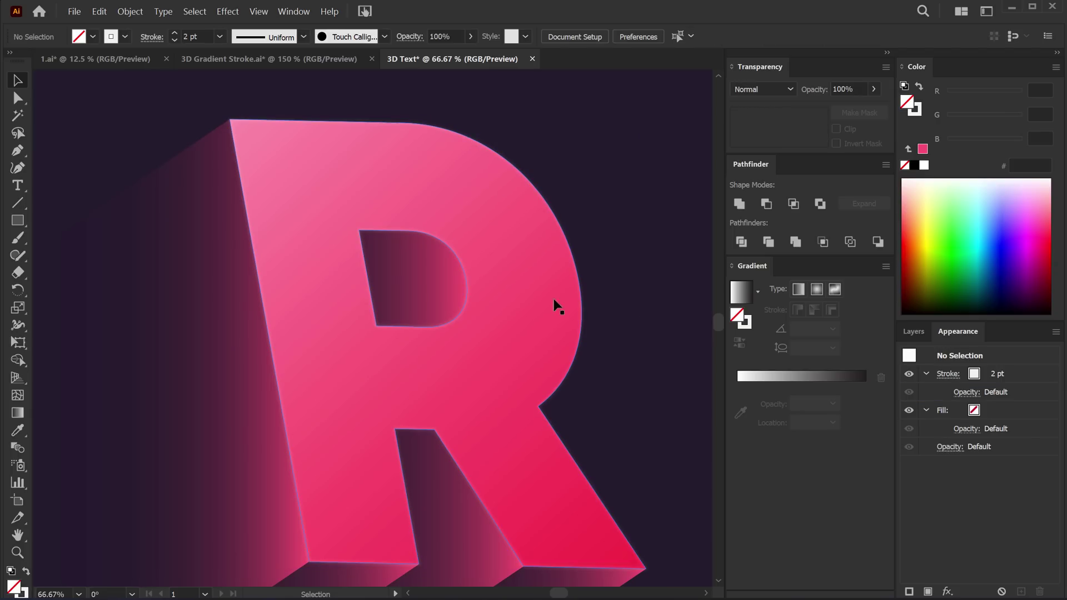
scroll(486, 282, up, 1)
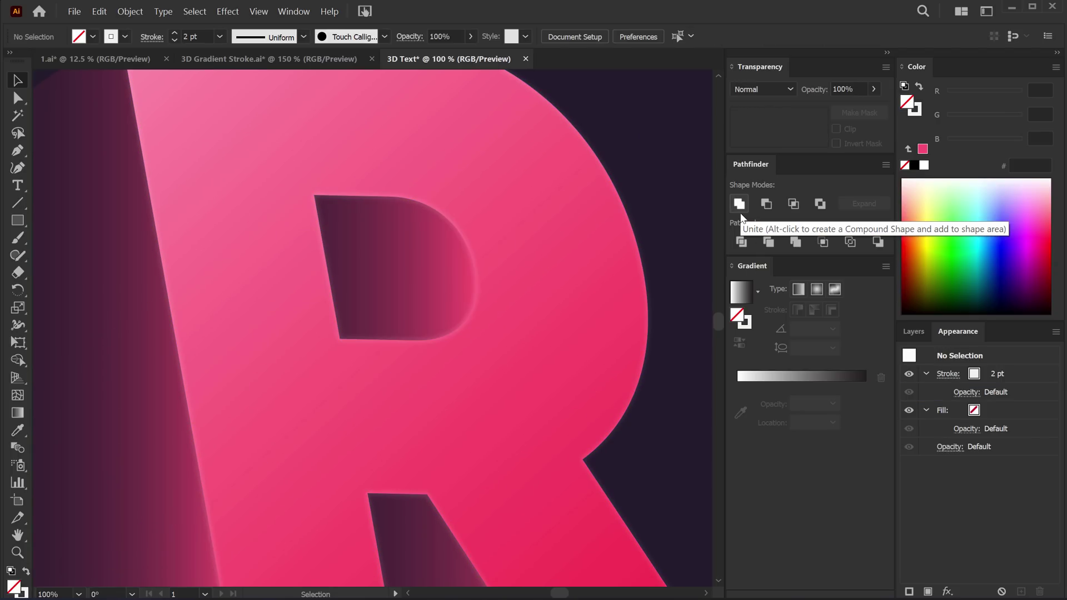
Scale up the whole 3D R and move it lower-left, centred on the purple artboard
scroll(638, 192, down, 2)
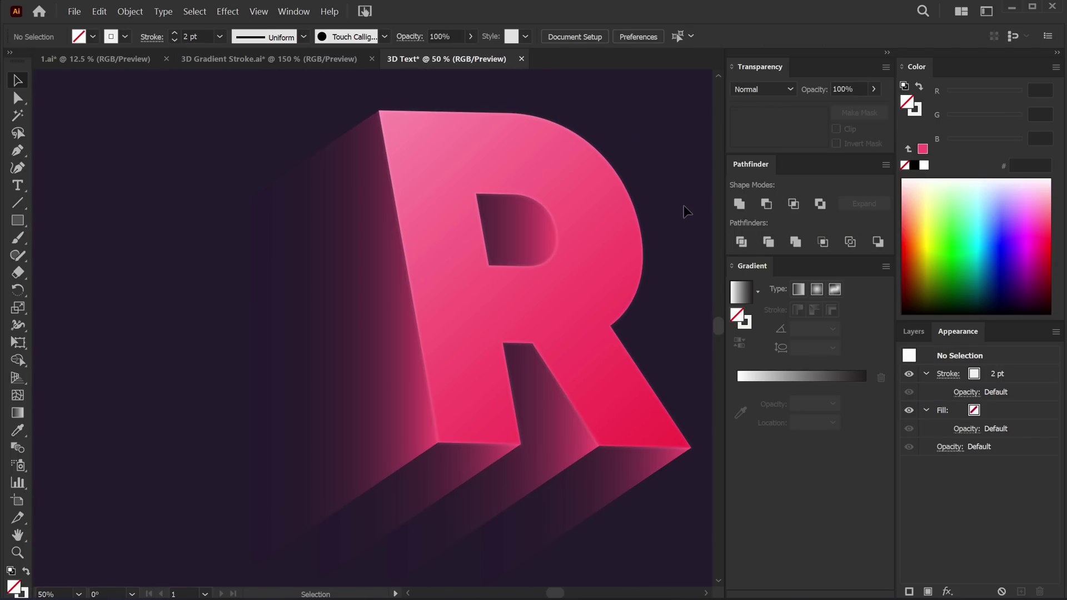
drag(683, 205, 612, 226)
scroll(613, 216, down, 2)
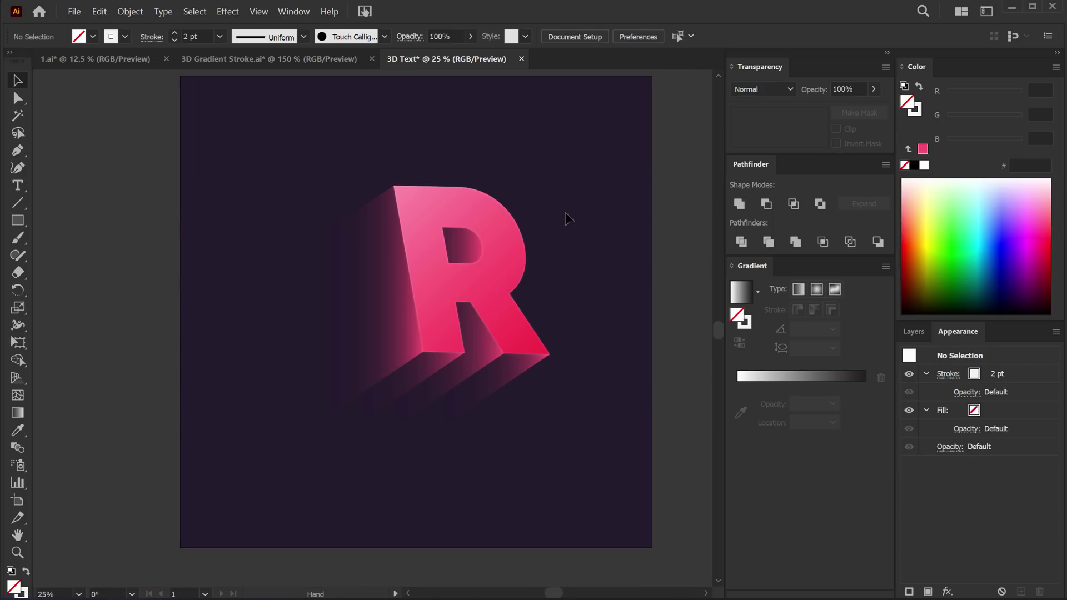
drag(328, 192, 529, 432)
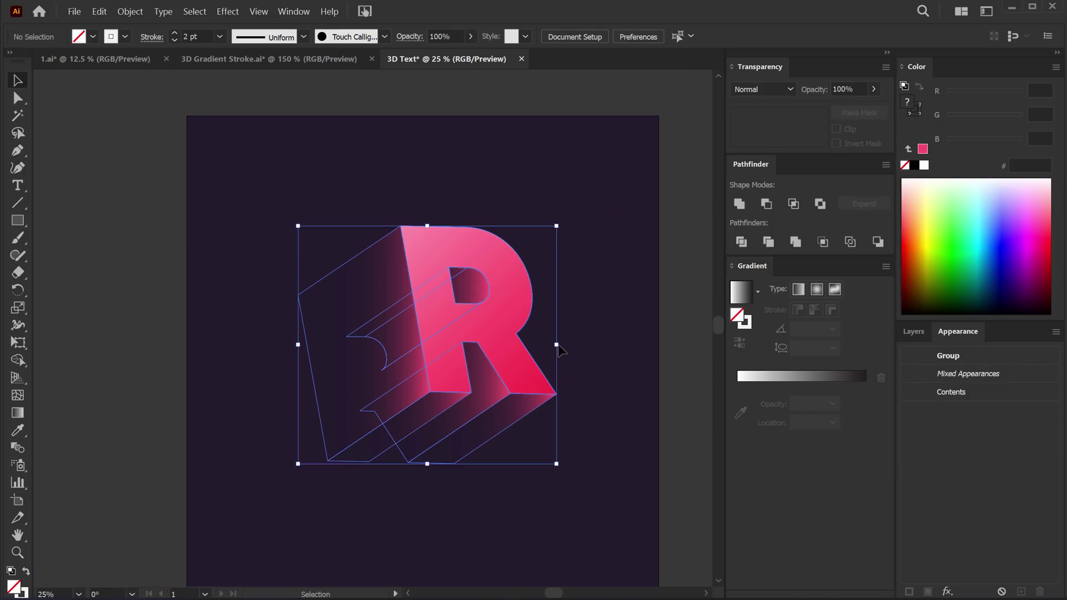
drag(556, 346, 582, 348)
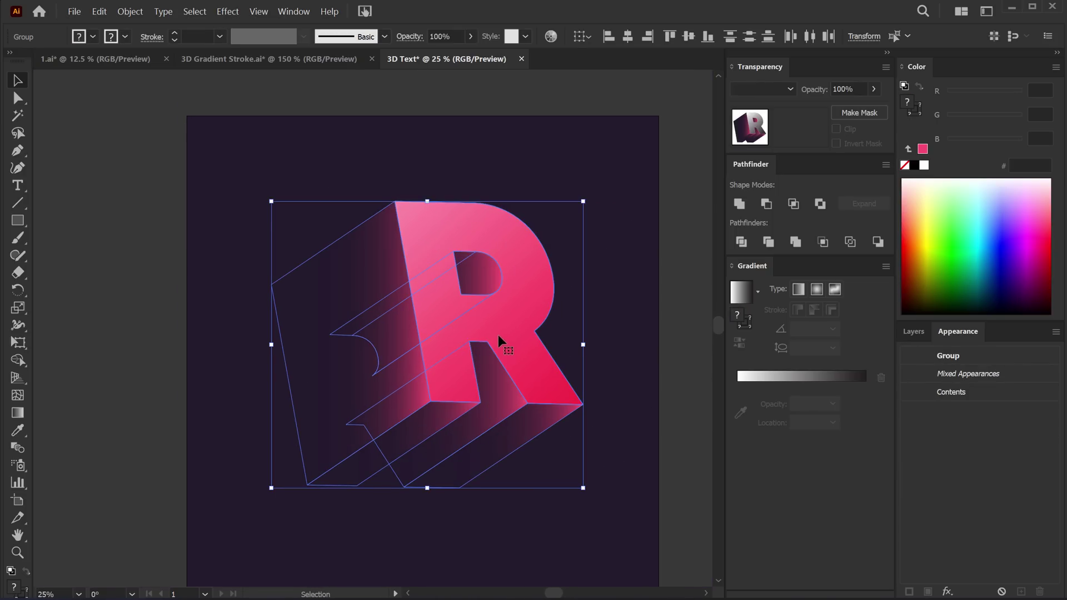
drag(471, 340, 444, 351)
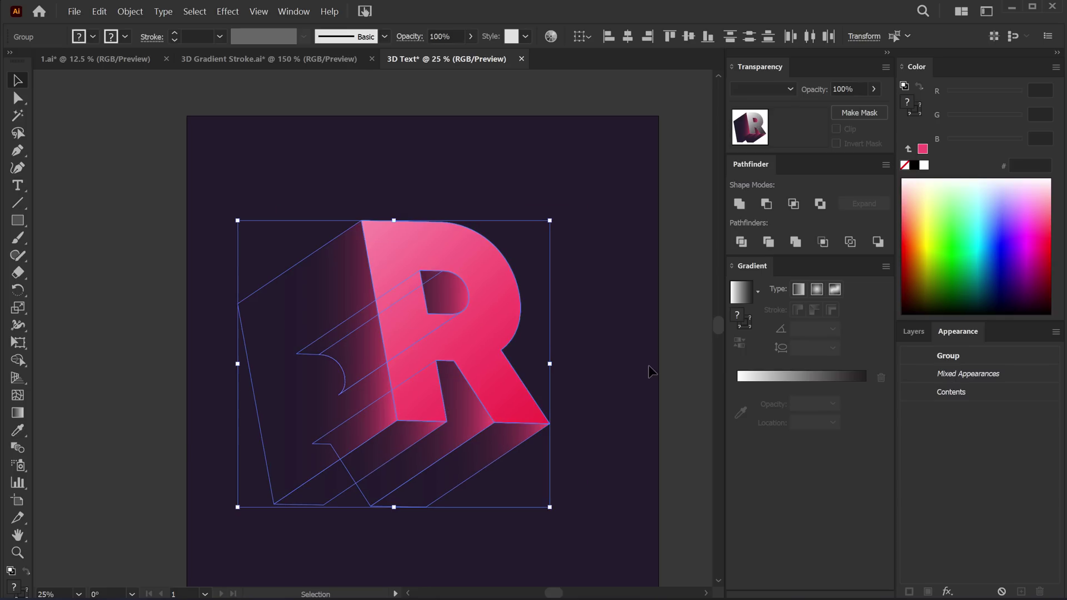
click(669, 344)
key(ctrl+minus)
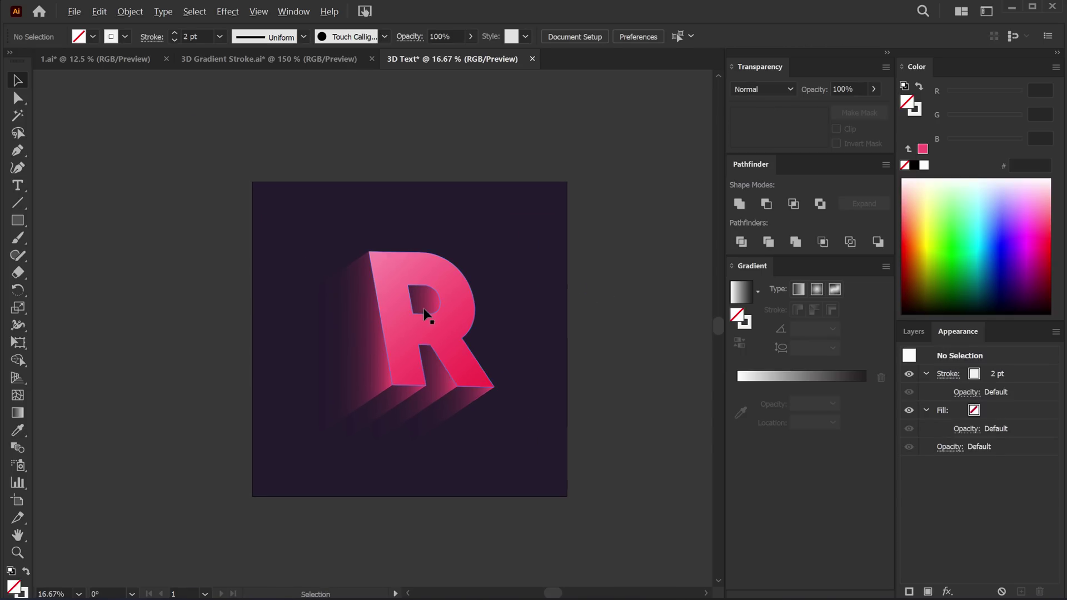
key(ctrl+plus)
drag(618, 303, 605, 271)
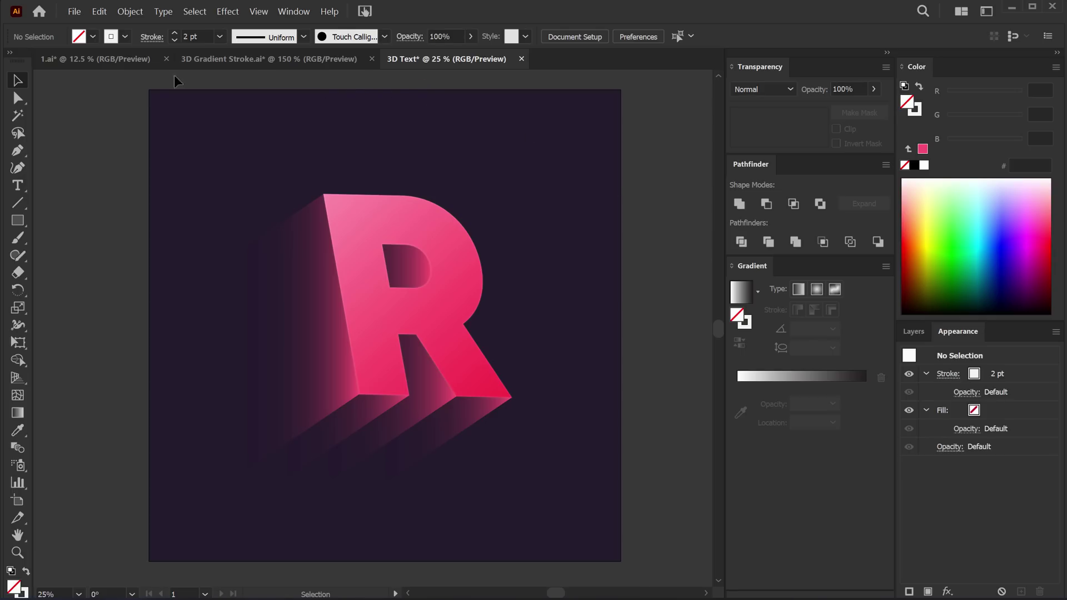
Create a new 2000 × 2000 px document named '3D Text Naya'
click(73, 12)
click(81, 22)
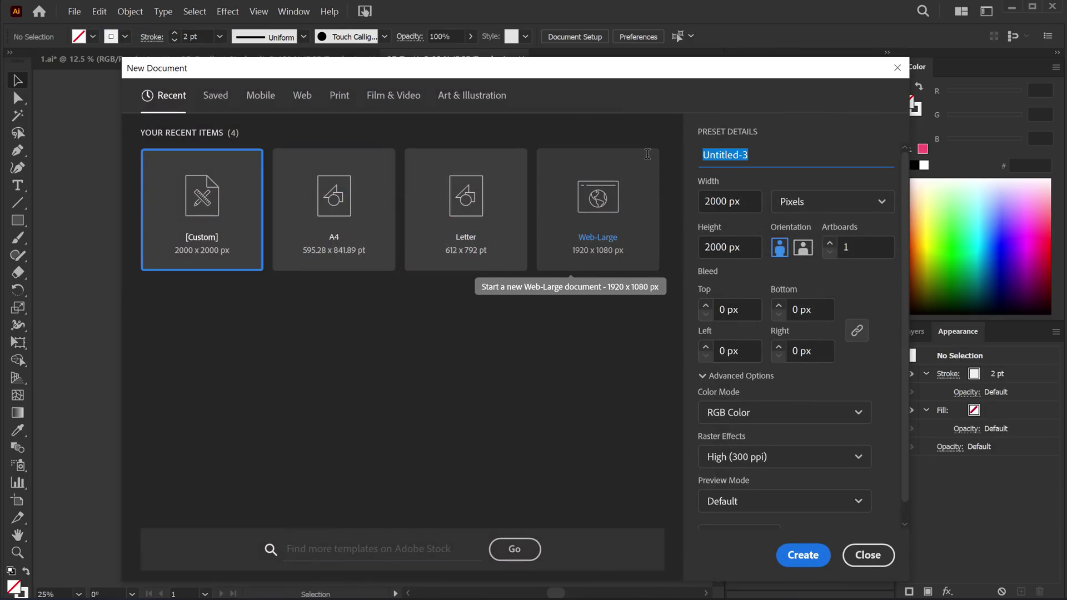
text(3D Text Naya)
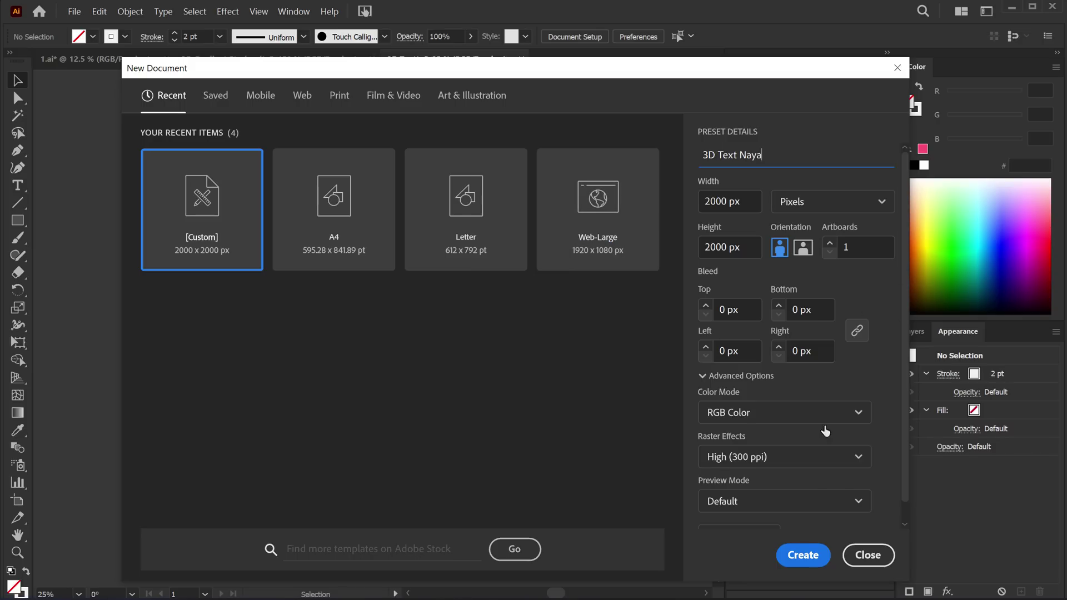
click(813, 555)
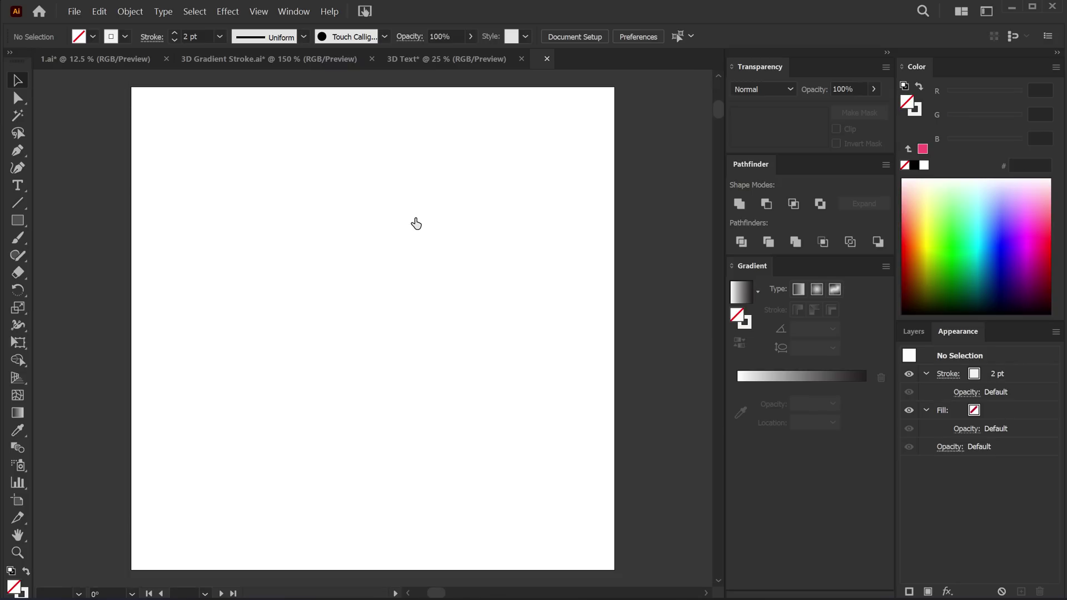
In the Dummy Donuts file, ungroup the artwork and copy the yellow background rectangle
click(105, 55)
click(225, 271)
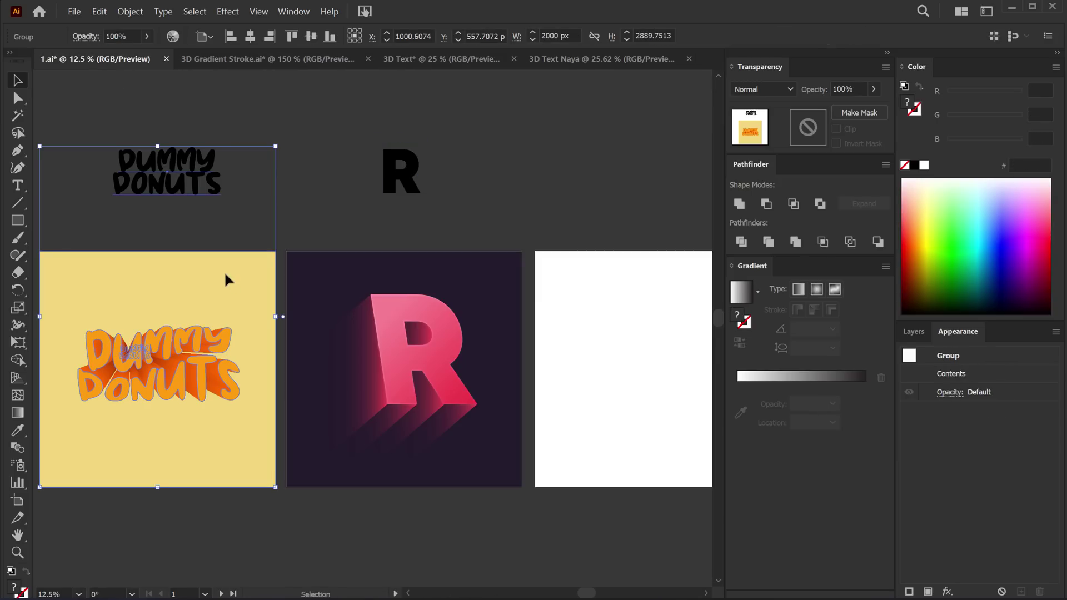
right_click(224, 271)
click(274, 369)
key(ctrl+shift+a)
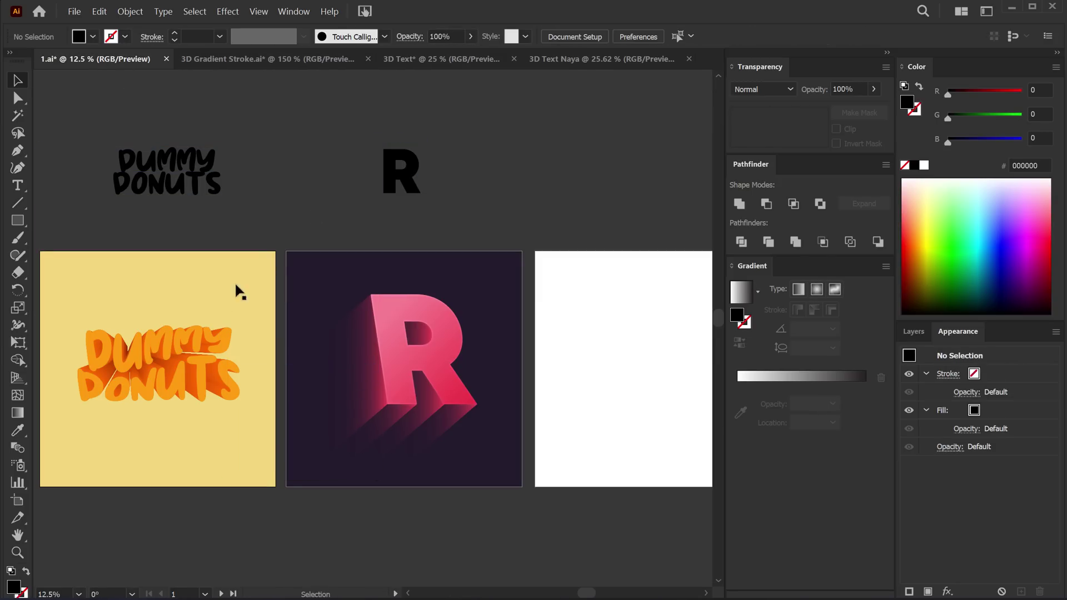
click(203, 292)
key(ctrl+c)
Paste the yellow rectangle in place in the new document and lock it in Layer 1
click(552, 60)
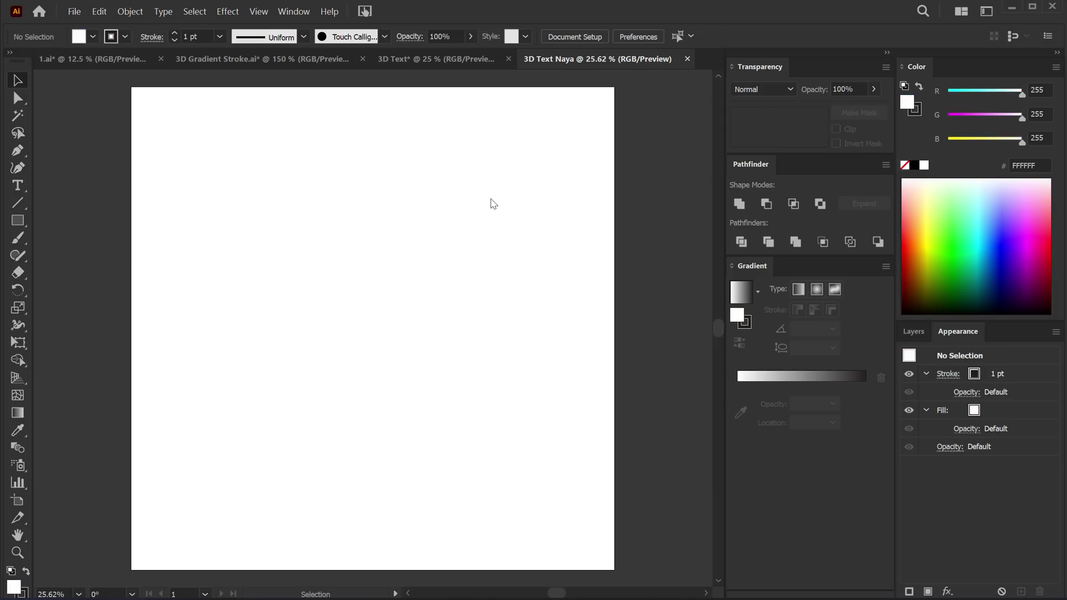
key(ctrl+f)
key(ctrl+shift+a)
drag(429, 221, 438, 222)
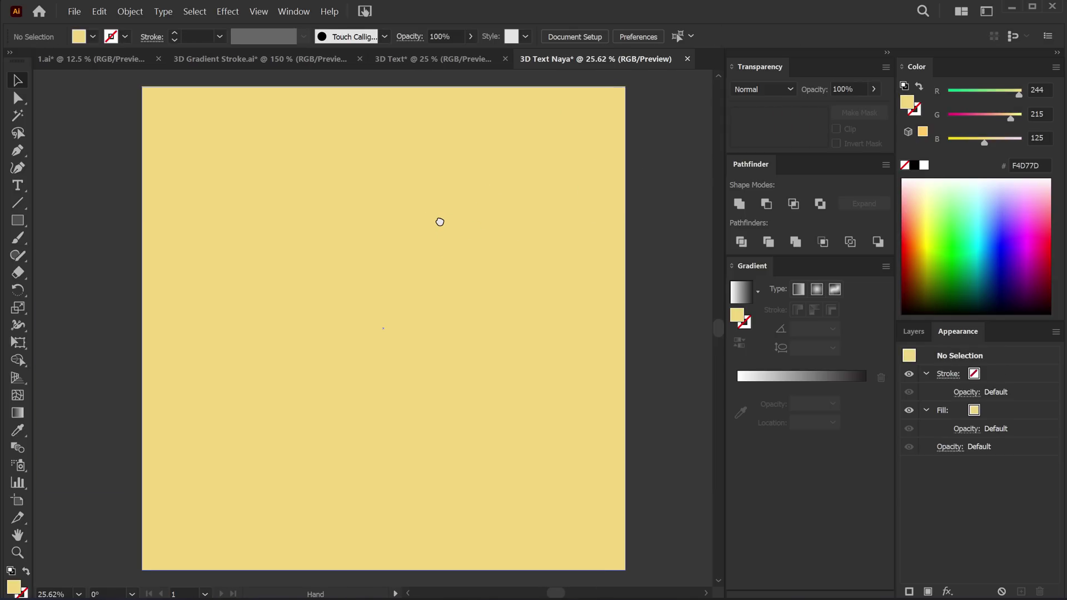
click(914, 331)
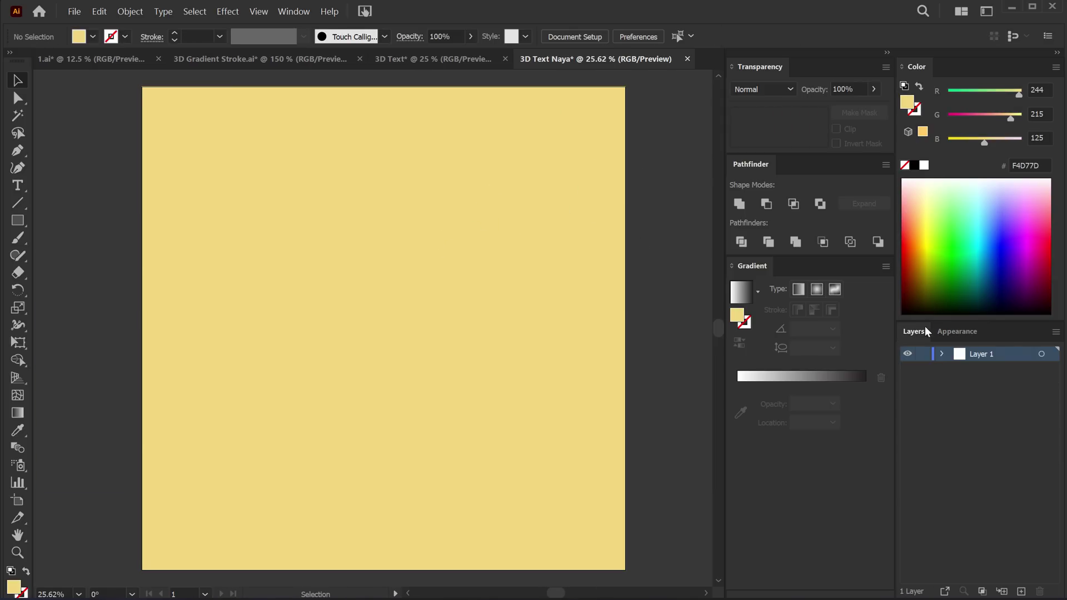
click(941, 353)
click(923, 369)
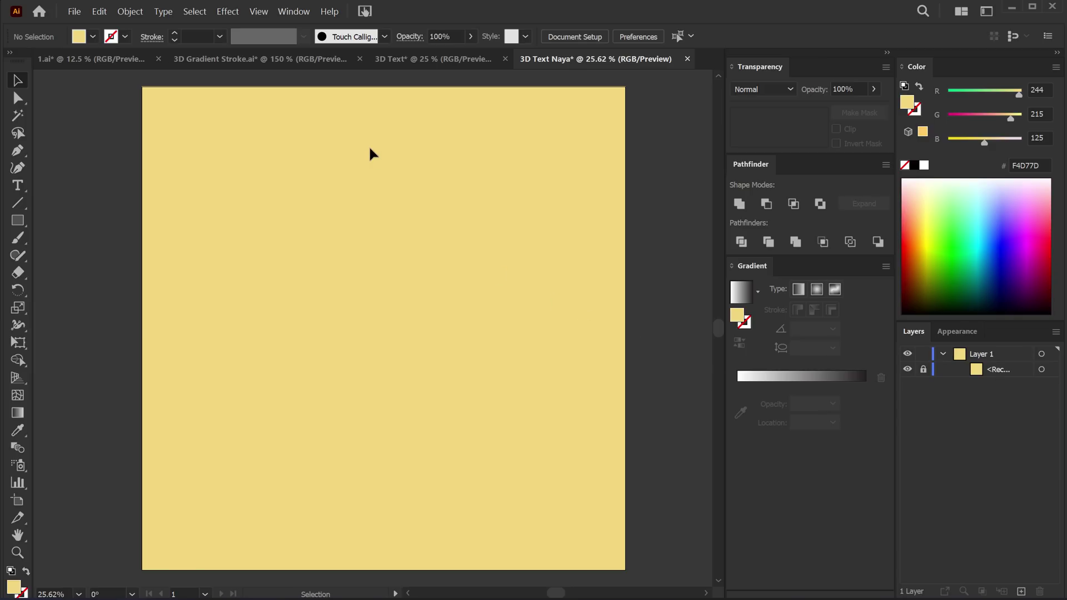
Place a placeholder text object on the artboard and scale it up
click(17, 185)
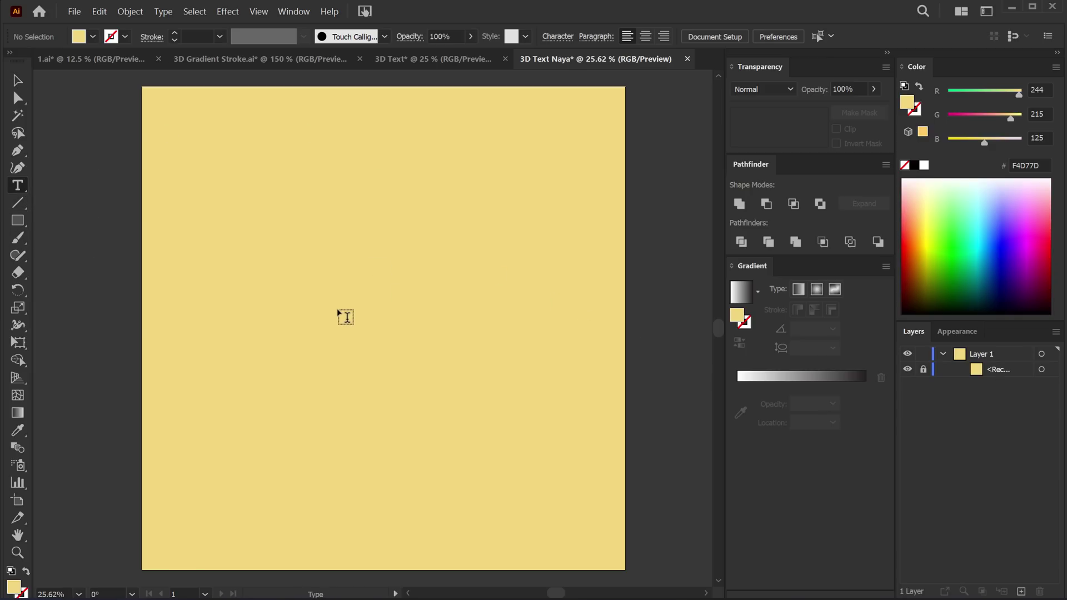
click(92, 38)
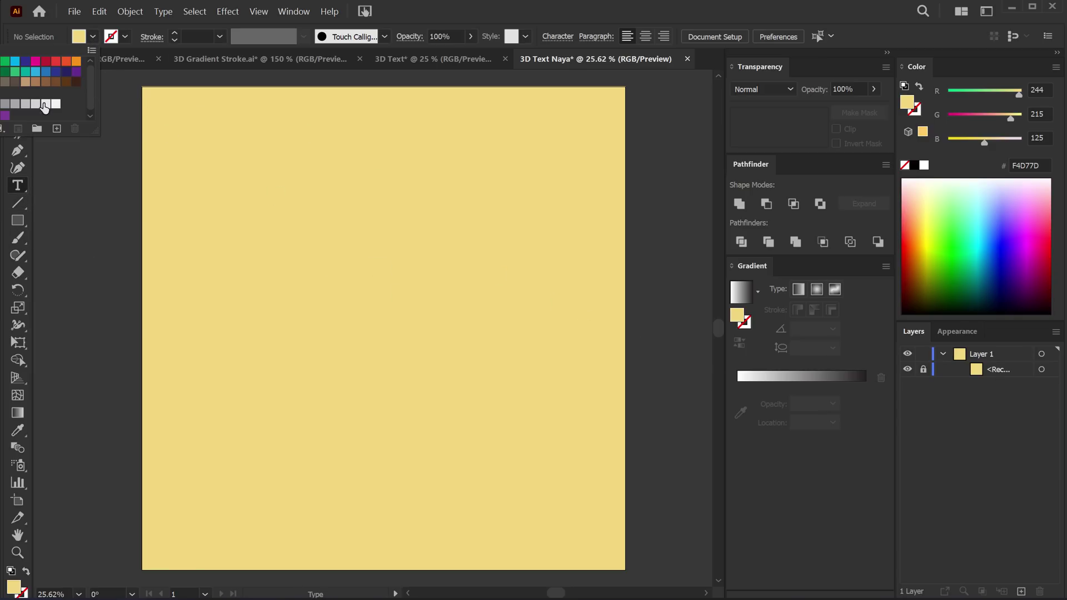
click(71, 67)
click(288, 296)
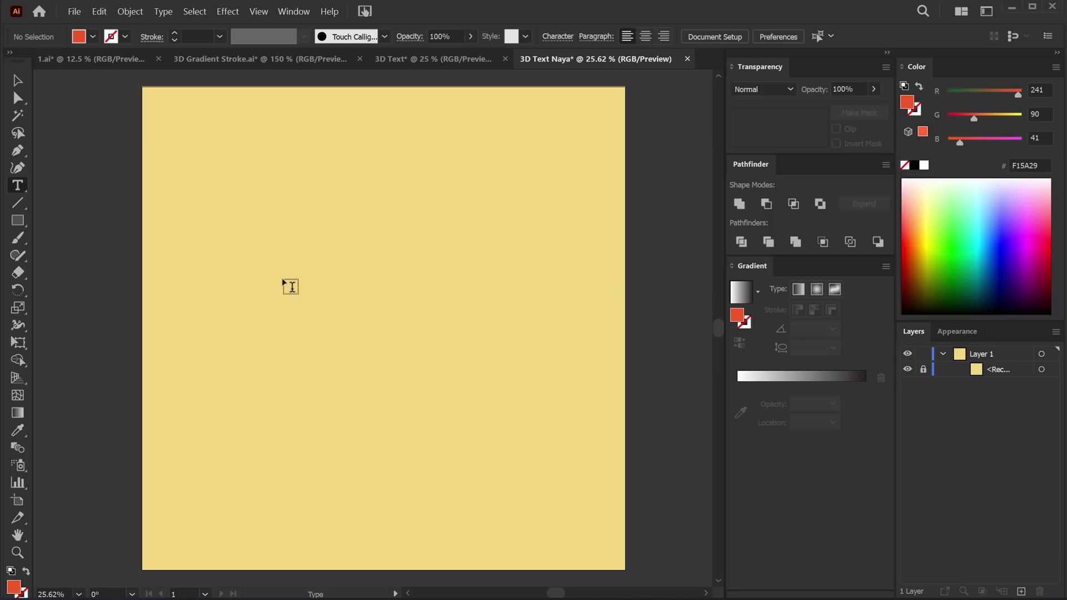
click(284, 280)
key(Escape)
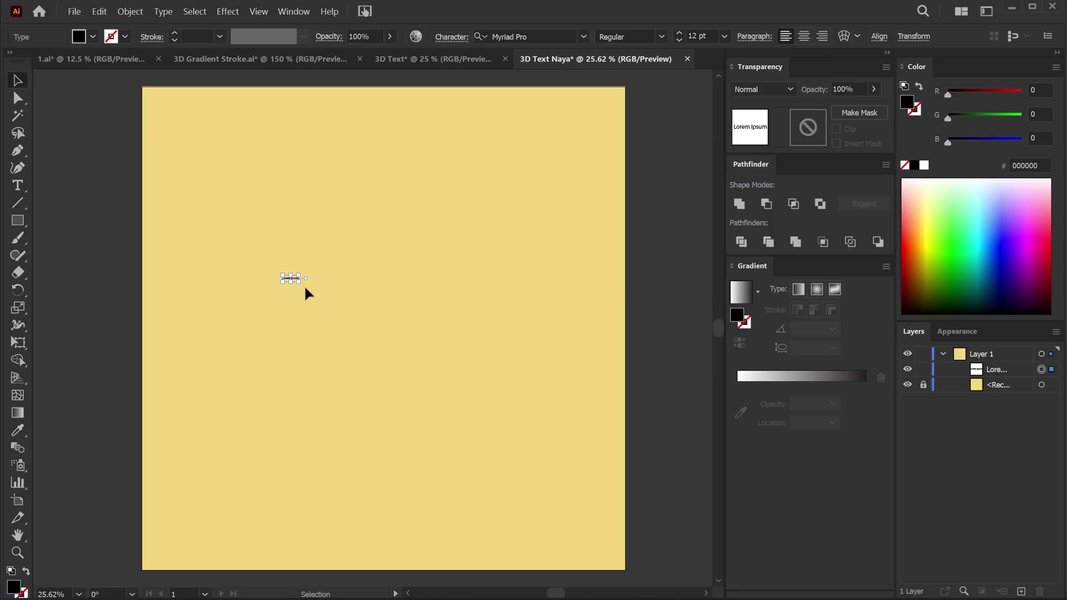
mouse_move(298, 284)
mouse_down()
mouse_move(448, 374)
mouse_move(448, 298)
mouse_move(389, 300)
mouse_up()
Replace the placeholder with 'Dumpy' and 'Donuts' on two lines
double_click(389, 300)
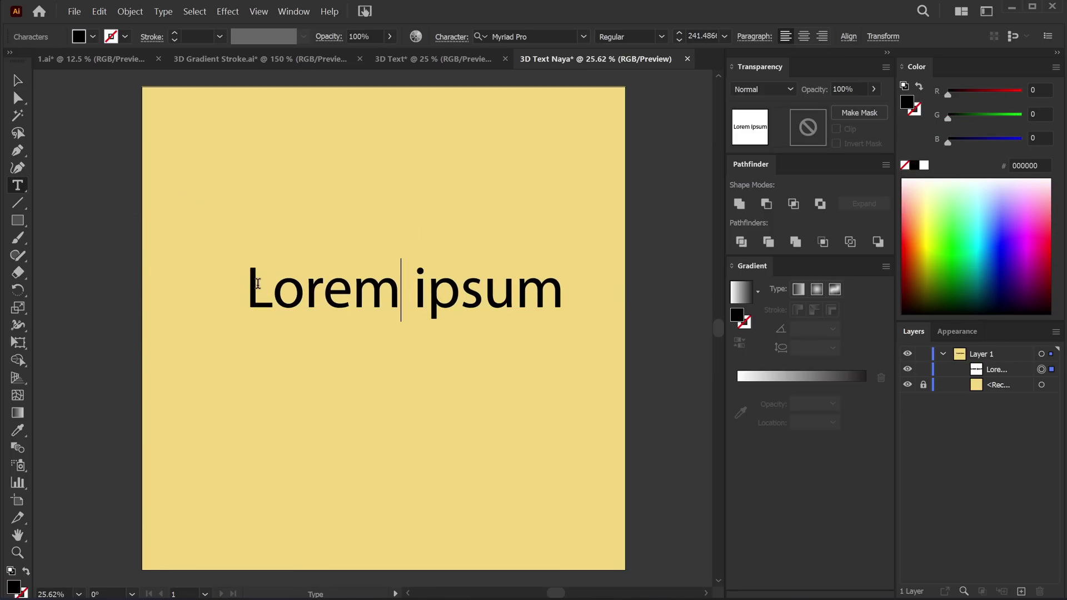
drag(247, 286, 557, 288)
text(Du)
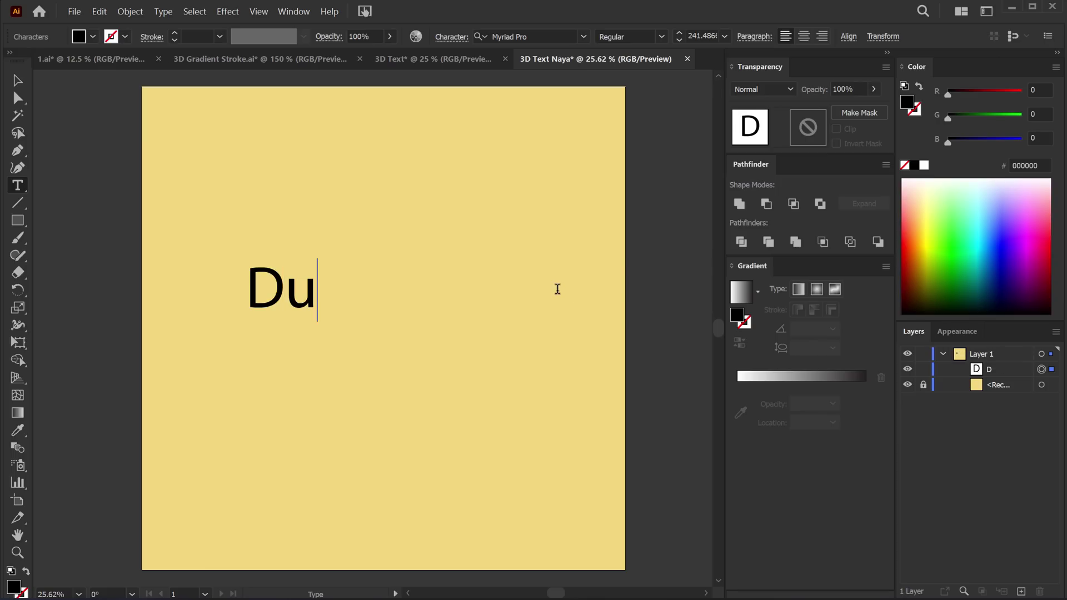
text(mpy)
key(Return)
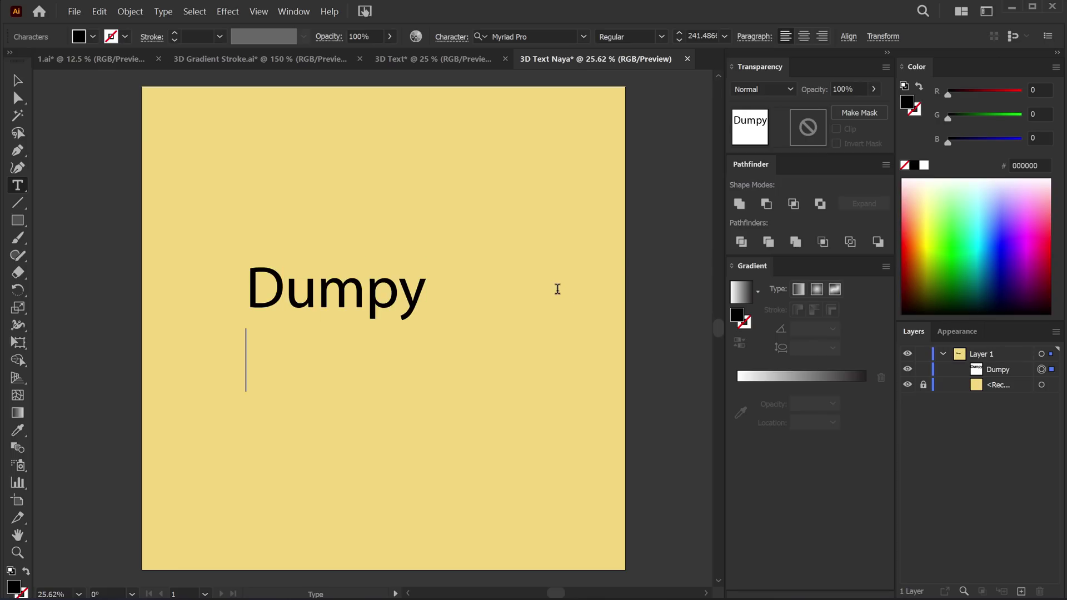
text(Donts)
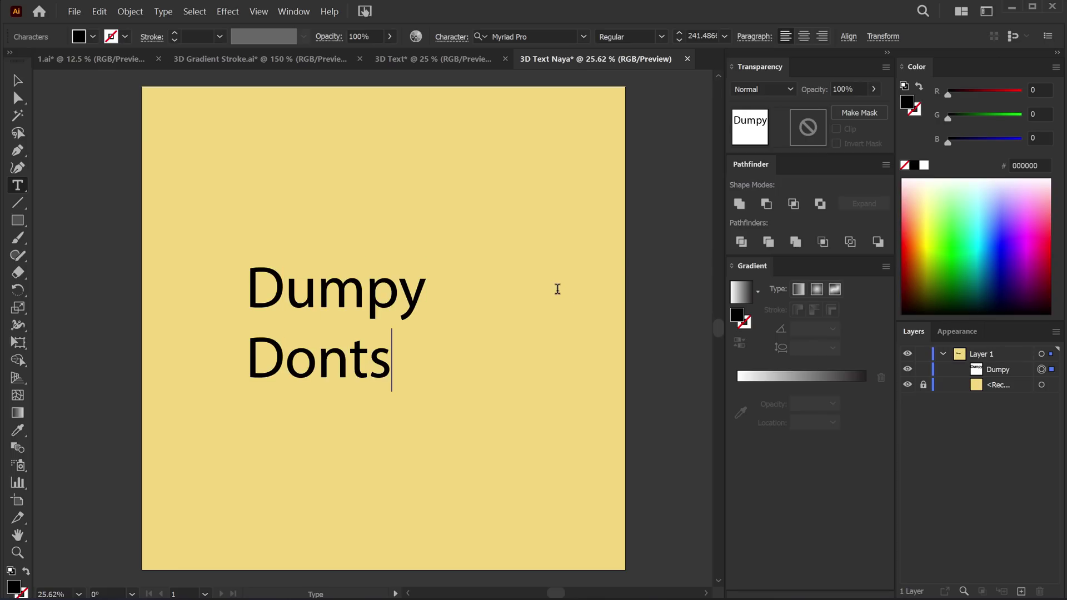
key(BackSpace)
key(BackSpace)
text(ut)
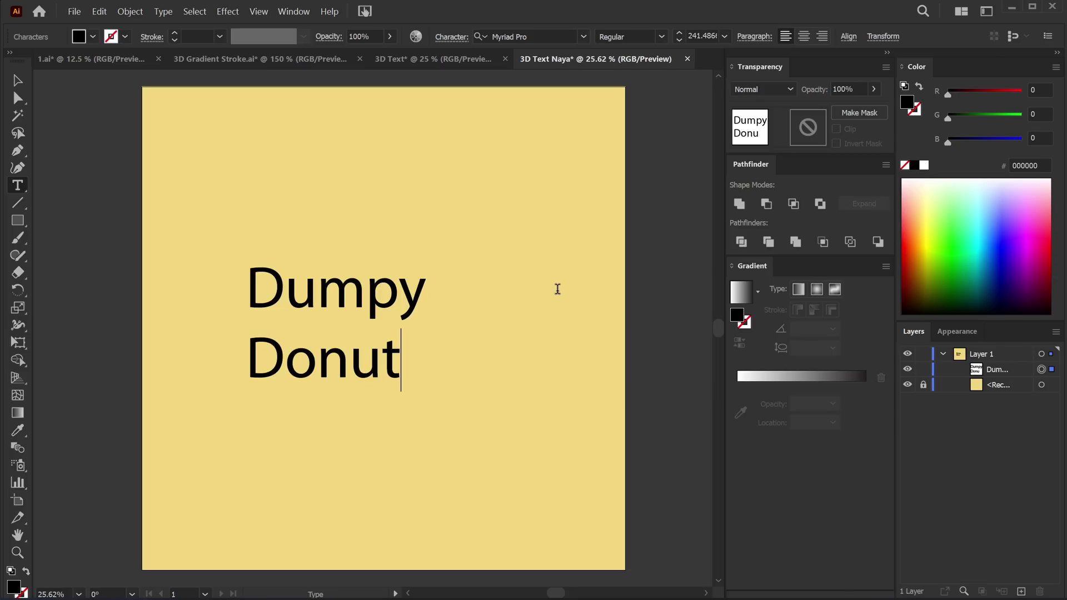
text(s)
Move the Dumpy Donuts text toward the artboard centre
click(18, 80)
click(286, 248)
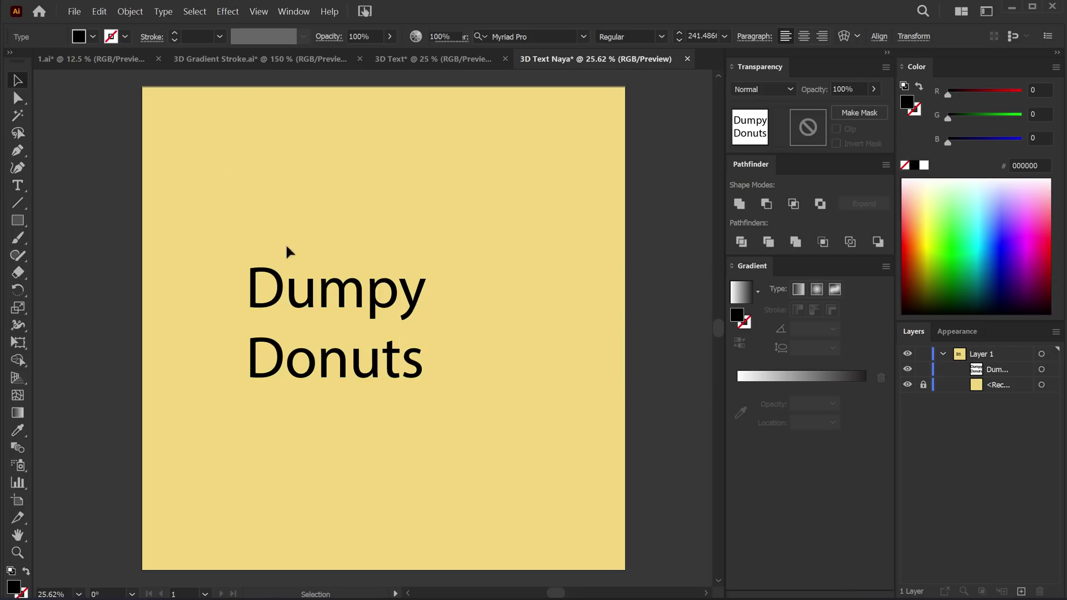
drag(350, 297, 397, 302)
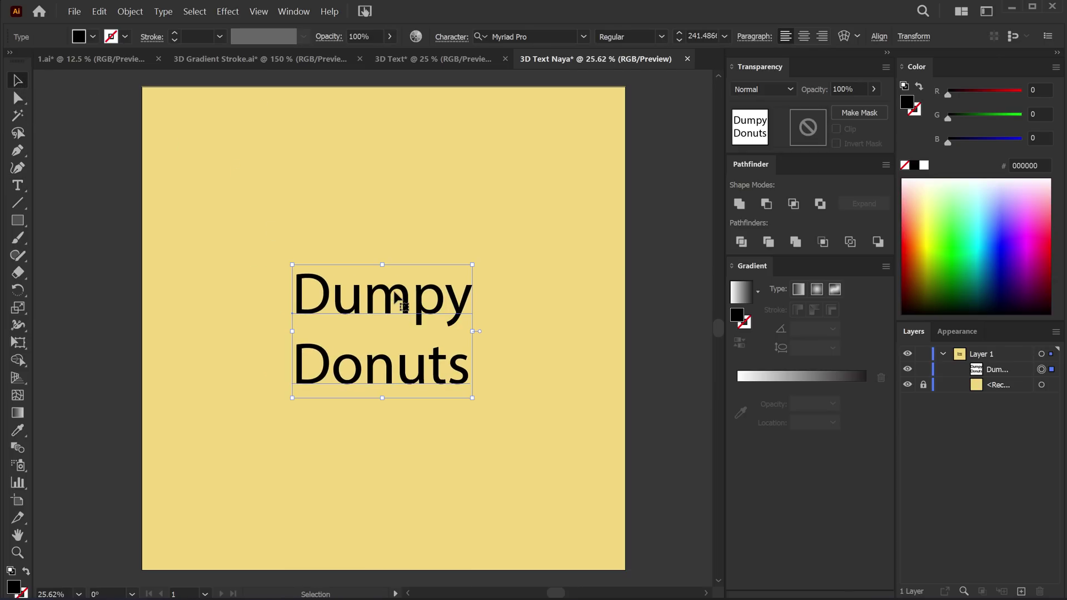
click(553, 37)
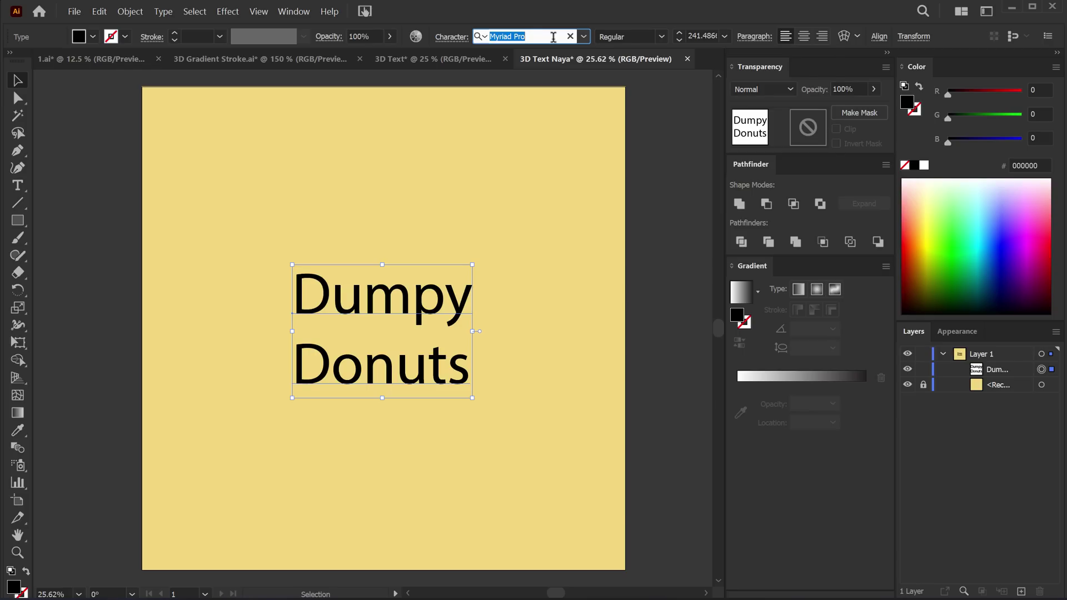
Apply the Milky Coffee font to the Dumpy Donuts text
text(milk)
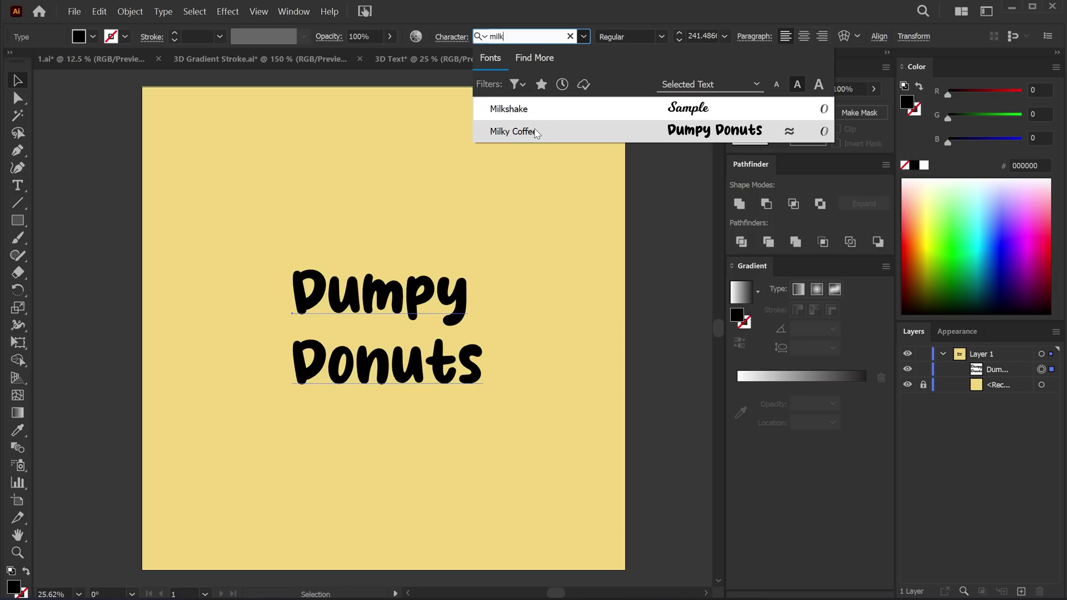
click(538, 131)
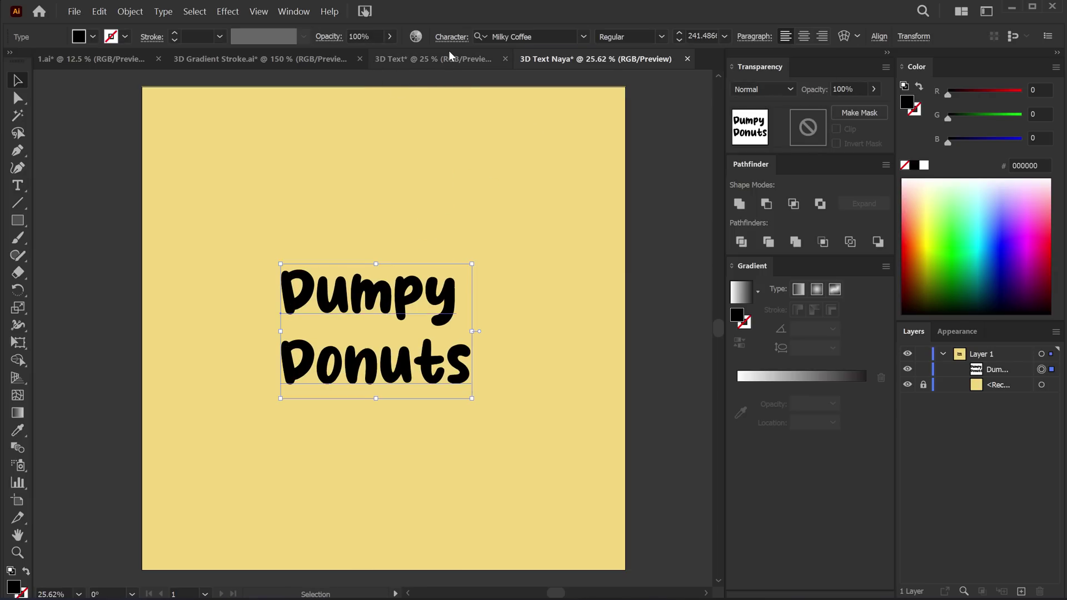
click(451, 37)
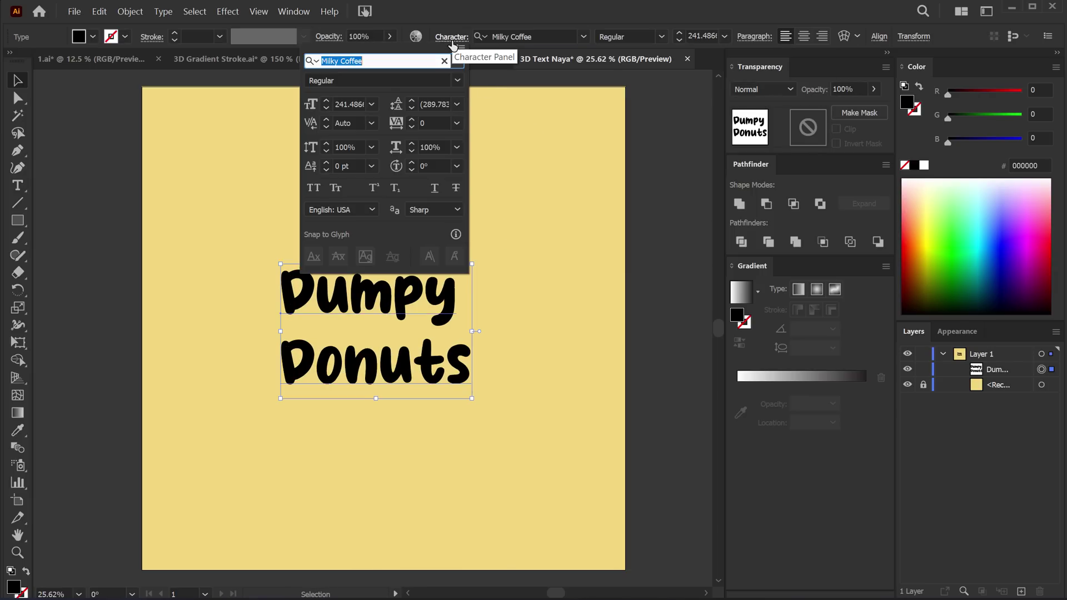
Tighten the leading to about 213 pt and enlarge the text around its centre
click(415, 108)
click(415, 108)
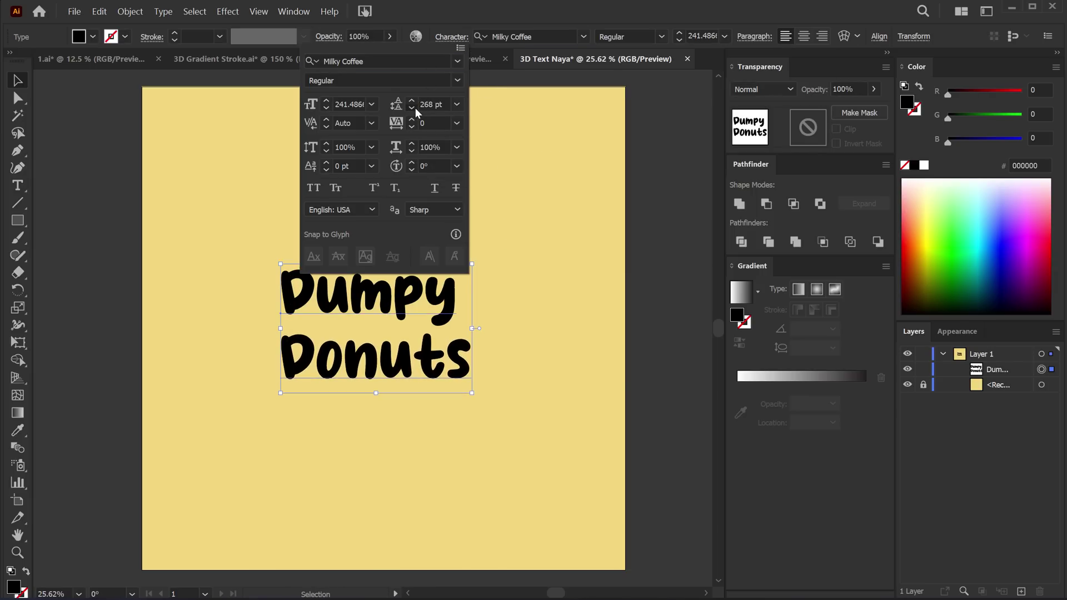
click(415, 108)
click(415, 107)
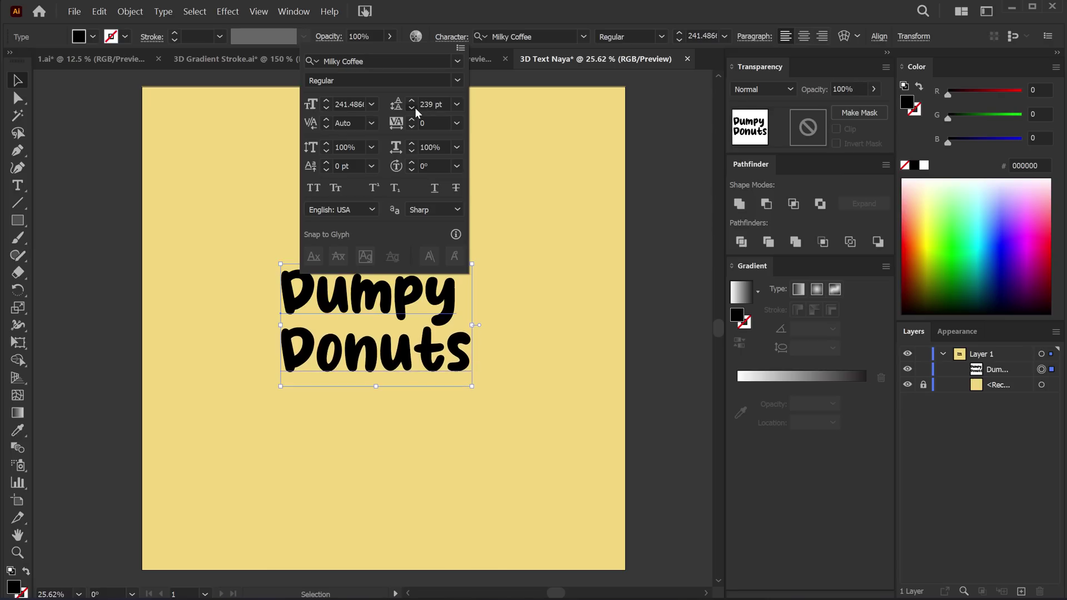
click(415, 108)
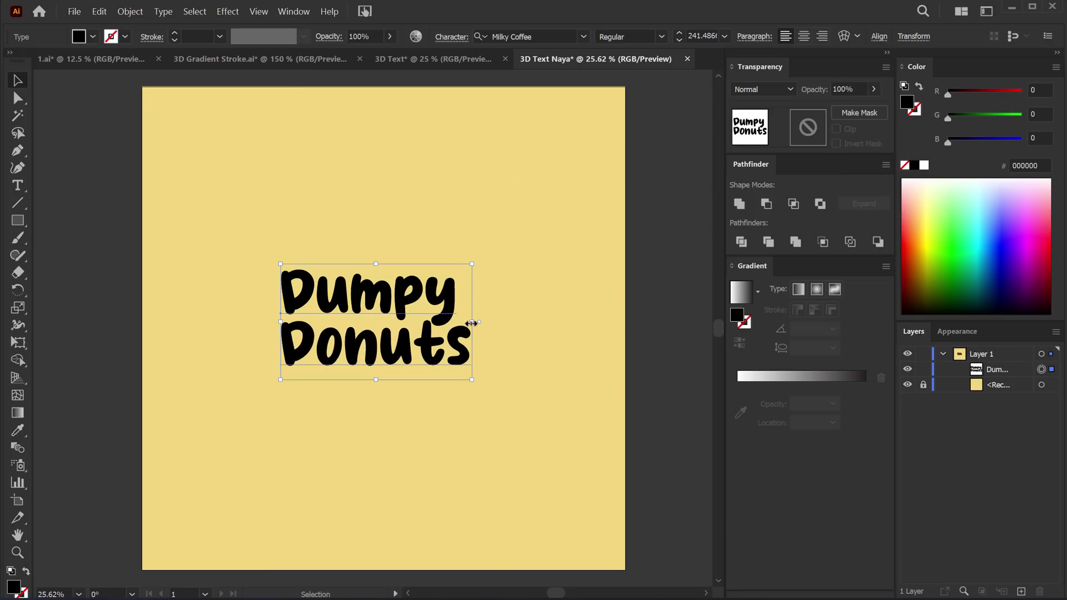
mouse_move(479, 321)
mouse_down()
mouse_move(495, 312)
mouse_move(461, 293)
mouse_up()
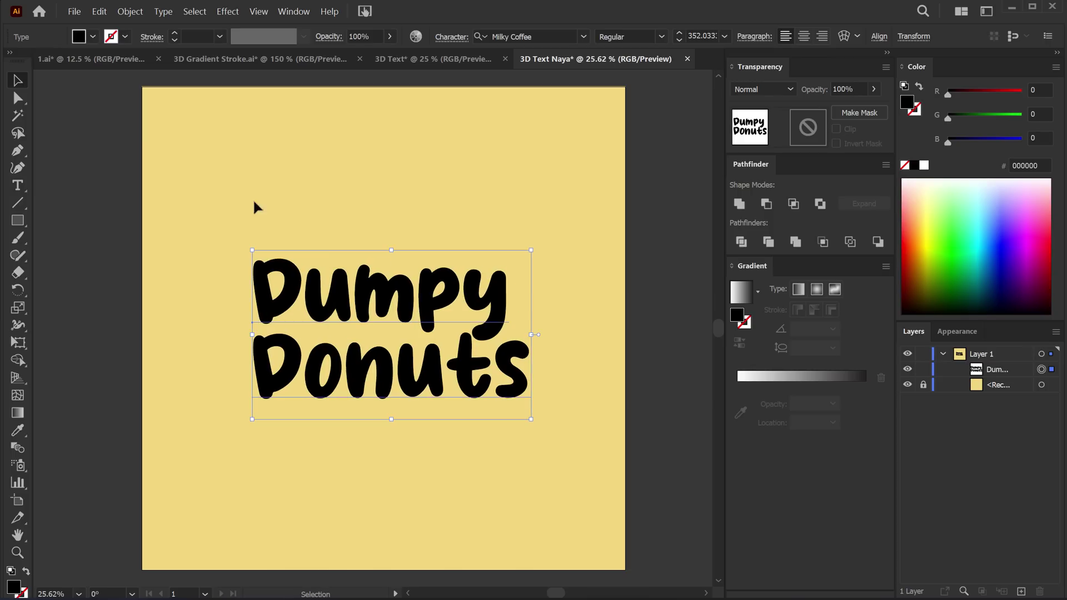
Fill the Dumpy Donuts text with orange FF742E and nudge it slightly left
double_click(14, 587)
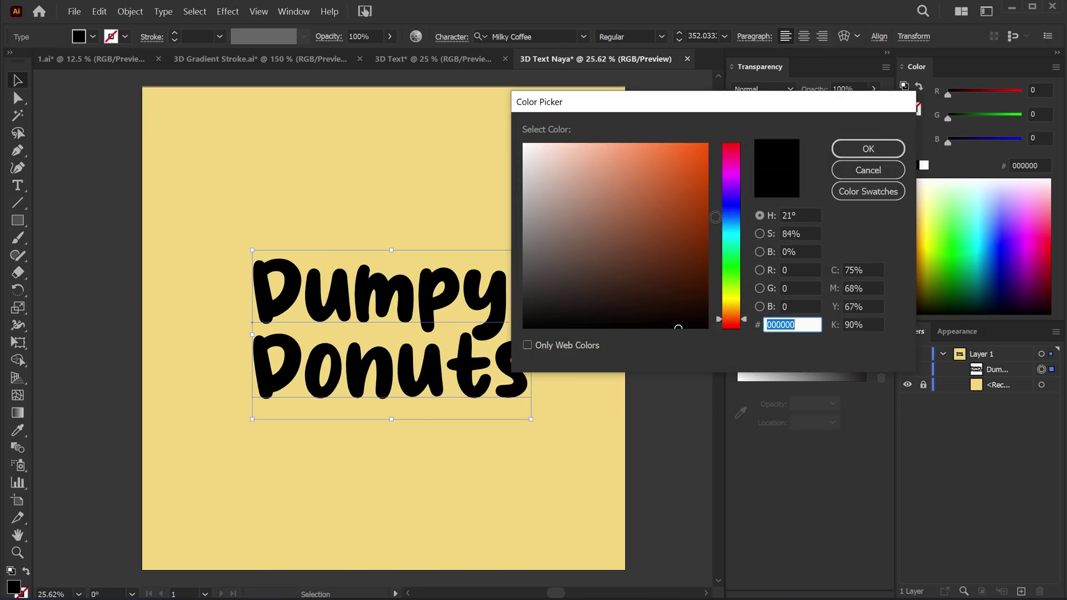
text(FF742E)
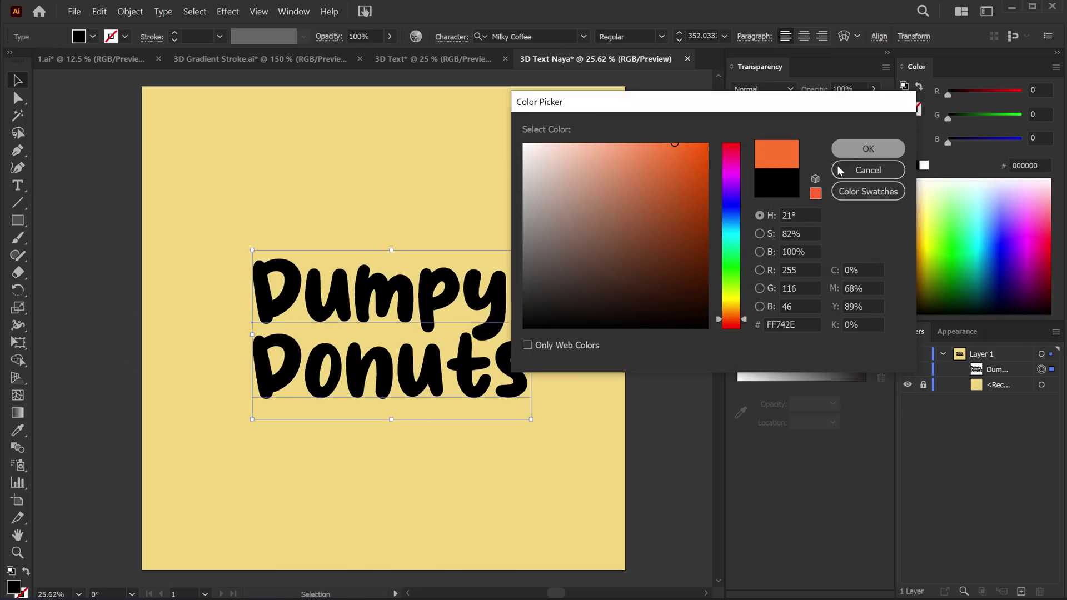
click(868, 148)
click(635, 270)
drag(430, 299, 423, 301)
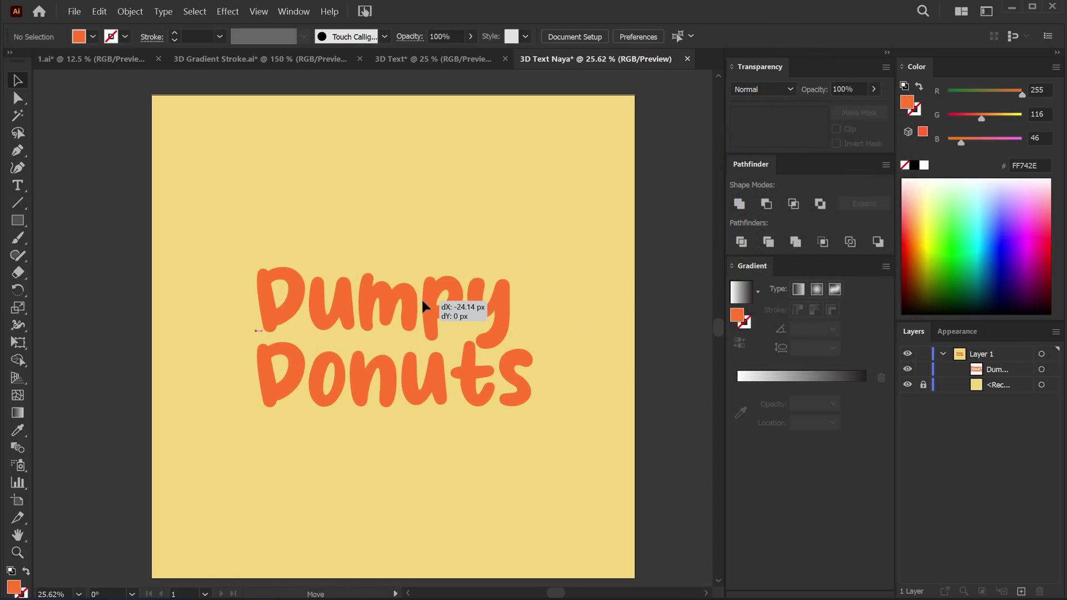
Convert the text to outlines and paste a copy of the group in front
right_click(402, 279)
click(450, 393)
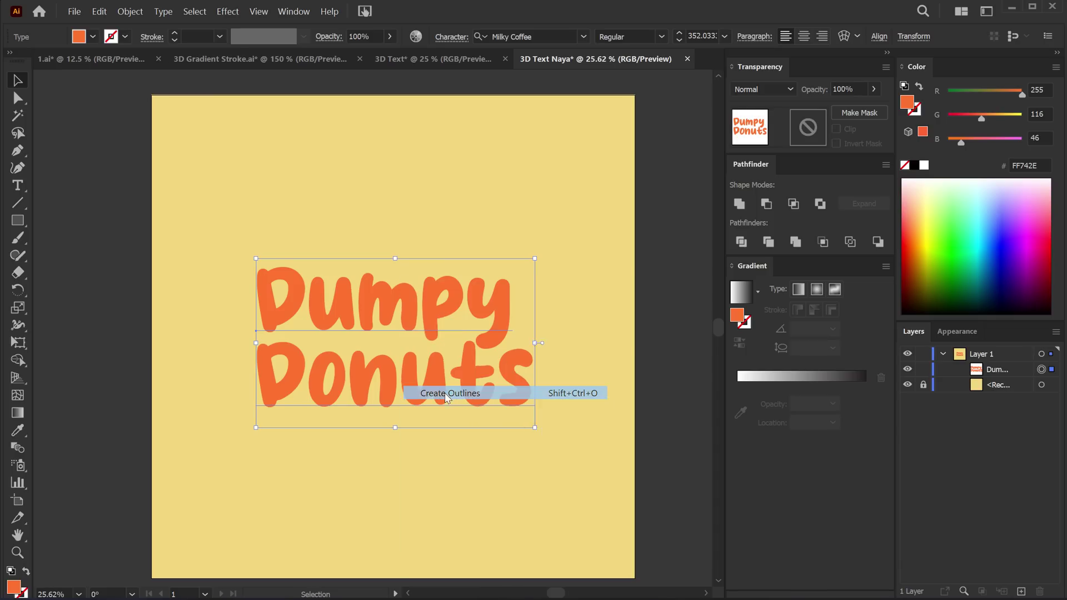
click(605, 308)
click(457, 307)
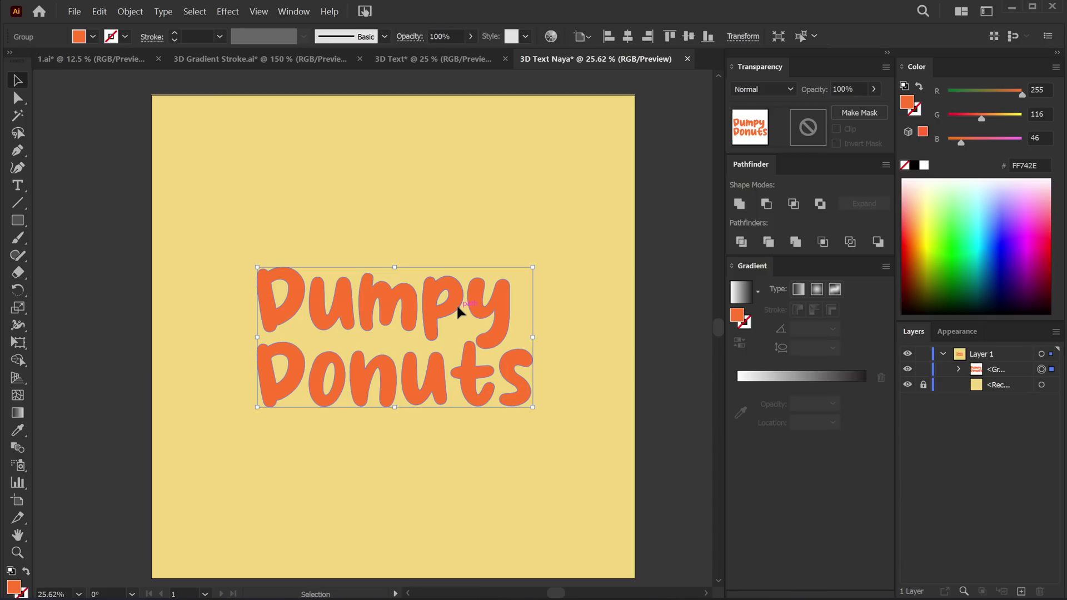
key(a)
key(v)
key(ctrl+c)
key(ctrl+f)
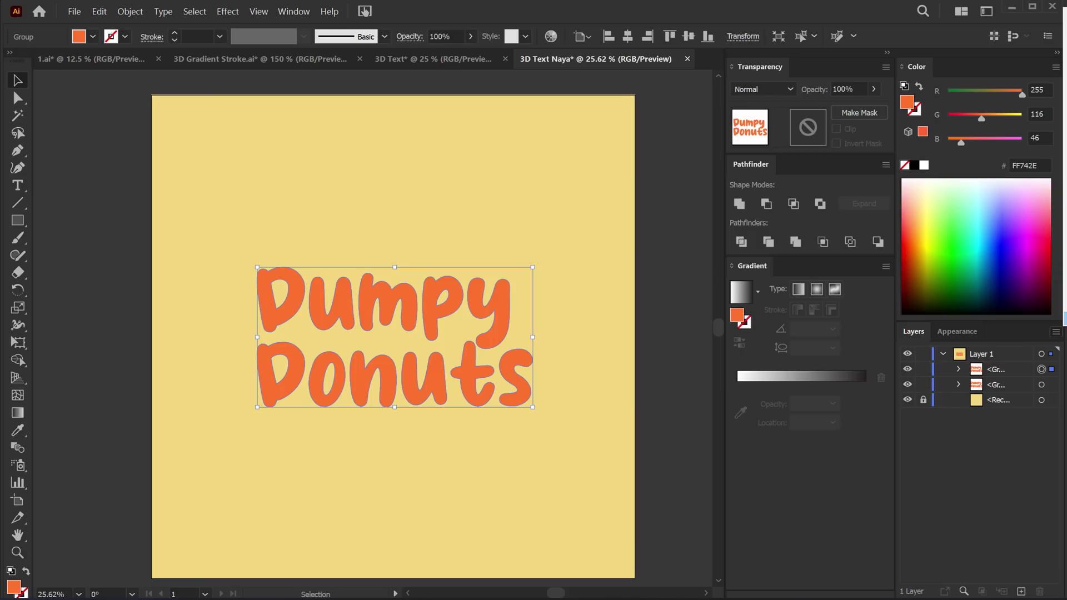
Set the Layers panel row size to 25 px
click(1055, 331)
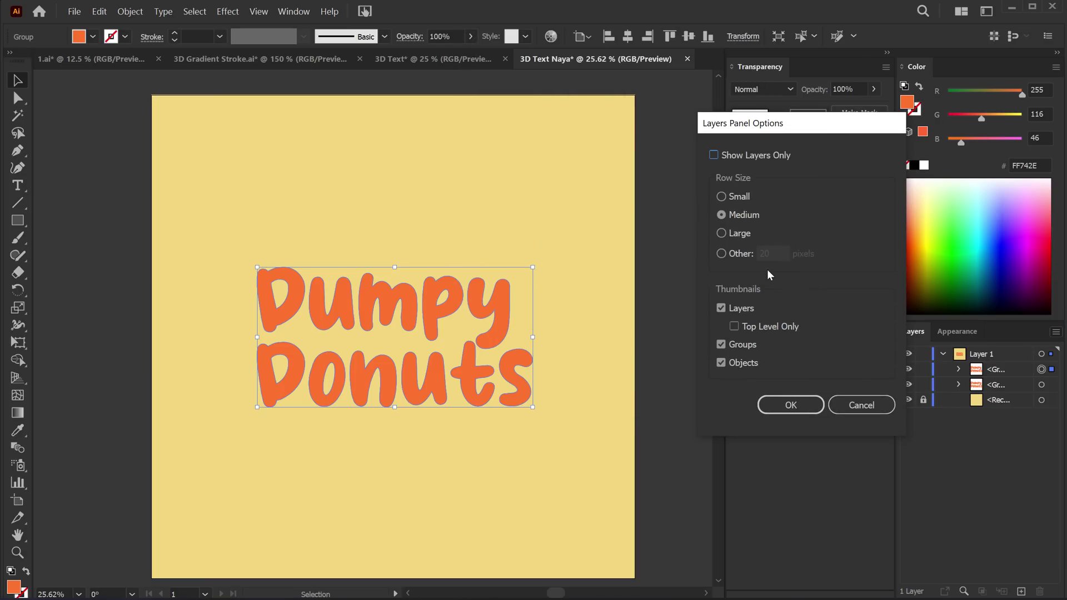
click(721, 253)
double_click(763, 252)
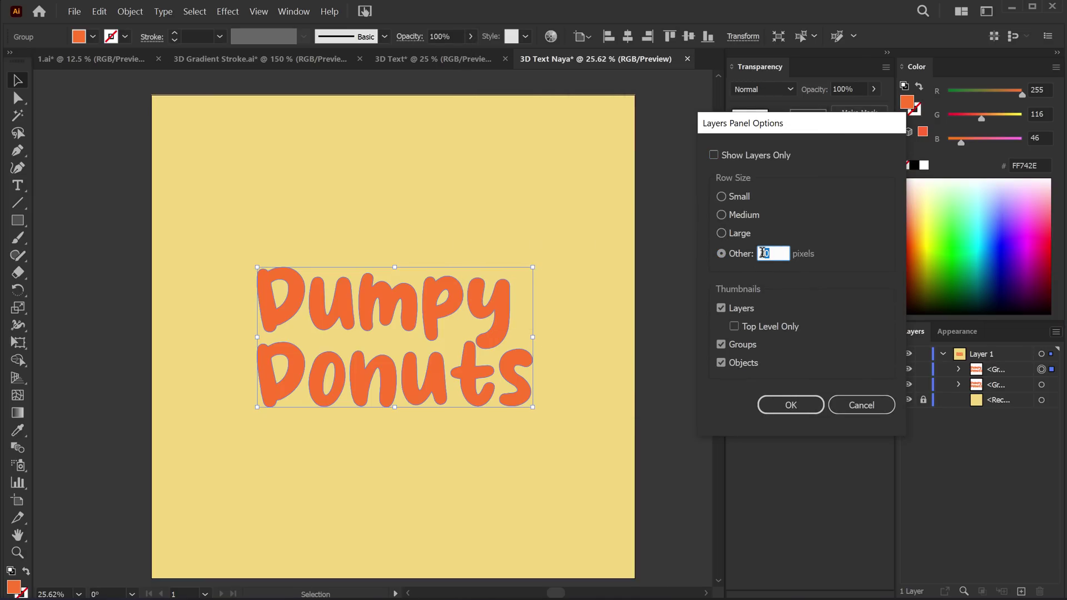
text(25)
click(791, 405)
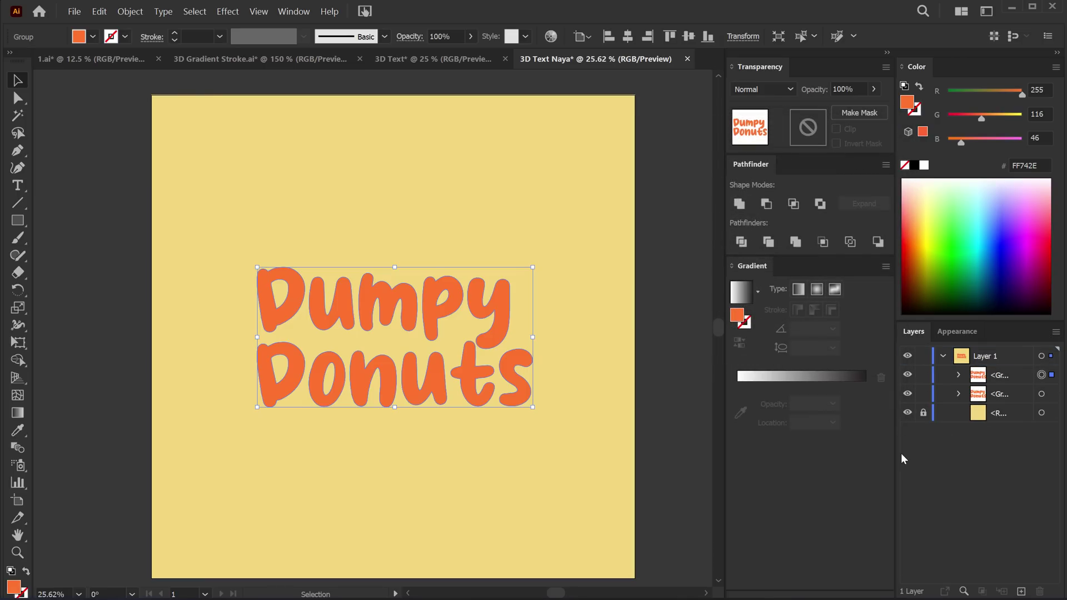
drag(893, 452, 885, 451)
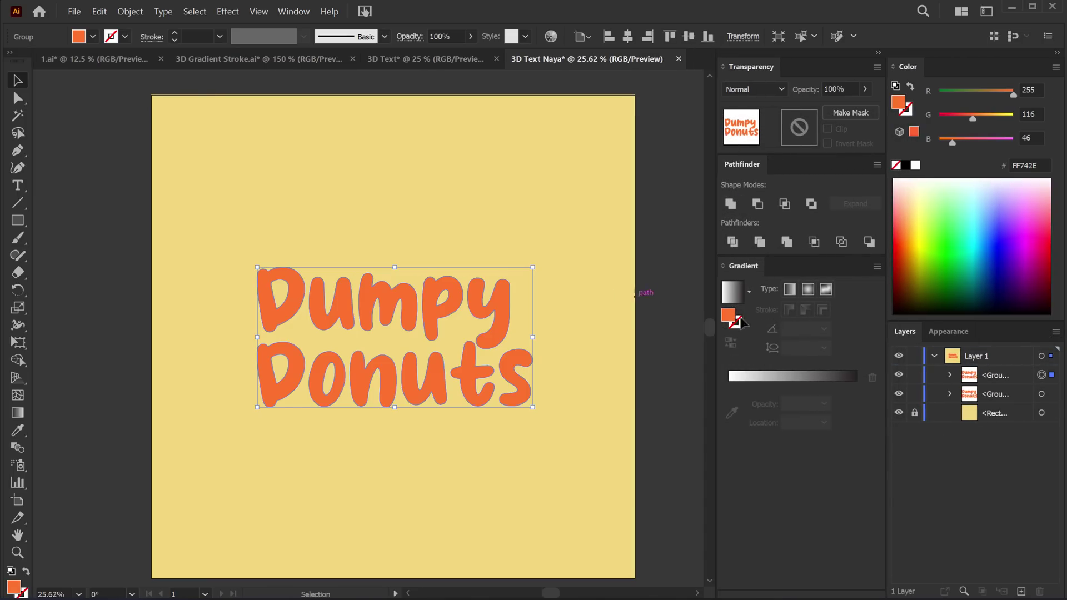
Shrink the top Dumpy Donuts copy to a small centred size and fill it with 3D1300
click(1042, 394)
drag(532, 337, 424, 342)
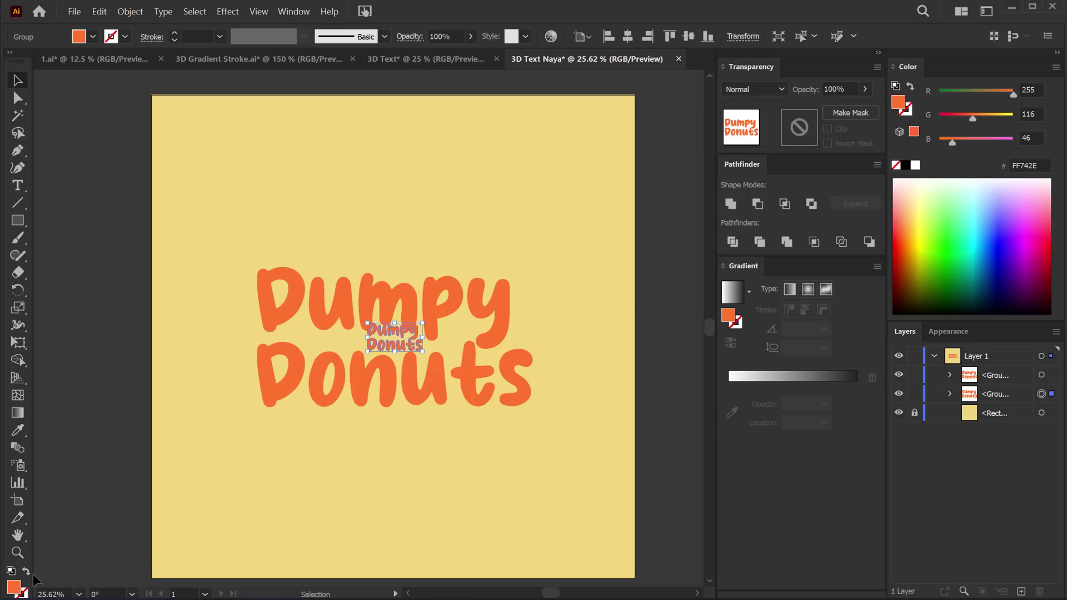
double_click(14, 588)
text(3D1300)
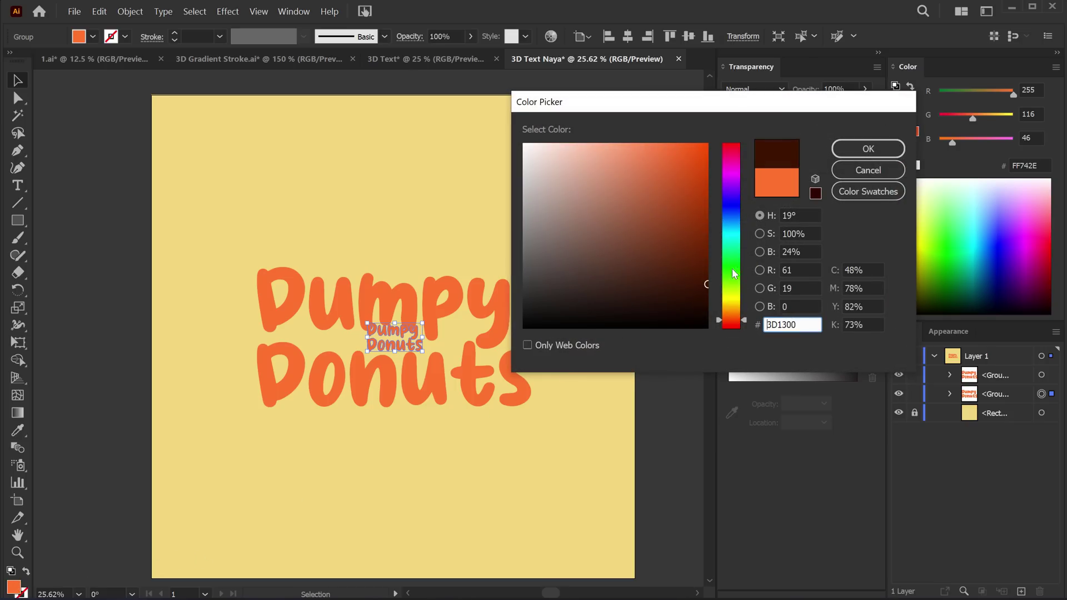
click(868, 149)
click(299, 203)
Blend the large orange and small dark brown lettering using 400 specified steps
drag(295, 198, 503, 438)
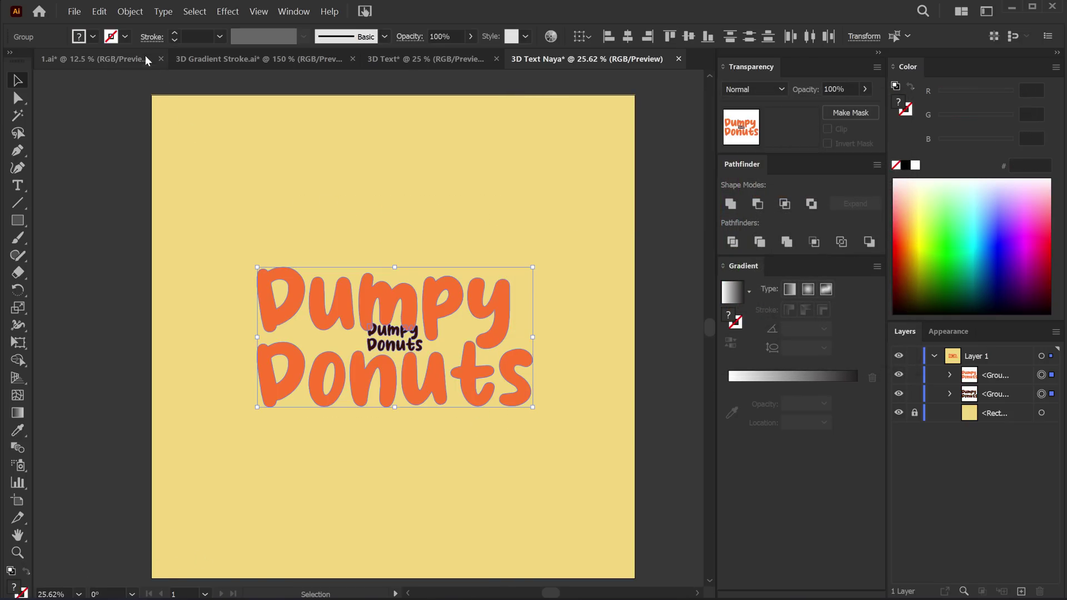
click(129, 12)
mouse_move(142, 347)
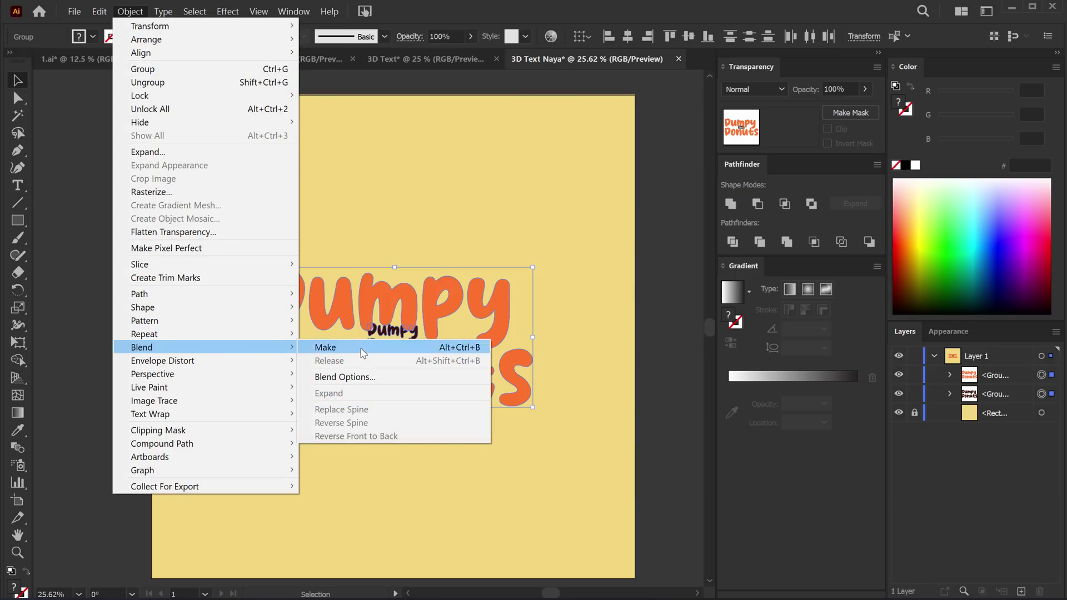
click(359, 377)
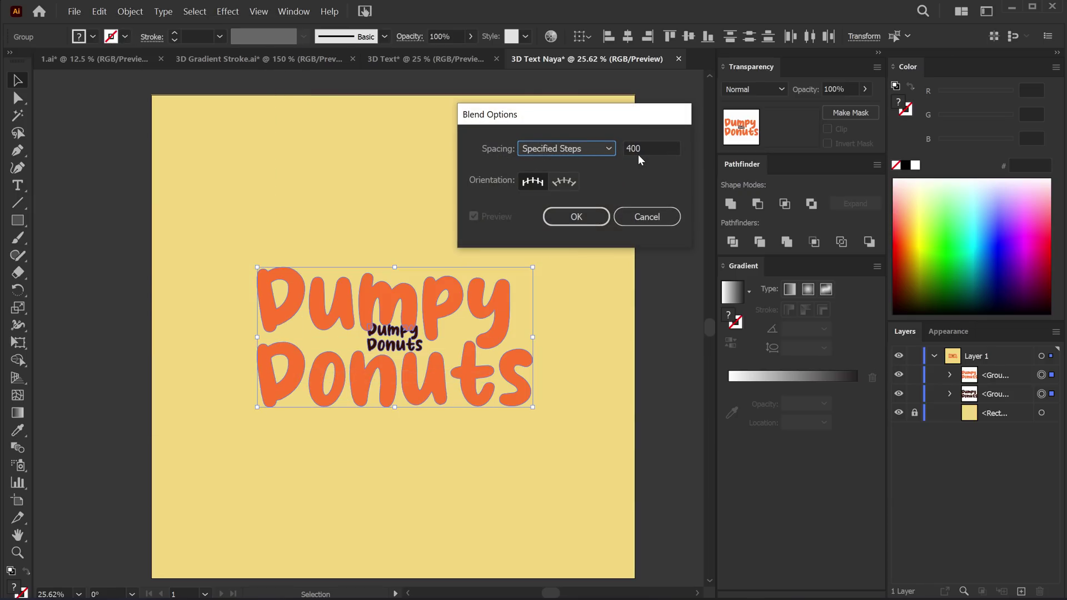
click(566, 214)
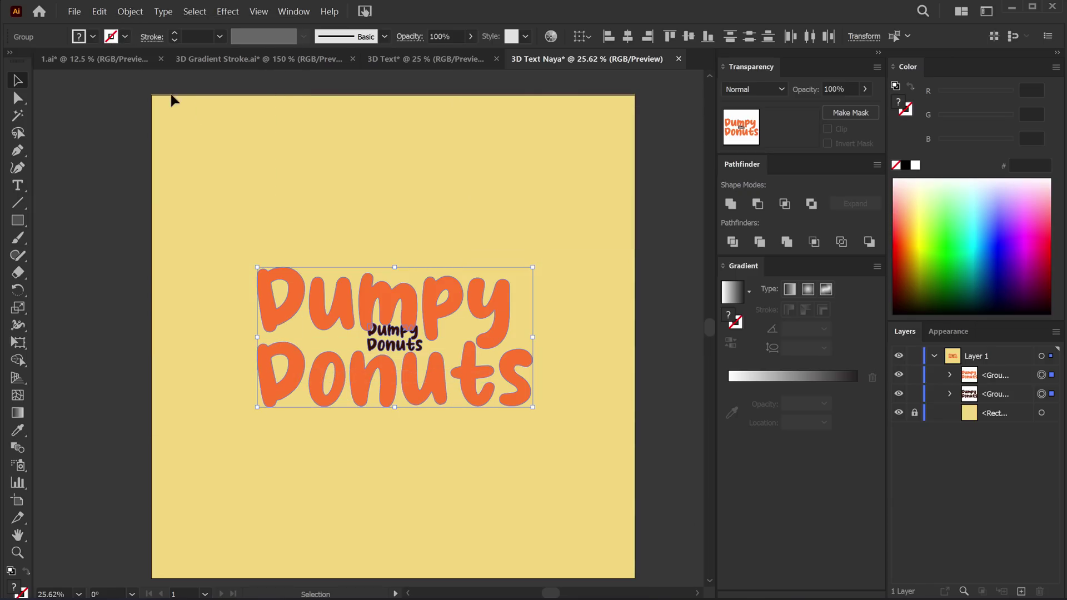
click(124, 17)
mouse_move(142, 347)
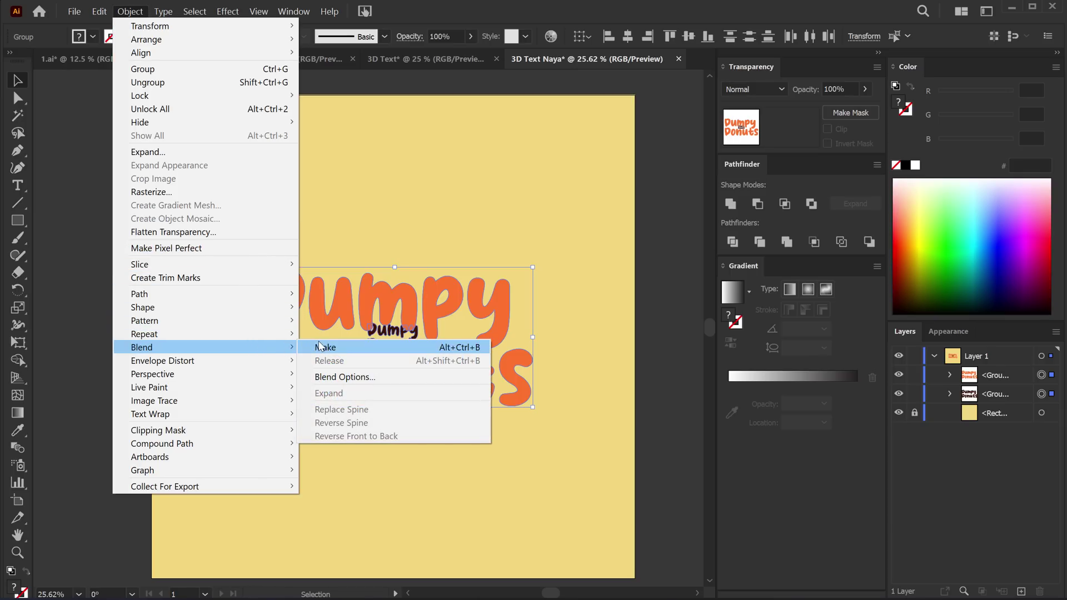
click(322, 345)
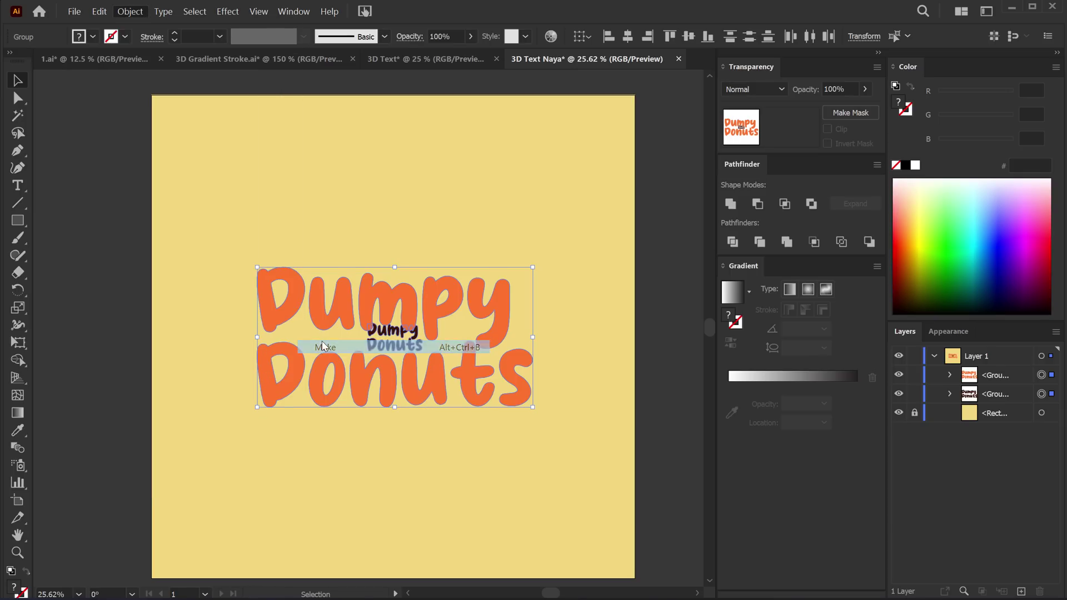
click(656, 231)
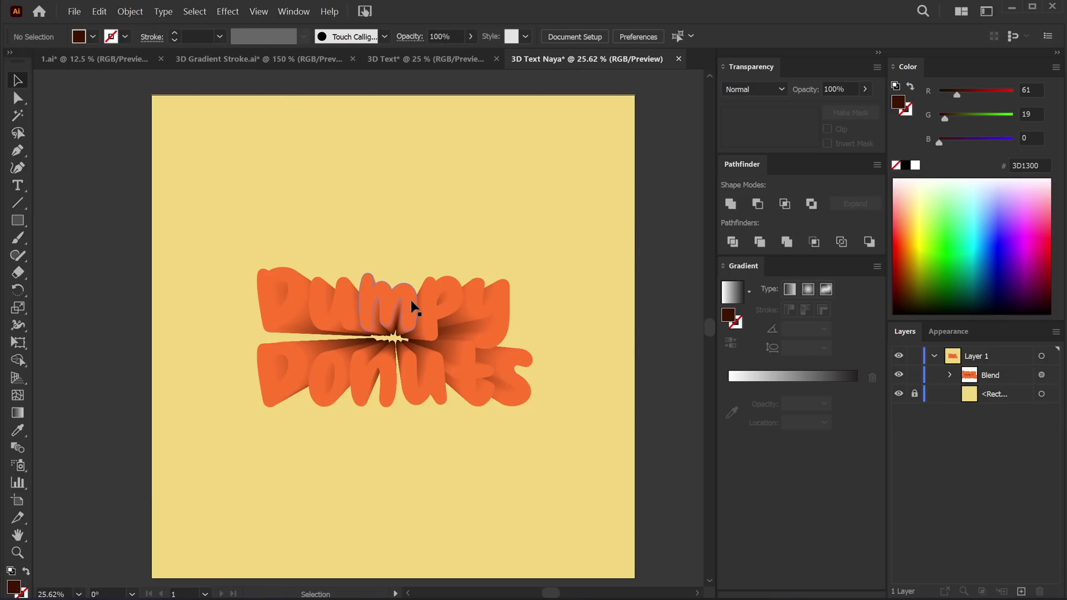
Move the small dark brown copy inside the blend up and to the left
click(949, 375)
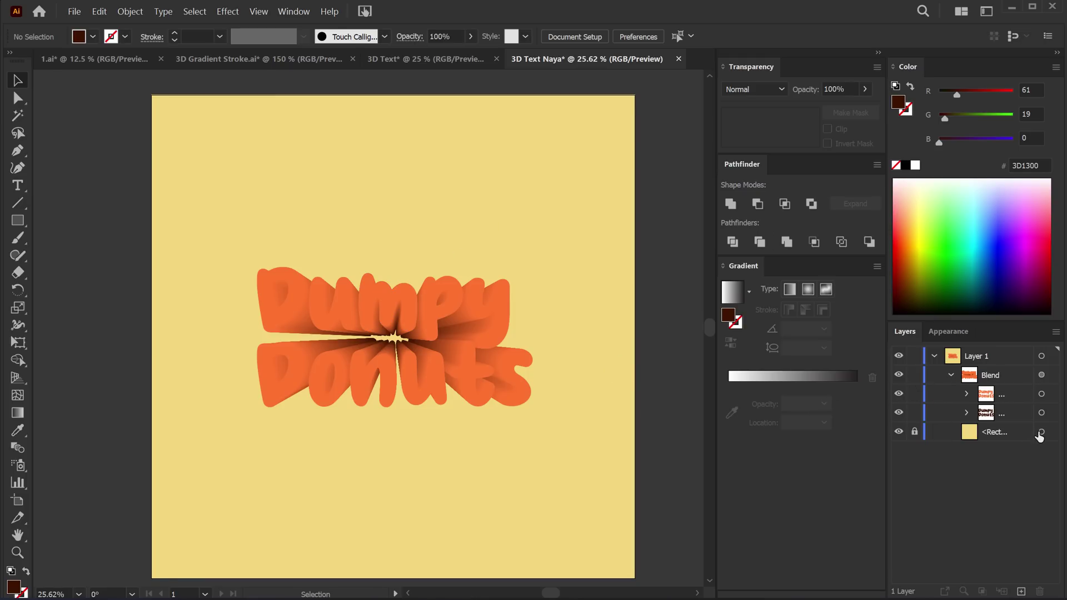
click(1041, 412)
mouse_move(370, 337)
mouse_down()
mouse_move(418, 320)
mouse_move(354, 318)
mouse_up()
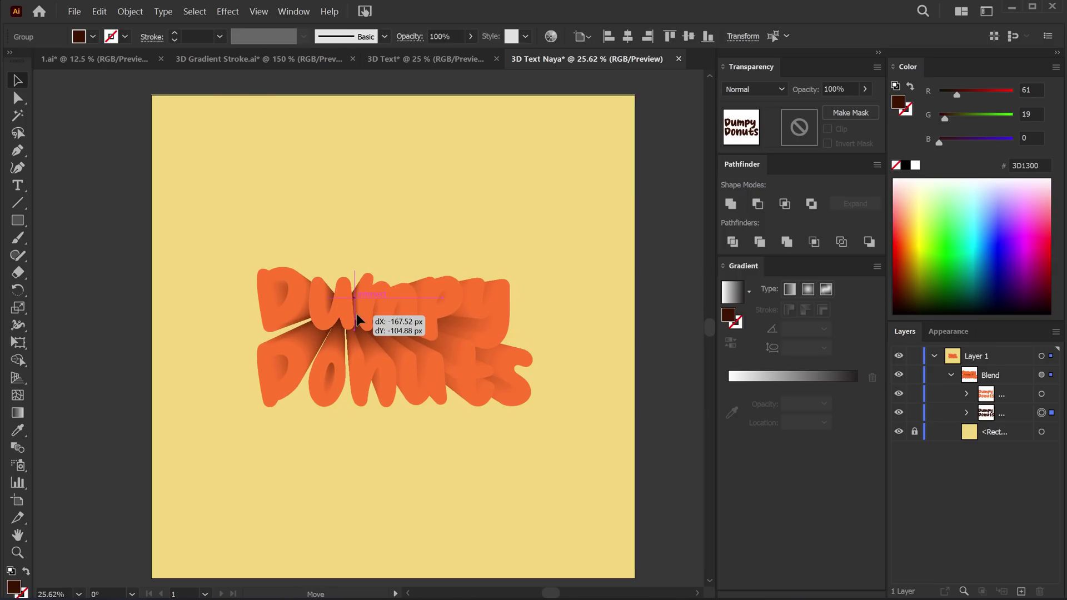
click(665, 314)
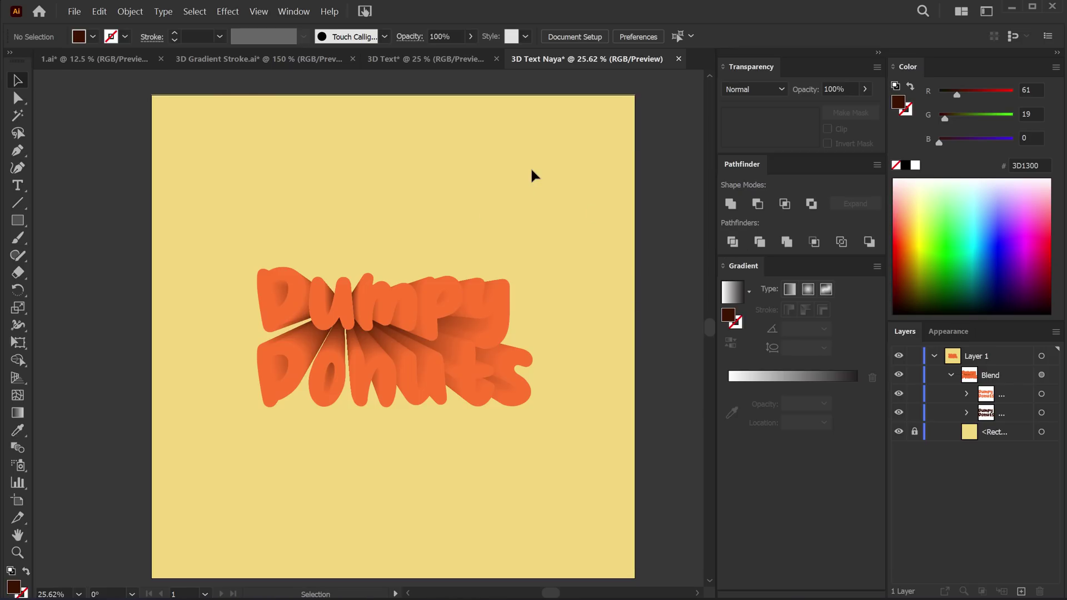
Release the blend into separate groups and select the lettering
key(ctrl+a)
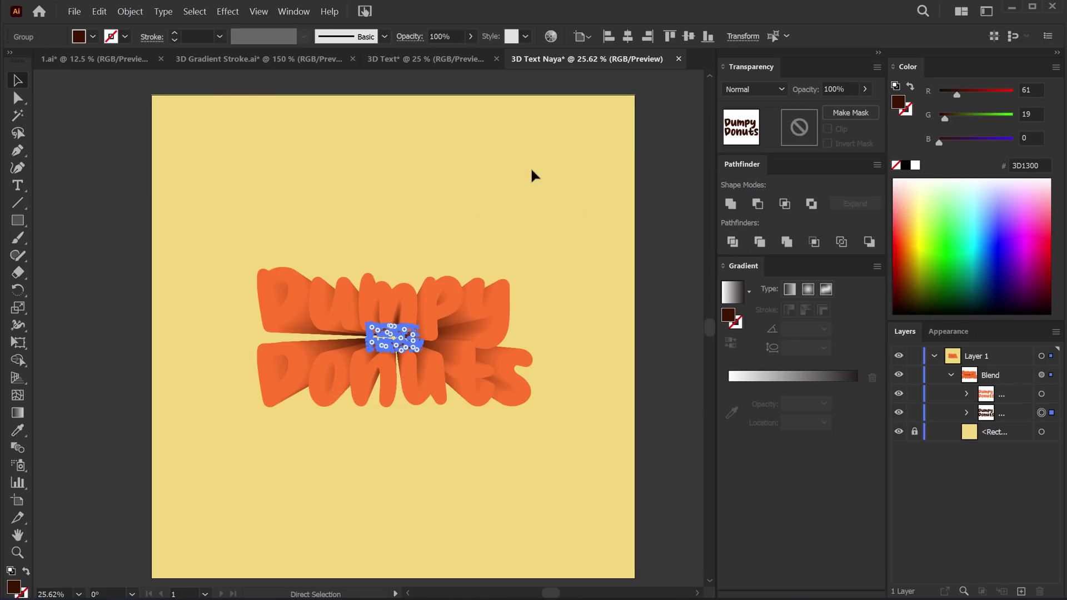
key(alt+ctrl+shift+b)
key(ctrl+a)
key(v)
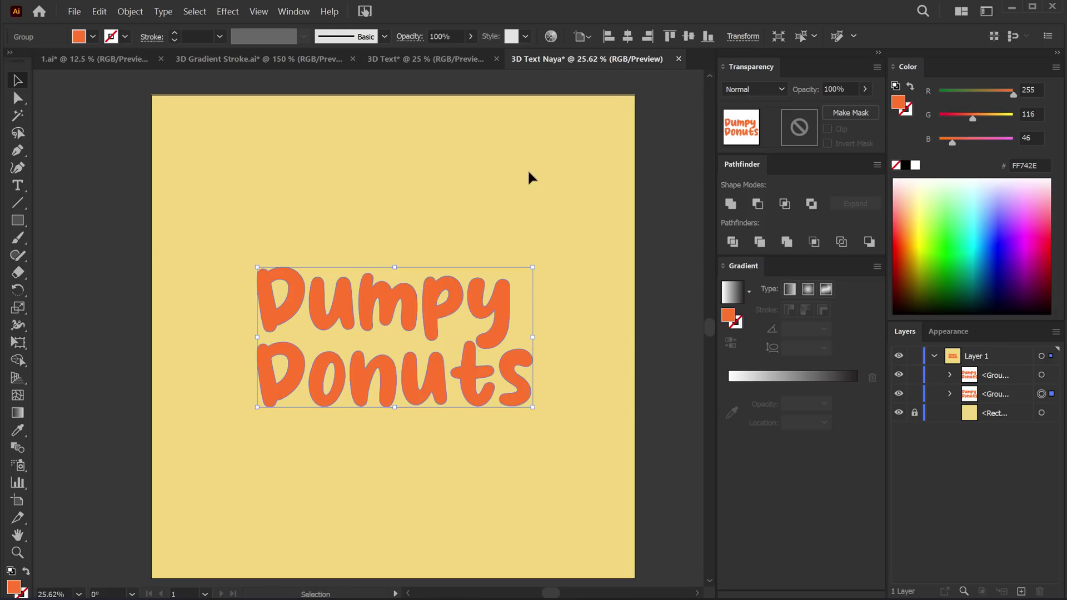
drag(292, 219, 472, 435)
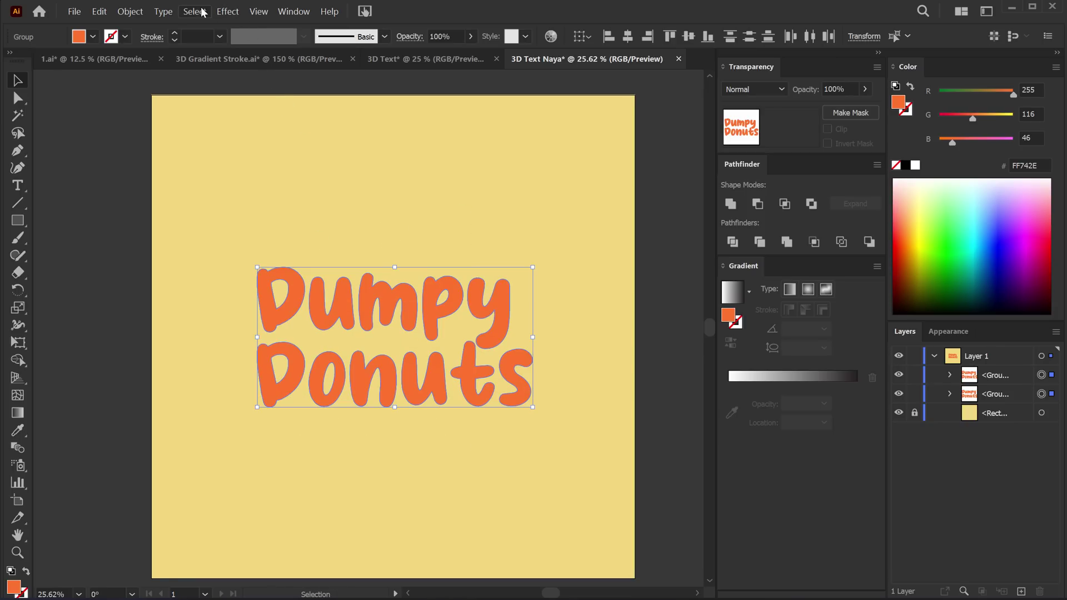
Apply a horizontal Wave warp with a 63% bend to the lettering
click(227, 12)
mouse_move(241, 228)
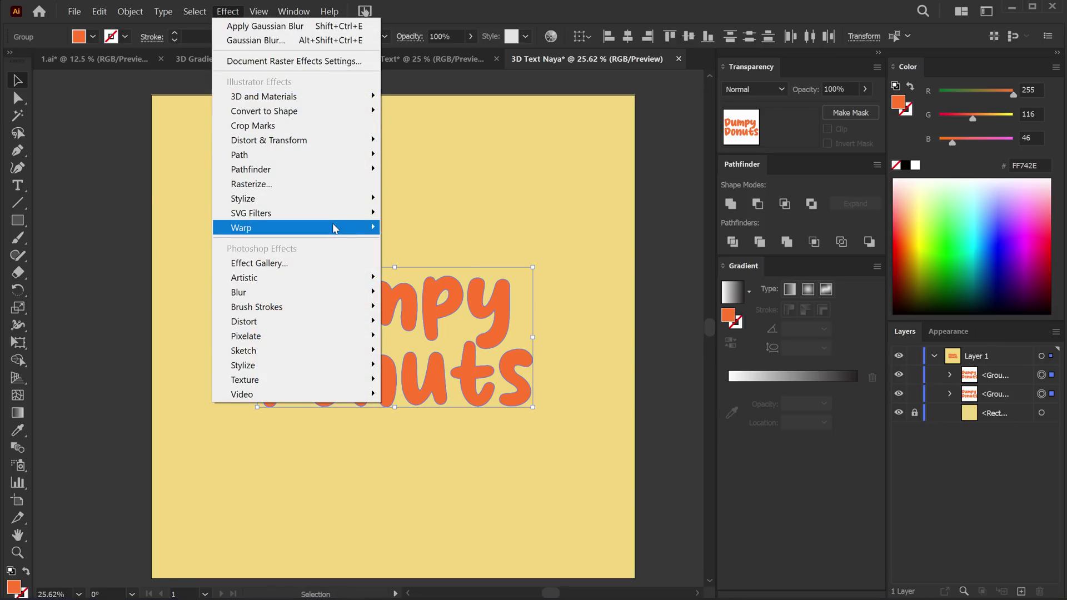
click(410, 334)
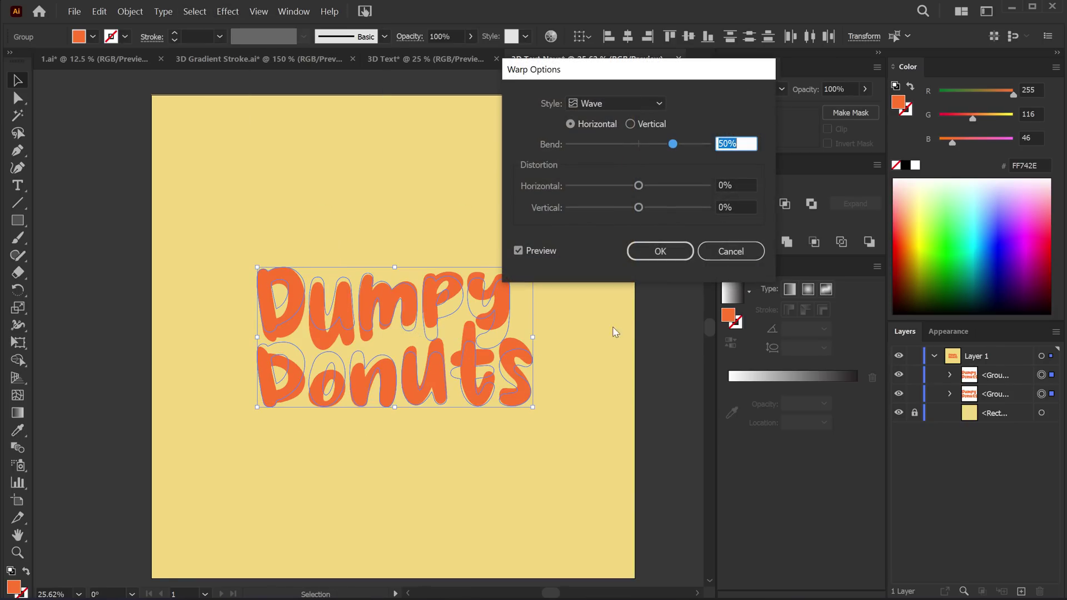
drag(672, 145, 685, 149)
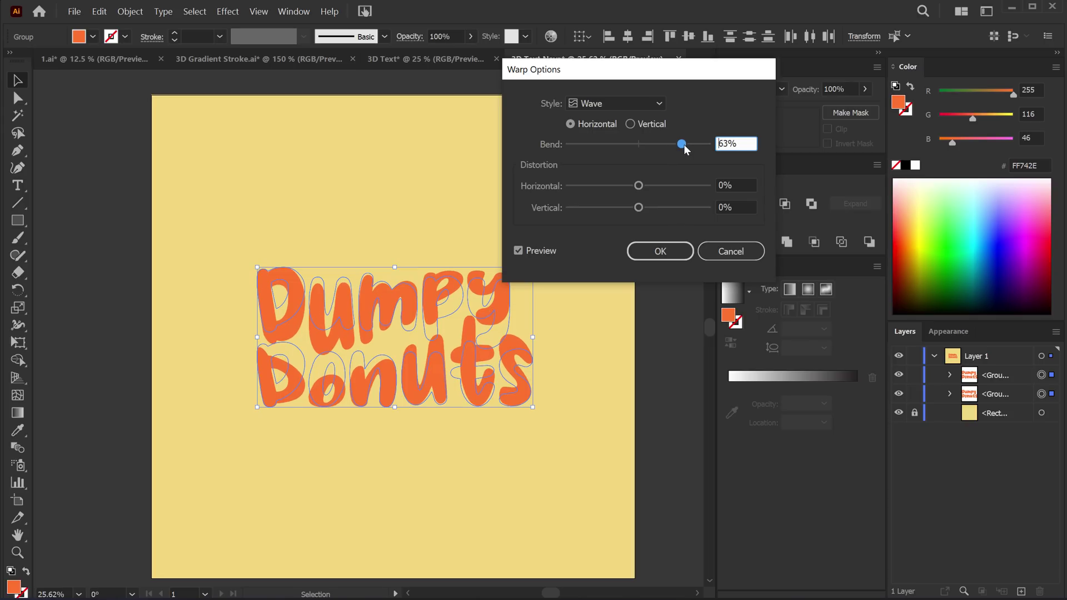
click(660, 248)
Expand the warp appearance into outlines and reselect the warped lettering
click(130, 11)
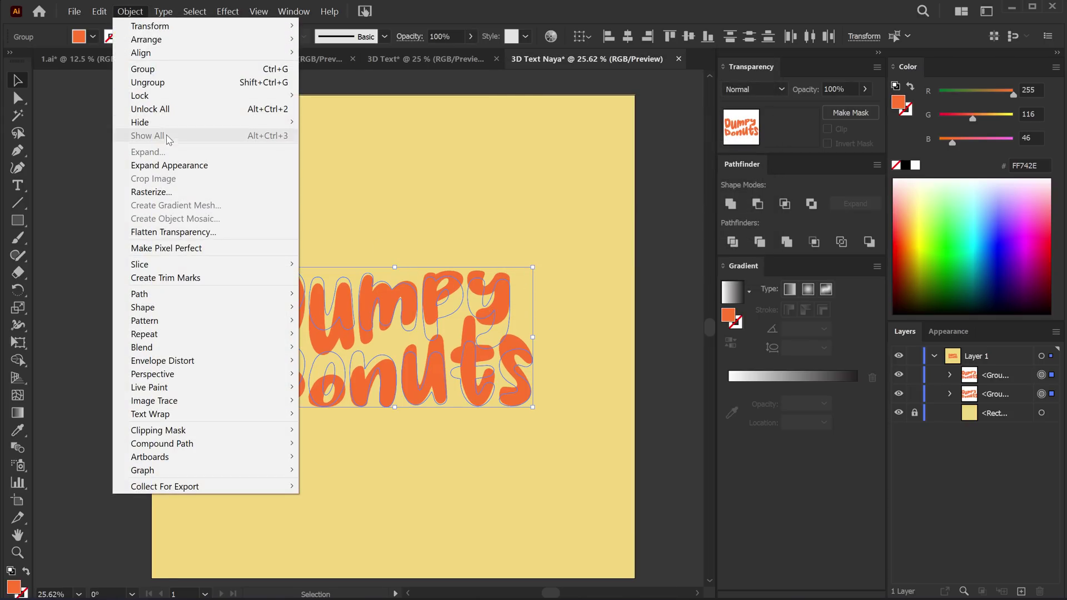
click(169, 163)
click(476, 265)
click(378, 303)
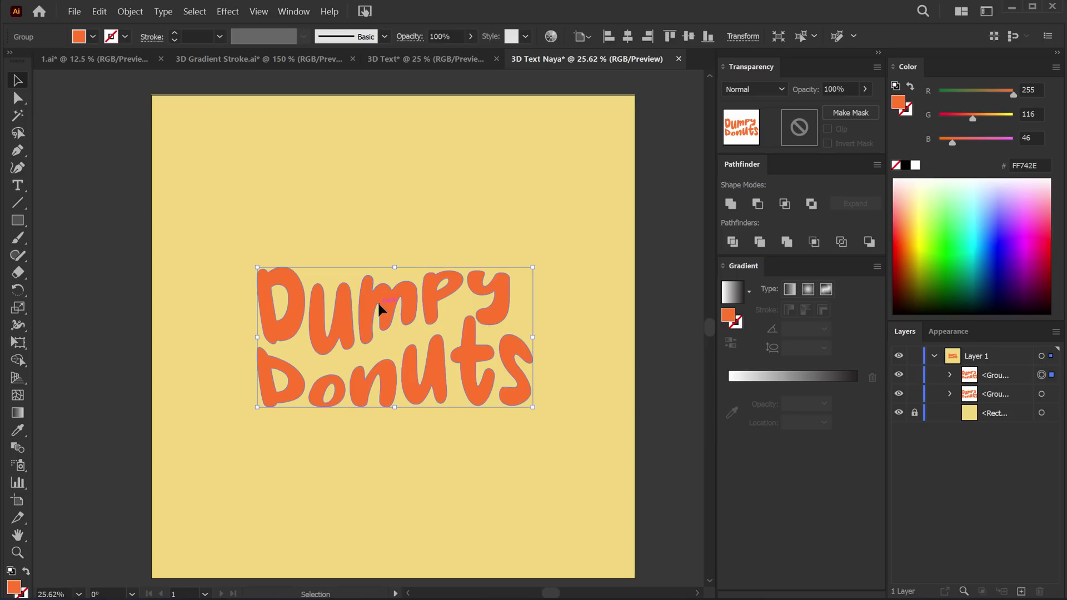
Duplicate the warped lettering in place and shrink the front copy to a small centred size
key(a)
key(v)
key(ctrl+c)
key(ctrl+f)
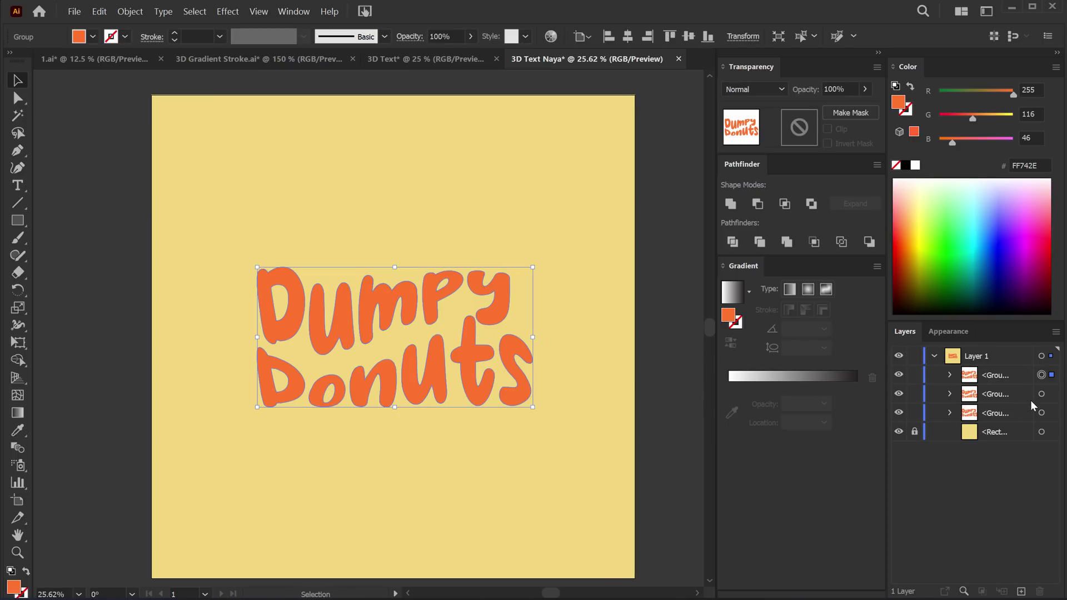
key(Delete)
click(1041, 394)
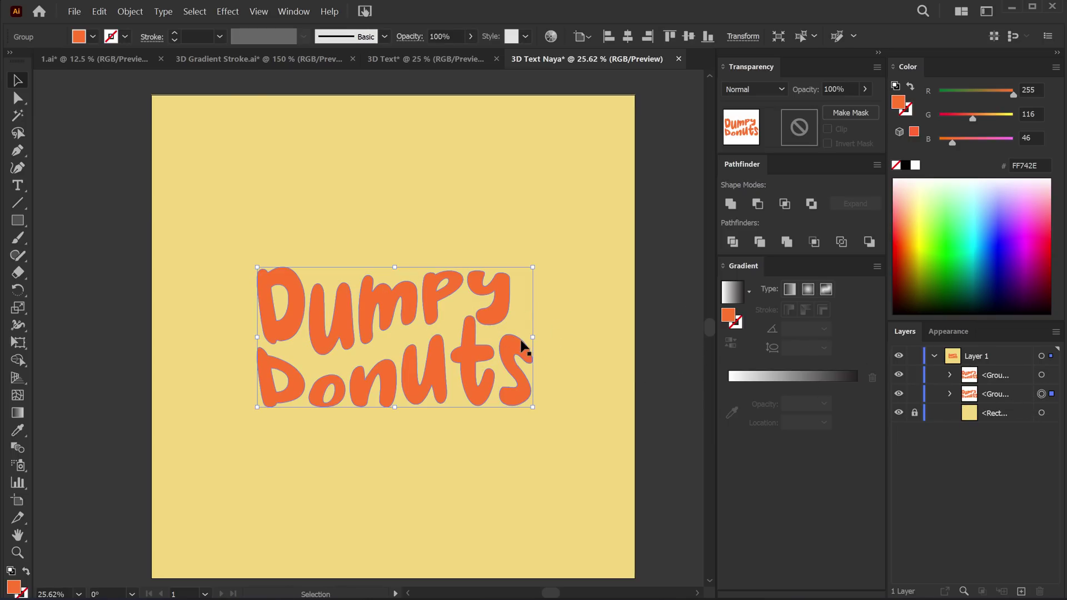
drag(533, 337, 415, 337)
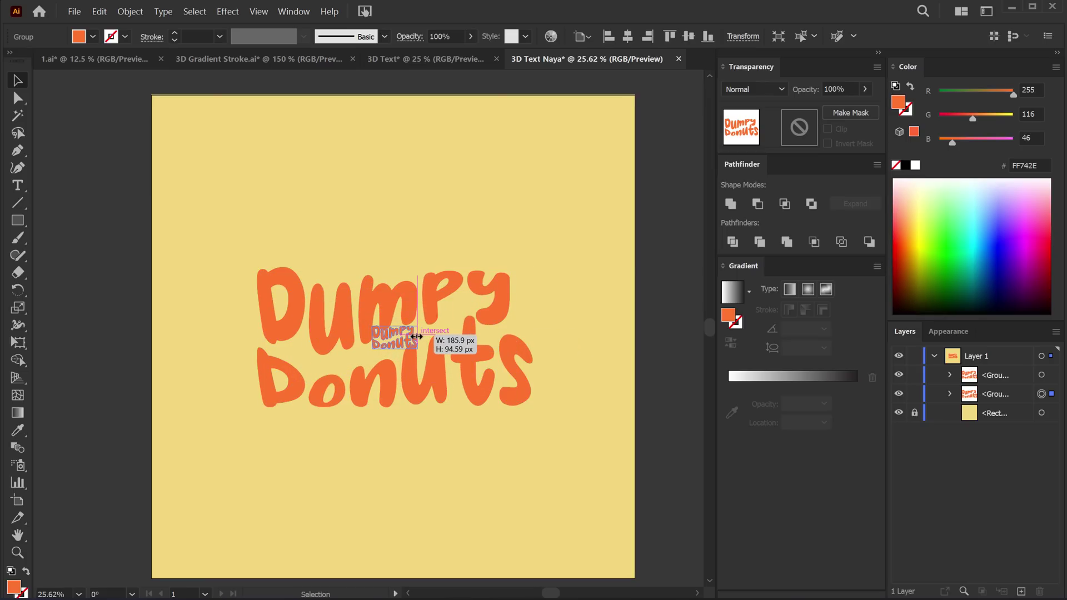
Fill the small copy with dark brown 3D1300 and select both lettering groups
double_click(13, 586)
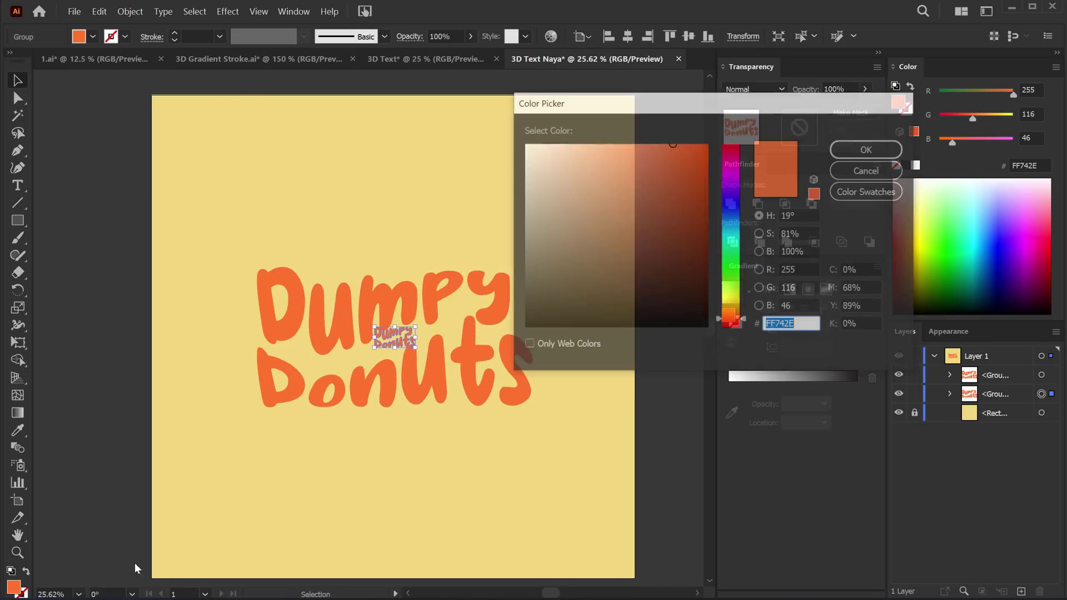
drag(692, 287, 706, 284)
click(867, 148)
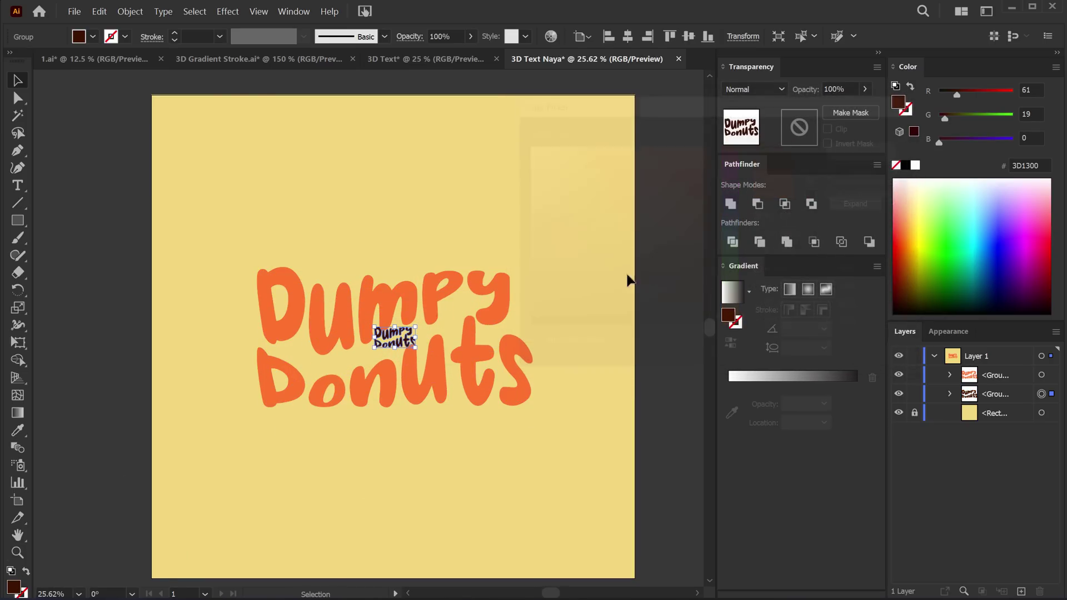
key(ctrl+a)
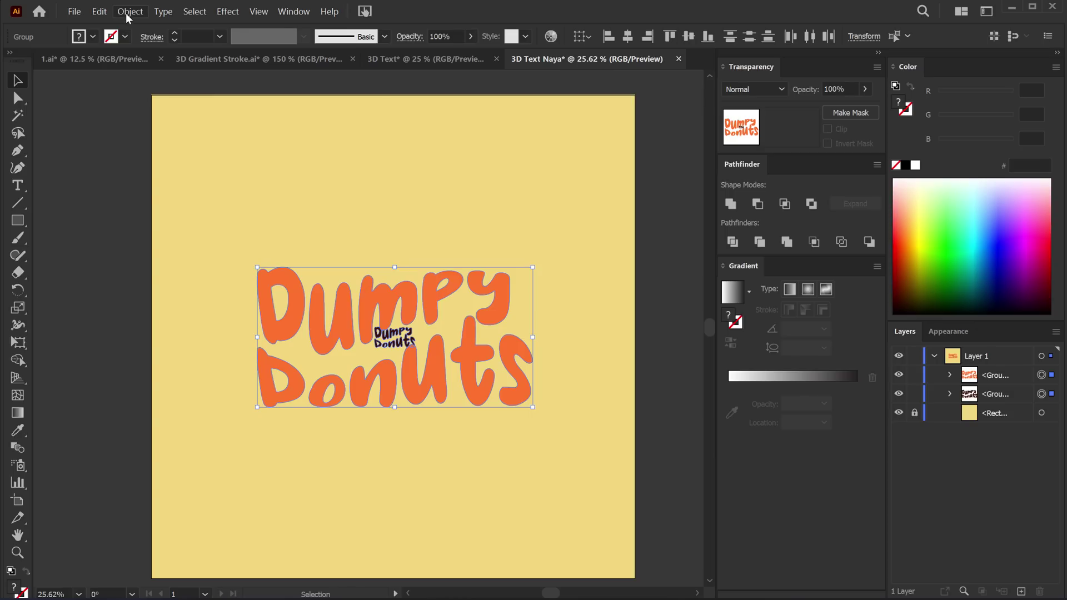
Blend the large orange lettering into the small dark copy and shift the small copy up-left
click(129, 11)
mouse_move(141, 347)
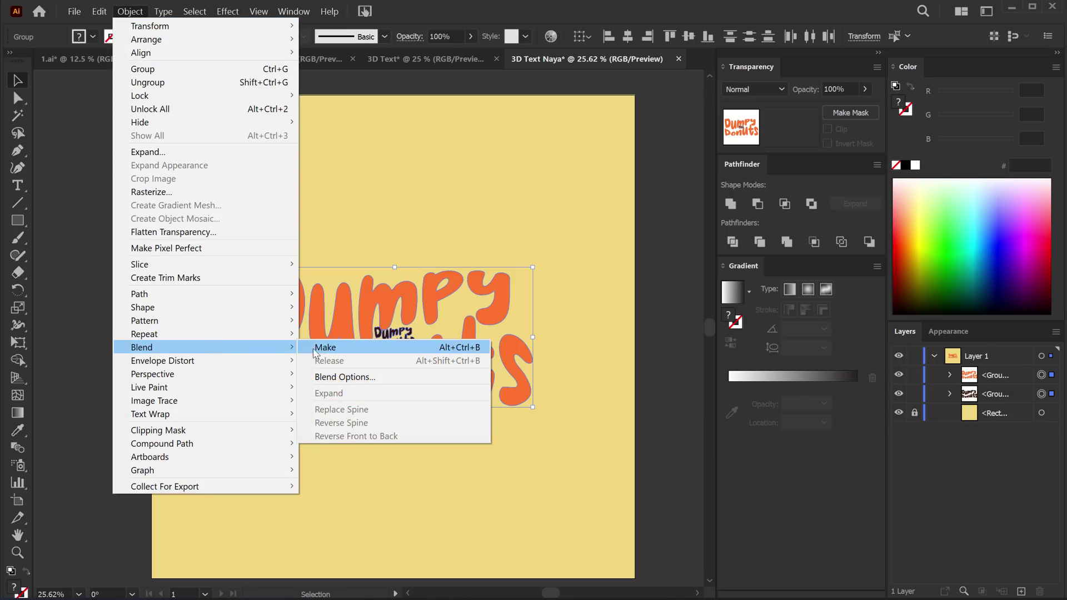
click(324, 350)
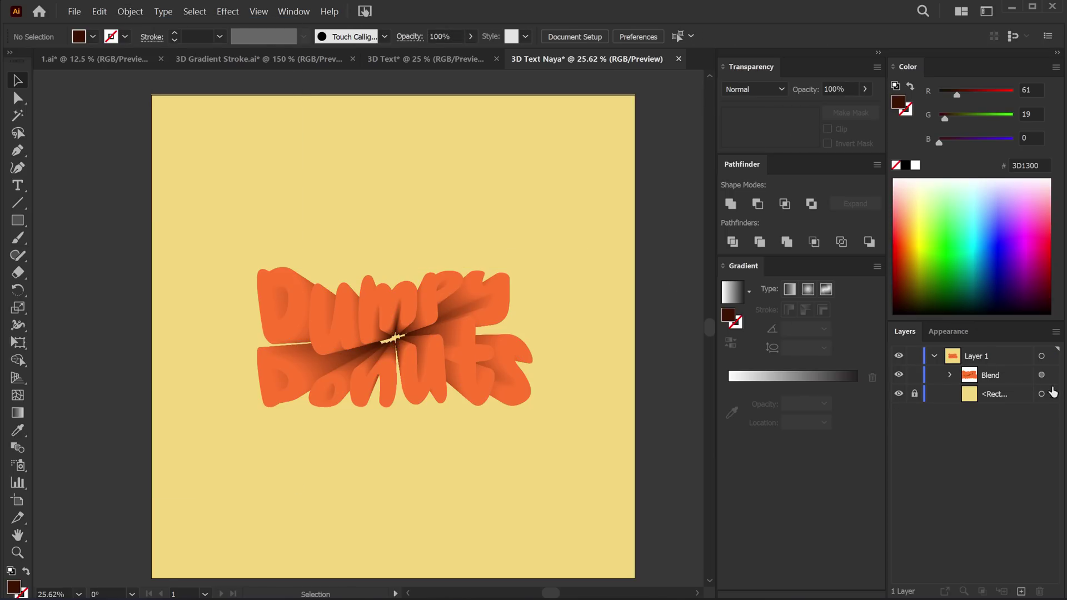
click(950, 376)
click(1041, 412)
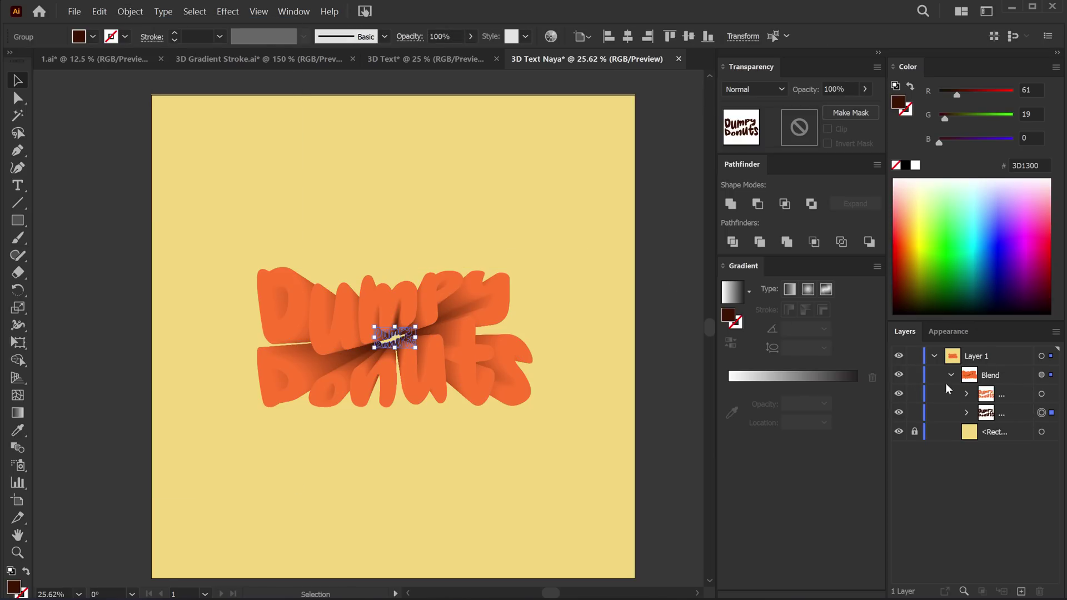
drag(387, 332, 373, 318)
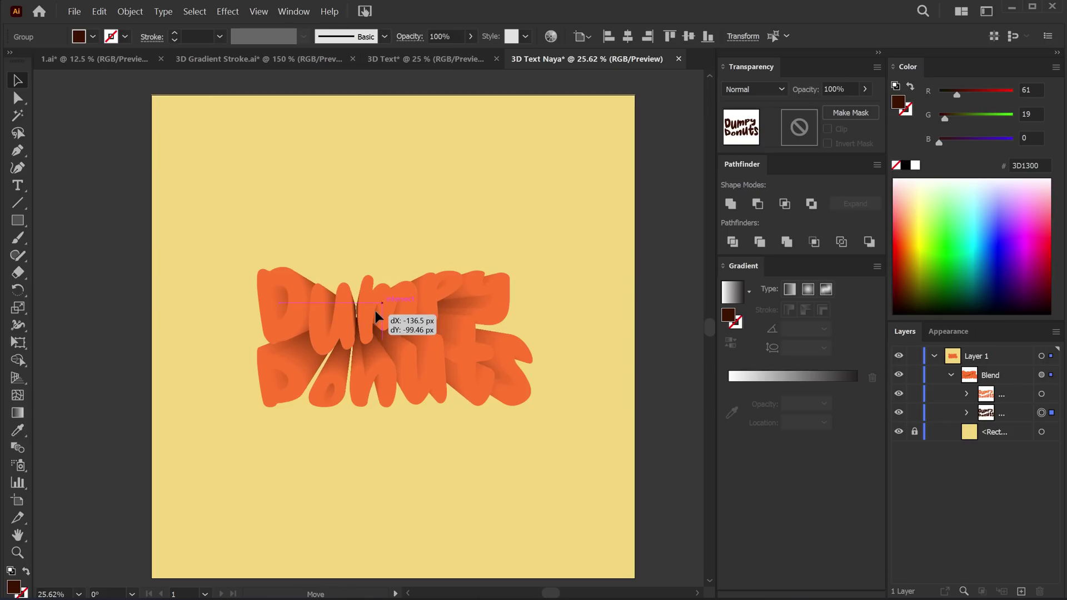
drag(373, 317, 381, 301)
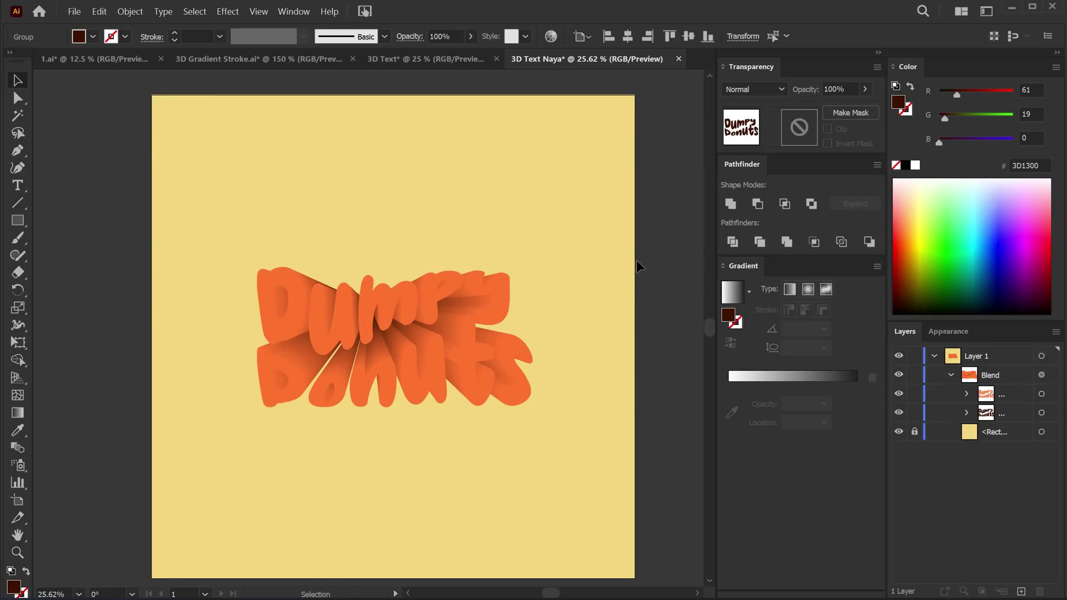
Duplicate the front orange lettering in place with copy and paste in front
click(639, 266)
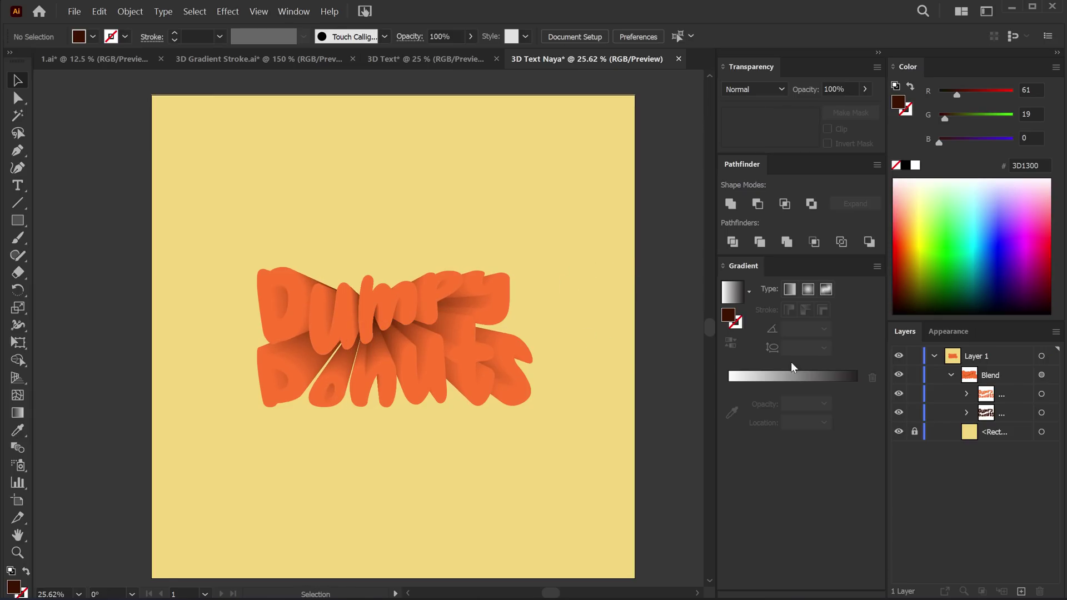
click(1041, 393)
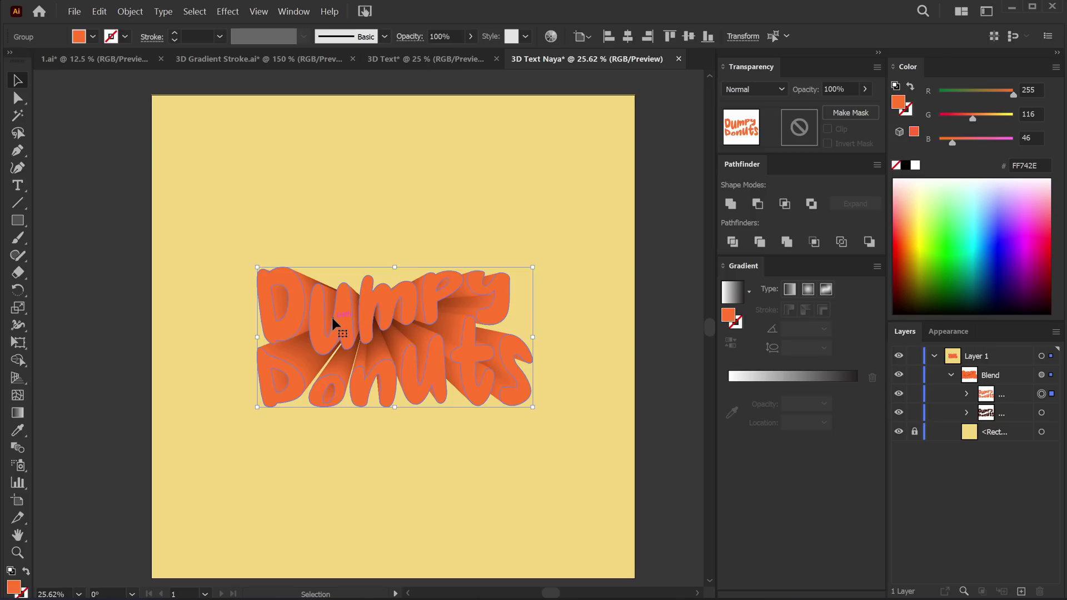
key(a)
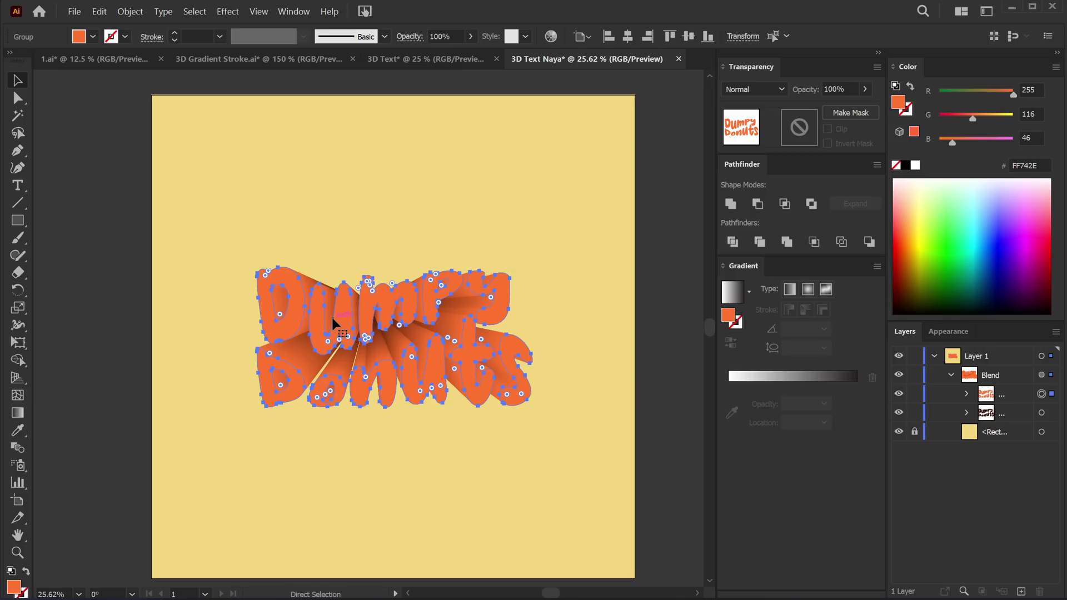
key(v)
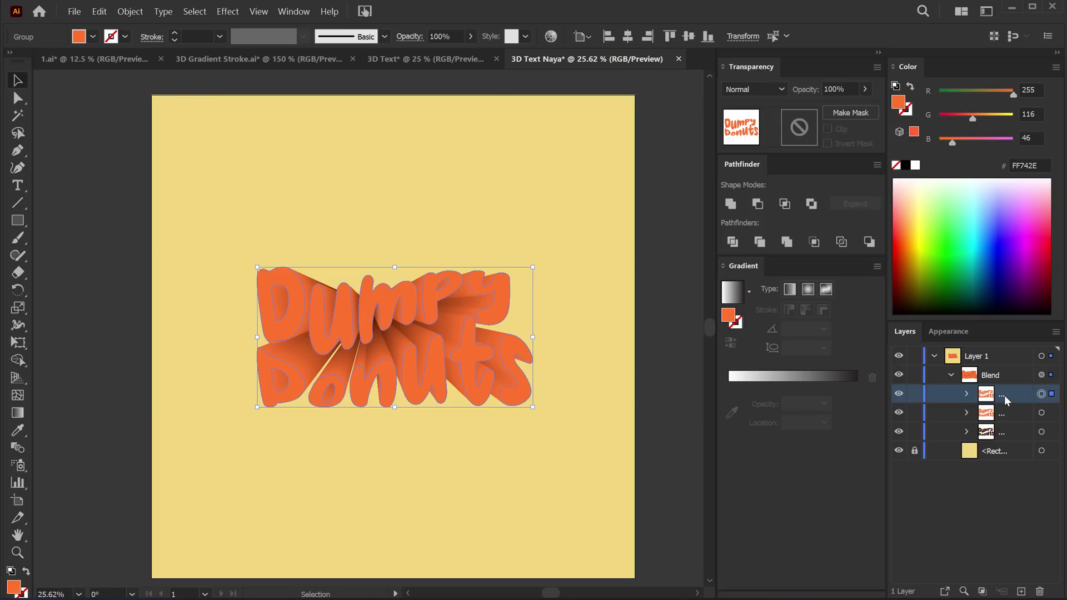
Move the duplicate lettering out of the blend to sit above it in Layers
click(1004, 395)
drag(1000, 371, 959, 384)
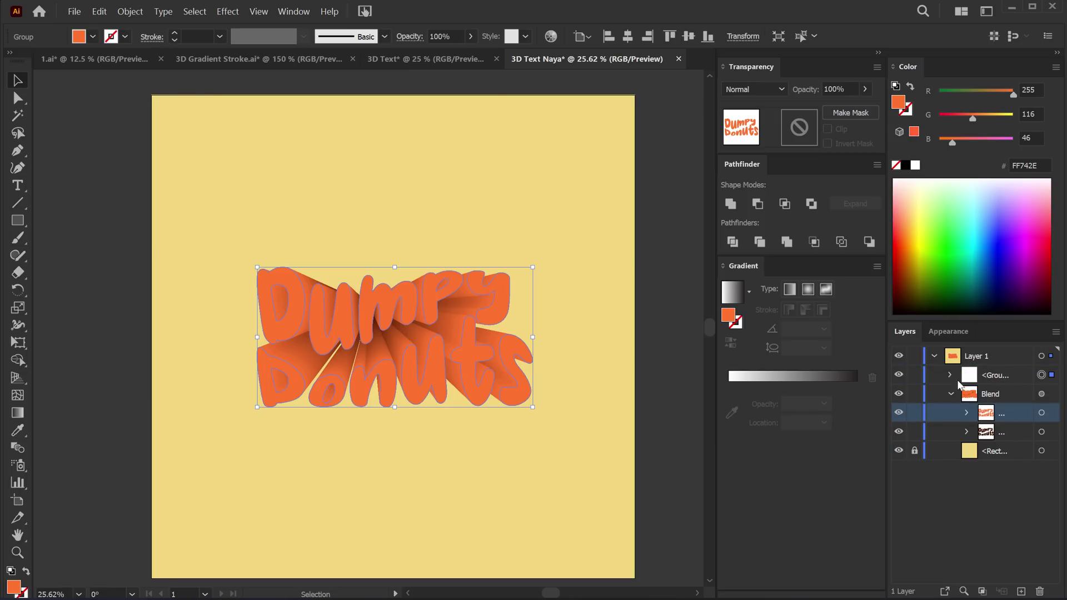
click(950, 393)
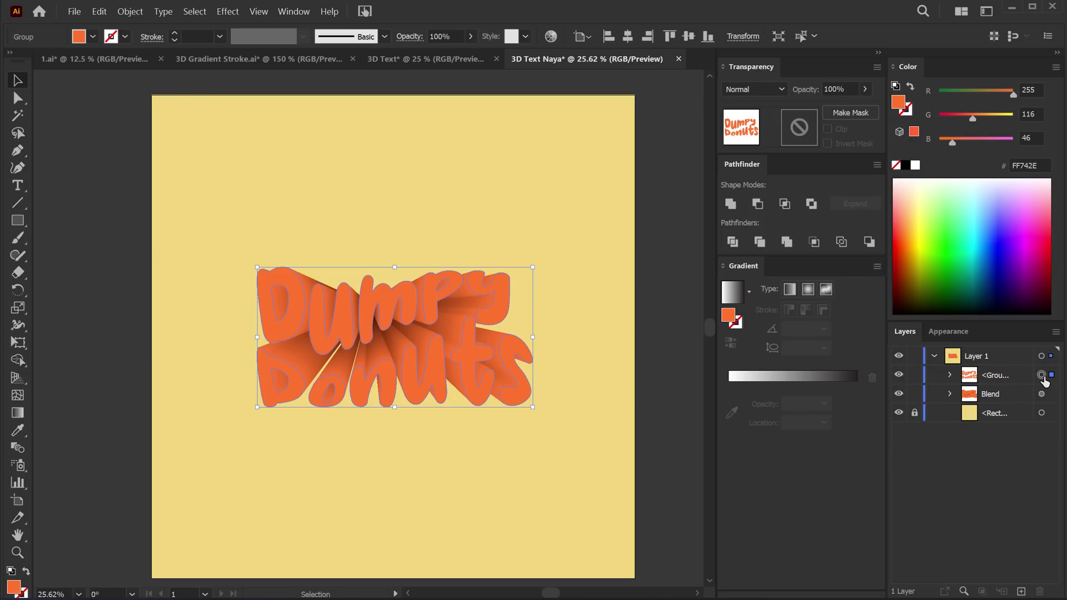
Recolour the duplicate front lettering light orange FFAB31 and review it against the extrusion
double_click(14, 587)
click(733, 315)
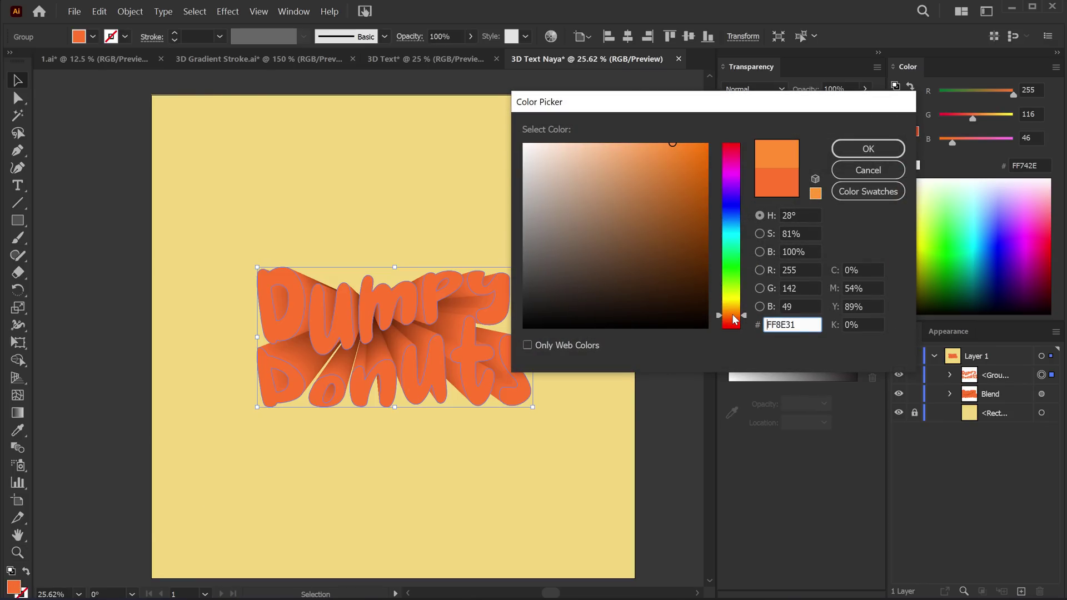
drag(733, 315, 733, 311)
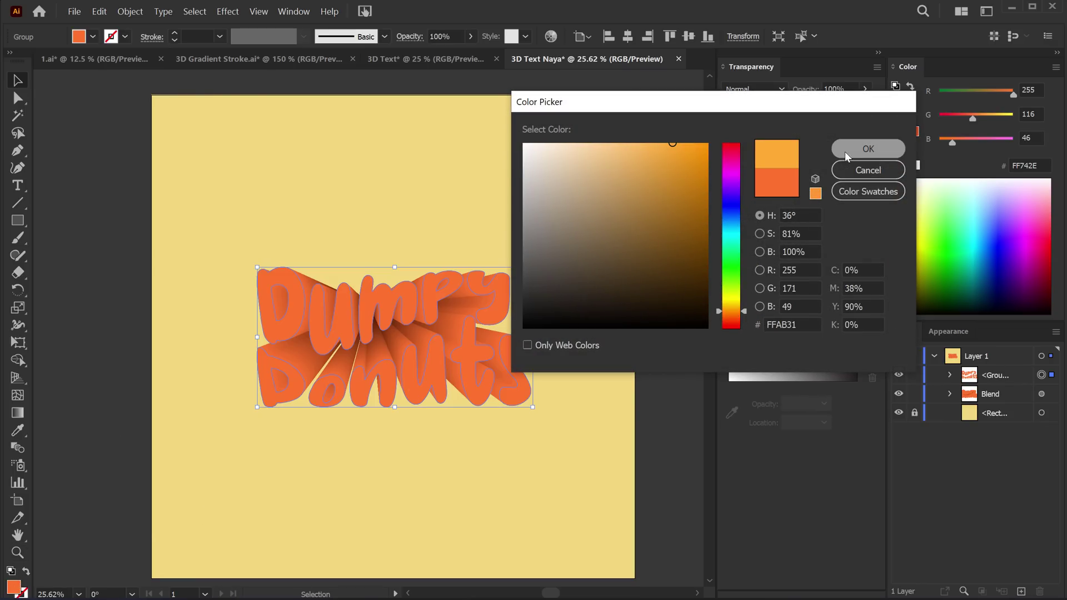
click(868, 149)
click(571, 344)
scroll(571, 344, up, 5)
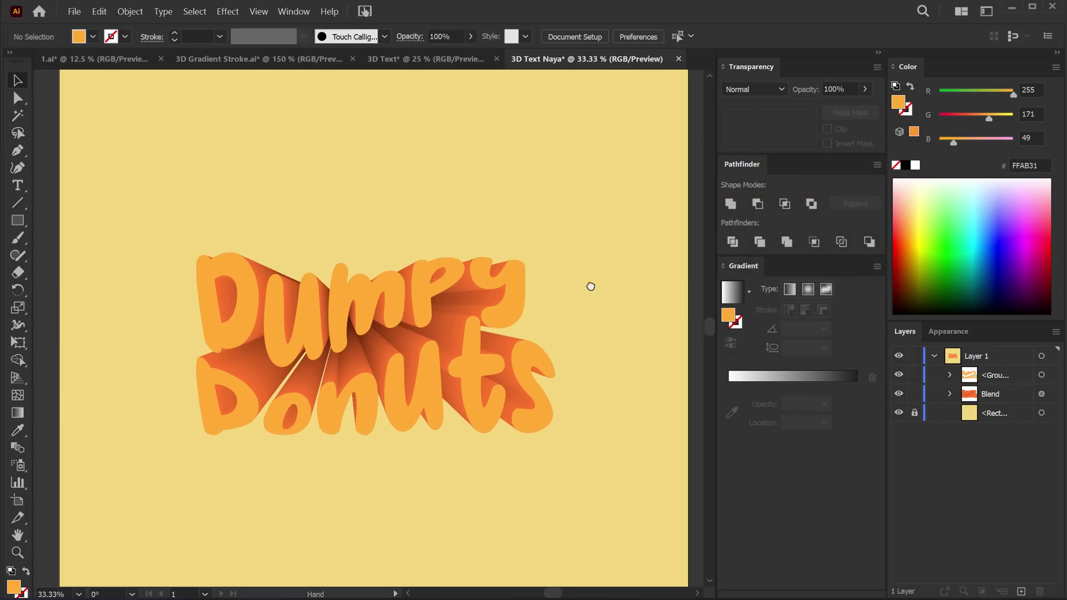
drag(594, 232, 623, 212)
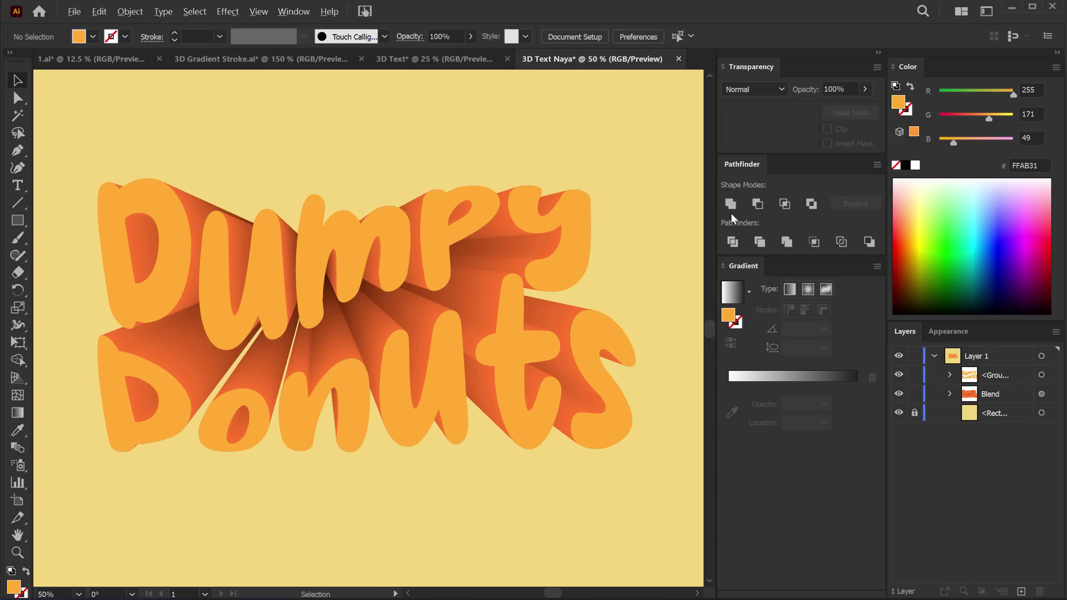
drag(662, 230, 671, 228)
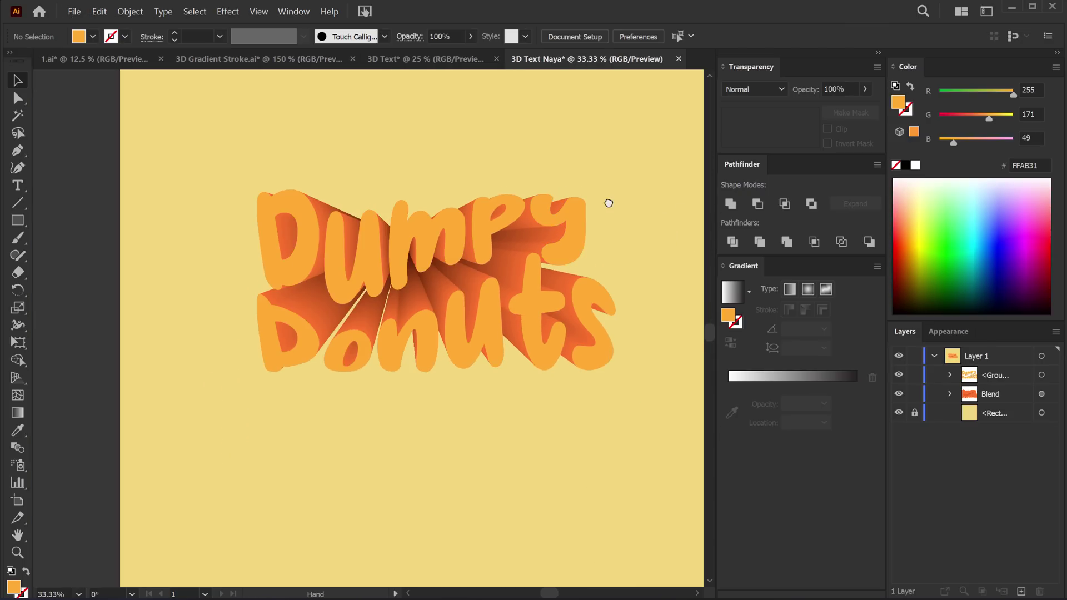